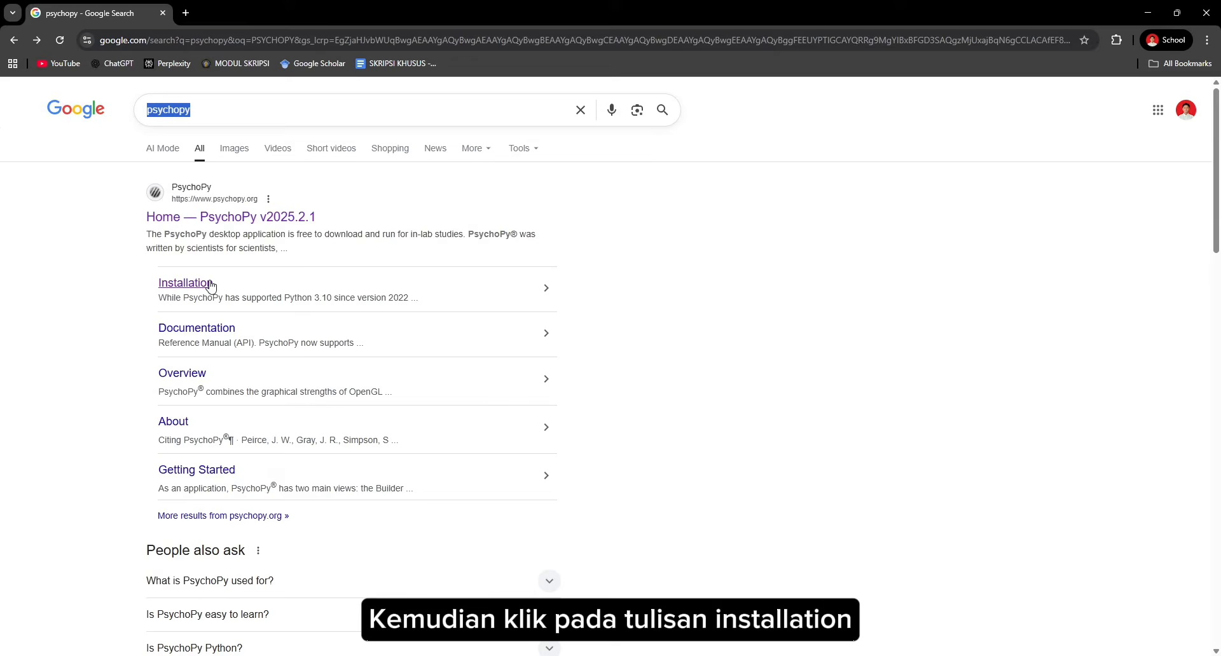
Open PsychoPy's Installation page from the search results and download the stable Windows release, PsychoPy 2025.1.1
{"action": "left_click", "coordinate": [211, 285]}
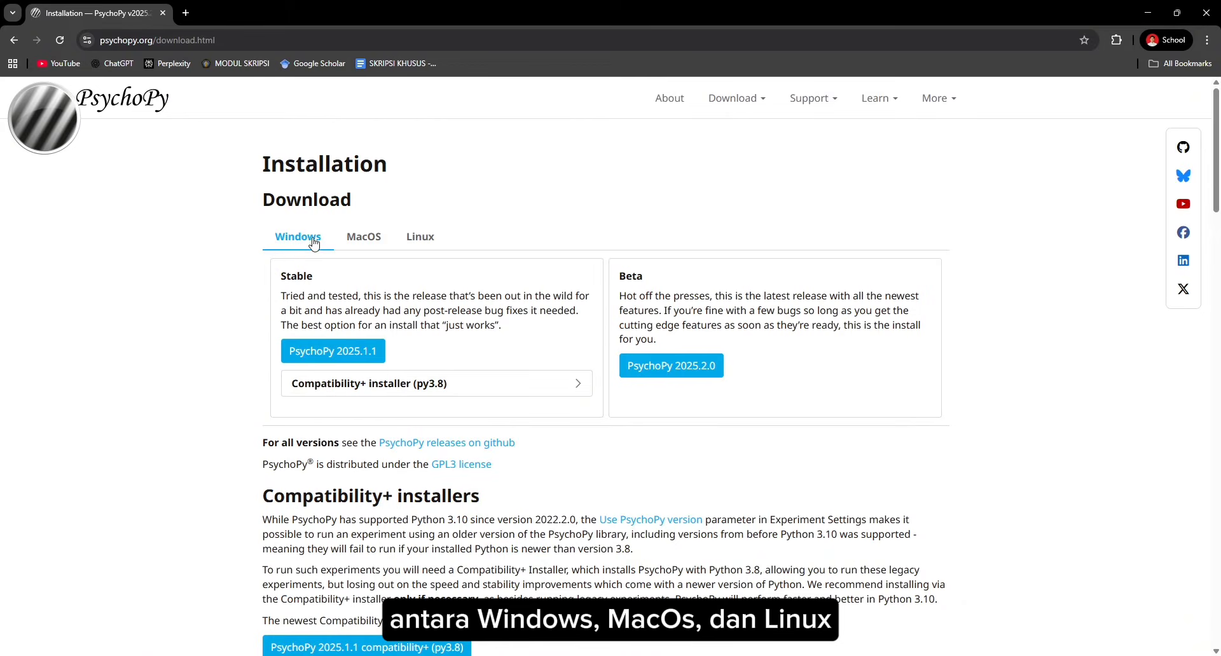
{"action": "left_click", "coordinate": [356, 244]}
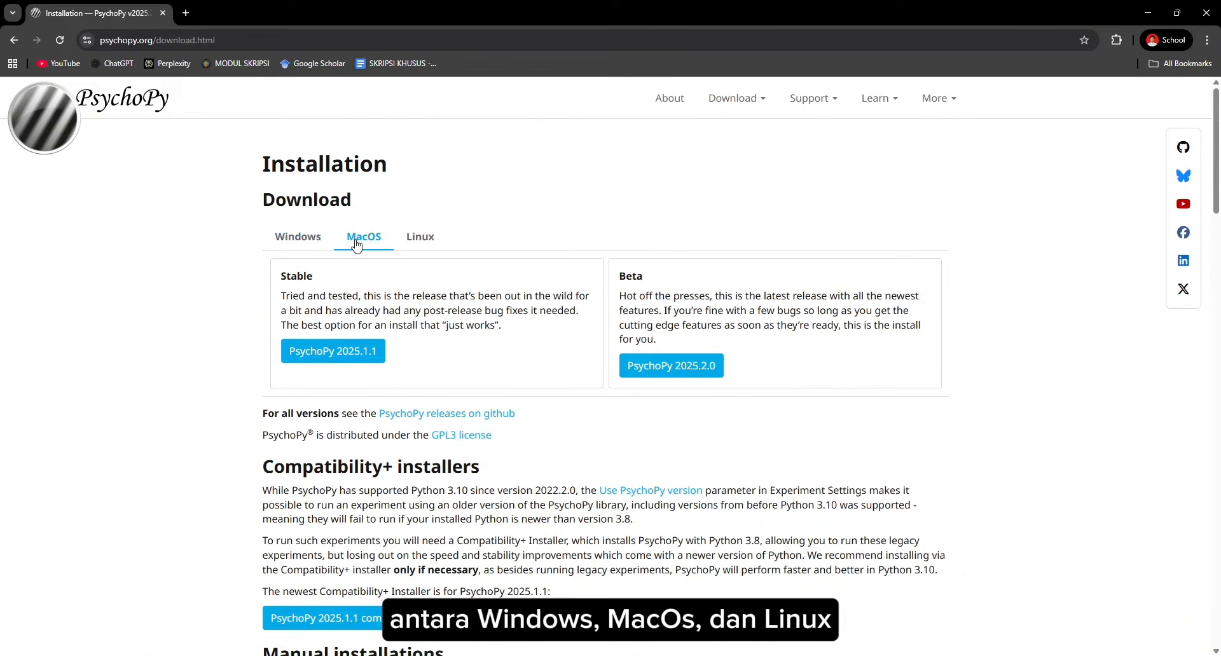
{"action": "left_click", "coordinate": [320, 243]}
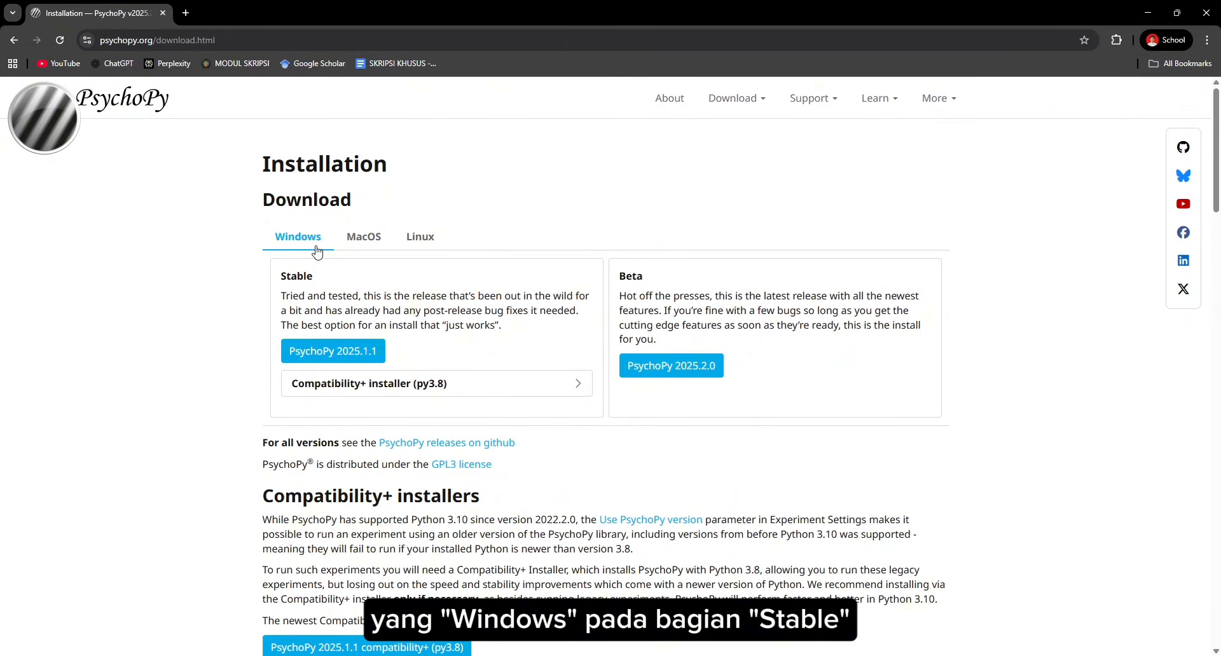
{"action": "left_click", "coordinate": [355, 360]}
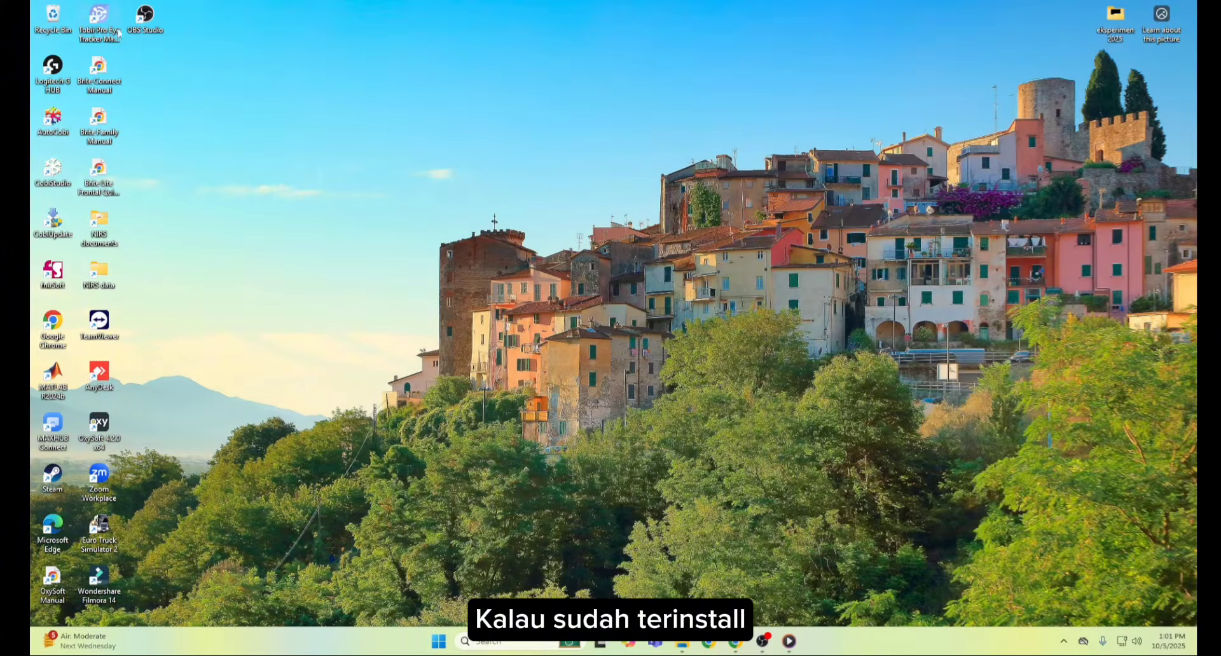
Launch PsychoPy on the desktop and bring its Coder and Runner windows to the front
{"action": "left_click", "coordinate": [513, 642]}
{"action": "left_click", "coordinate": [552, 230]}
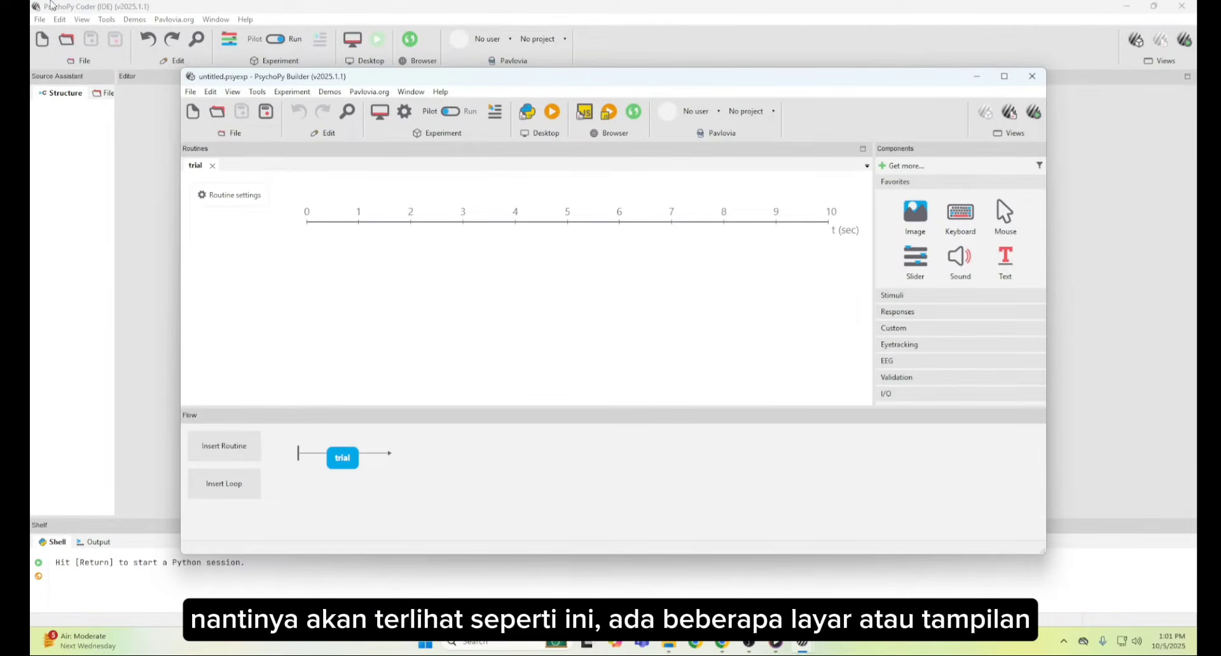
{"action": "left_click", "coordinate": [84, 8]}
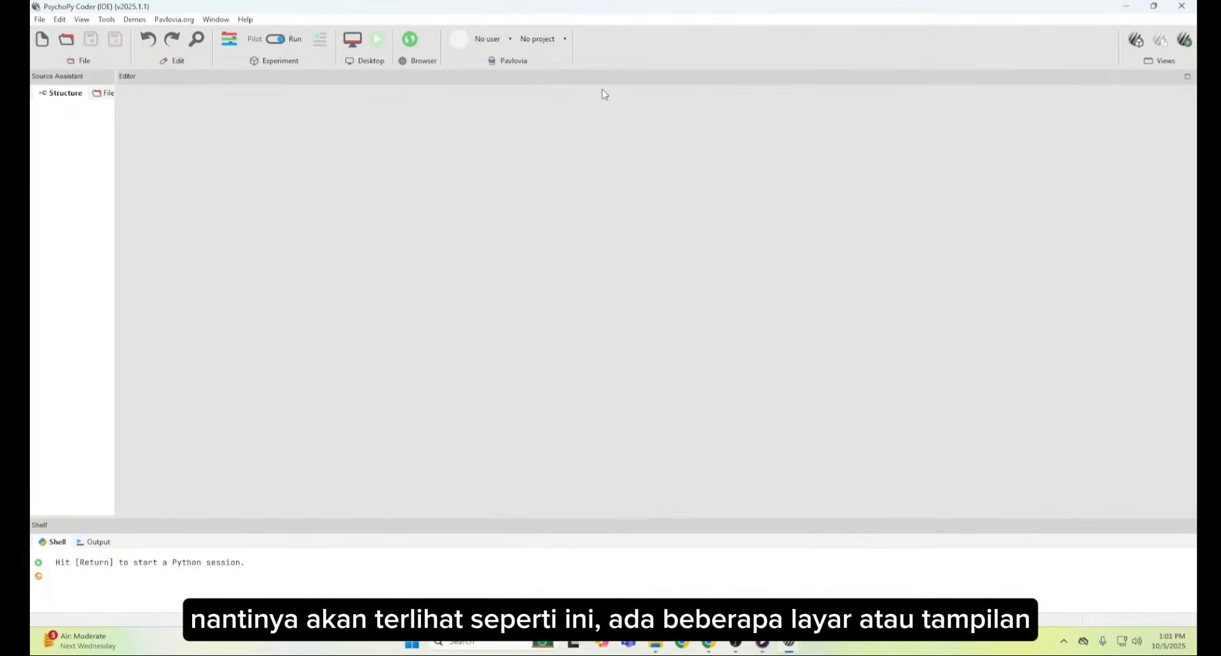
{"action": "mouse_move", "coordinate": [800, 645]}
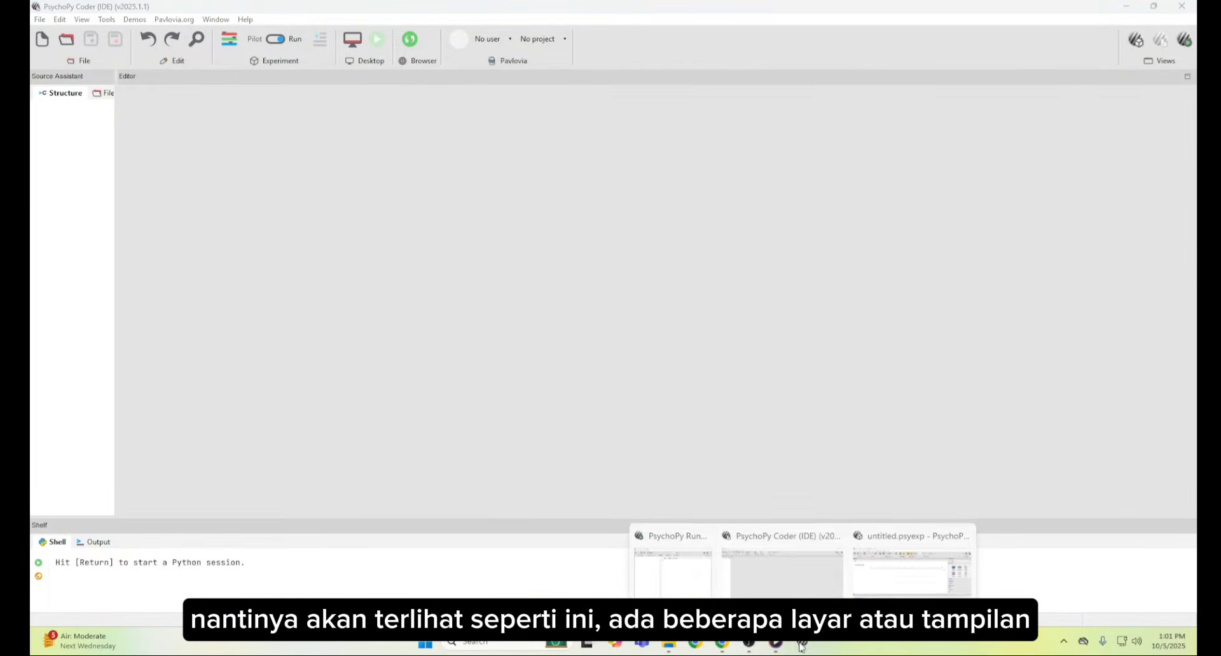
{"action": "mouse_move", "coordinate": [855, 563]}
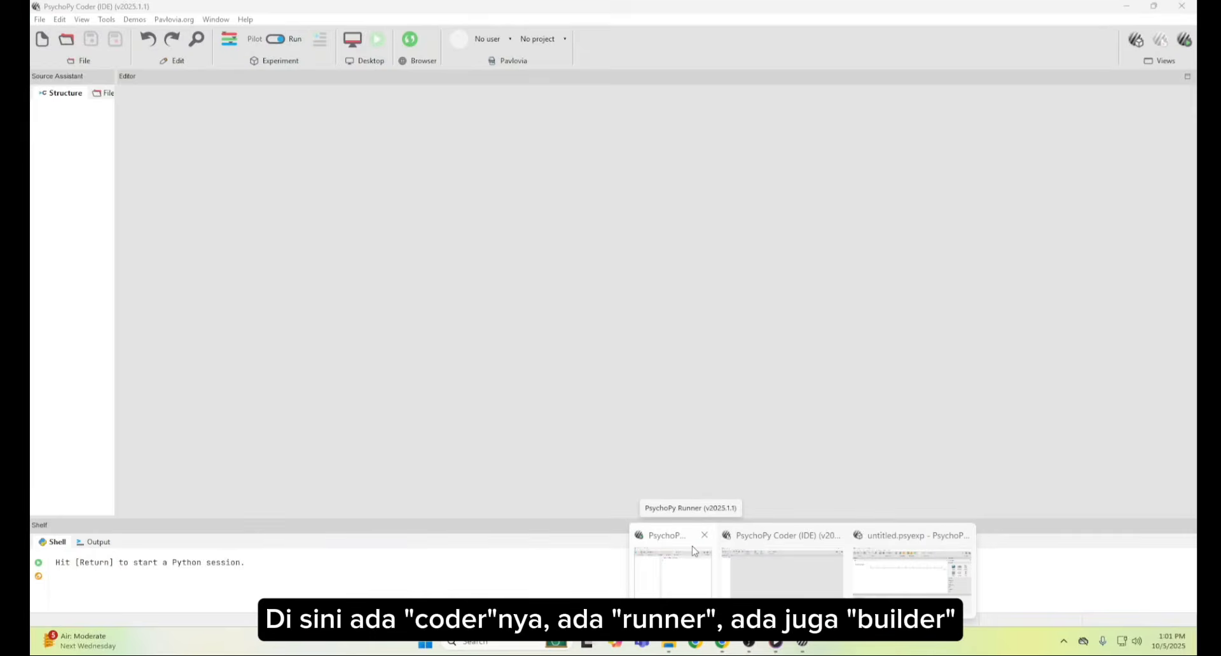
{"action": "left_click", "coordinate": [694, 550]}
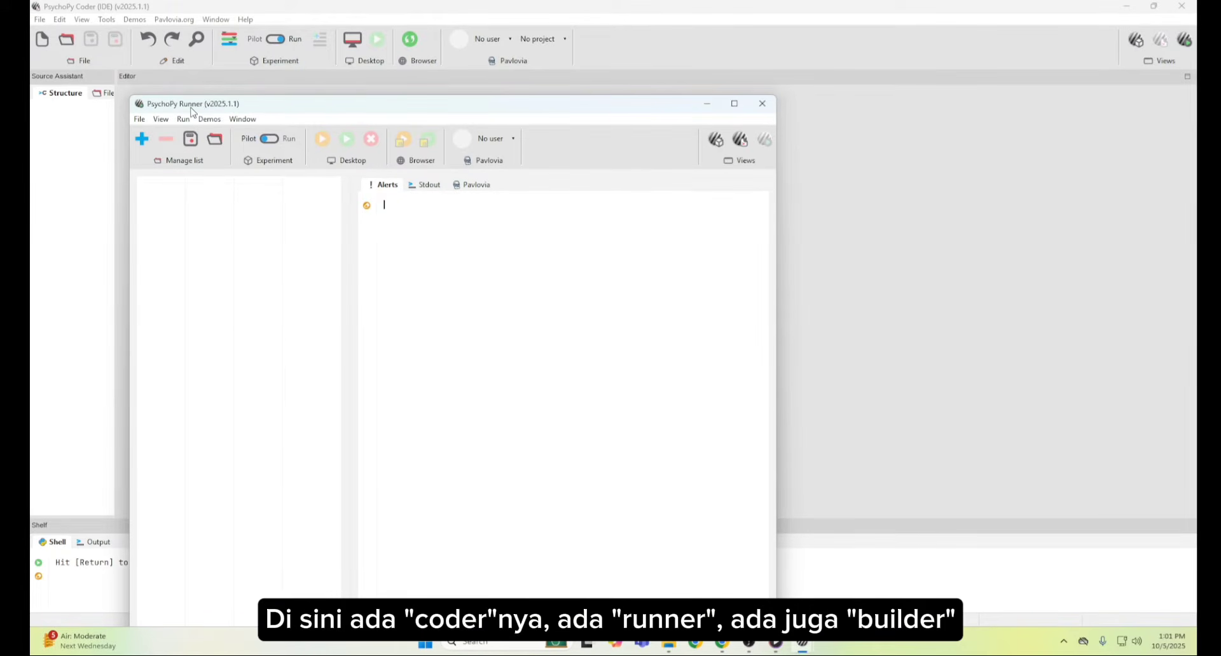
Switch to the PsychoPy Builder window with the untitled experiment and maximize it
{"action": "mouse_move", "coordinate": [802, 643]}
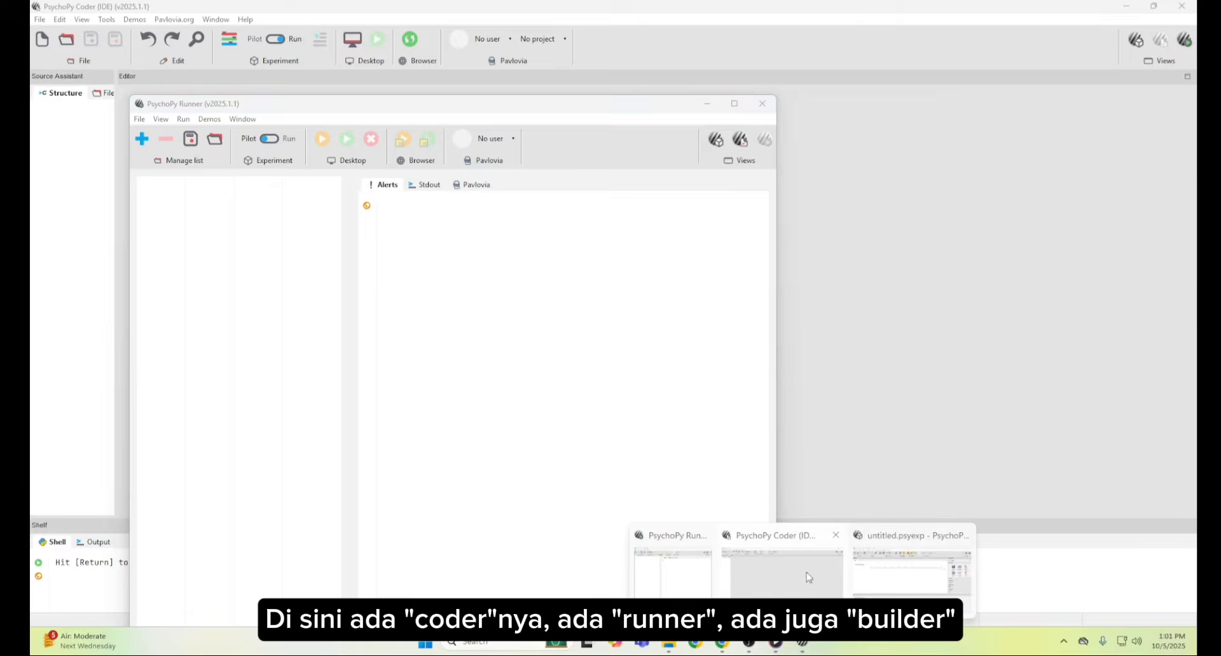
{"action": "left_click", "coordinate": [894, 566]}
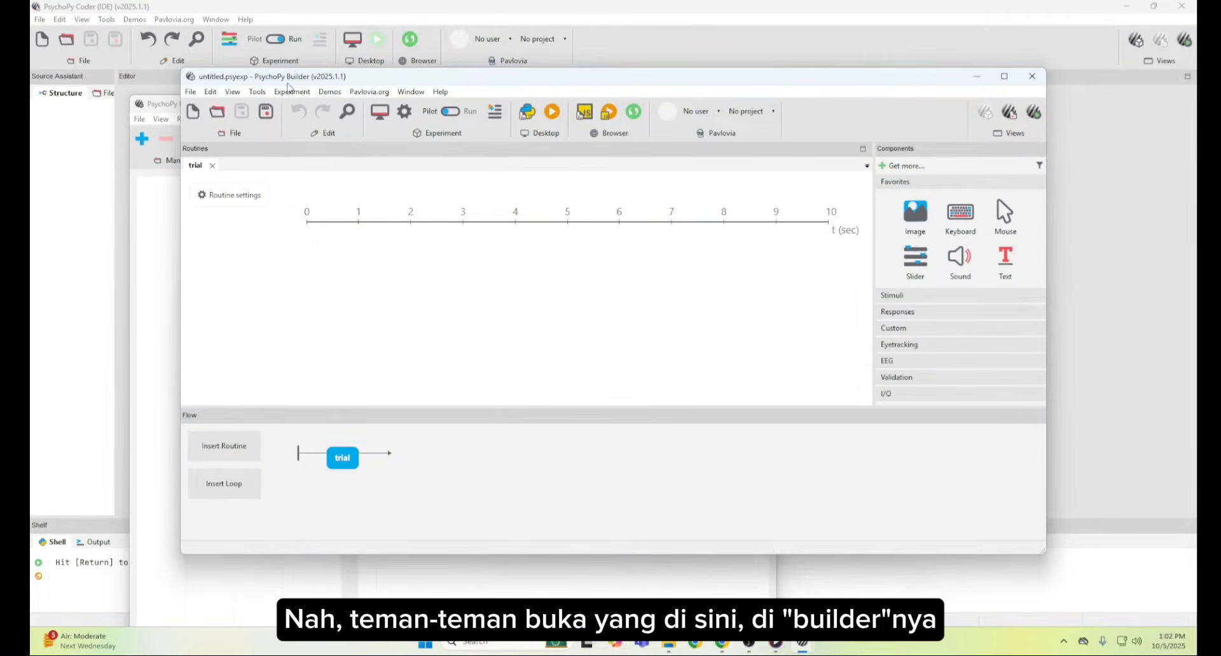
{"action": "left_click", "coordinate": [1005, 77]}
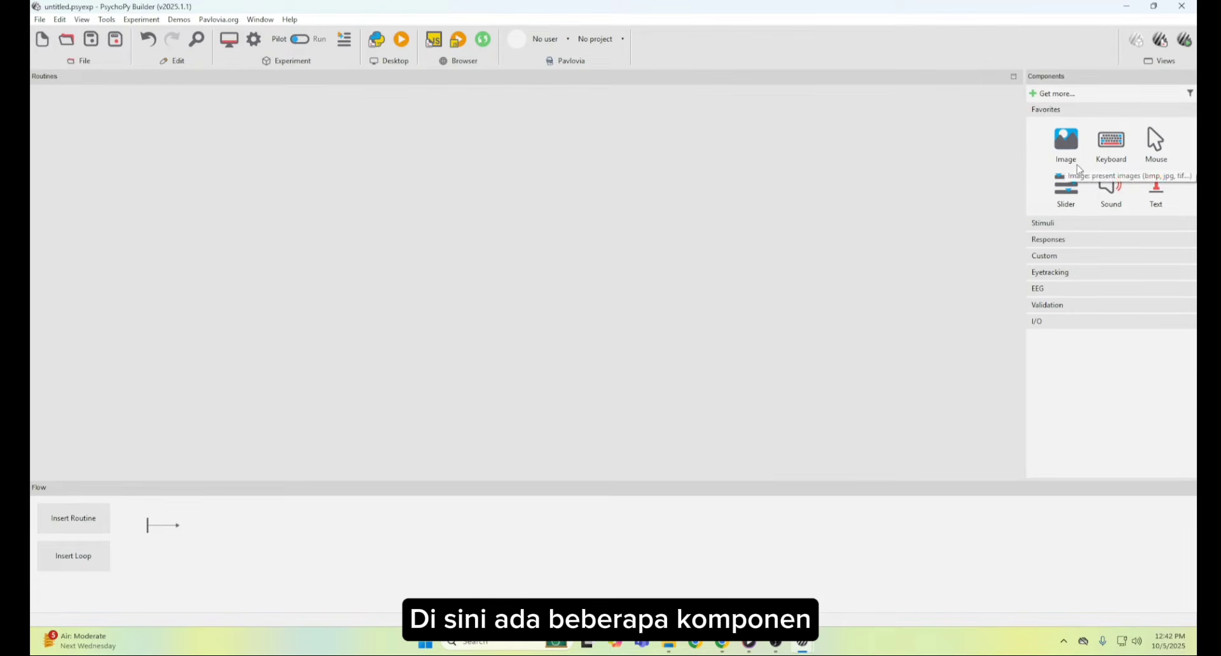
Examine the available Builder components in the Stimuli, Responses and Custom categories
{"action": "left_click", "coordinate": [1070, 225]}
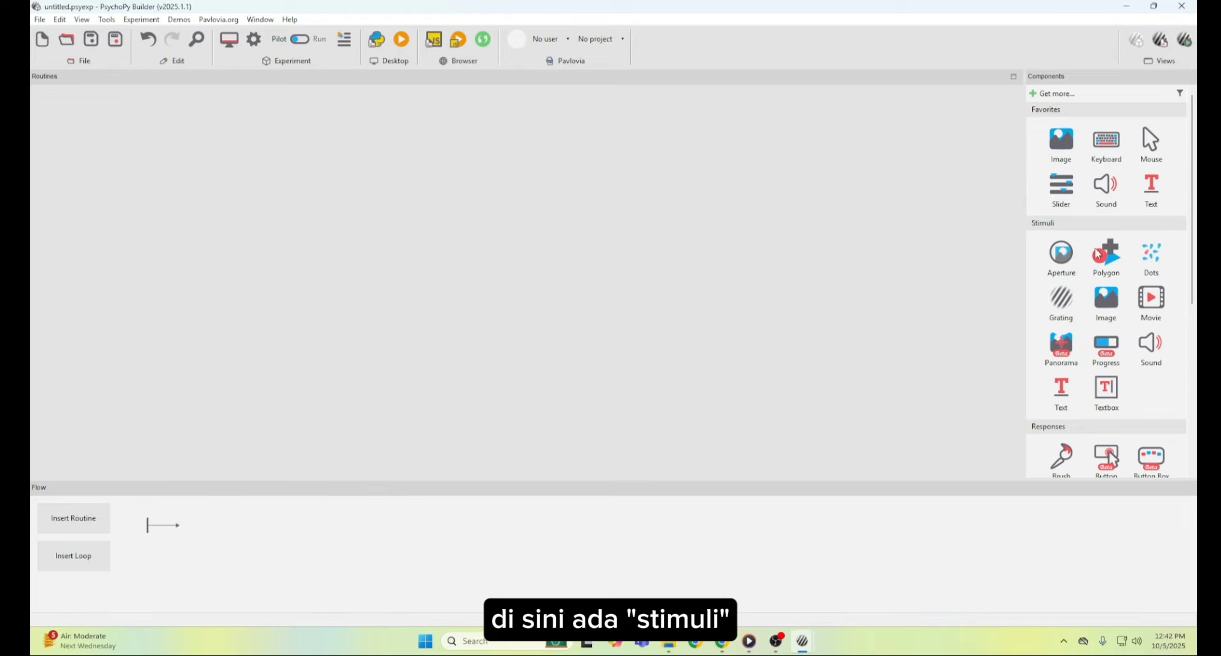
{"action": "scroll", "coordinate": [1096, 222], "scroll_direction": "down", "scroll_amount": 2}
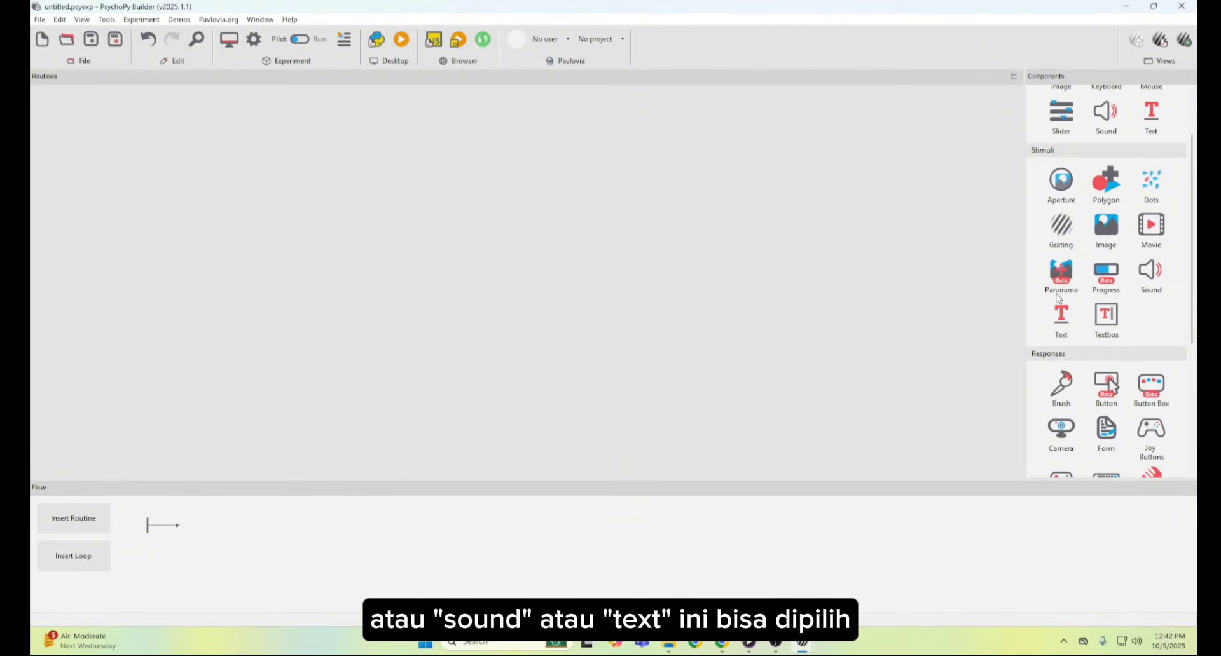
{"action": "scroll", "coordinate": [1127, 291], "scroll_direction": "down", "scroll_amount": 3}
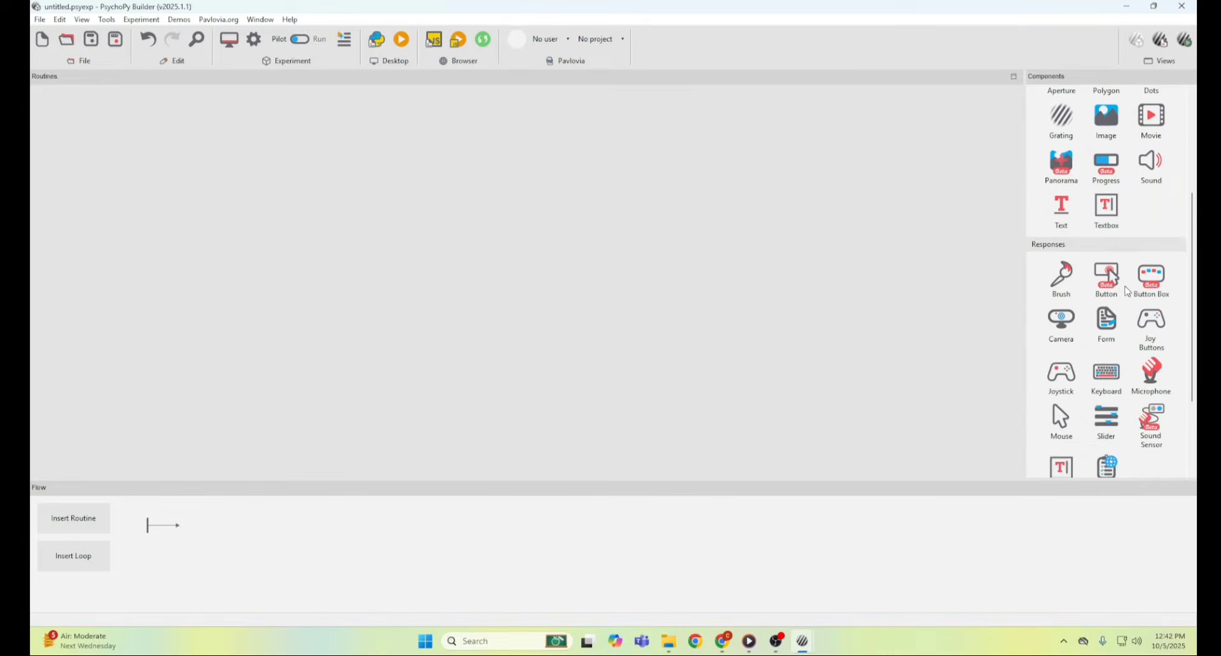
{"action": "scroll", "coordinate": [1098, 251], "scroll_direction": "down", "scroll_amount": 2}
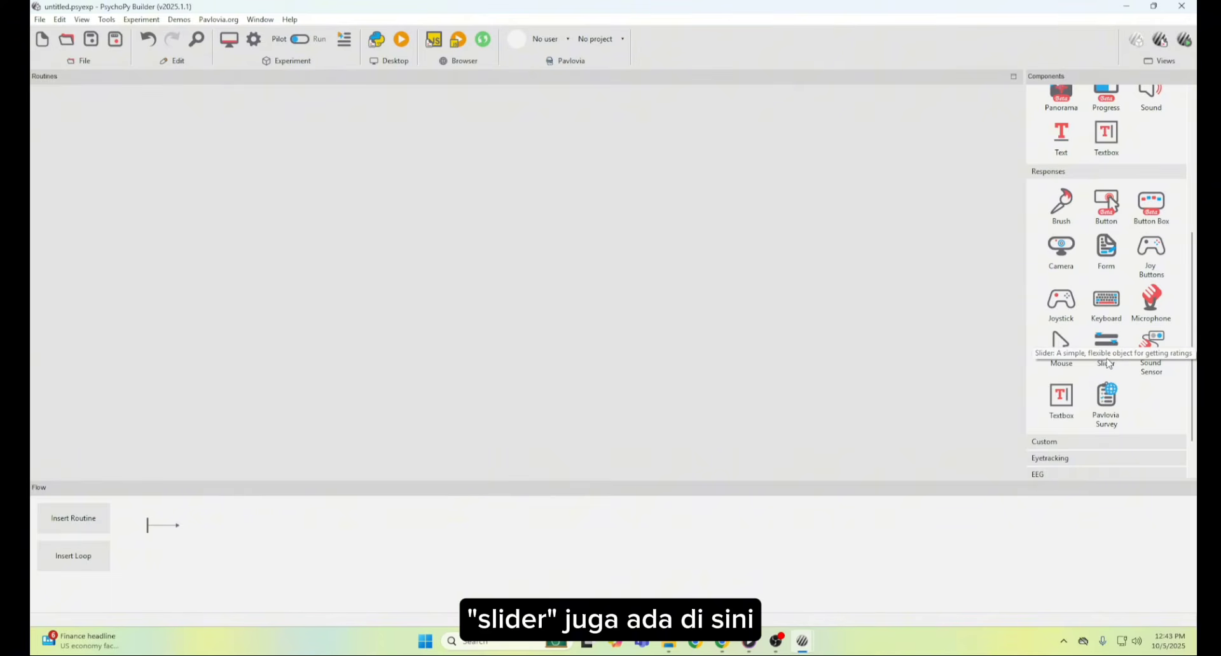
{"action": "scroll", "coordinate": [1110, 365], "scroll_direction": "down", "scroll_amount": 1}
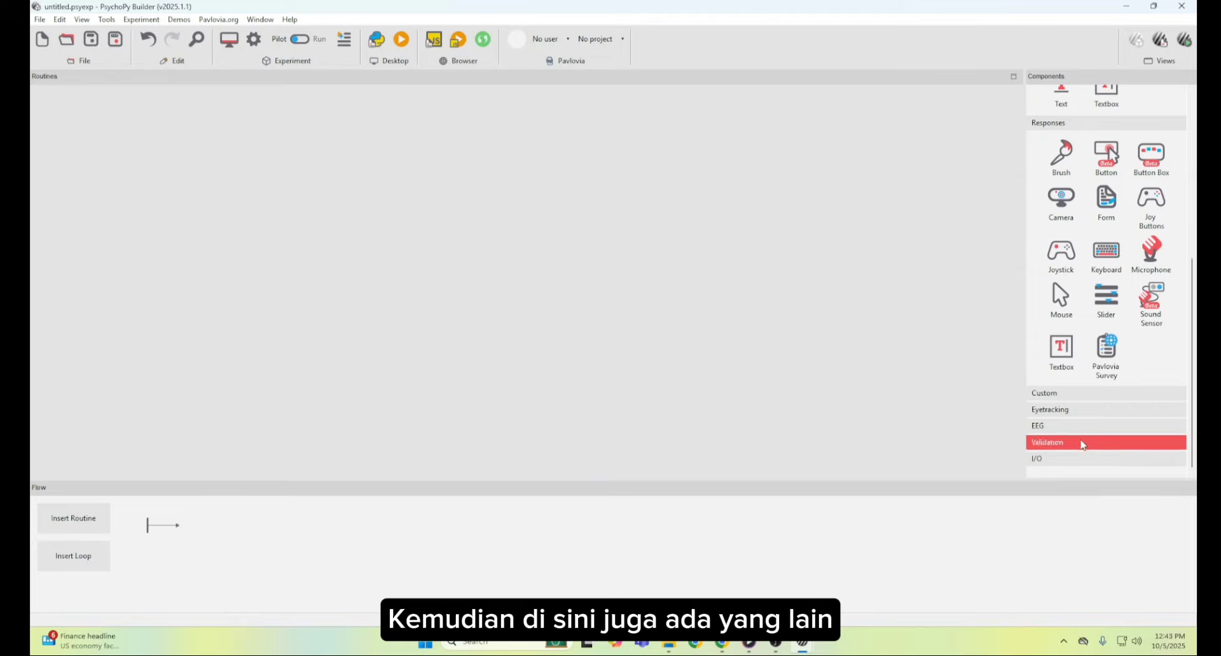
{"action": "left_click", "coordinate": [1083, 398]}
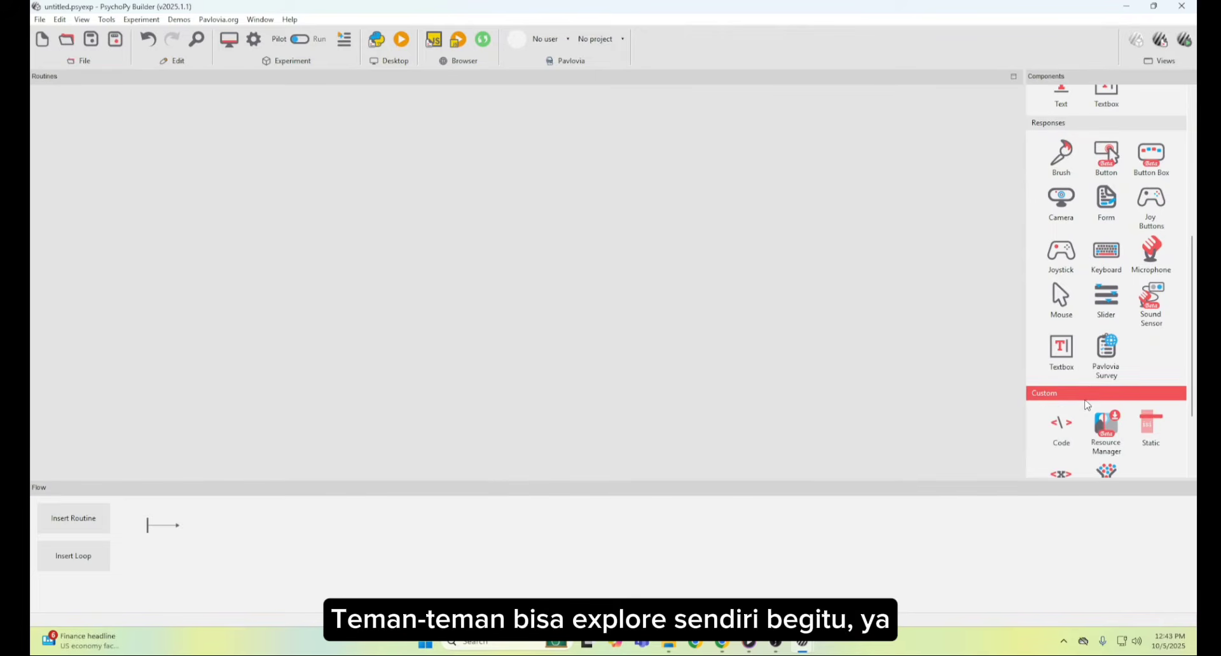
{"action": "left_click", "coordinate": [1084, 396]}
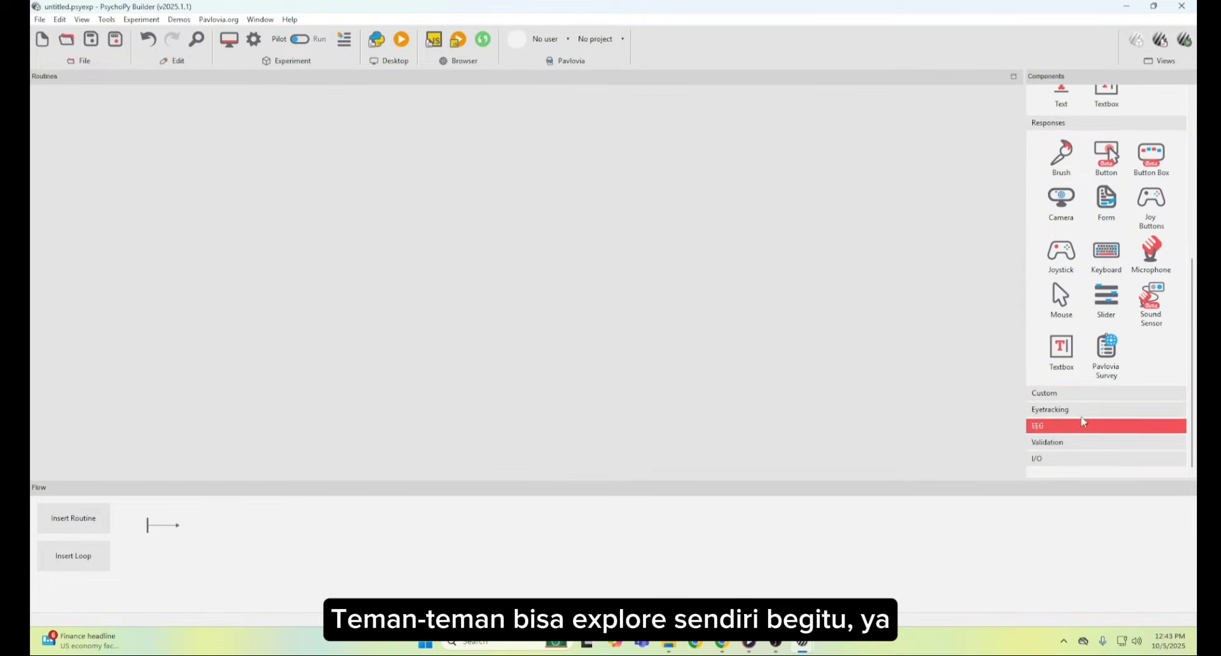
{"action": "scroll", "coordinate": [1084, 421], "scroll_direction": "up", "scroll_amount": 5}
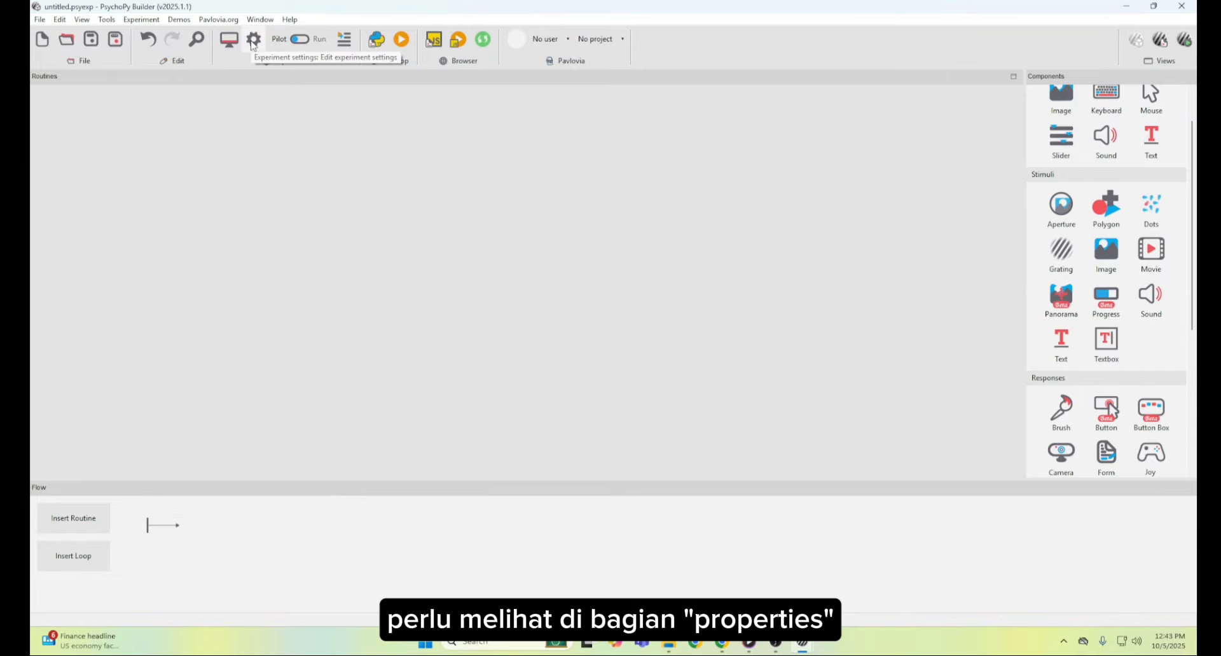
Open the experiment settings, move the dialog toward the middle of the screen and activate the experiment name field
{"action": "left_click", "coordinate": [252, 44]}
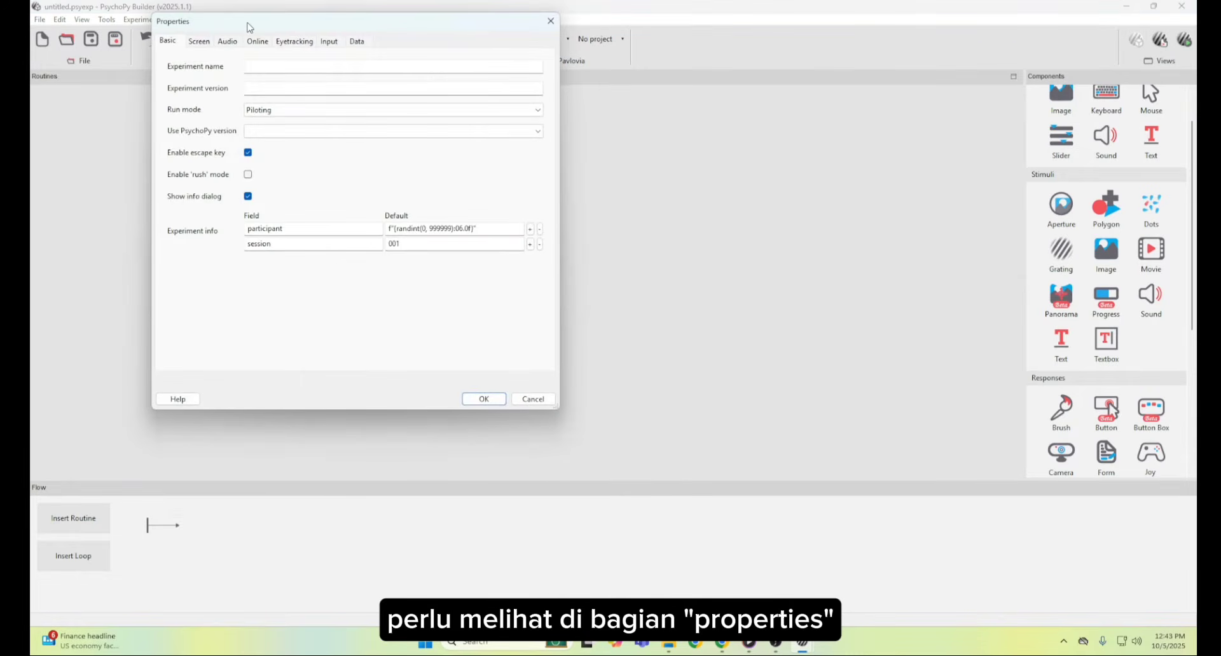
{"action": "left_click_drag", "start_coordinate": [249, 26], "coordinate": [490, 114]}
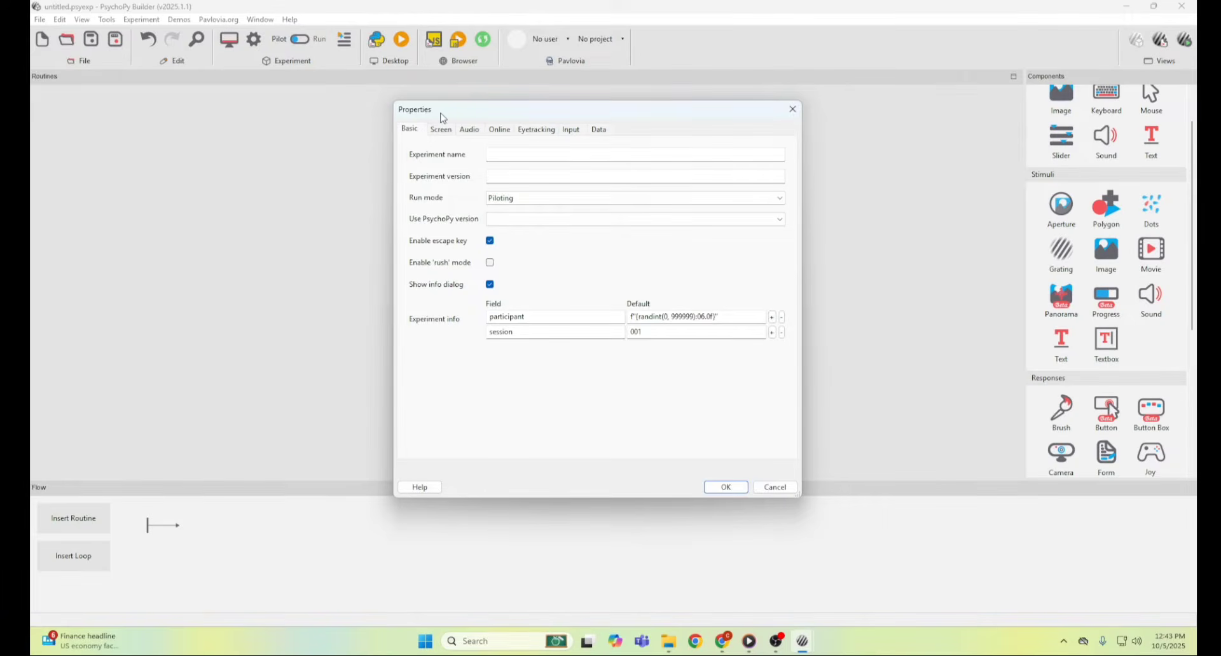
{"action": "left_click", "coordinate": [516, 153]}
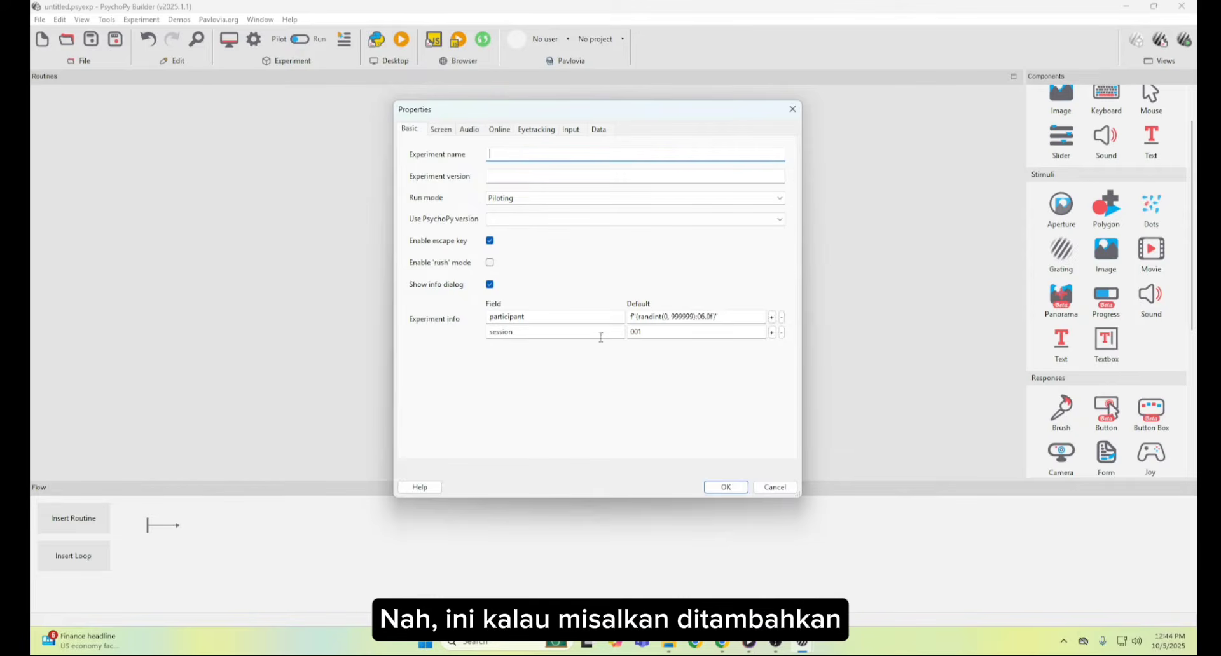
Add two blank experiment info fields below the session row and remove both again
{"action": "left_click", "coordinate": [772, 332]}
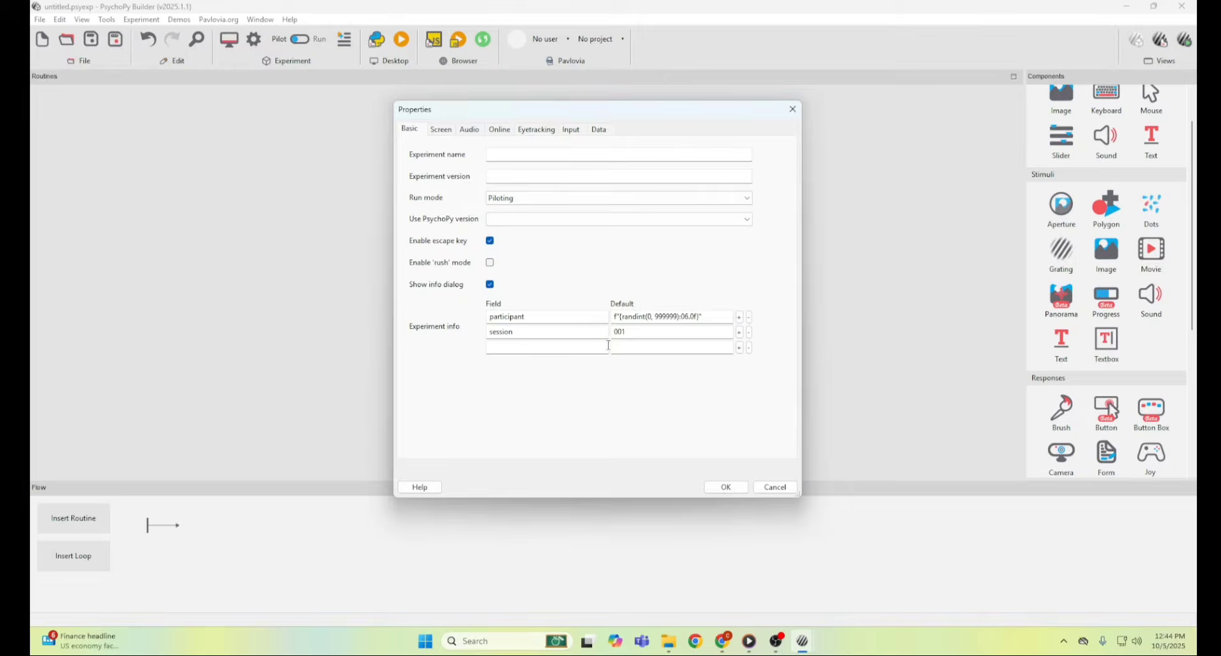
{"action": "left_click", "coordinate": [562, 347]}
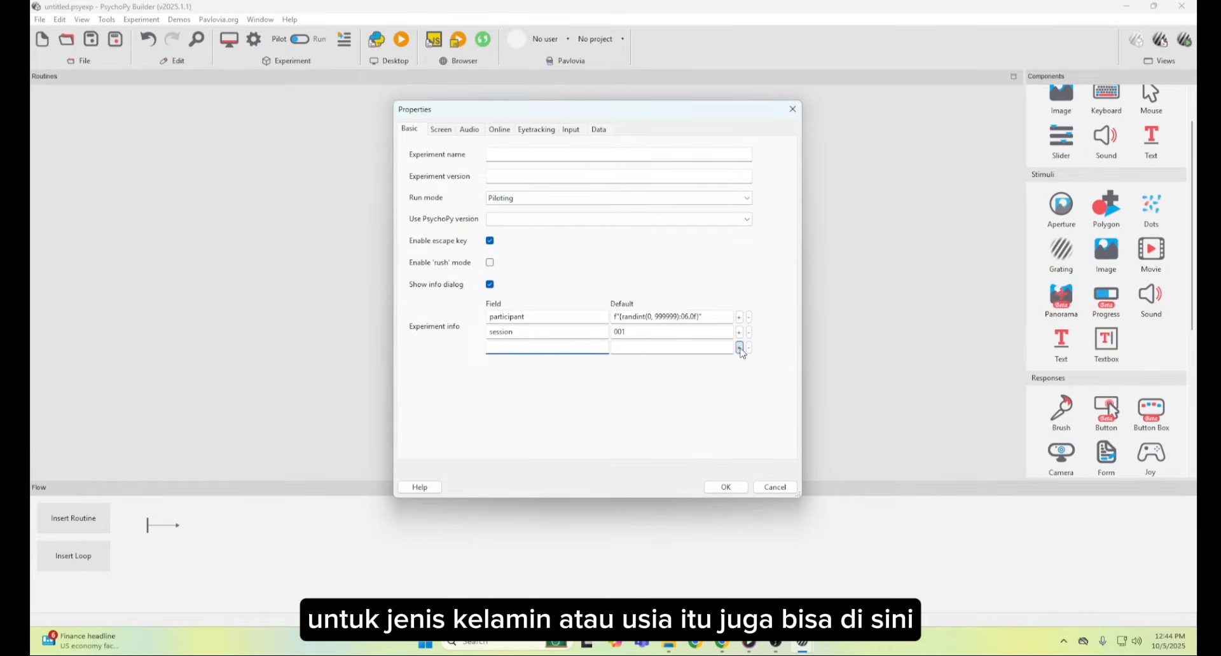
{"action": "left_click", "coordinate": [740, 347]}
{"action": "left_click", "coordinate": [555, 362]}
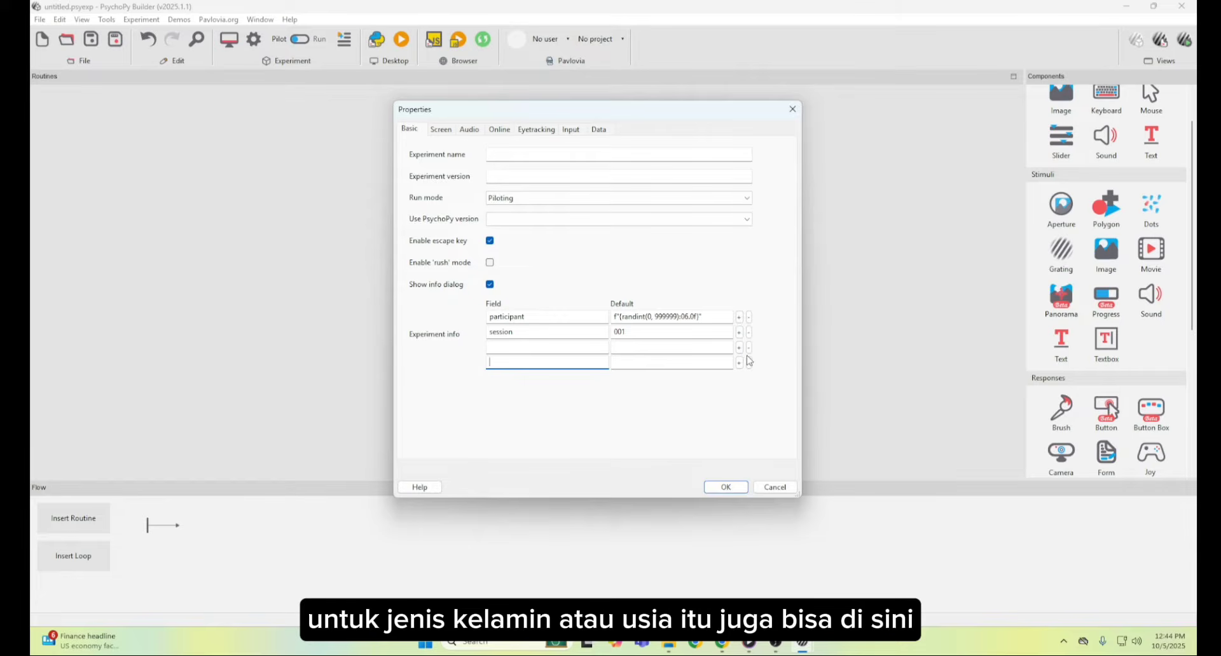
{"action": "left_click", "coordinate": [568, 346]}
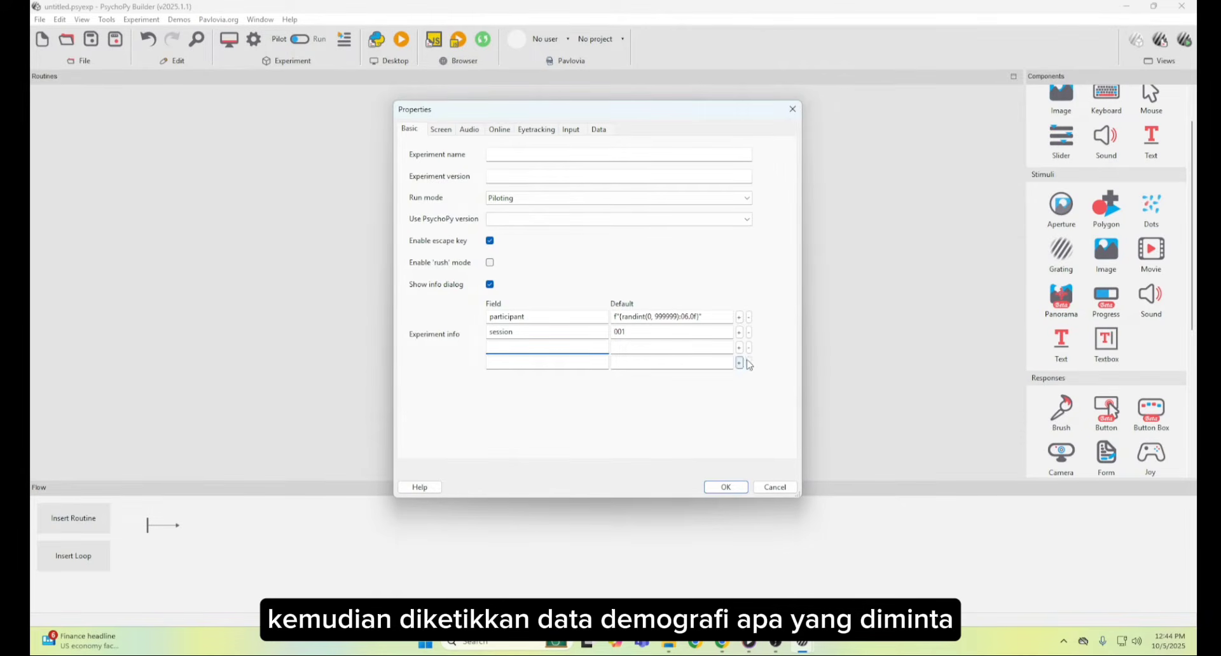
{"action": "left_click", "coordinate": [748, 362]}
{"action": "left_click", "coordinate": [749, 347]}
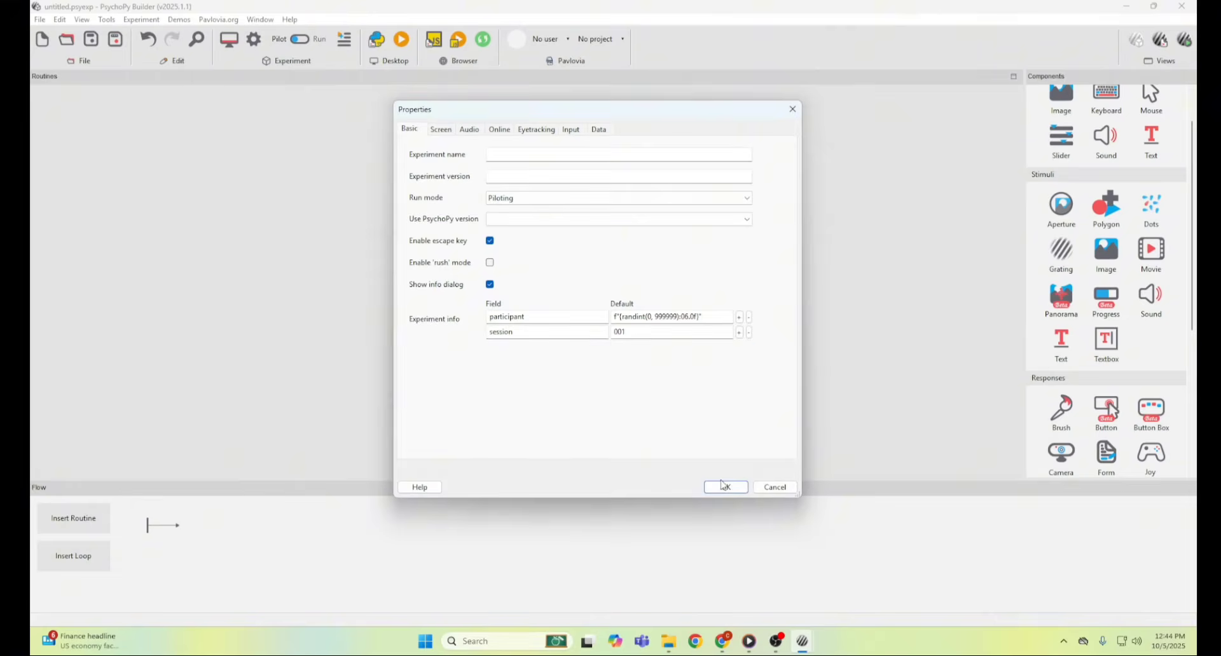
Preview black, aquamarine and chartreuse for the experiment's screen background color, and insert the "none" preset as PsychoPy RGB
{"action": "left_click", "coordinate": [442, 130]}
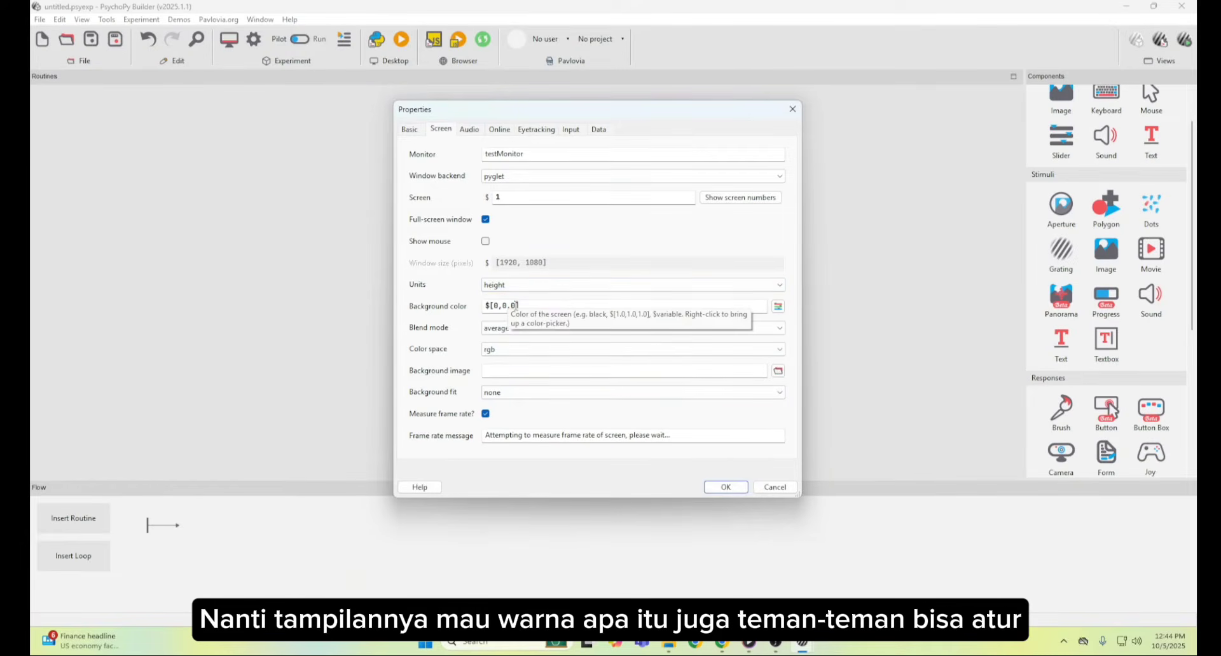
{"action": "left_click", "coordinate": [777, 307]}
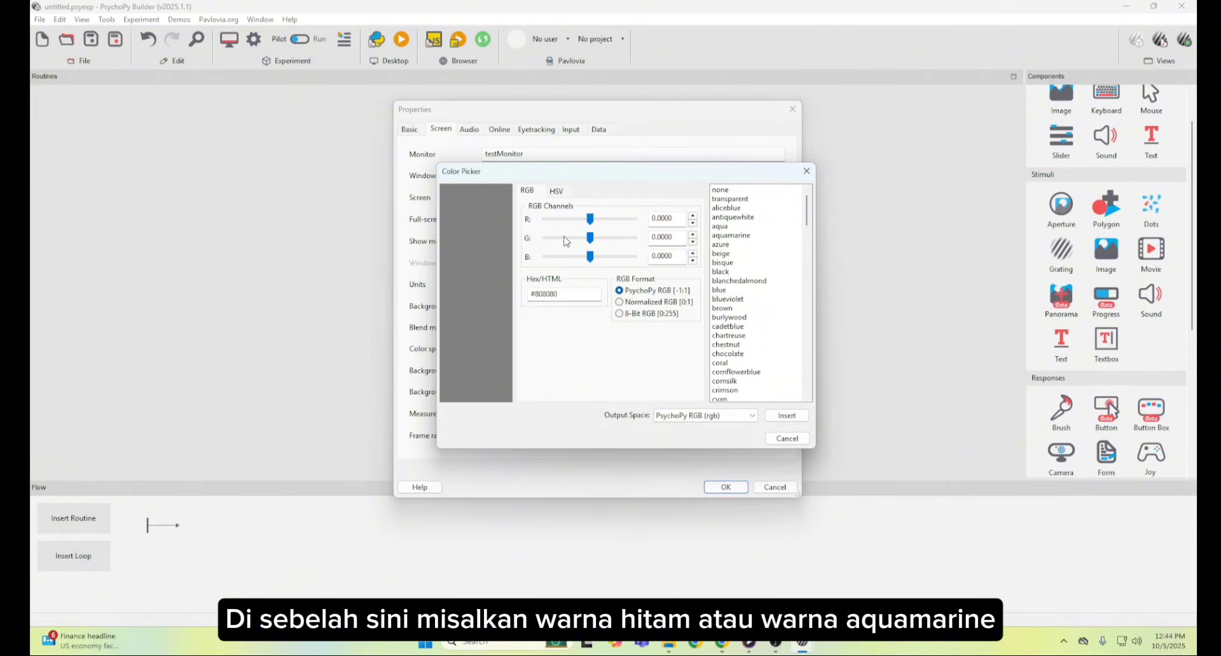
{"action": "left_click", "coordinate": [741, 272]}
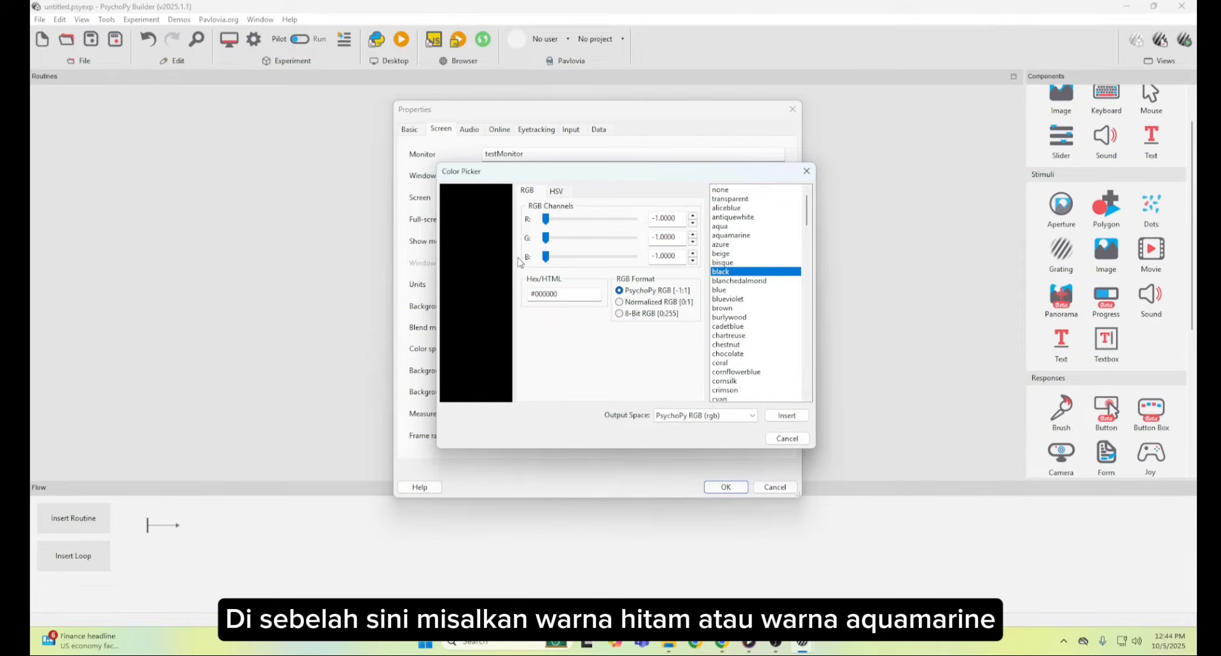
{"action": "left_click", "coordinate": [734, 236]}
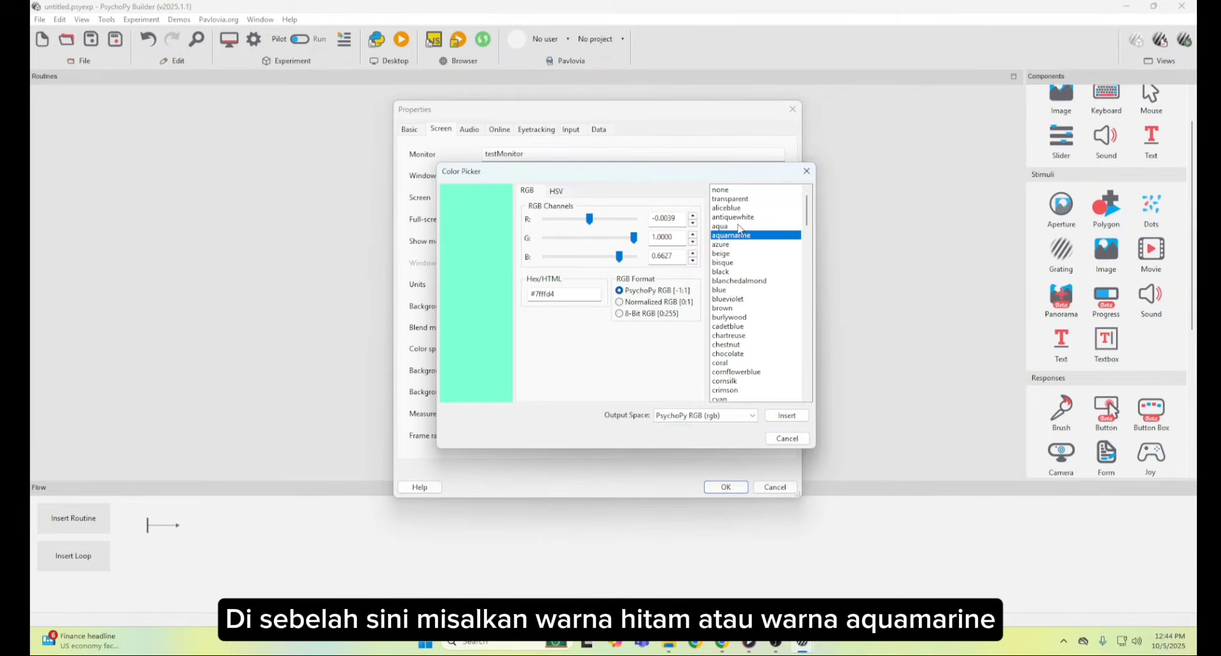
{"action": "left_click", "coordinate": [739, 227]}
{"action": "left_click", "coordinate": [733, 337]}
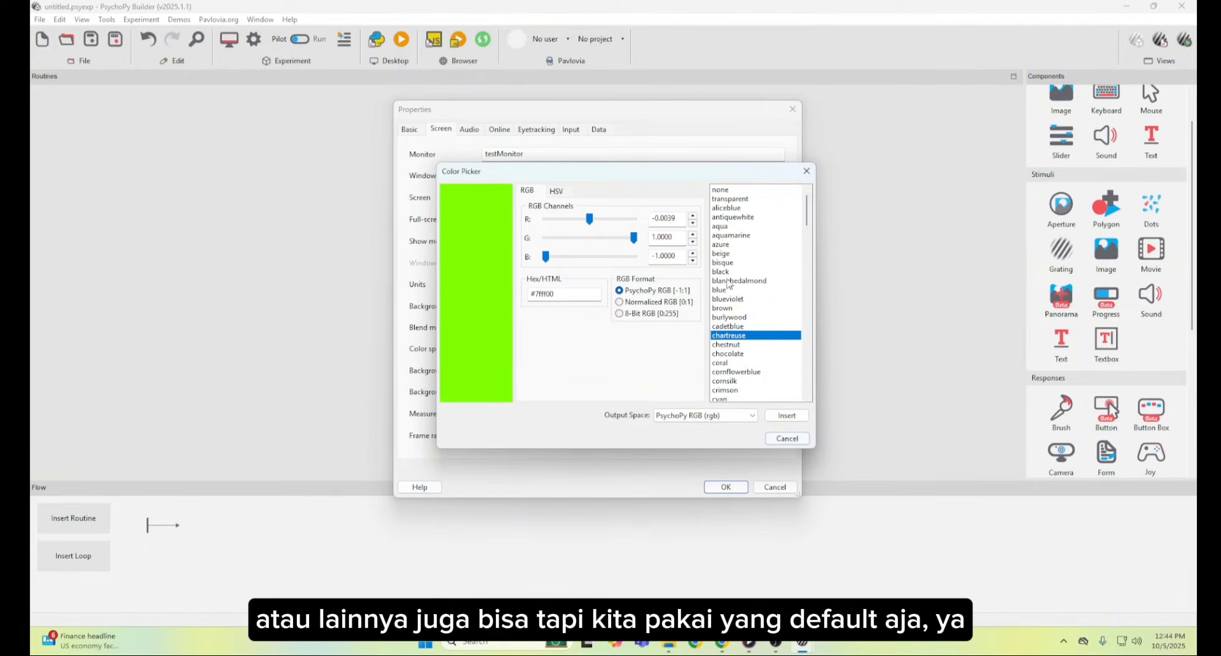
{"action": "left_click", "coordinate": [740, 191]}
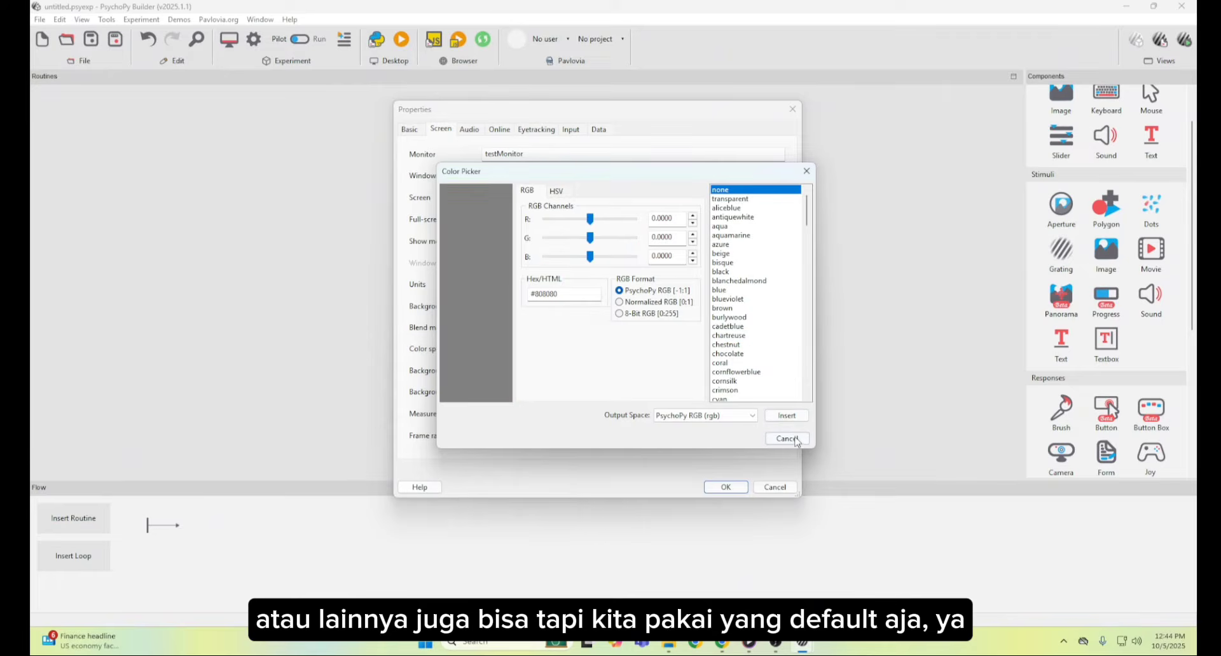
{"action": "left_click", "coordinate": [786, 416]}
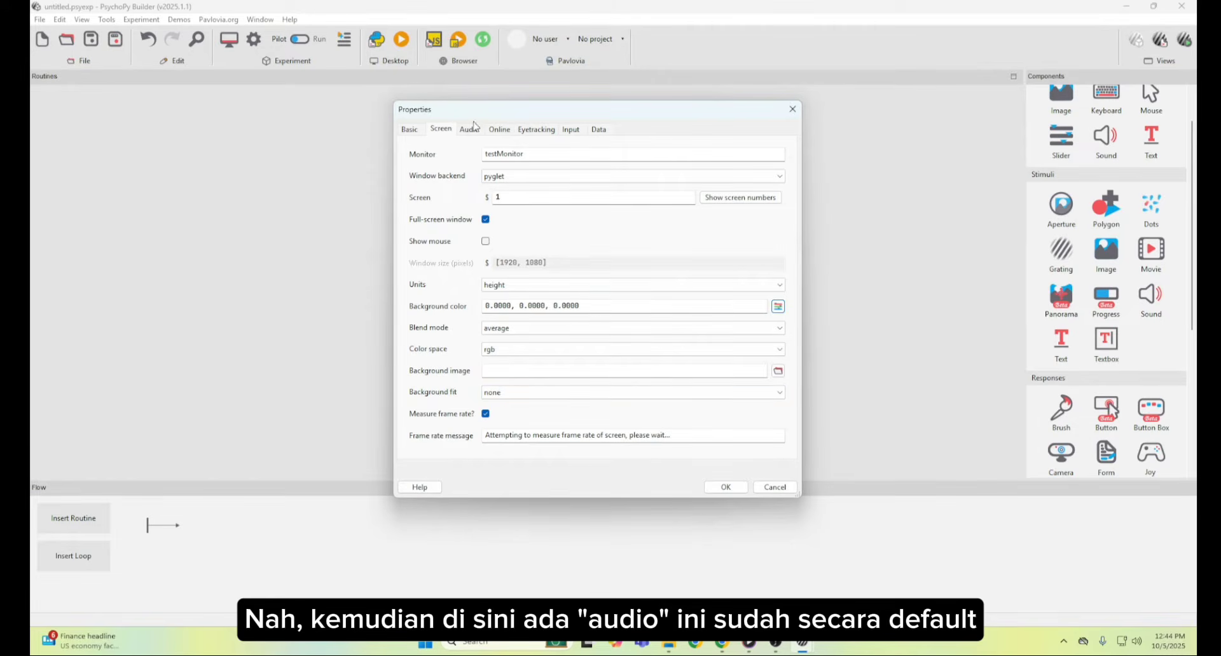
Review the experiment's audio, online, eyetracking and input settings
{"action": "left_click", "coordinate": [470, 130]}
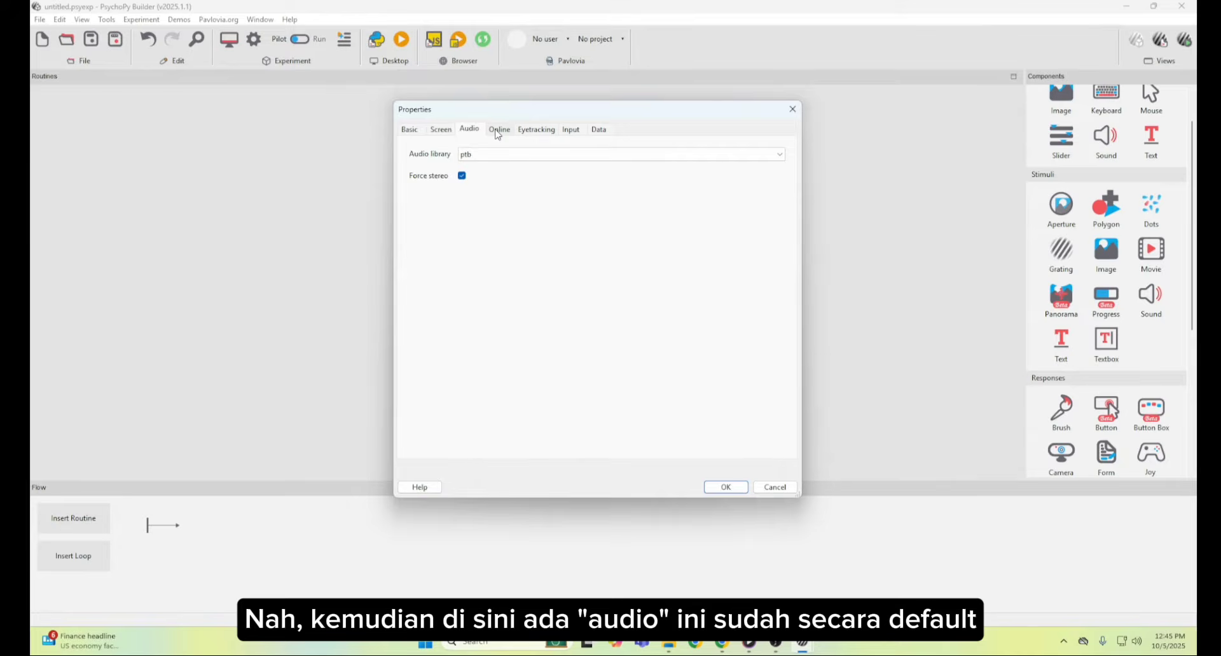
{"action": "left_click", "coordinate": [498, 133]}
{"action": "left_click", "coordinate": [471, 130]}
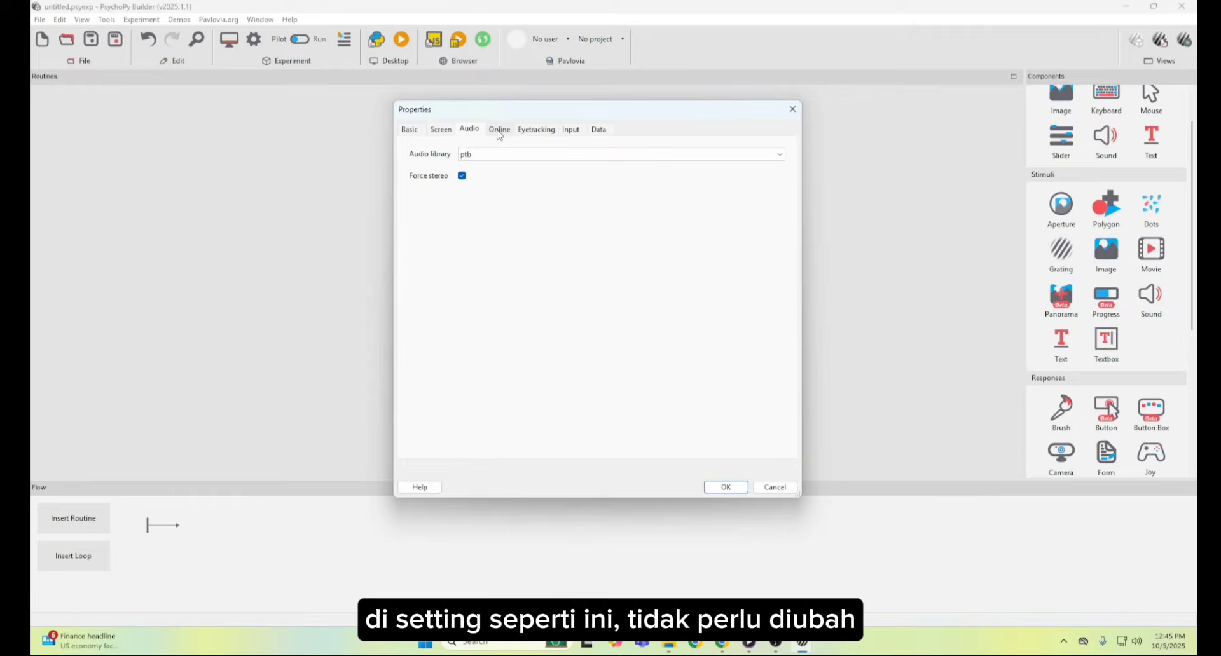
{"action": "left_click", "coordinate": [499, 131]}
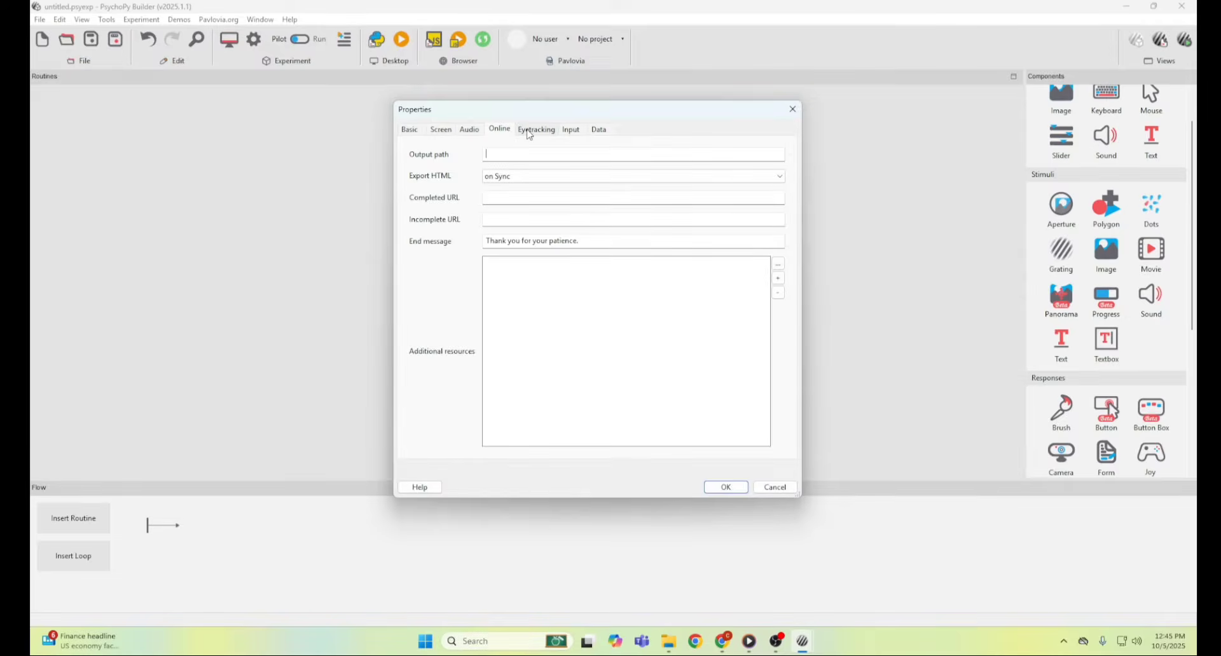
{"action": "left_click", "coordinate": [538, 132]}
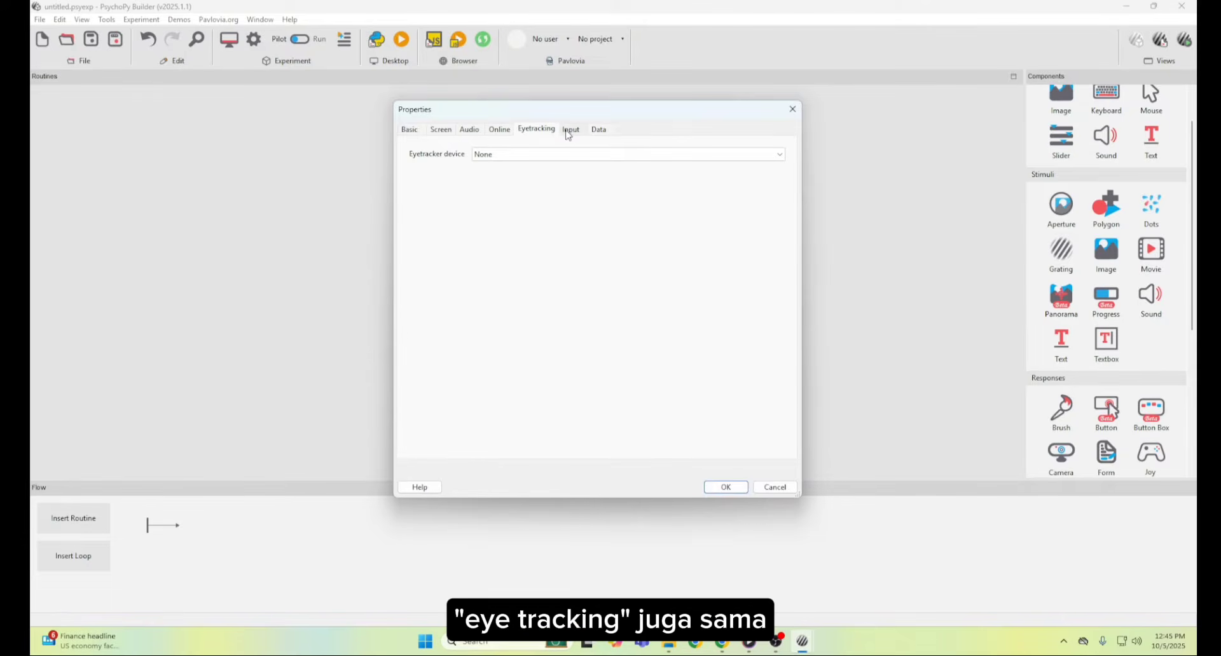
{"action": "left_click", "coordinate": [570, 131]}
Enable saving an Excel file and a csv summaries file in the experiment's data settings, and apply the settings
{"action": "left_click", "coordinate": [598, 129]}
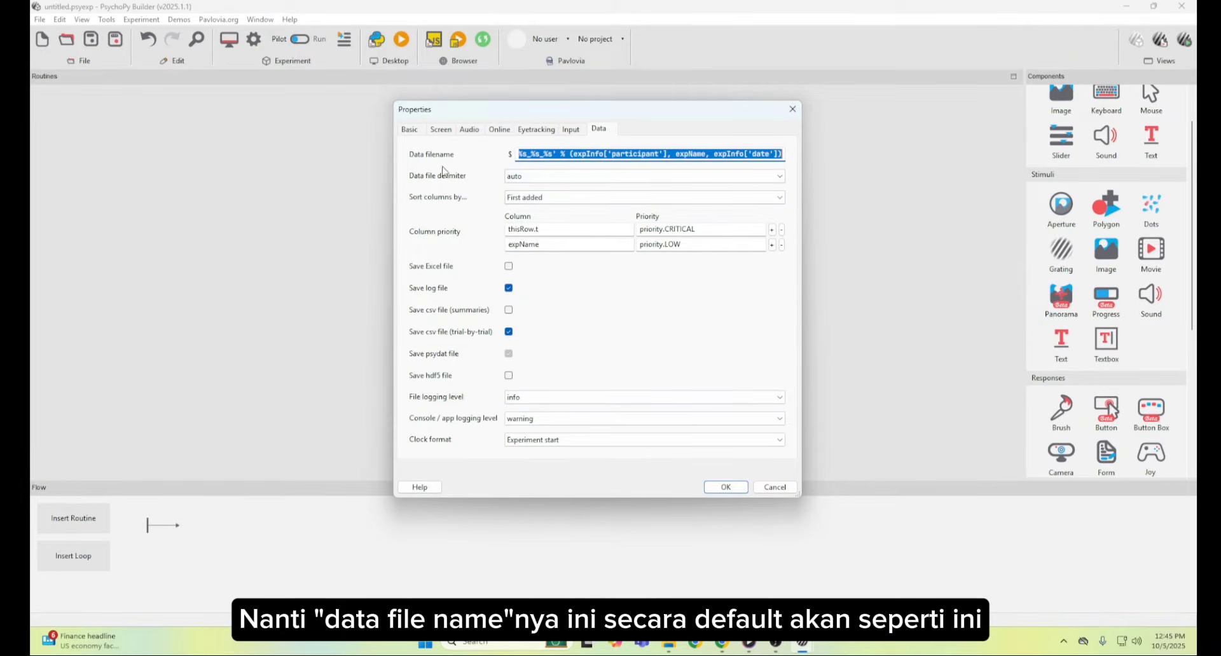
{"action": "left_click", "coordinate": [645, 153]}
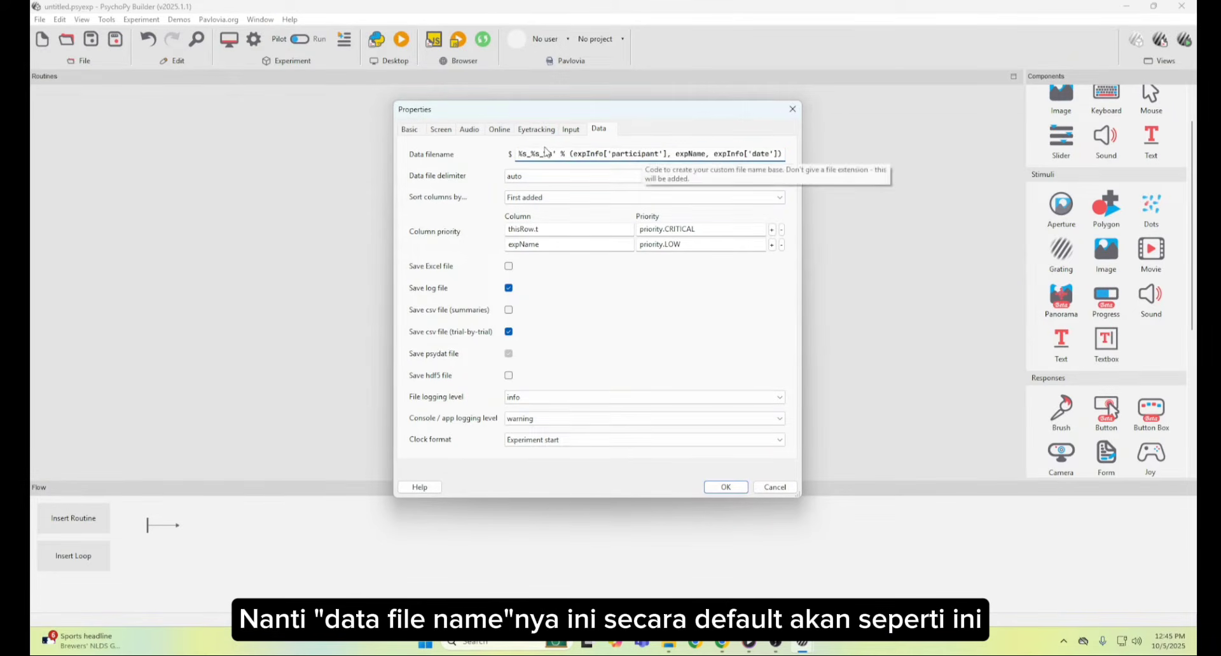
{"action": "left_click_drag", "start_coordinate": [531, 153], "coordinate": [667, 154]}
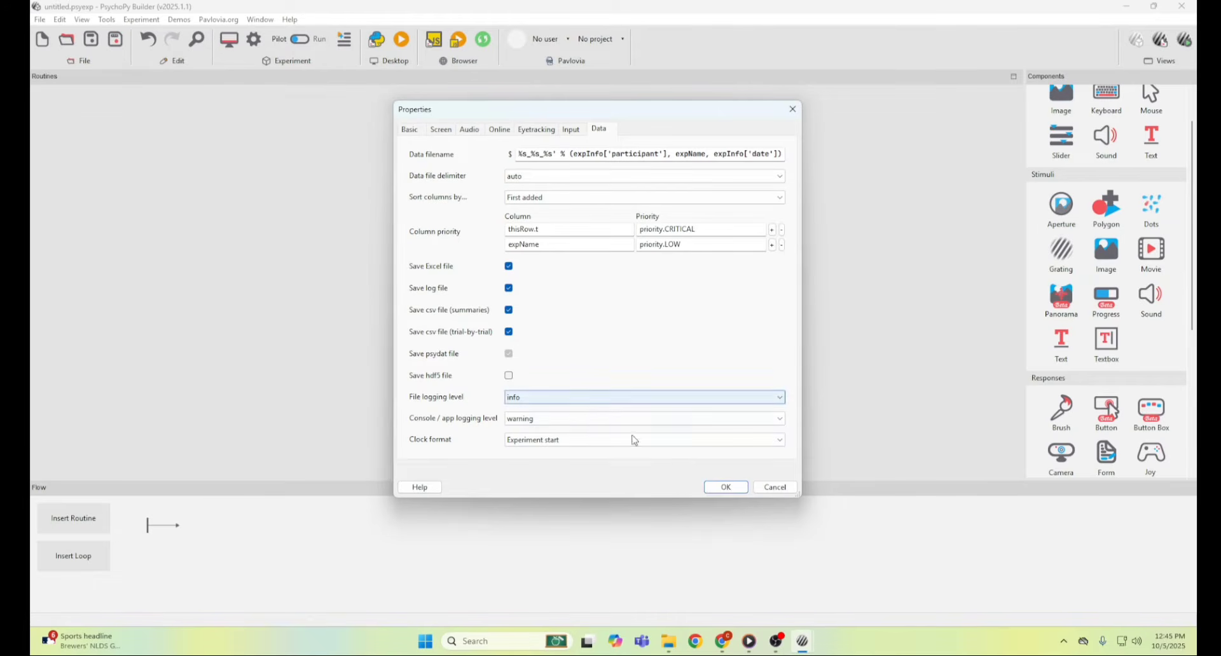
{"action": "left_click", "coordinate": [729, 490]}
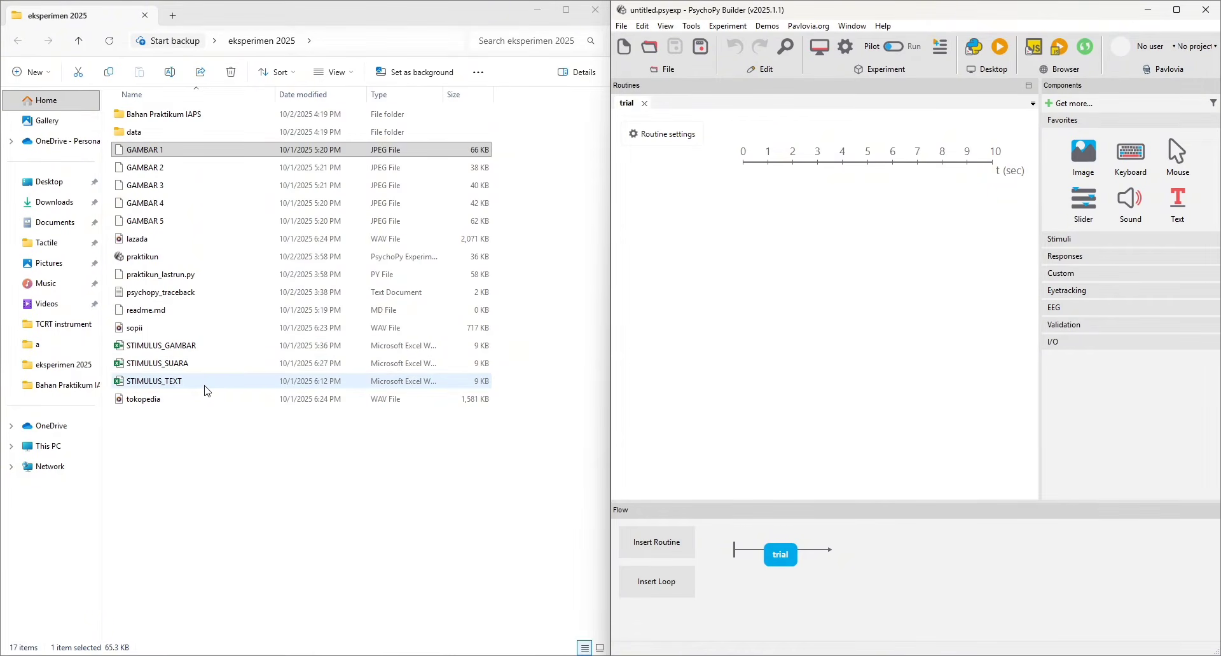
View the images GAMBAR 1 through GAMBAR 5 from the eksperimen 2025 folder and minimize the image viewer
{"action": "left_click", "coordinate": [198, 353]}
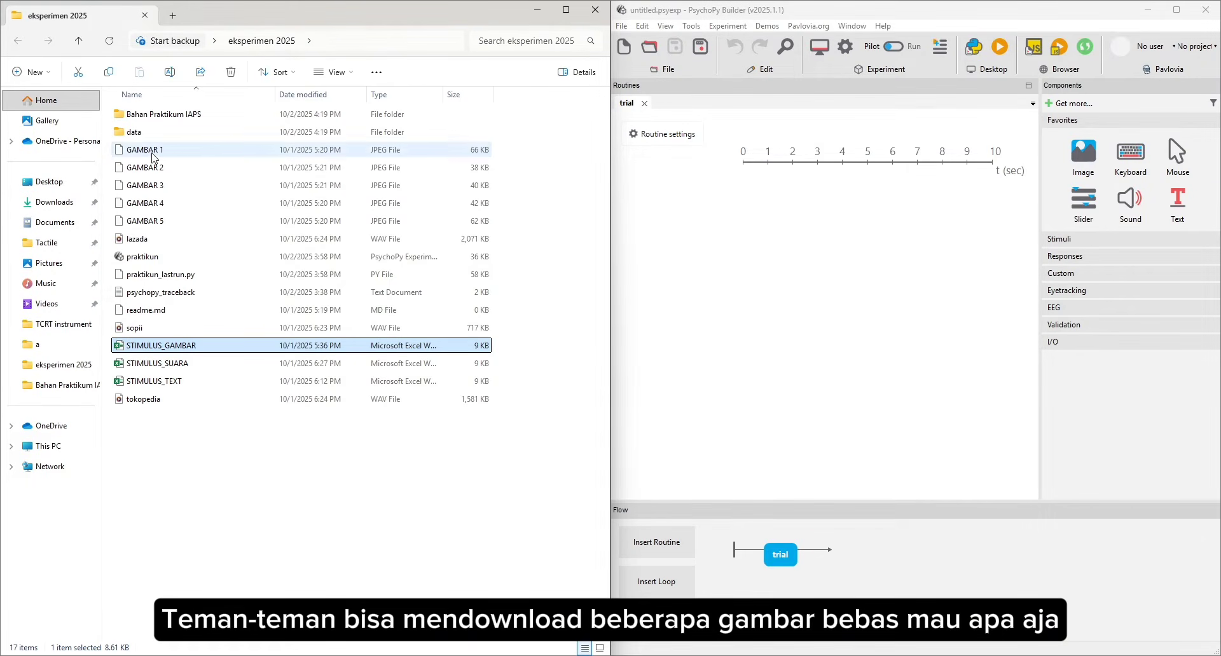
{"action": "left_click", "coordinate": [169, 153]}
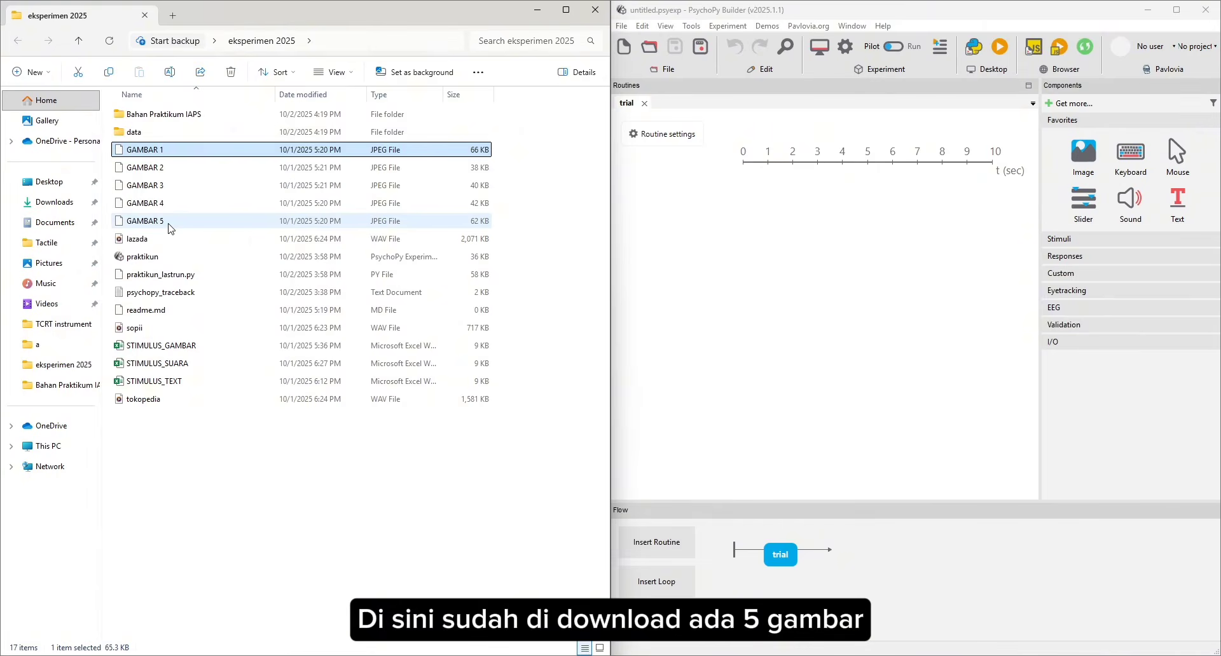
{"action": "double_click", "coordinate": [171, 156]}
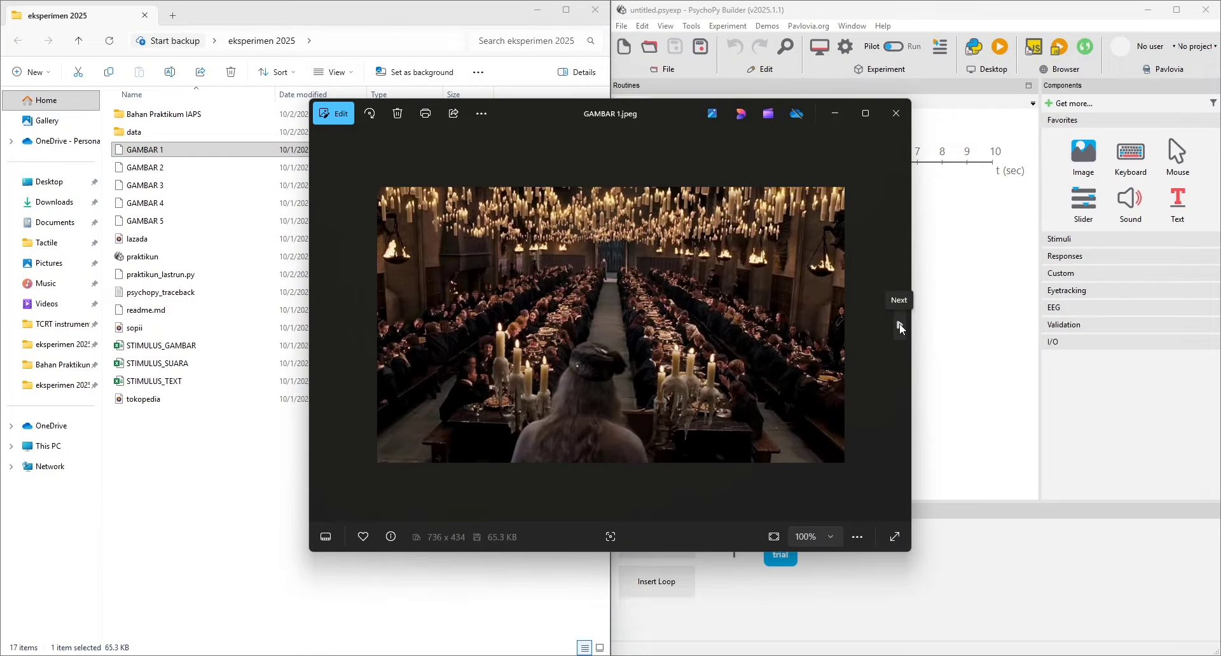
{"action": "left_click", "coordinate": [899, 325]}
{"action": "left_click", "coordinate": [899, 326]}
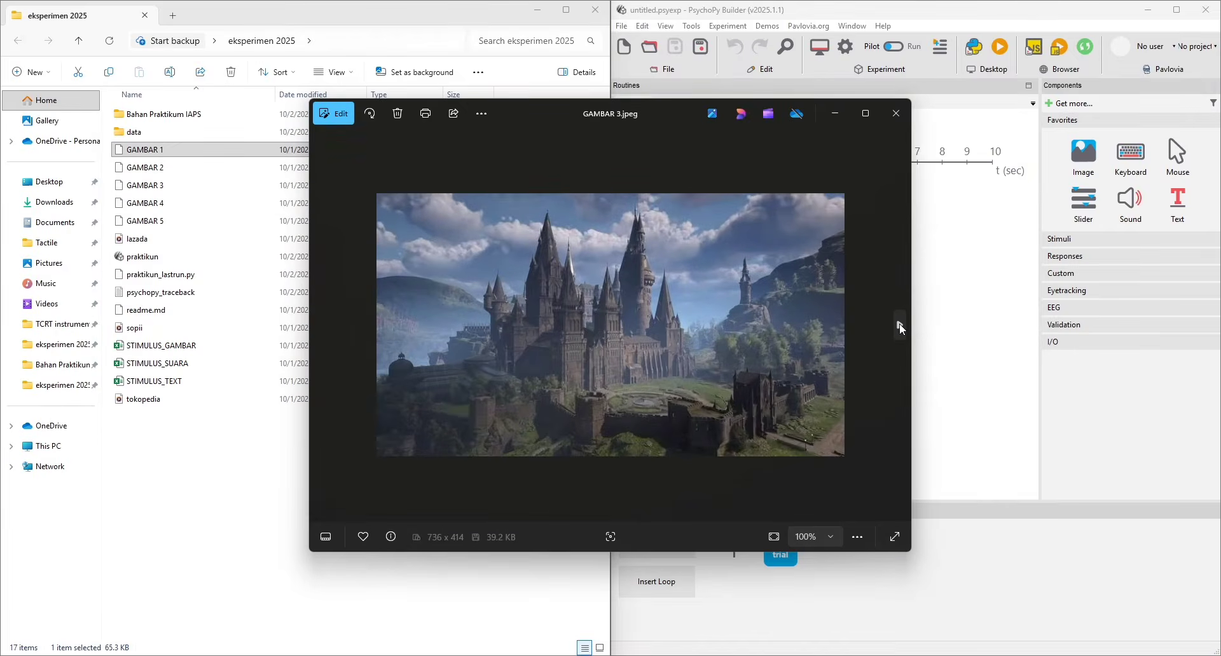
{"action": "left_click", "coordinate": [900, 326]}
{"action": "left_click", "coordinate": [900, 325]}
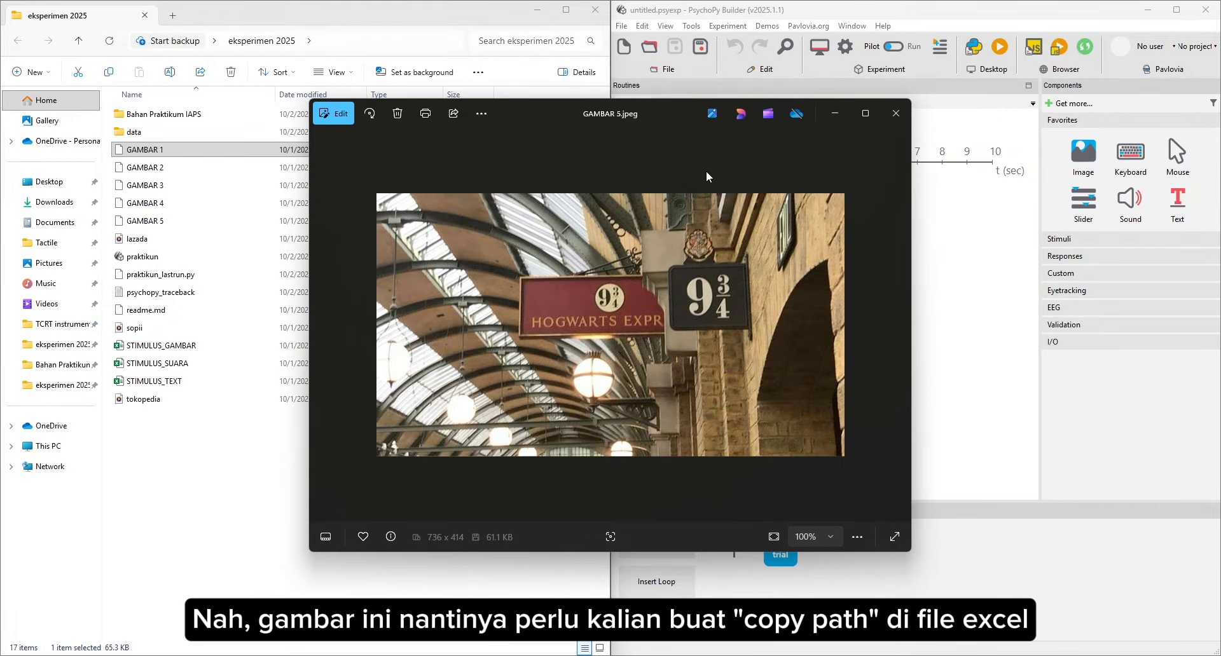
{"action": "left_click", "coordinate": [835, 113]}
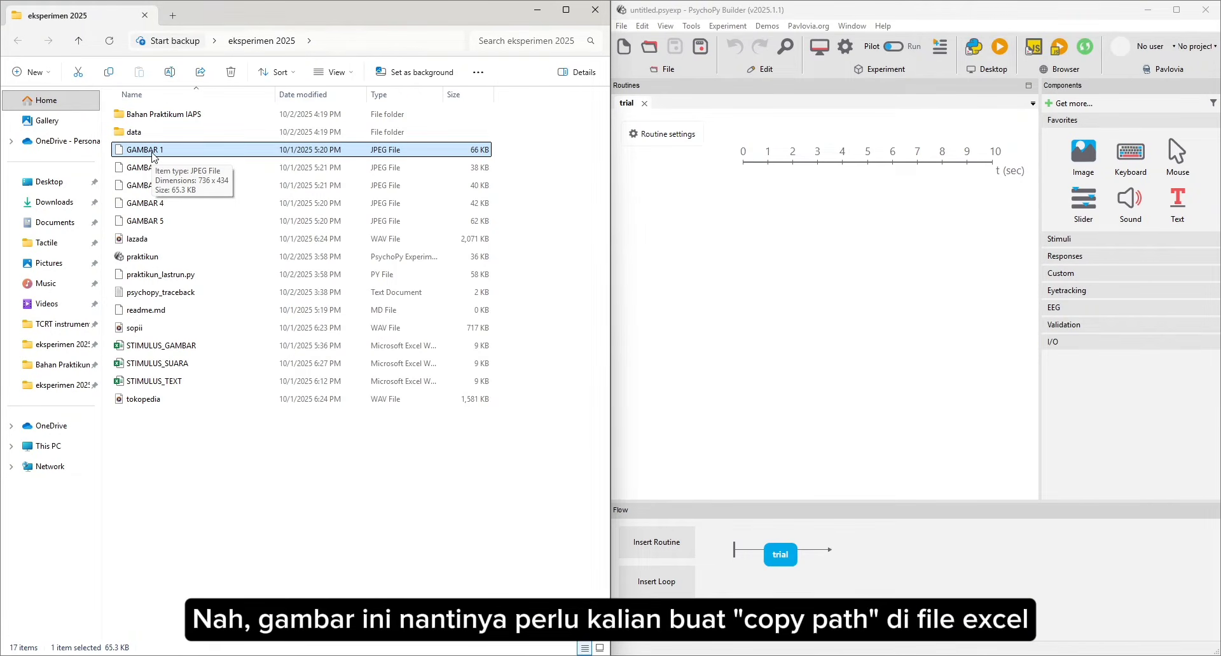
Bring up the STIMULUS_GAMBAR workbook beside the folder and select its header cell A1
{"action": "left_click", "coordinate": [166, 345]}
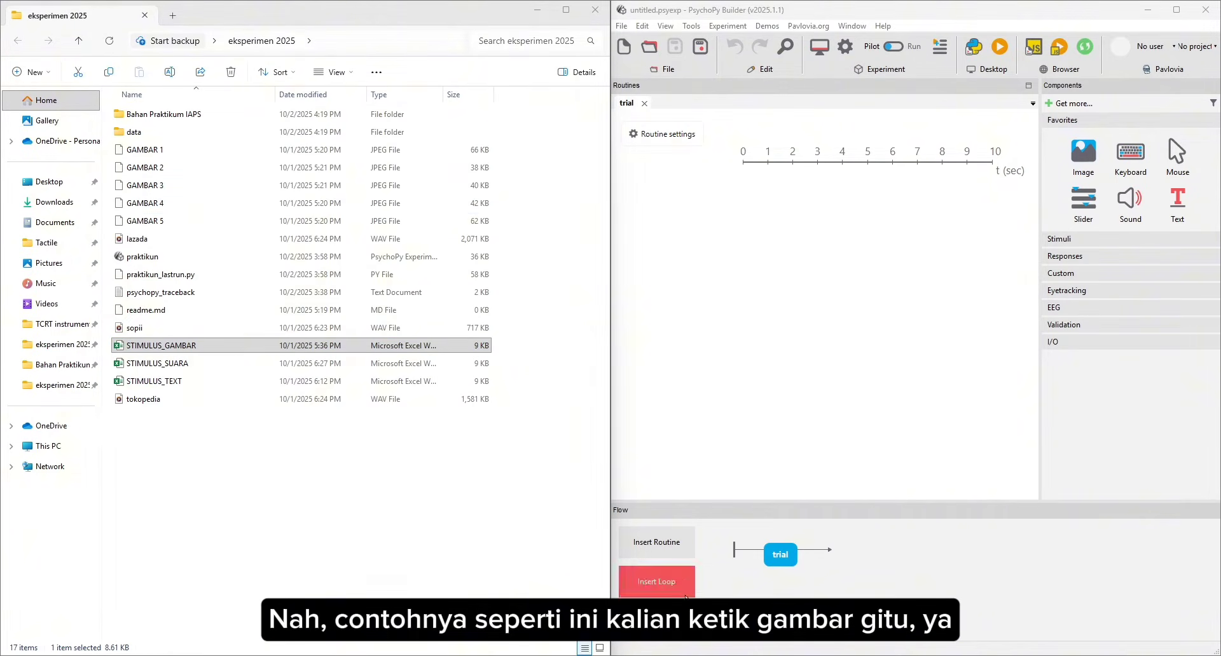
{"action": "left_click", "coordinate": [739, 655]}
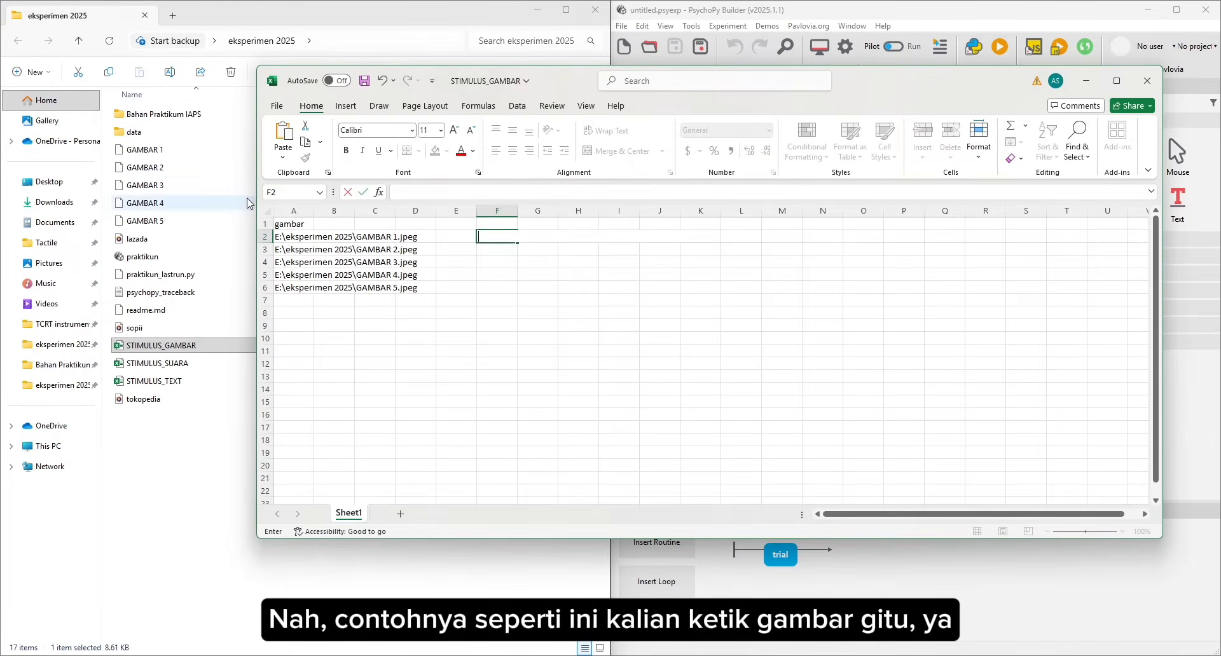
{"action": "left_click", "coordinate": [303, 235]}
{"action": "left_click", "coordinate": [305, 227]}
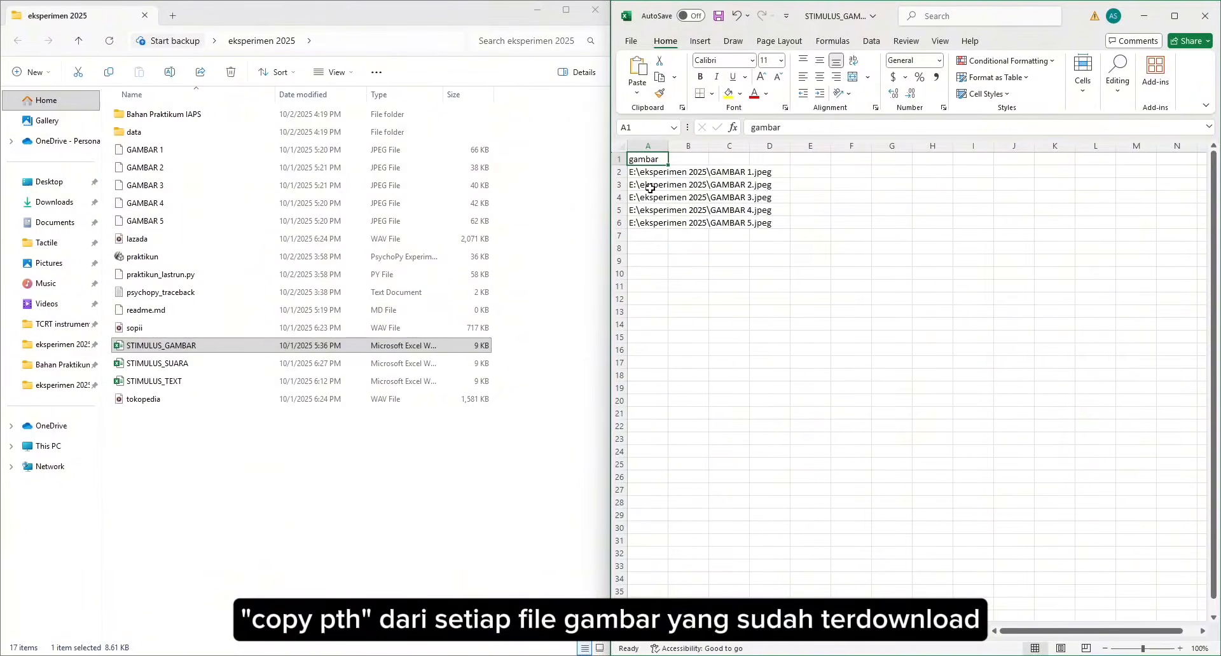
Copy the file path of GAMBAR 1 and go through the image path cells A2 to A6 in the STIMULUS_GAMBAR workbook
{"action": "right_click", "coordinate": [161, 153]}
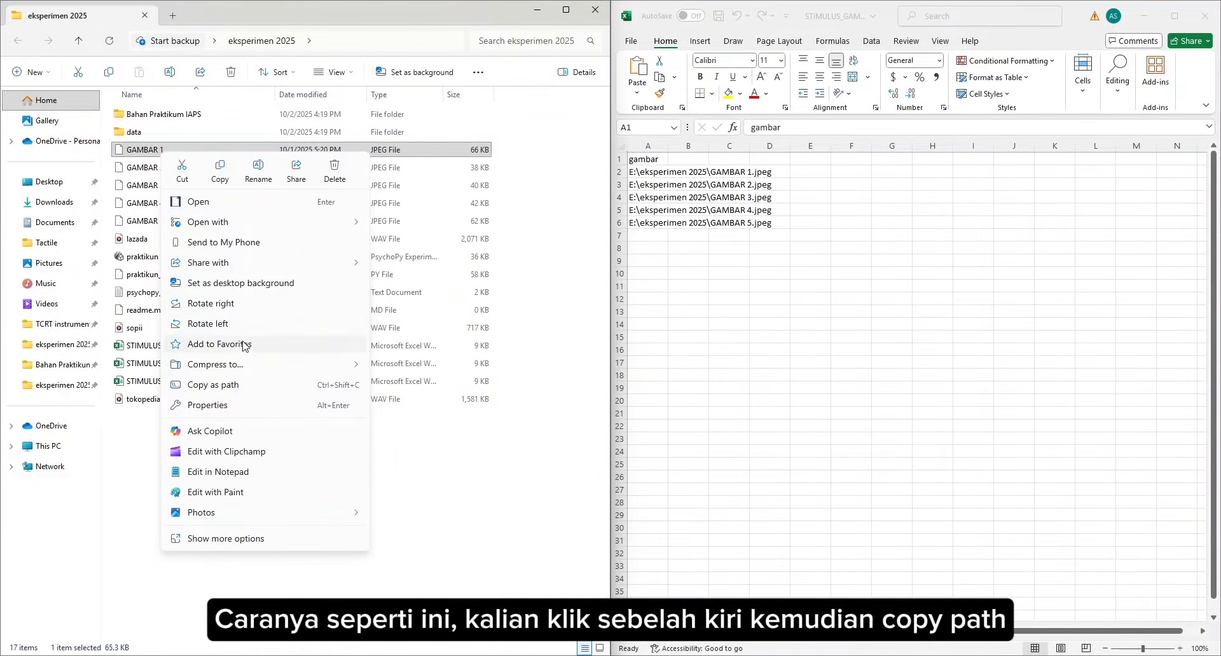
{"action": "left_click", "coordinate": [249, 385]}
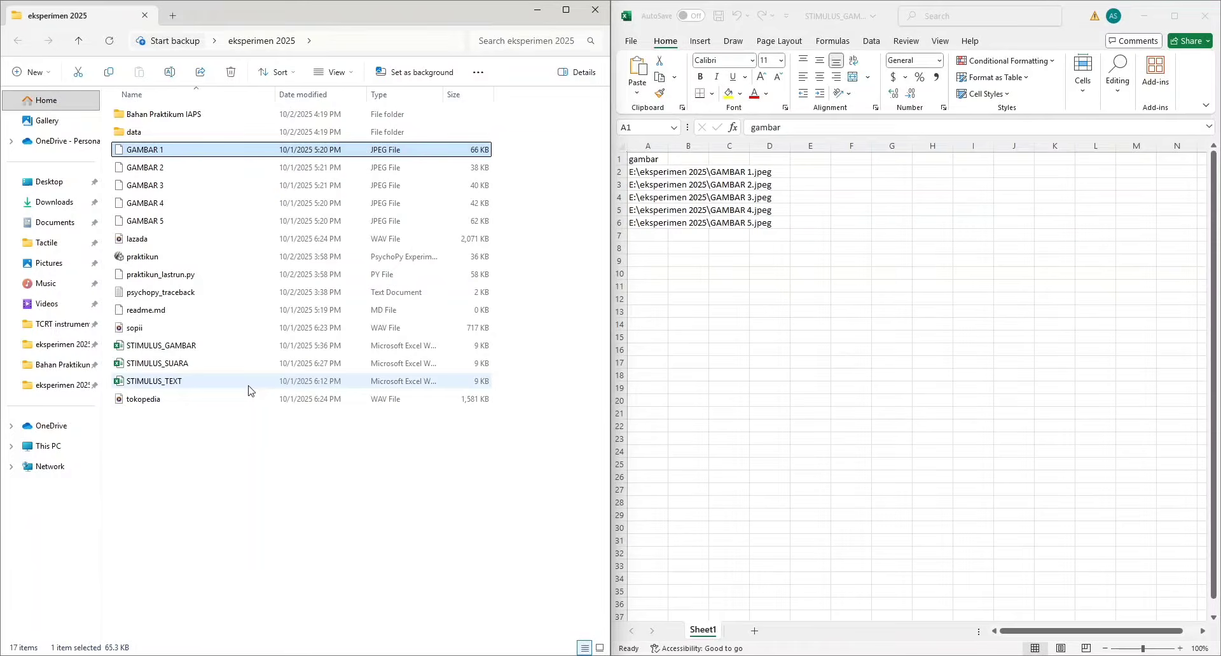
{"action": "left_click", "coordinate": [649, 174]}
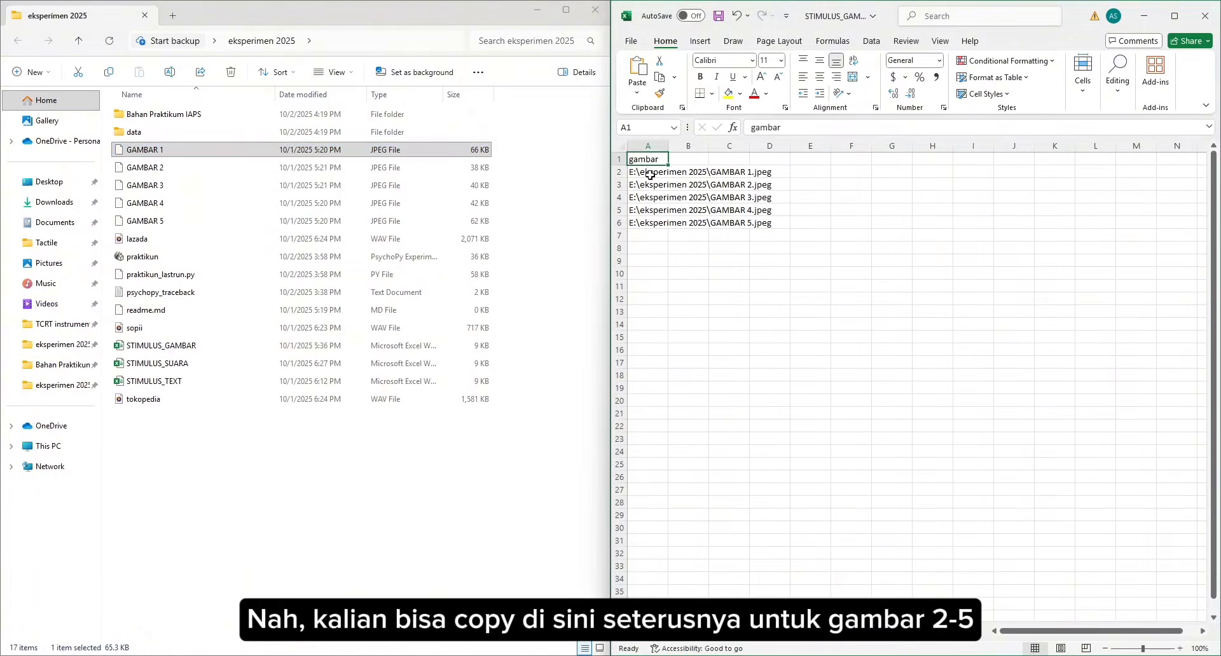
{"action": "left_click", "coordinate": [650, 173]}
{"action": "left_click", "coordinate": [650, 185]}
{"action": "left_click", "coordinate": [651, 198]}
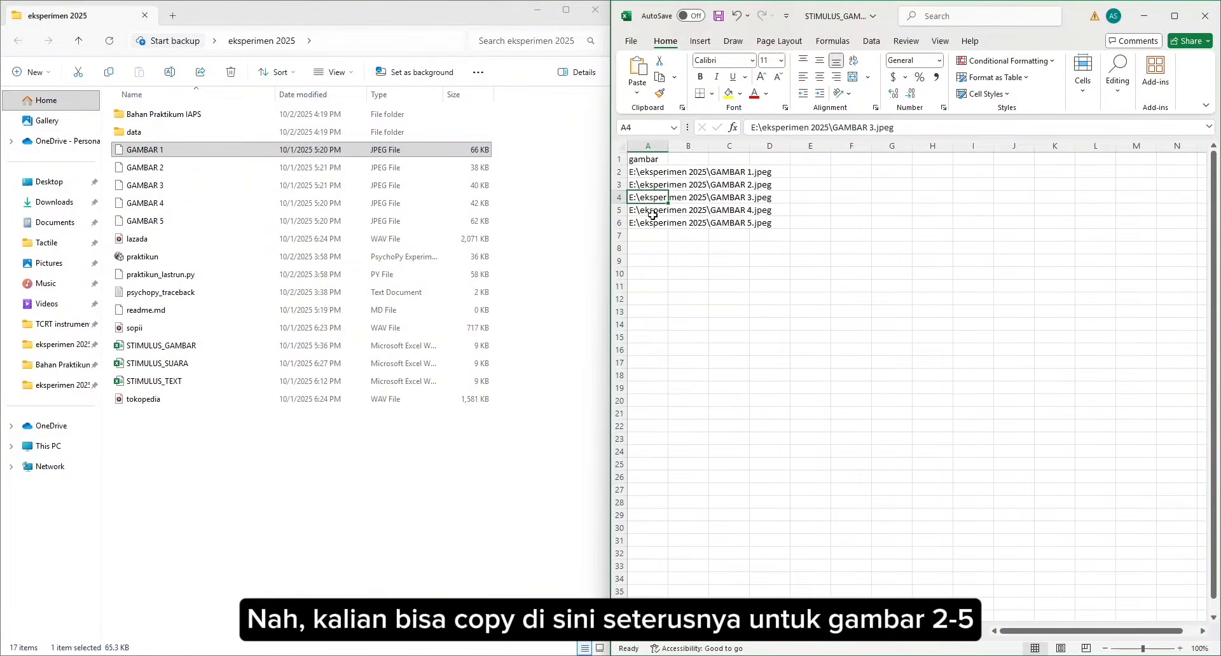
{"action": "left_click", "coordinate": [652, 221]}
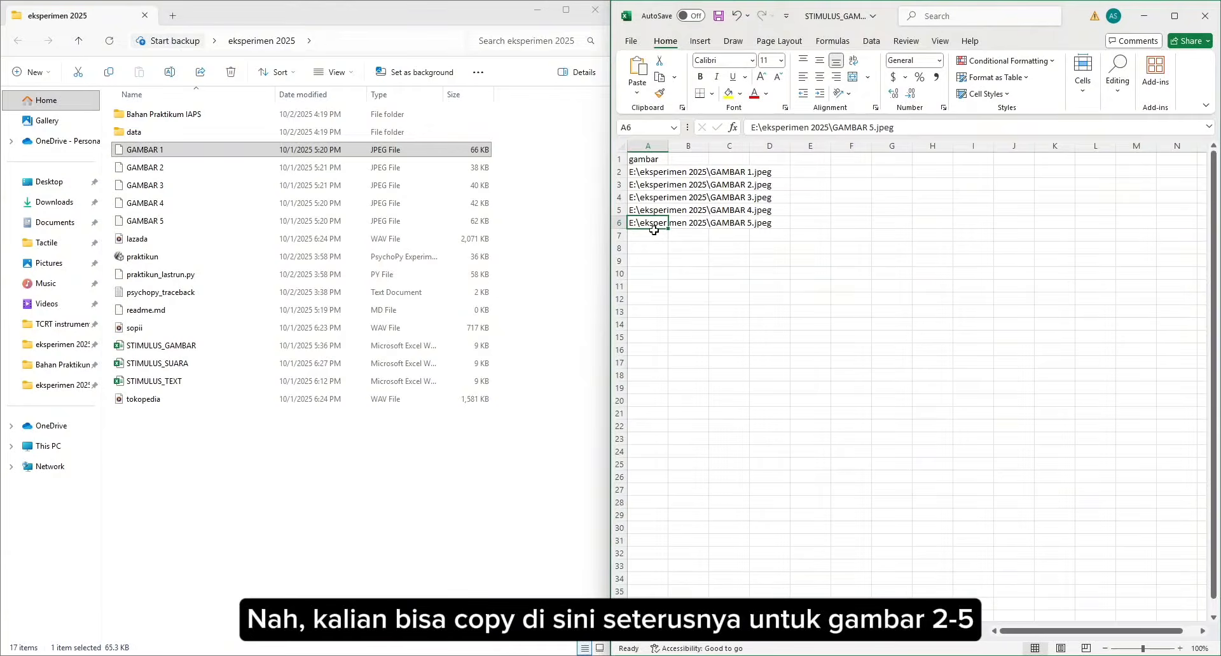
{"action": "left_click", "coordinate": [1144, 16]}
Open the STIMULUS_SUARA workbook, dock it beside the folder and activate its header cell A1 for editing
{"action": "double_click", "coordinate": [257, 363]}
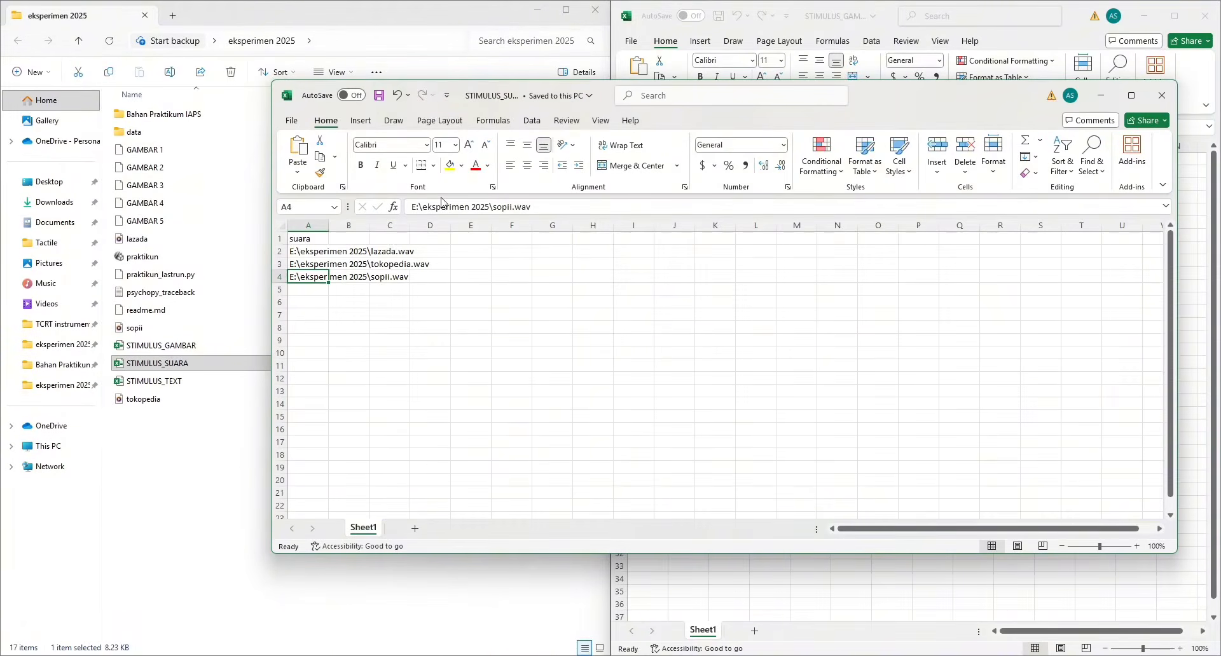
{"action": "key", "text": "super+Right"}
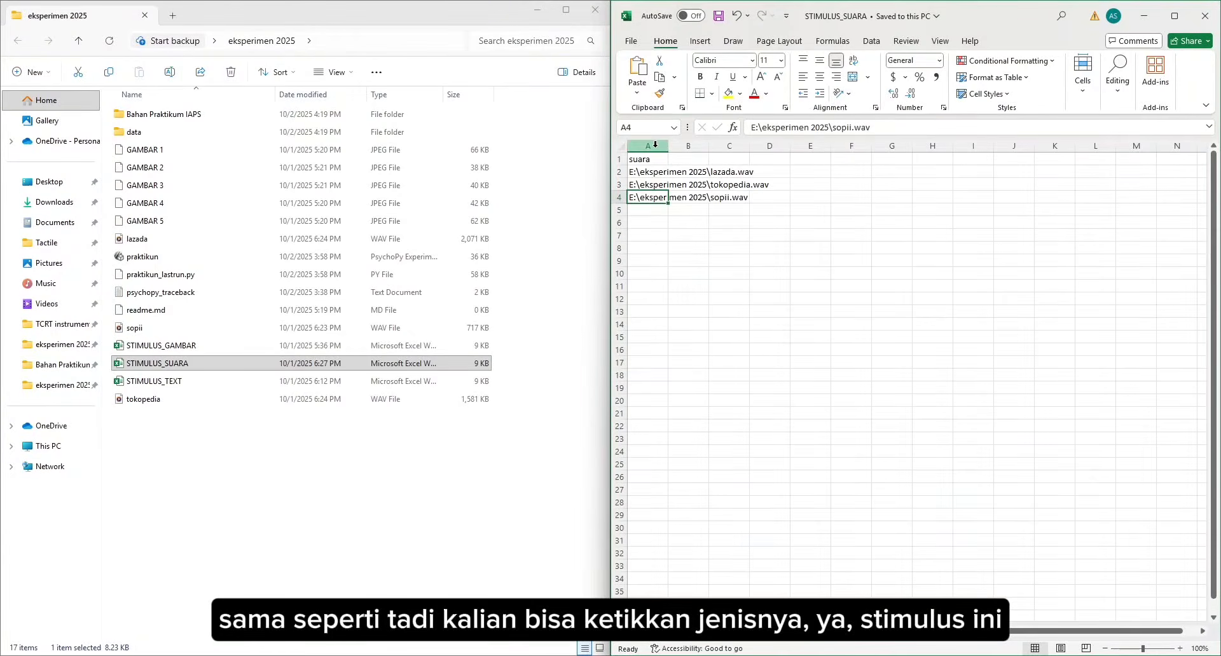
{"action": "left_click", "coordinate": [647, 159]}
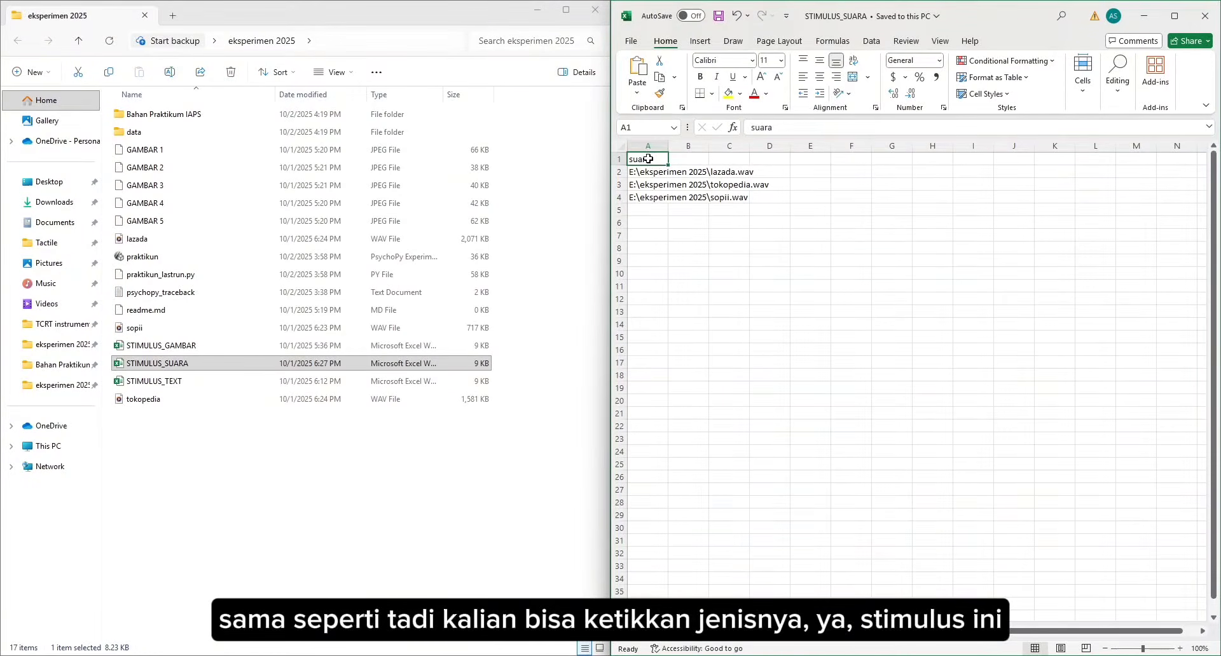
{"action": "double_click", "coordinate": [650, 160]}
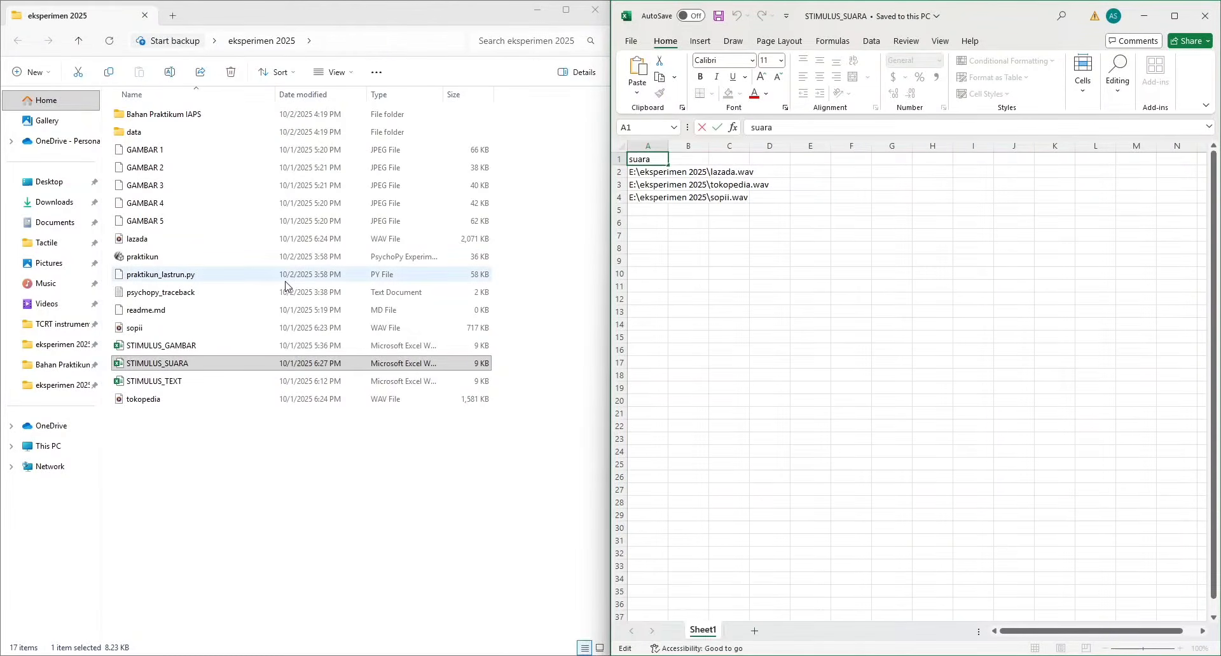
Locate the audio files lazada, sopii and tokopedia in the folder and compare them with the paths in STIMULUS_SUARA
{"action": "left_click", "coordinate": [168, 239]}
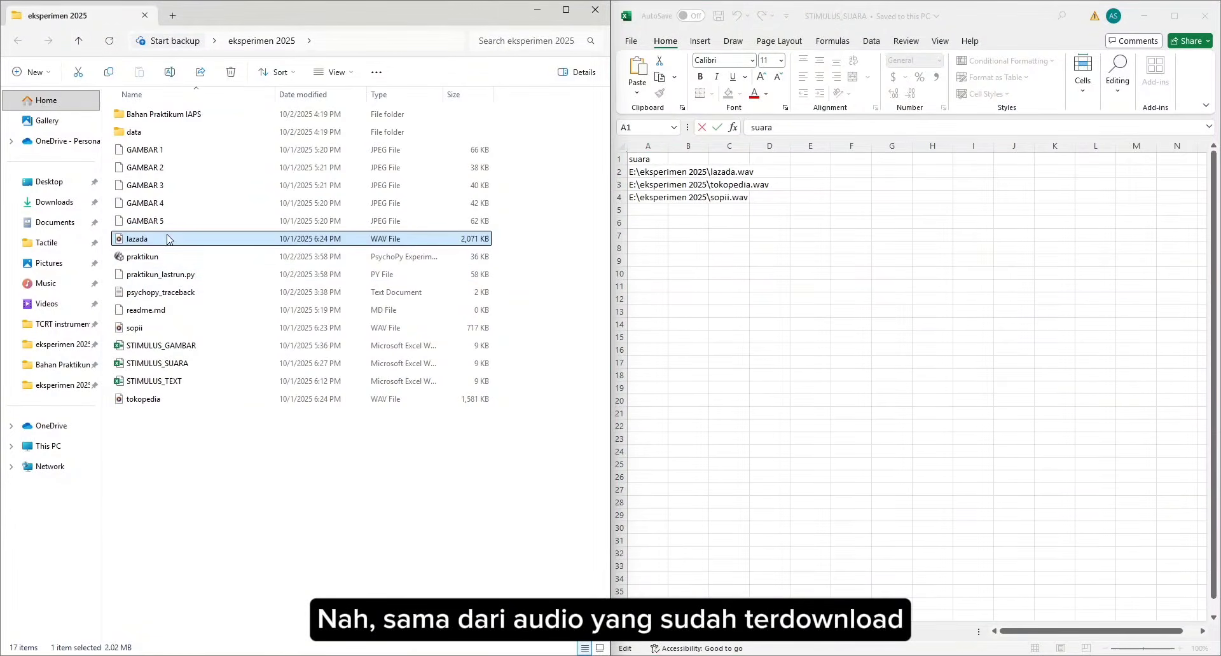
{"action": "left_click", "coordinate": [181, 328], "text": "ctrl"}
{"action": "left_click", "coordinate": [181, 328]}
{"action": "left_click", "coordinate": [173, 400]}
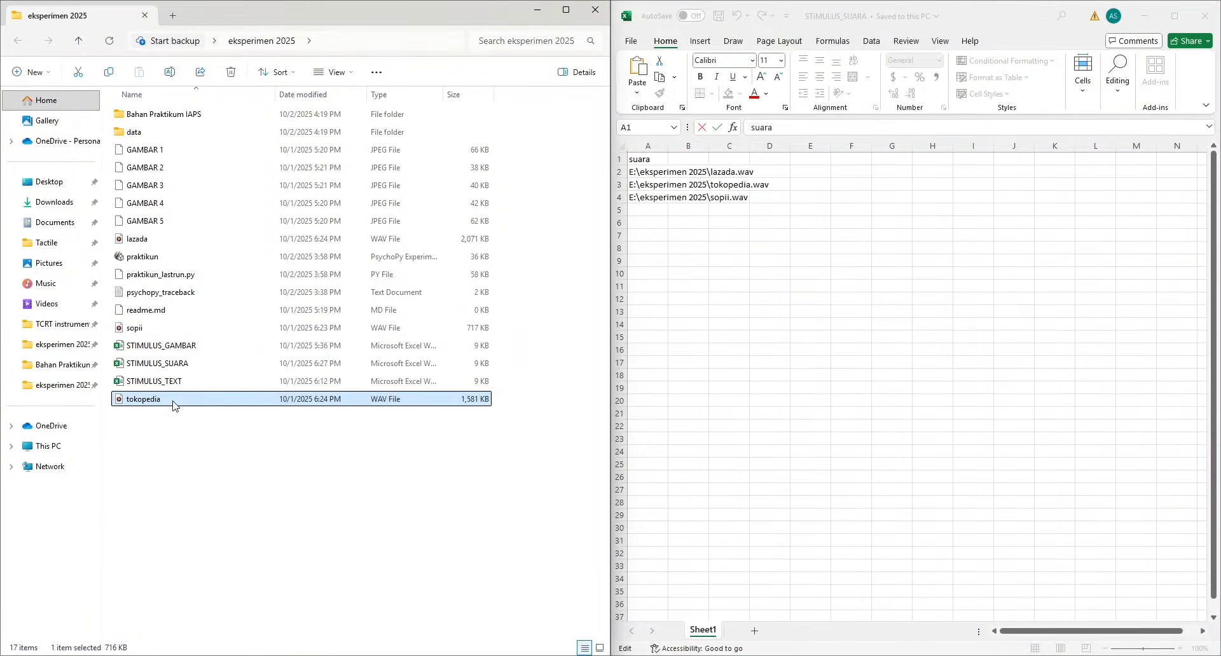
{"action": "left_click", "coordinate": [670, 174]}
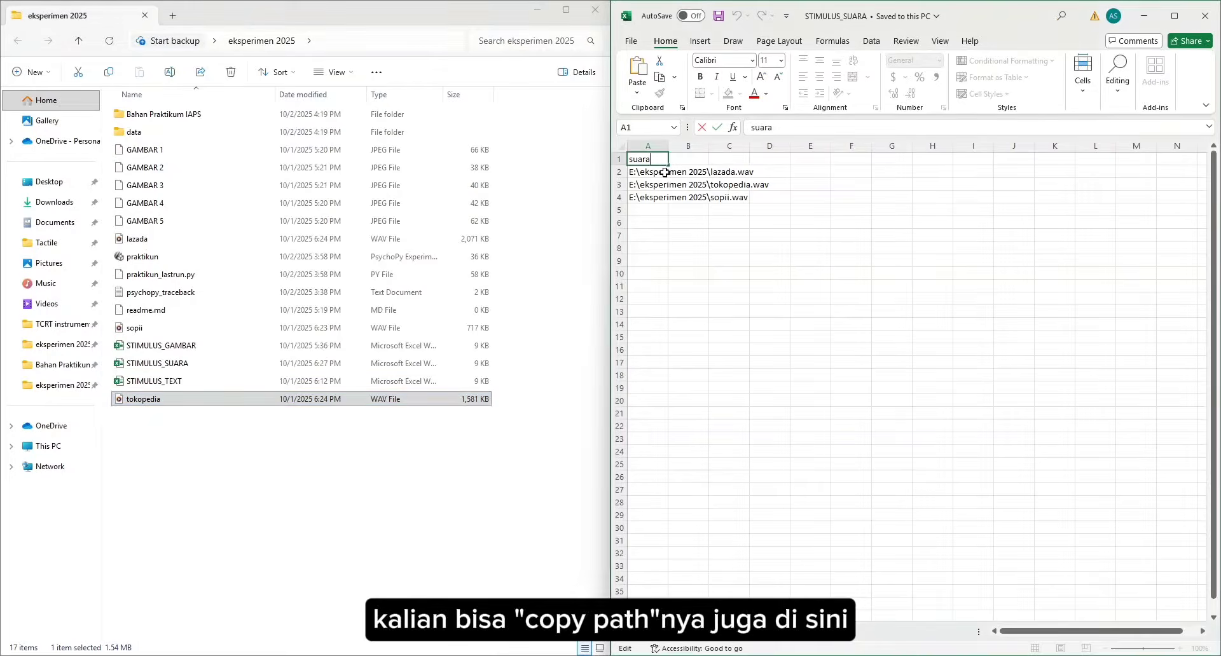
Copy the file path of the lazada audio file and return to the STIMULUS_SUARA worksheet
{"action": "right_click", "coordinate": [147, 257]}
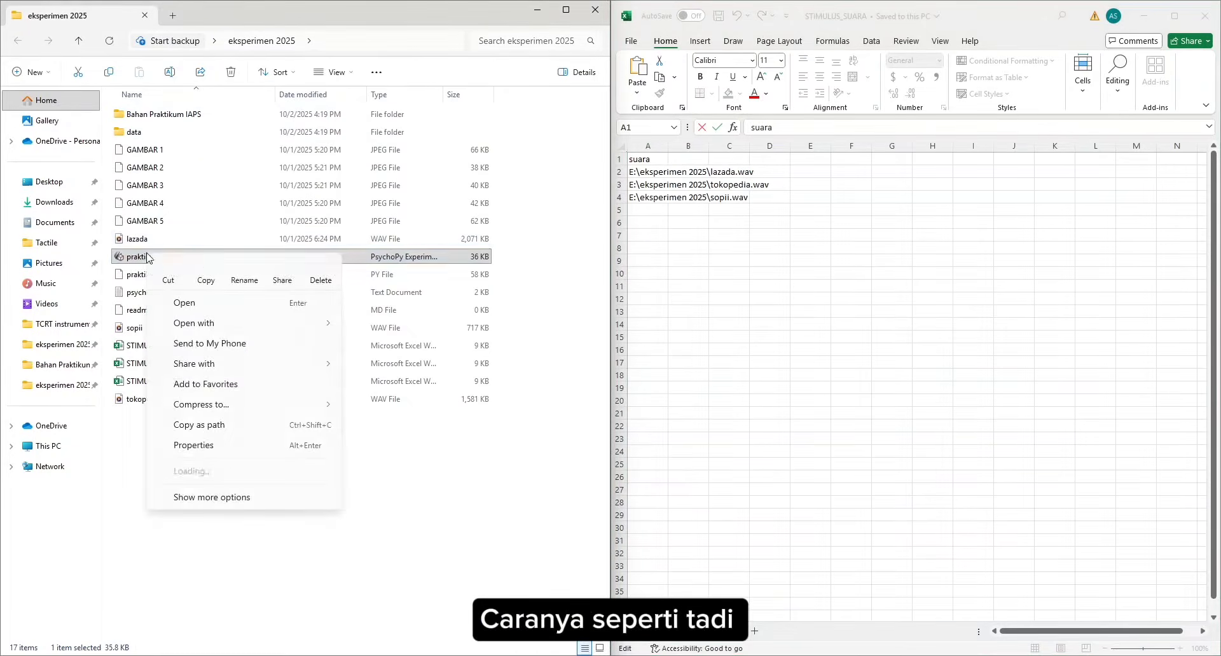
{"action": "left_click", "coordinate": [149, 241]}
{"action": "right_click", "coordinate": [148, 243]}
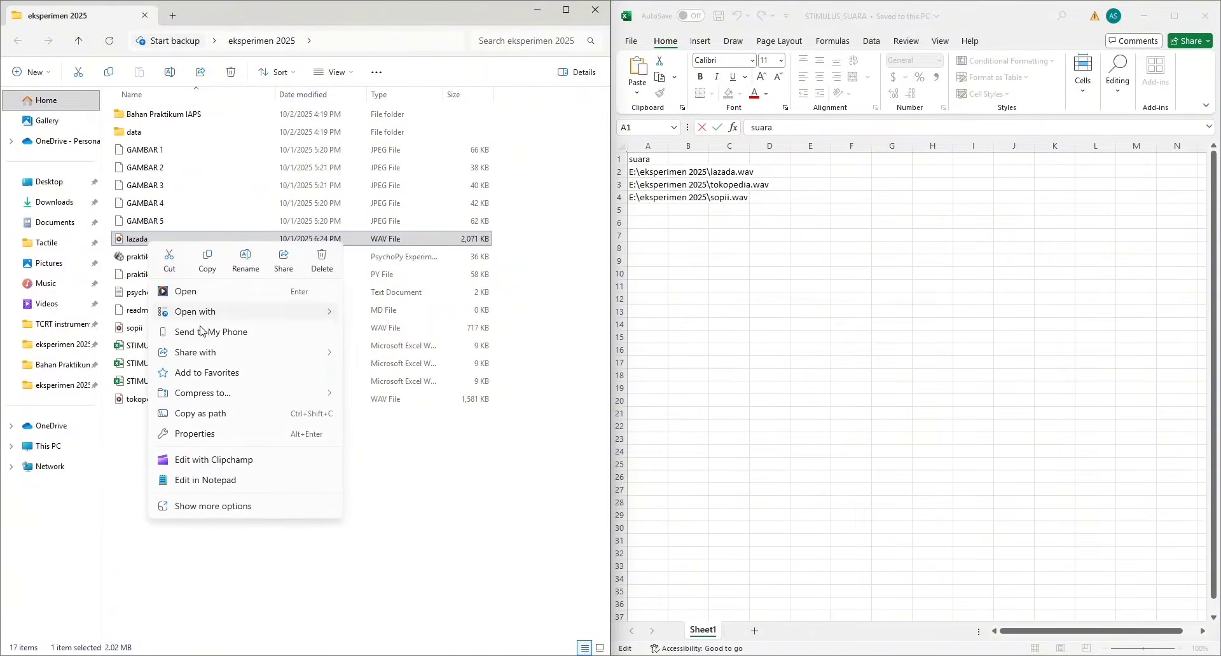
{"action": "left_click", "coordinate": [204, 414]}
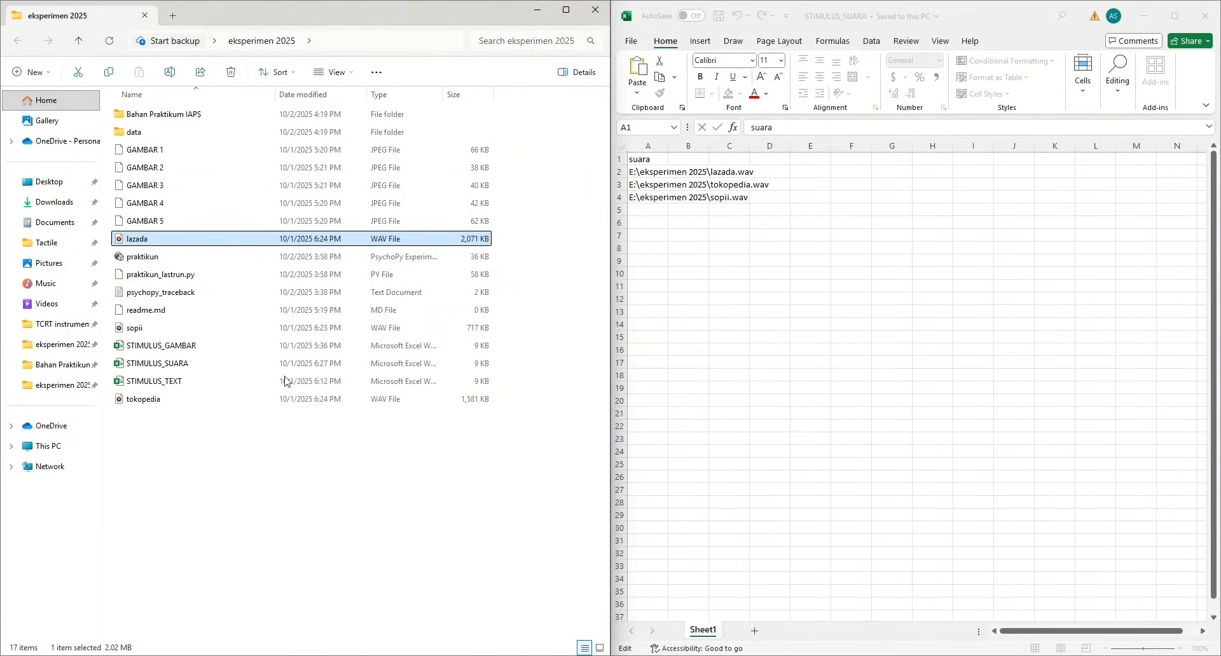
{"action": "left_click", "coordinate": [698, 230]}
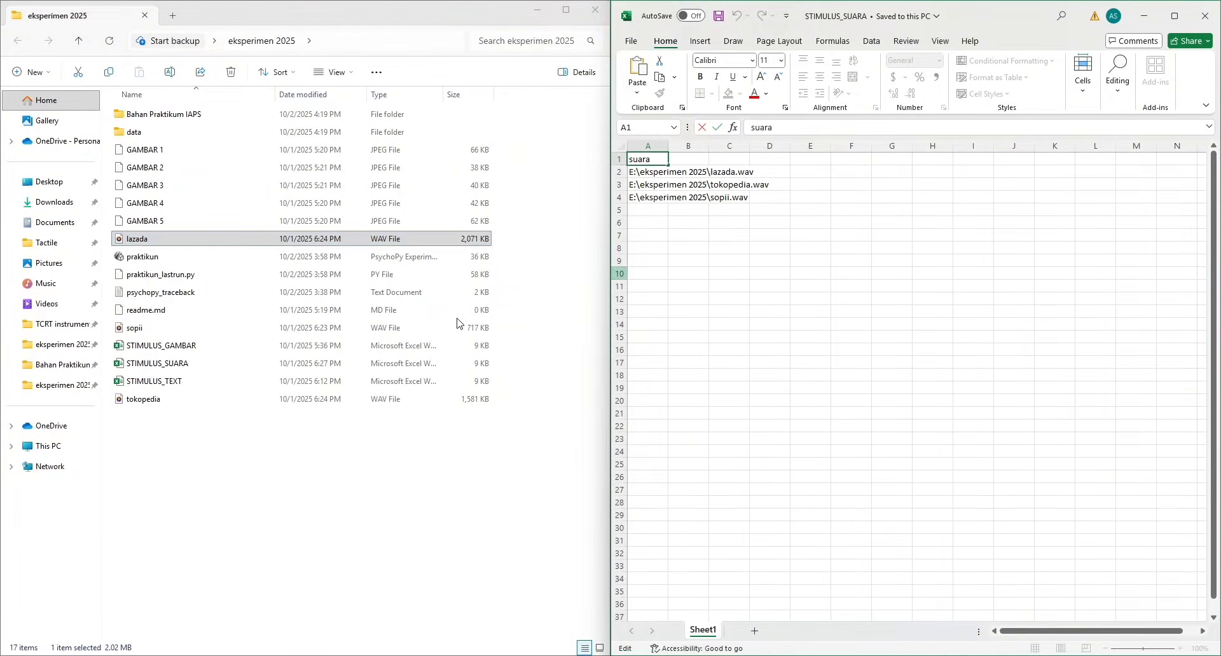
Open the STIMULUS_TEXT workbook, minimize STIMULUS_SUARA and dock the text workbook beside the folder
{"action": "left_click", "coordinate": [176, 382]}
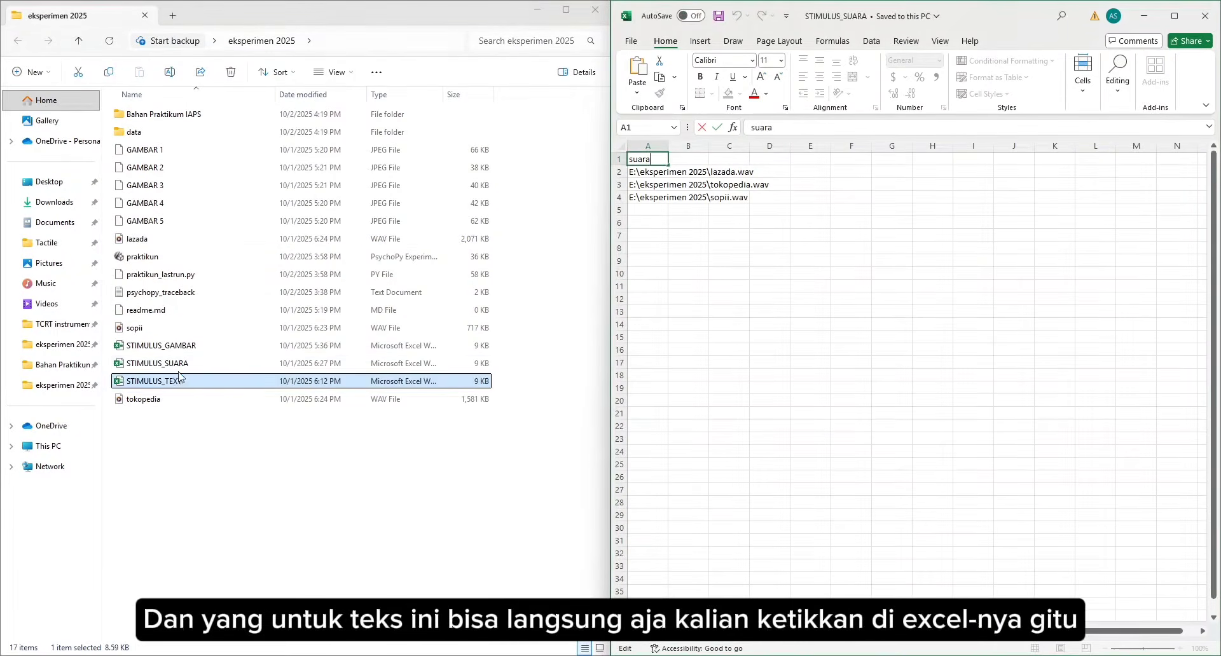
{"action": "left_click", "coordinate": [157, 386]}
{"action": "left_click", "coordinate": [1150, 16]}
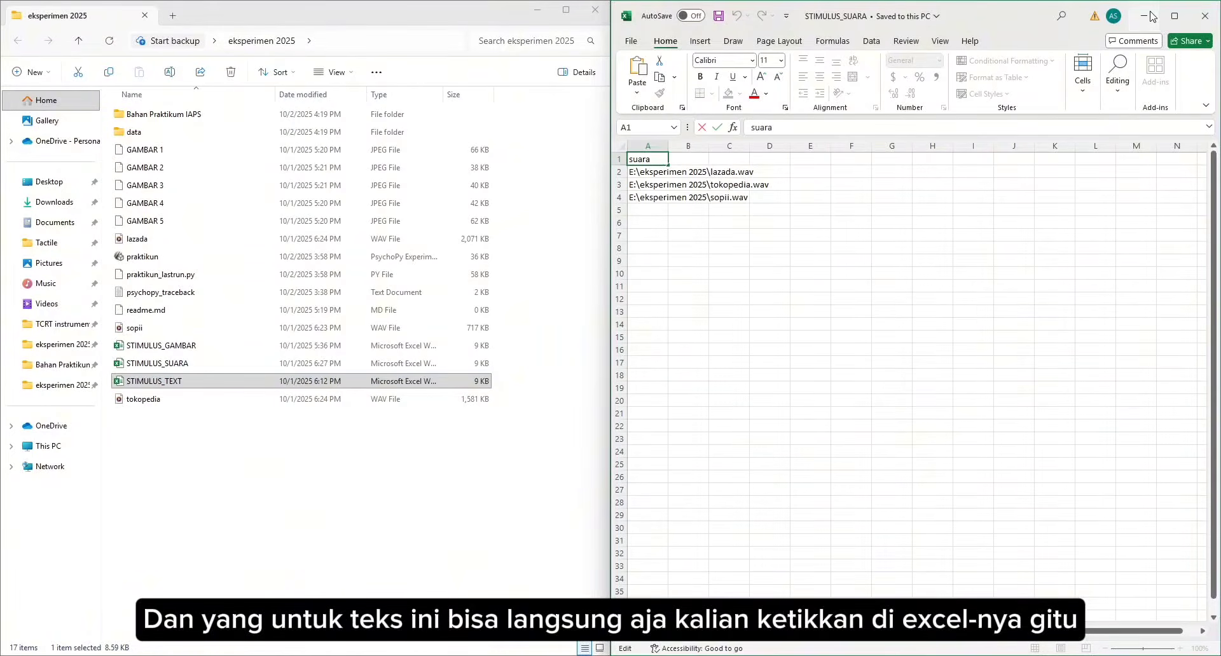
{"action": "left_click", "coordinate": [1142, 18]}
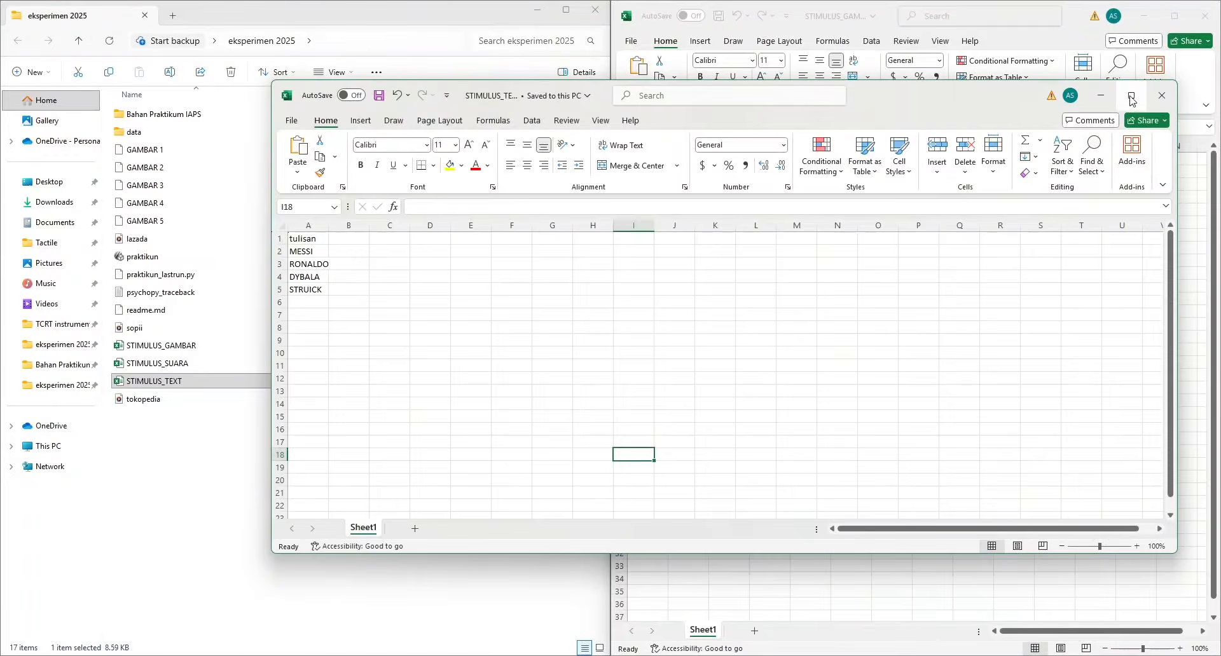
{"action": "key", "text": "super+Right"}
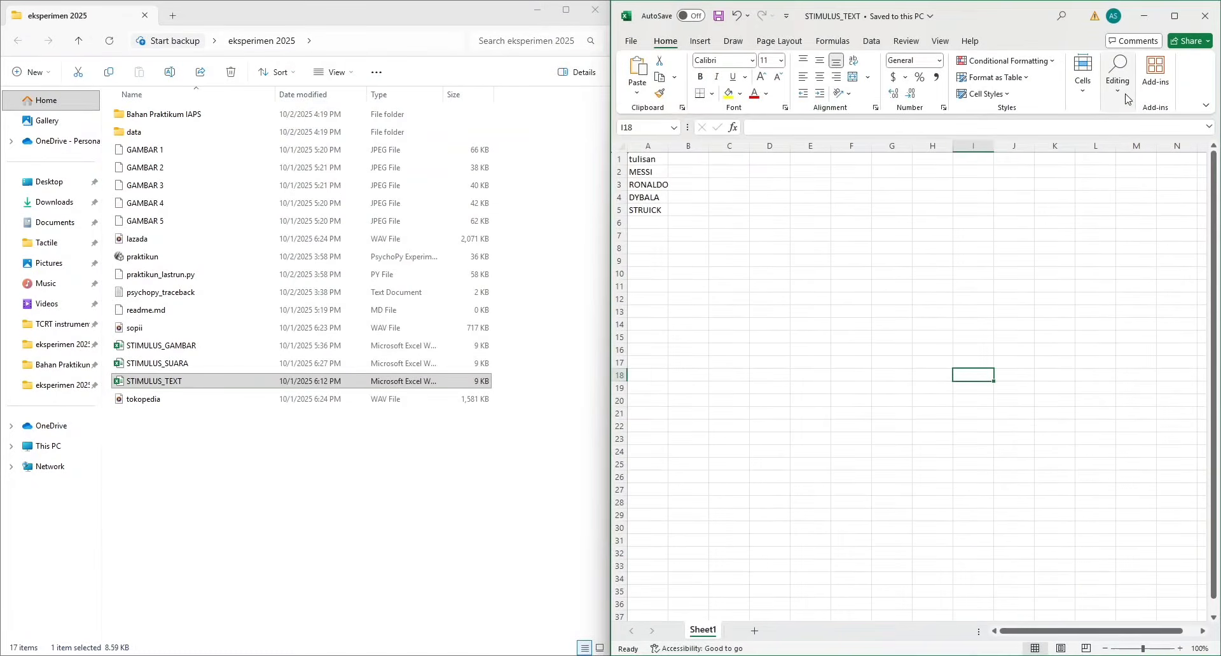
Examine the header cell A1 and the text stimulus cells A2 to A5 in the STIMULUS_TEXT worksheet
{"action": "left_click", "coordinate": [651, 160]}
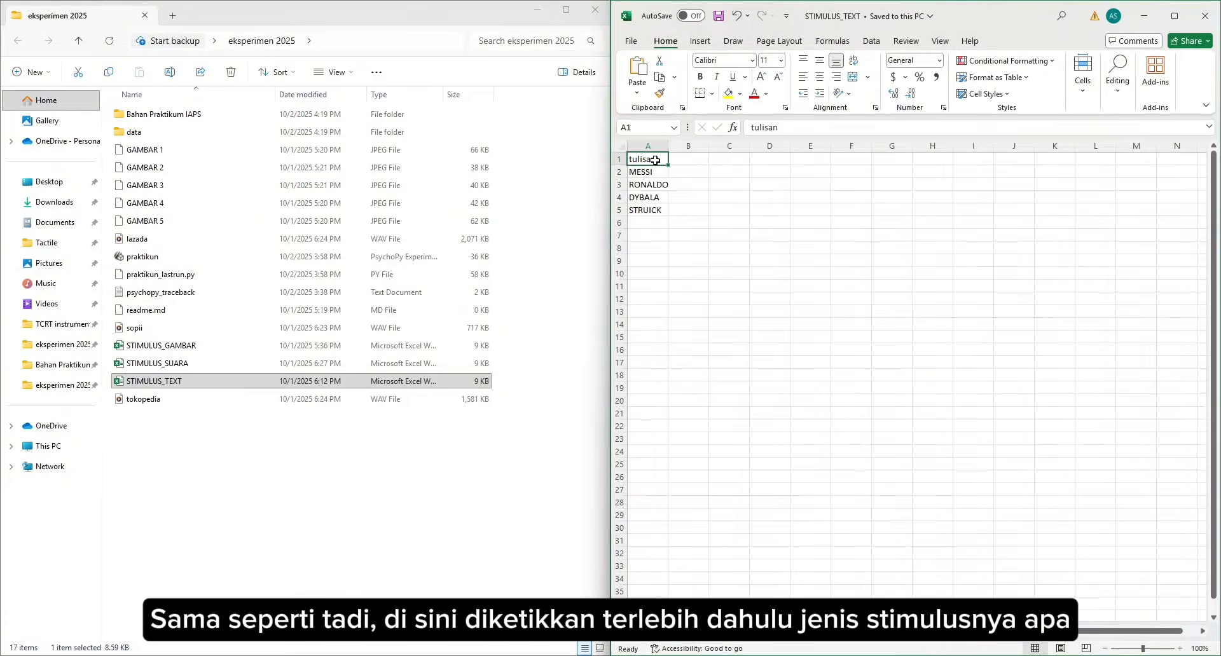
{"action": "double_click", "coordinate": [644, 159]}
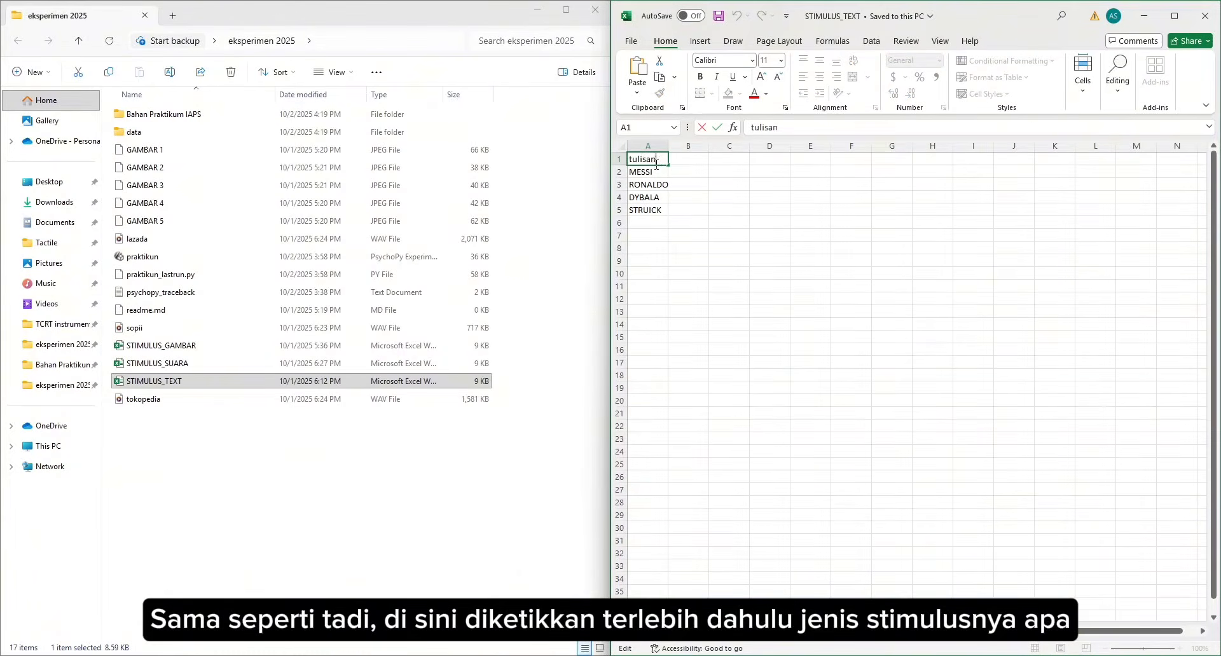
{"action": "key", "text": "Return"}
{"action": "left_click", "coordinate": [657, 202]}
{"action": "left_click", "coordinate": [650, 212]}
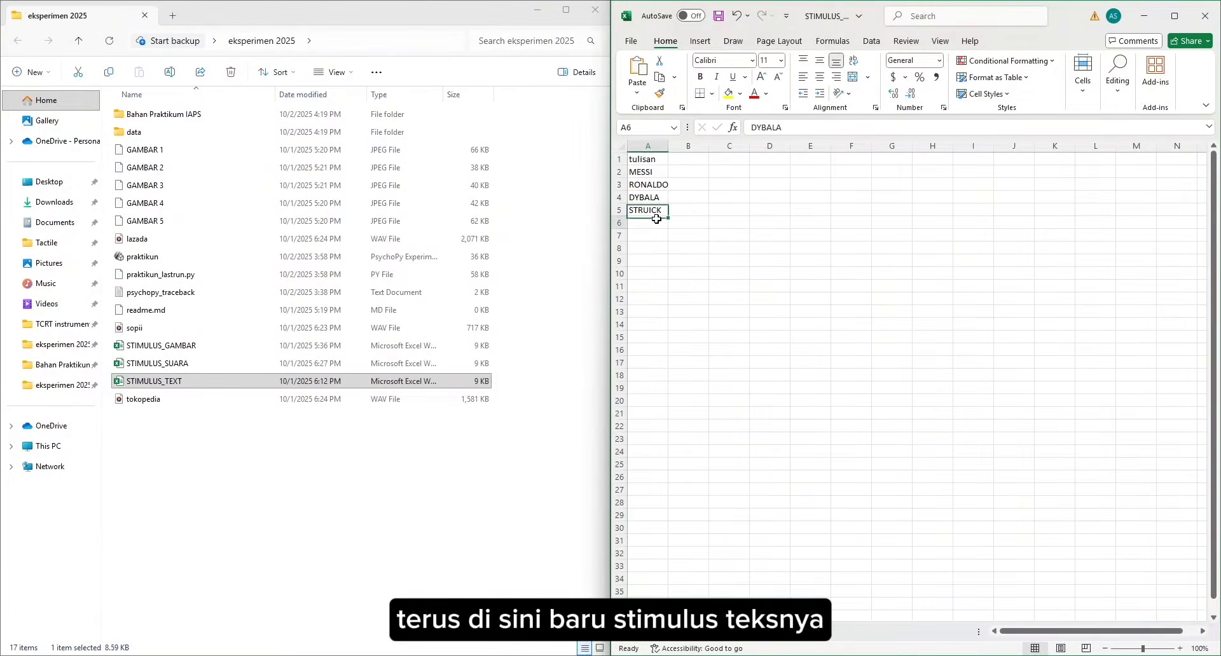
{"action": "left_click", "coordinate": [647, 222]}
{"action": "left_click", "coordinate": [654, 172]}
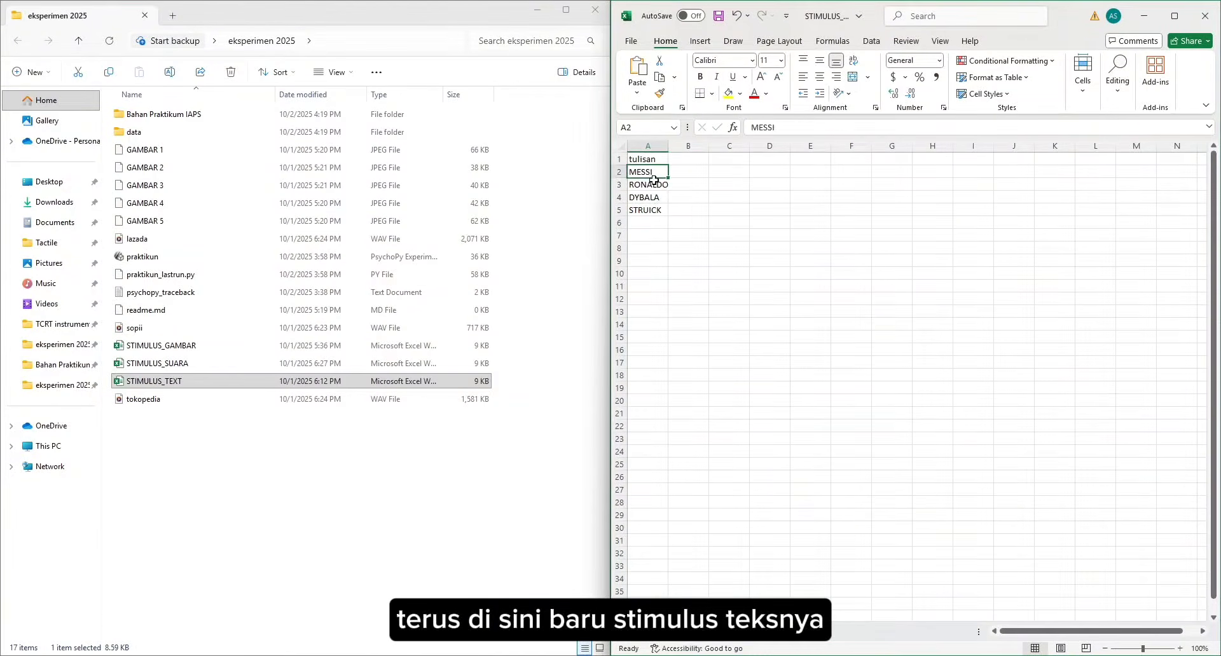
{"action": "left_click", "coordinate": [655, 184]}
{"action": "left_click", "coordinate": [655, 198]}
{"action": "left_click", "coordinate": [655, 211]}
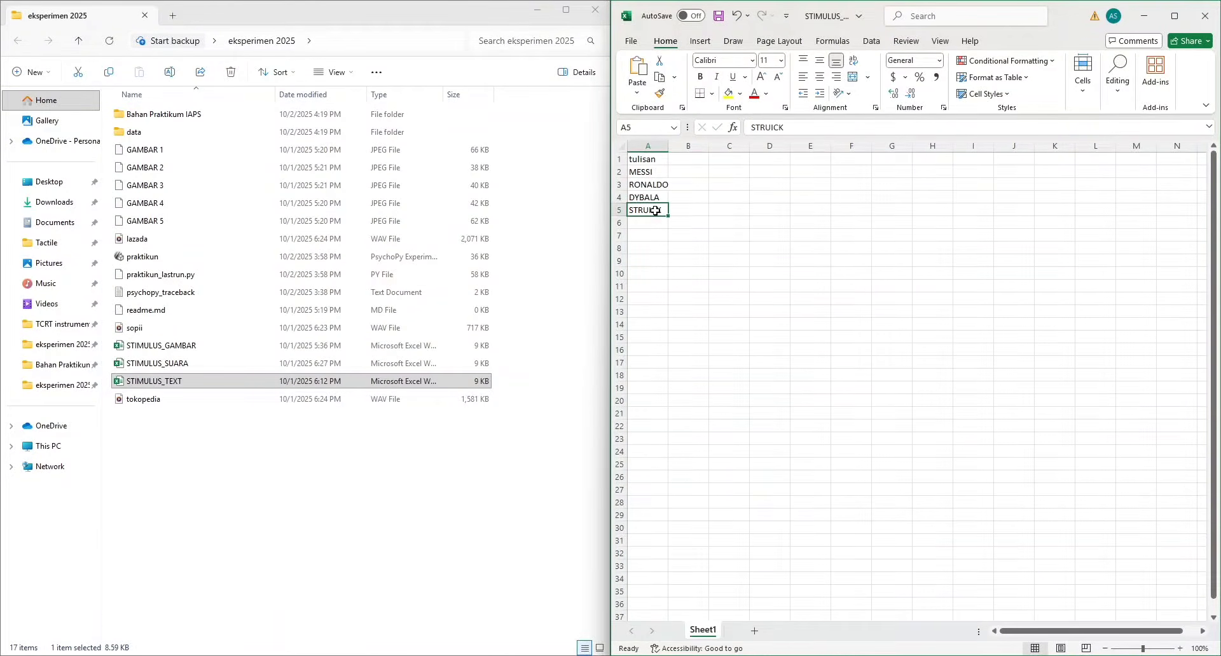
Select the STIMULUS_TEXT file in the folder, minimize the open workbooks and switch to PsychoPy Builder
{"action": "left_click", "coordinate": [205, 382]}
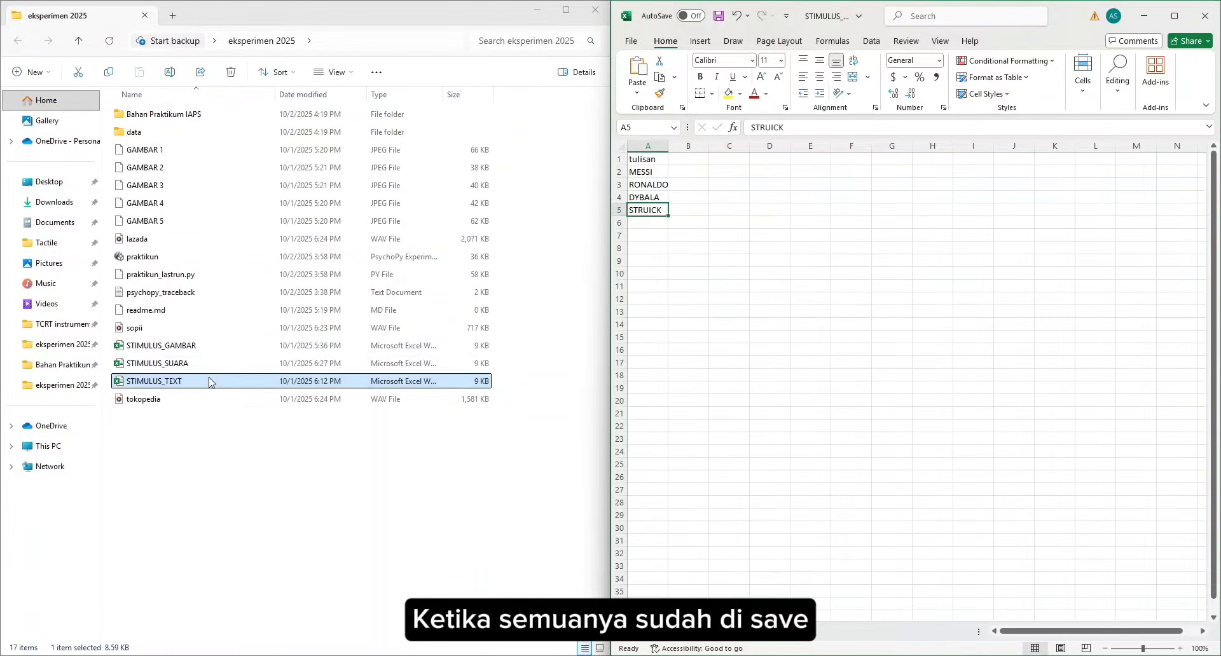
{"action": "left_click", "coordinate": [1148, 21]}
{"action": "left_click", "coordinate": [1144, 14]}
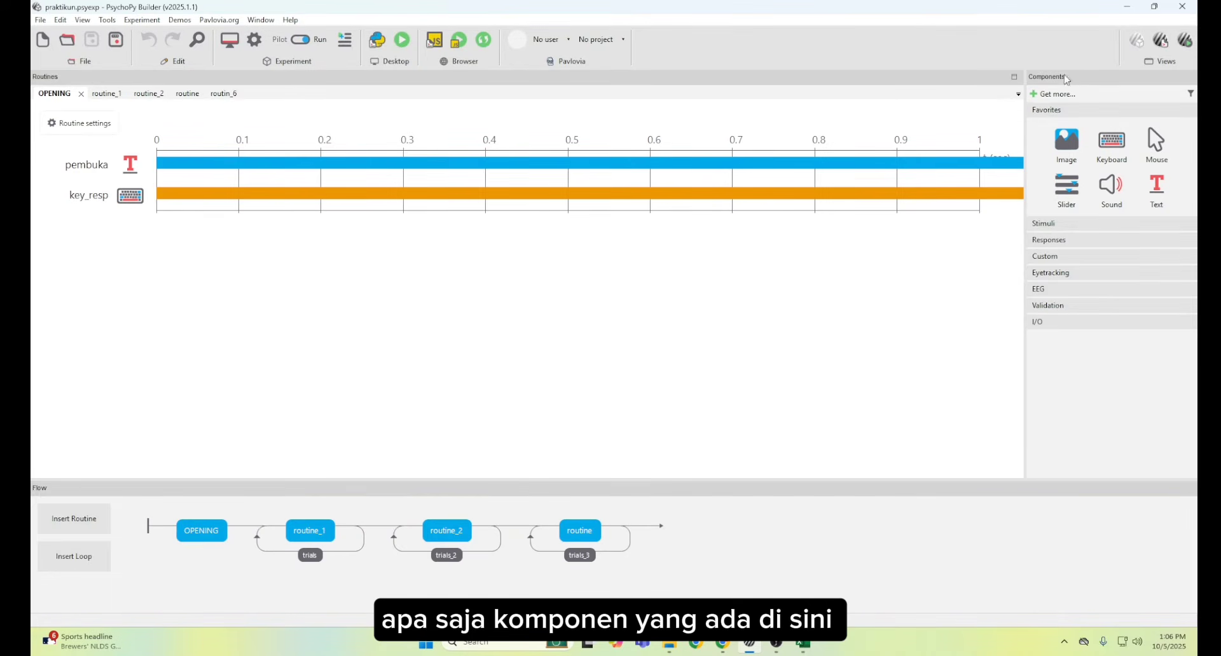
Expand the Stimuli and Responses component categories, and view the basic experiment settings of praktikun before closing them
{"action": "left_click", "coordinate": [1061, 226]}
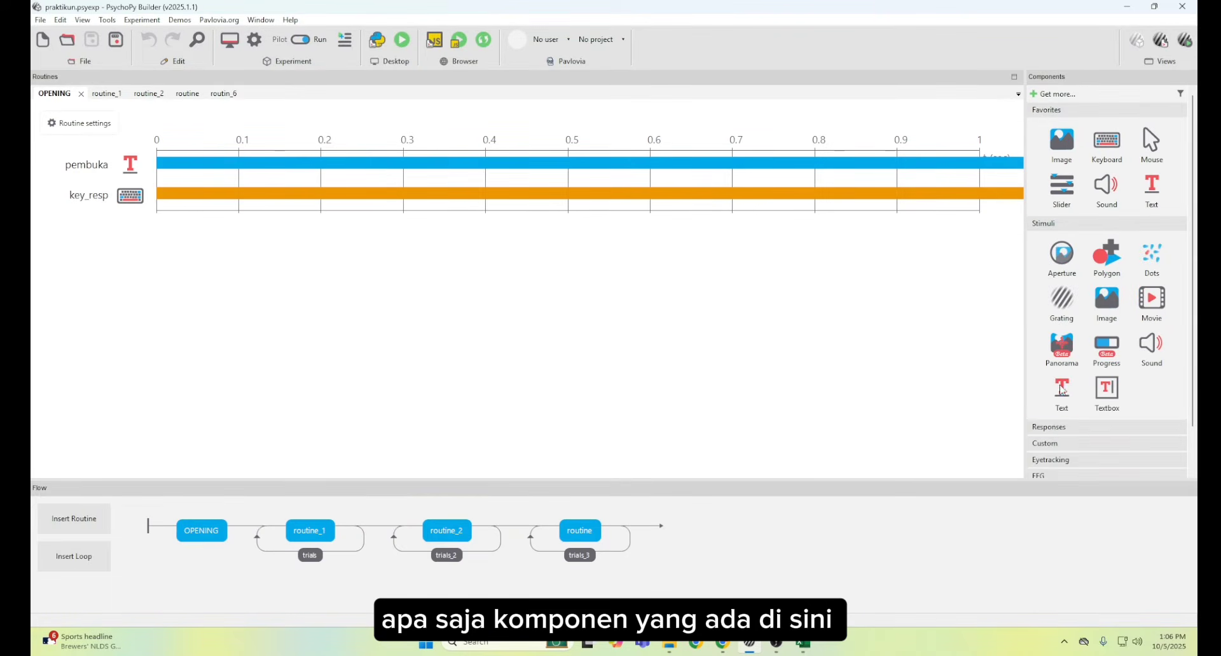
{"action": "left_click", "coordinate": [1053, 429]}
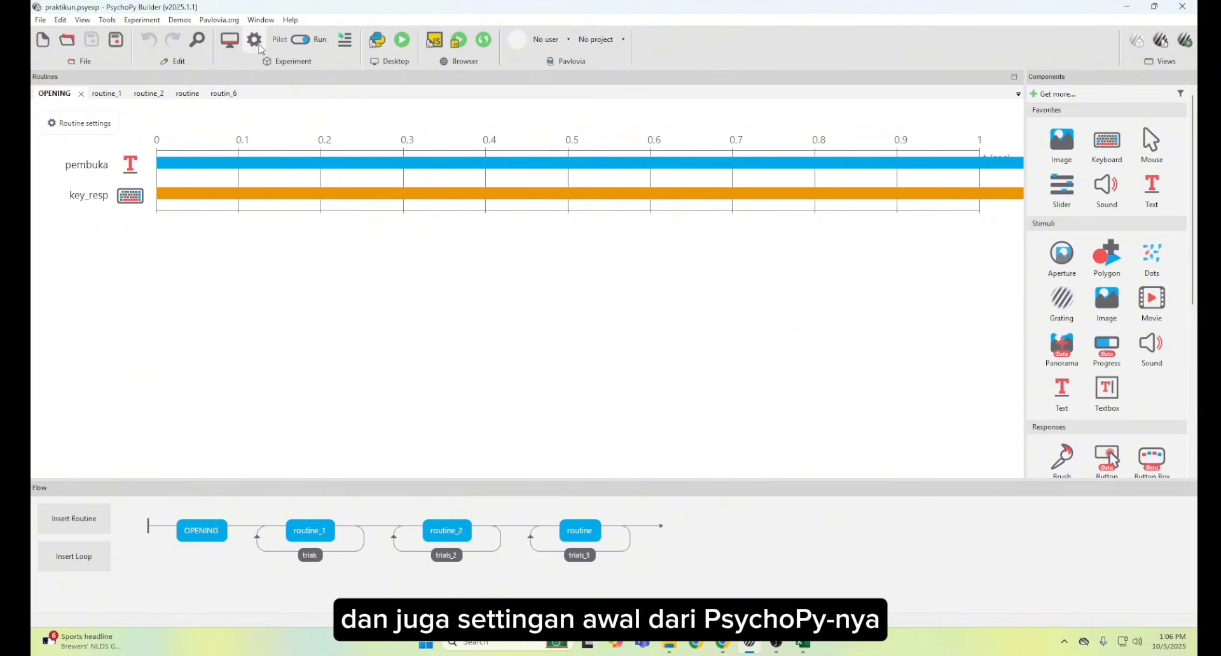
{"action": "left_click", "coordinate": [254, 40]}
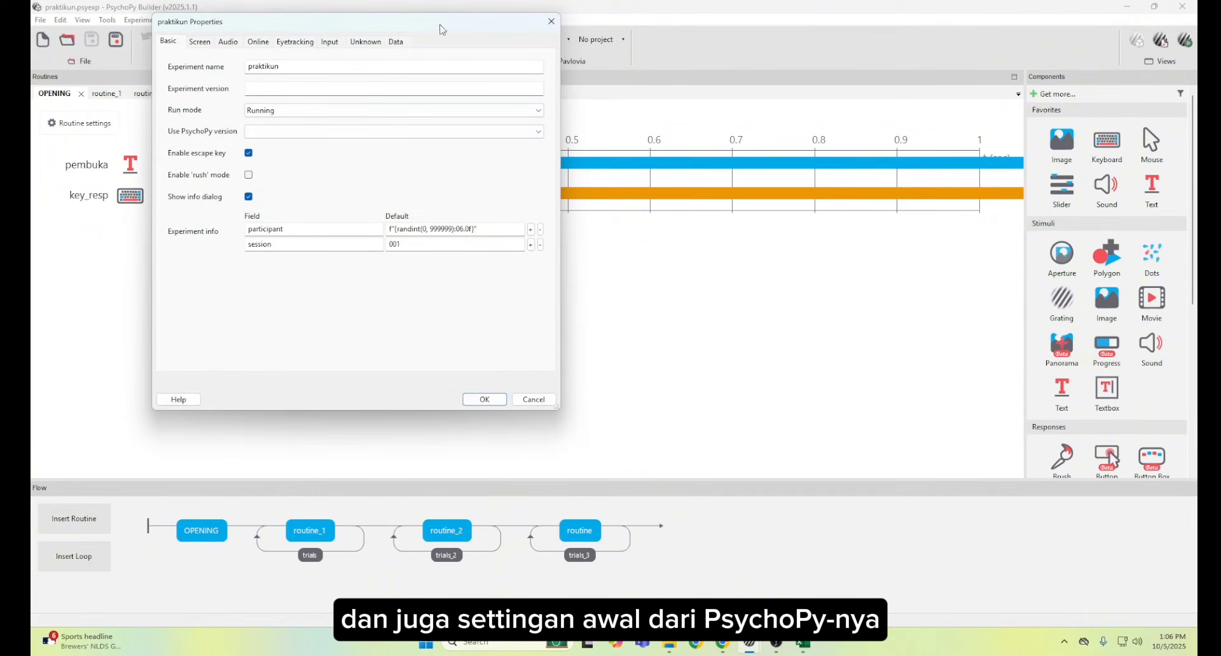
{"action": "left_click", "coordinate": [551, 21]}
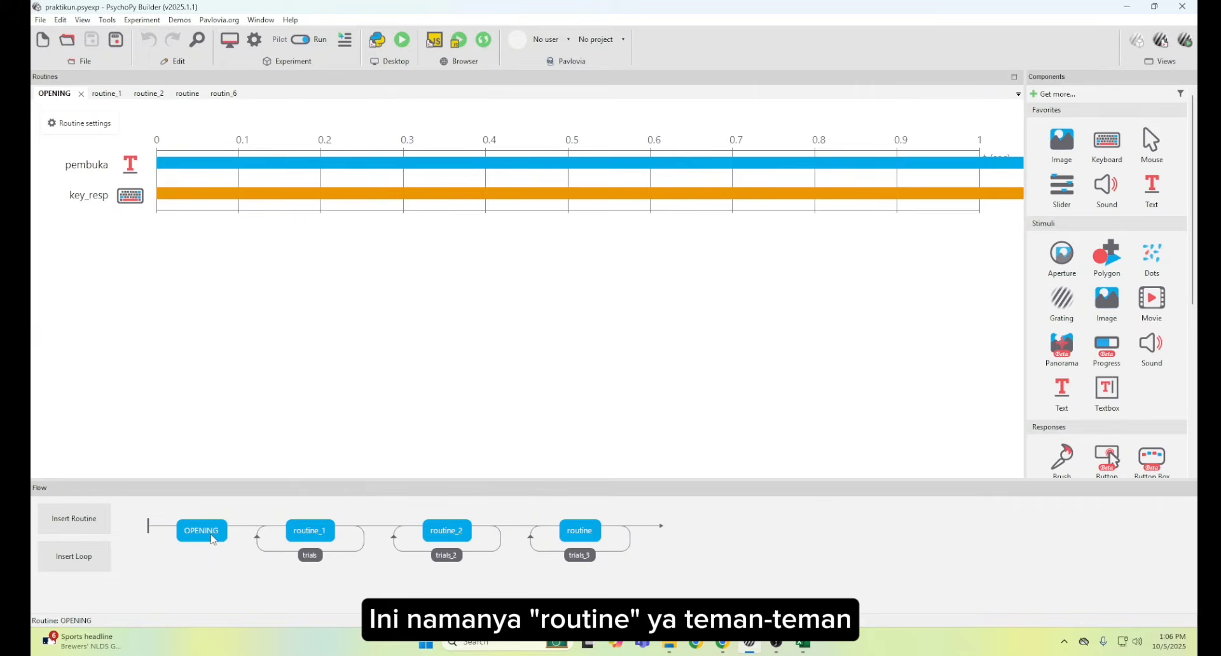
Look through the timelines of the OPENING, routine_1, routine_2 and routine routines in the experiment flow
{"action": "left_click", "coordinate": [303, 537]}
{"action": "left_click", "coordinate": [207, 532]}
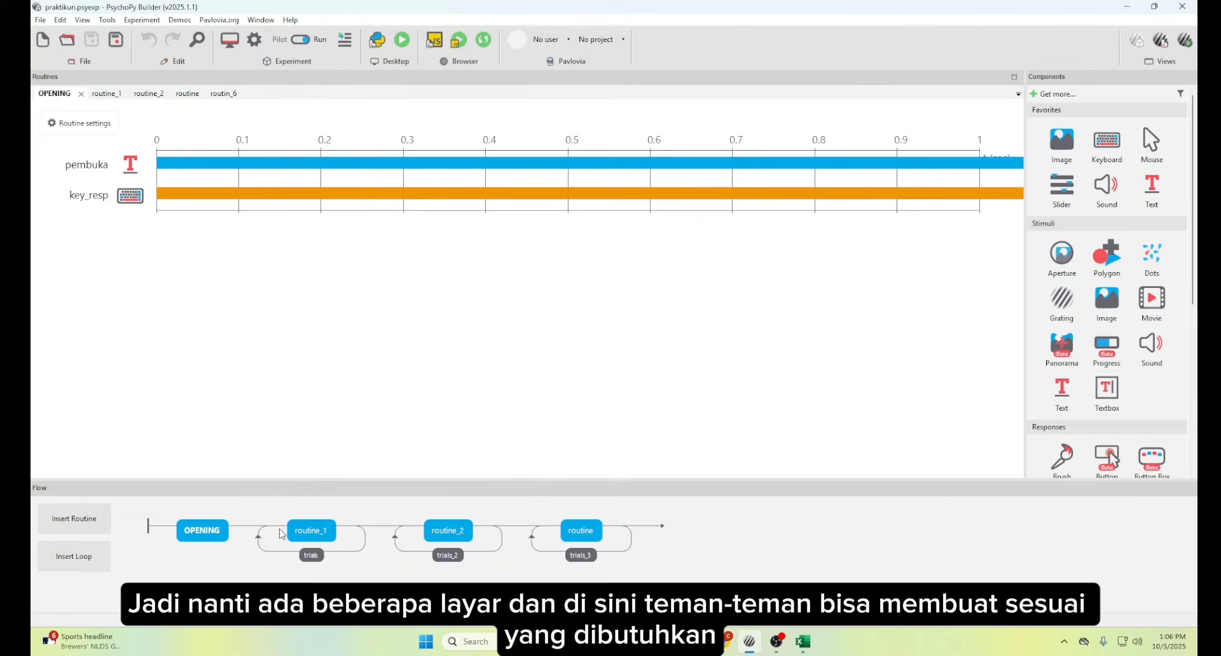
{"action": "left_click", "coordinate": [322, 532]}
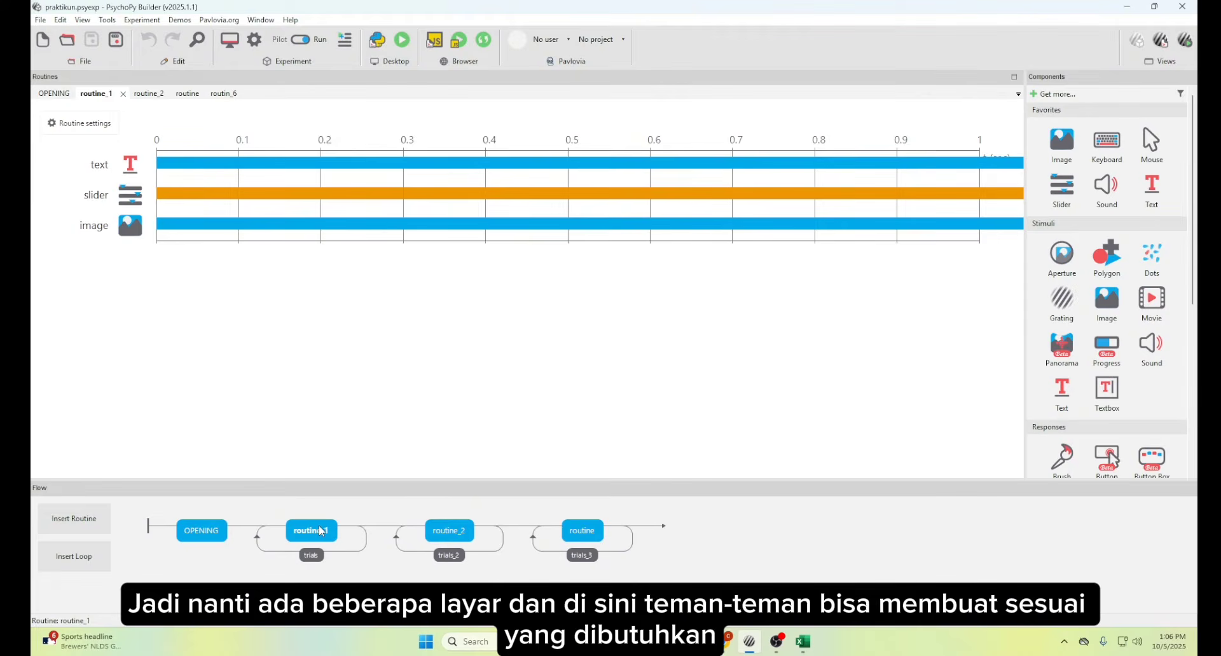
{"action": "left_click", "coordinate": [464, 535]}
{"action": "left_click", "coordinate": [582, 536]}
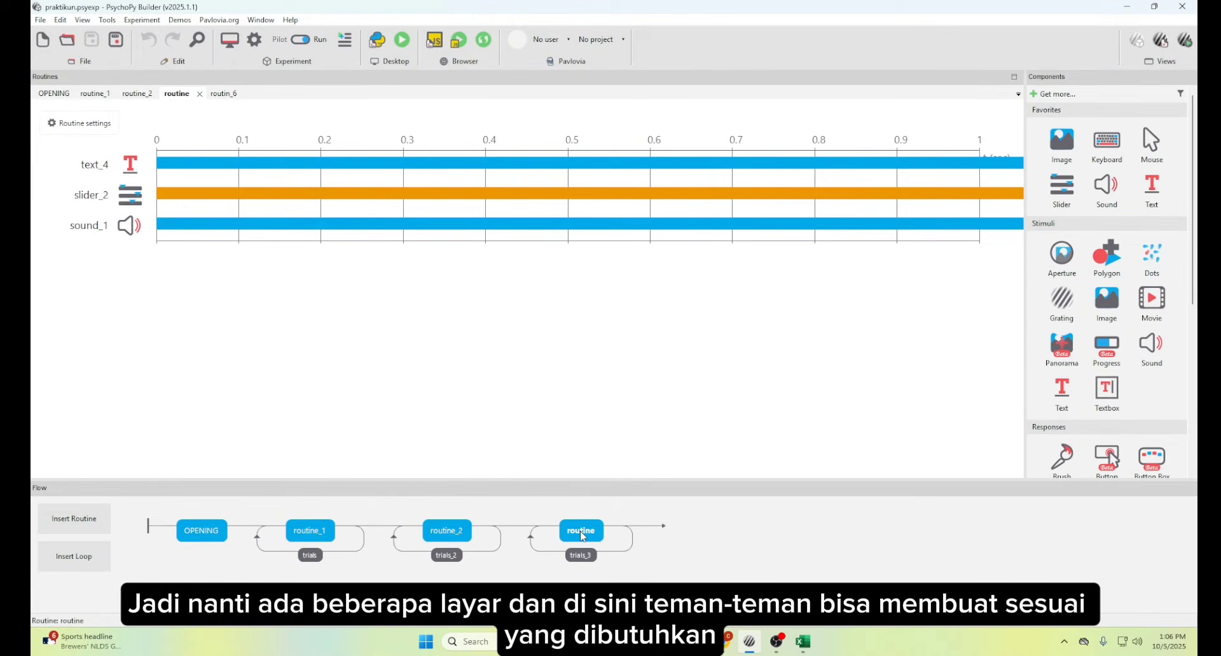
Review the welcome text in the pembuka text component of the OPENING routine and accept its properties
{"action": "left_click", "coordinate": [202, 531]}
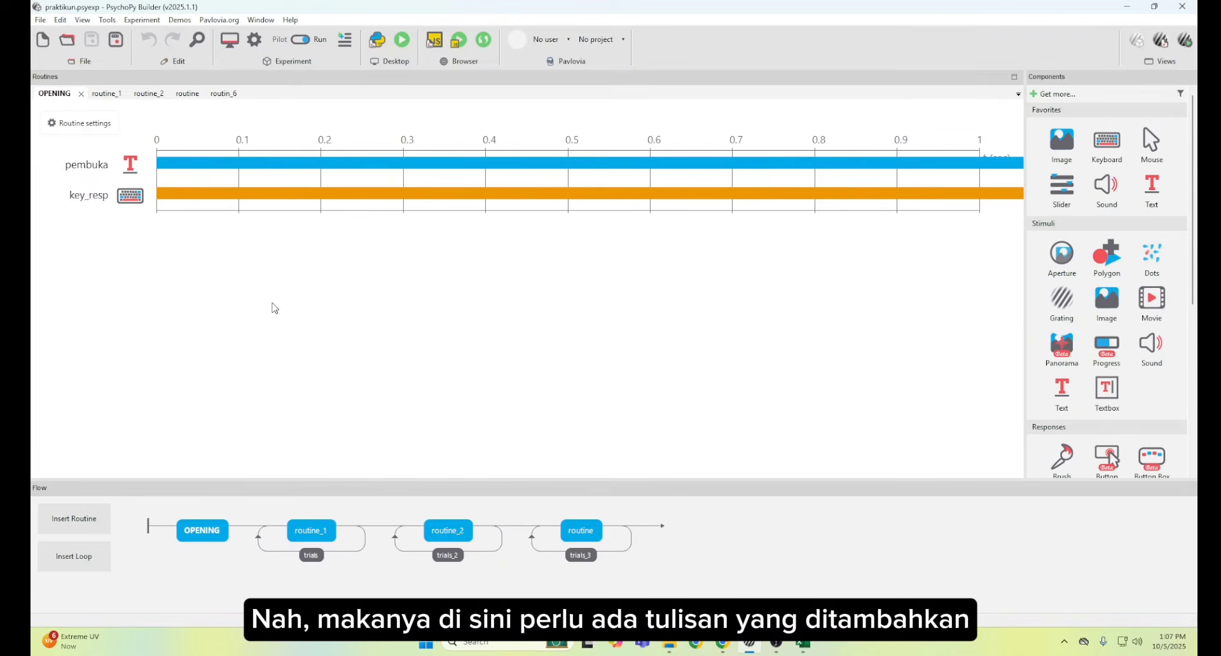
{"action": "left_click", "coordinate": [130, 166]}
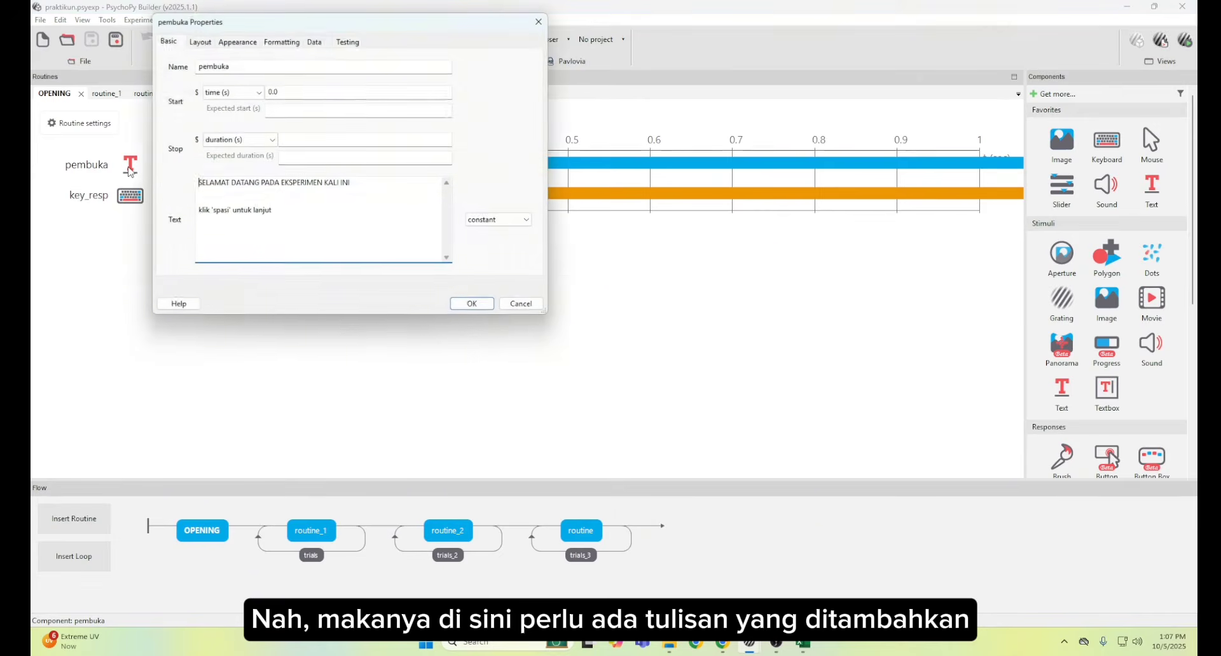
{"action": "left_click_drag", "start_coordinate": [265, 29], "coordinate": [555, 136]}
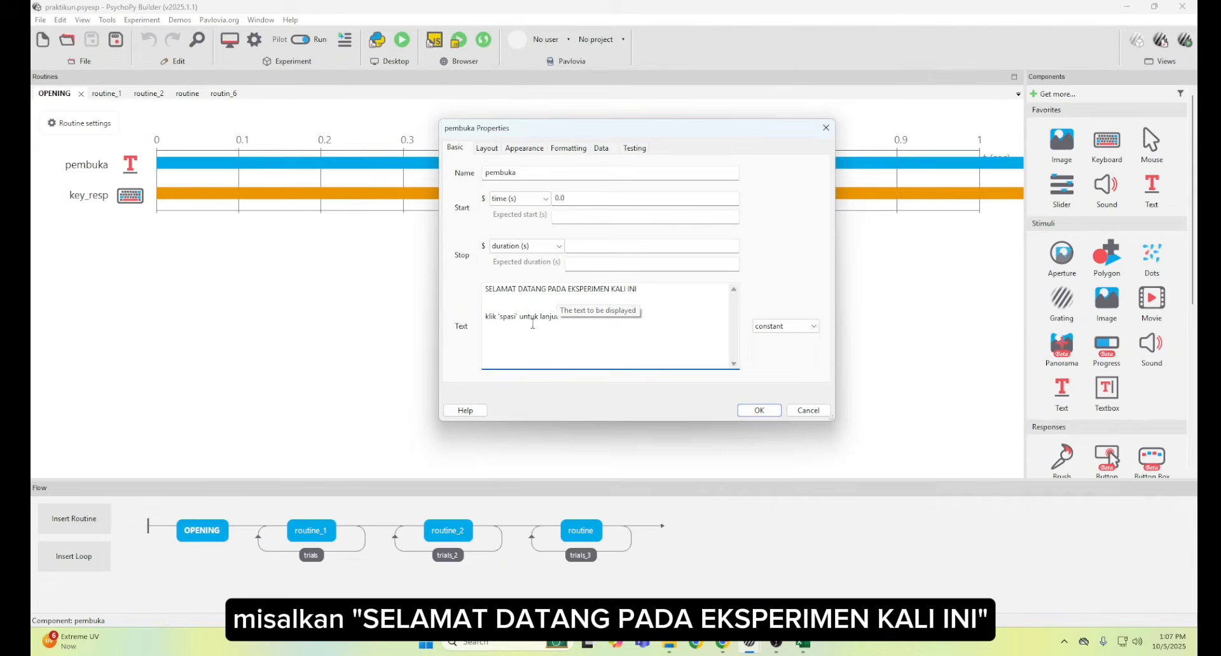
{"action": "left_click", "coordinate": [648, 302]}
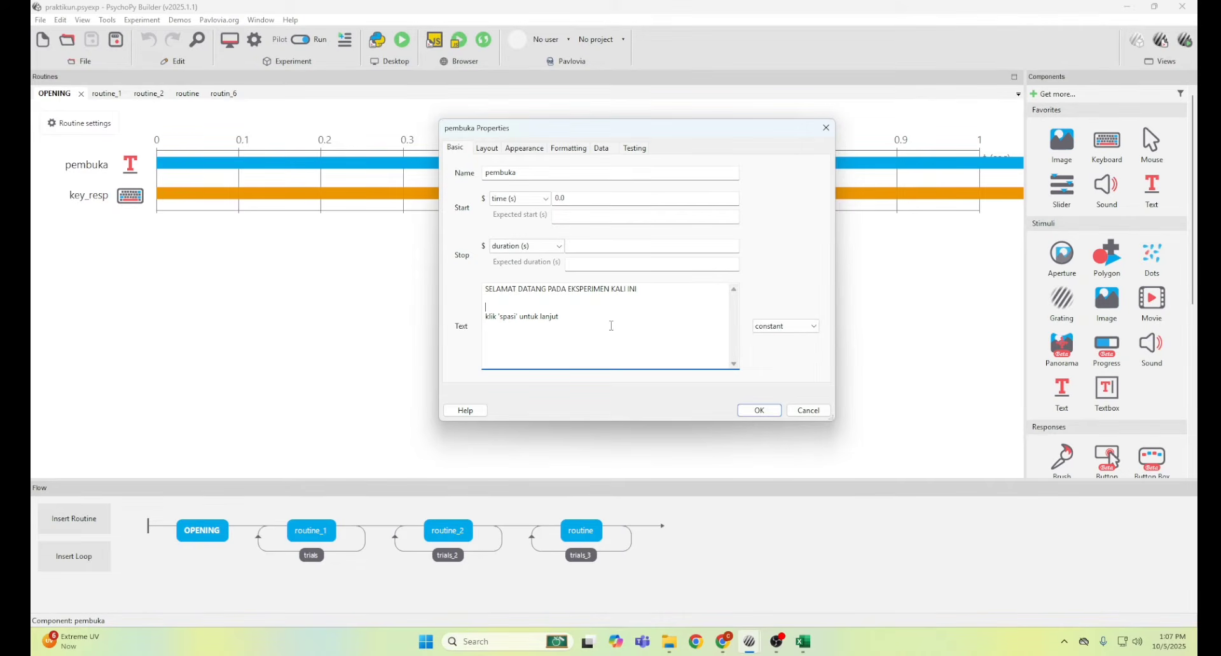
{"action": "left_click", "coordinate": [756, 412]}
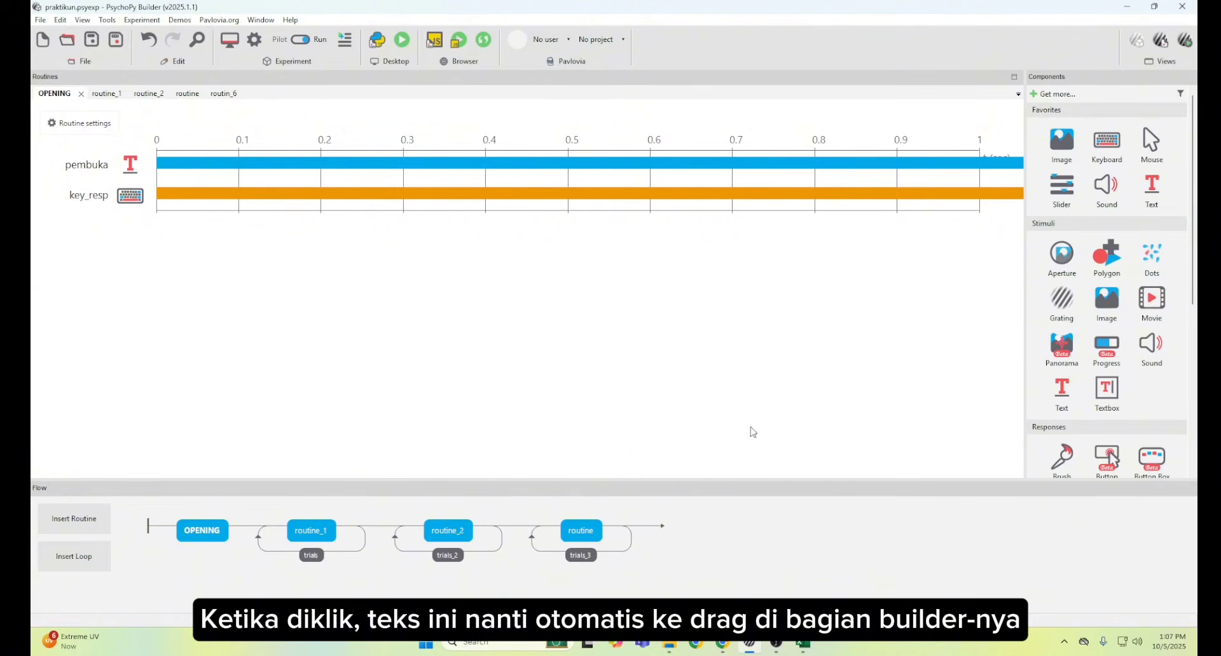
Reopen the pembuka text component's properties and examine its start time, stop duration and displayed text
{"action": "left_click", "coordinate": [124, 174]}
{"action": "left_click_drag", "start_coordinate": [264, 183], "coordinate": [279, 224]}
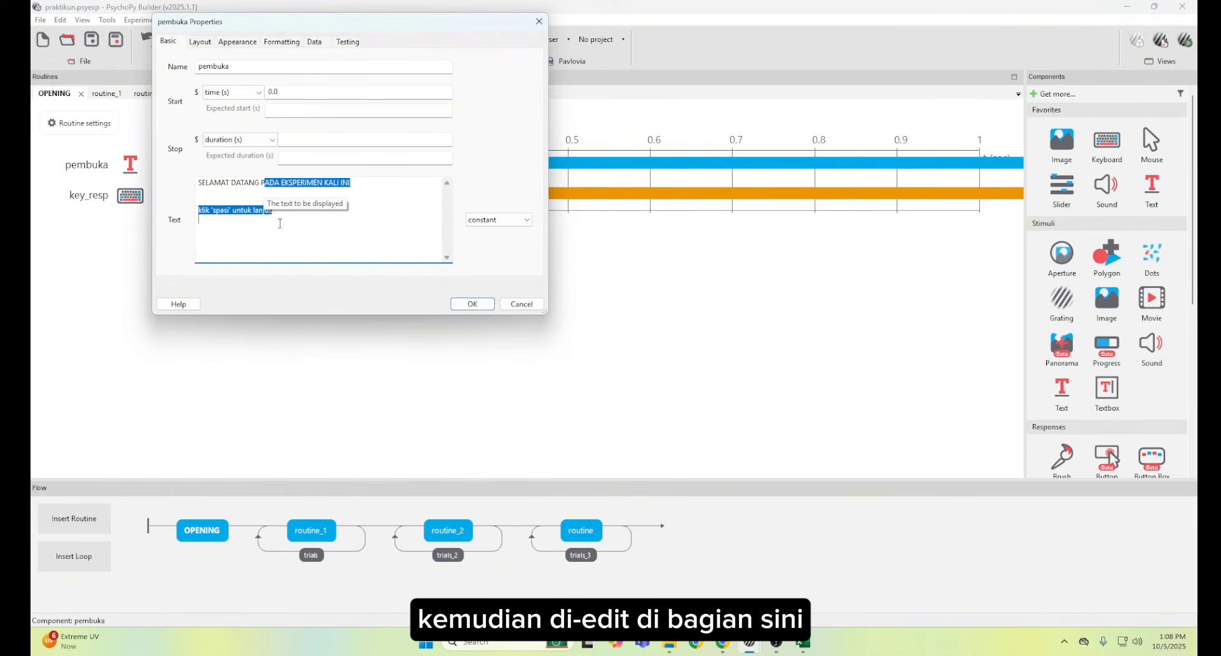
{"action": "left_click_drag", "start_coordinate": [366, 24], "coordinate": [698, 249]}
{"action": "left_click", "coordinate": [607, 314]}
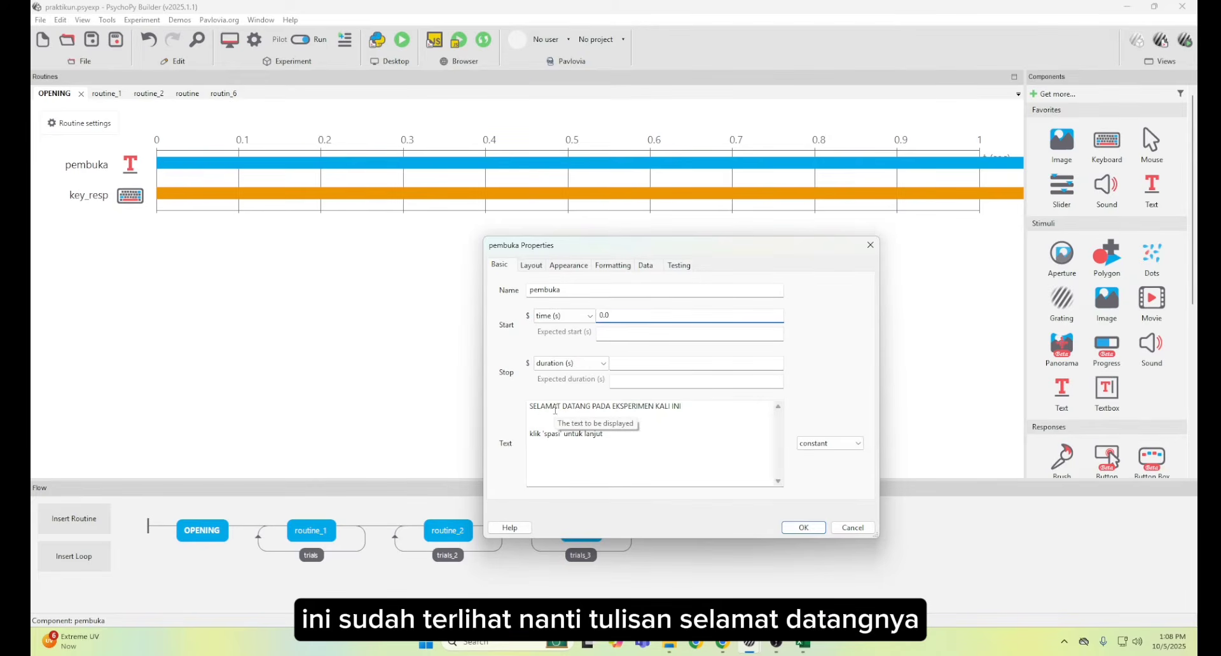
{"action": "left_click", "coordinate": [627, 364]}
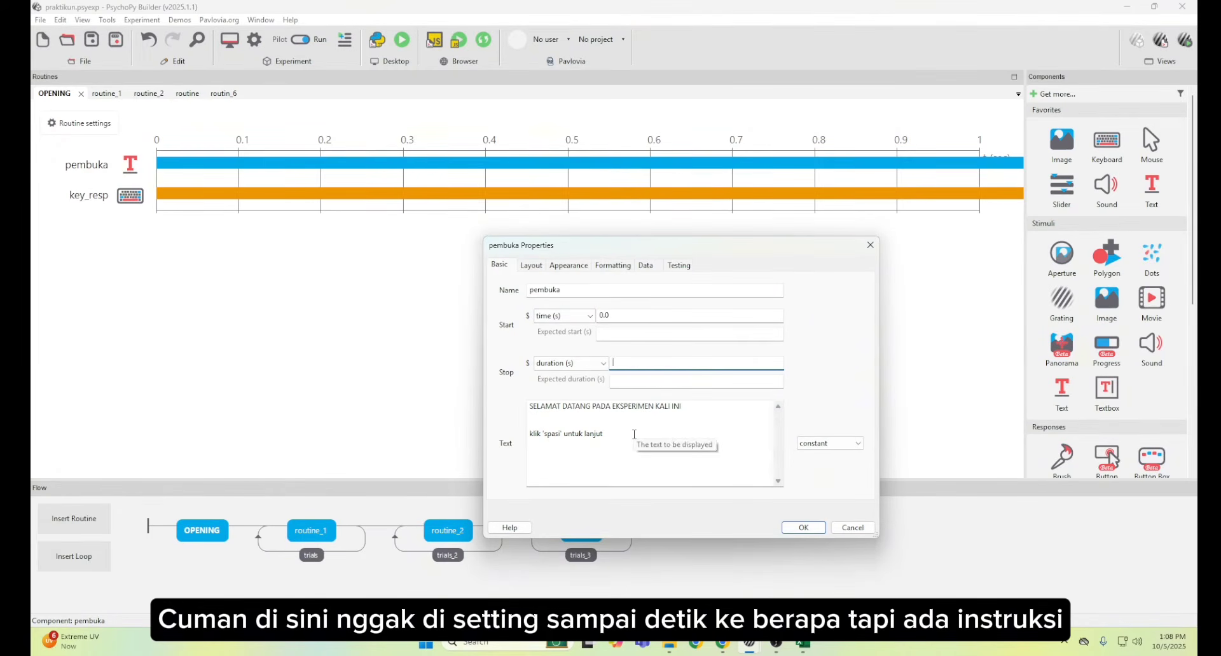
{"action": "left_click", "coordinate": [628, 435]}
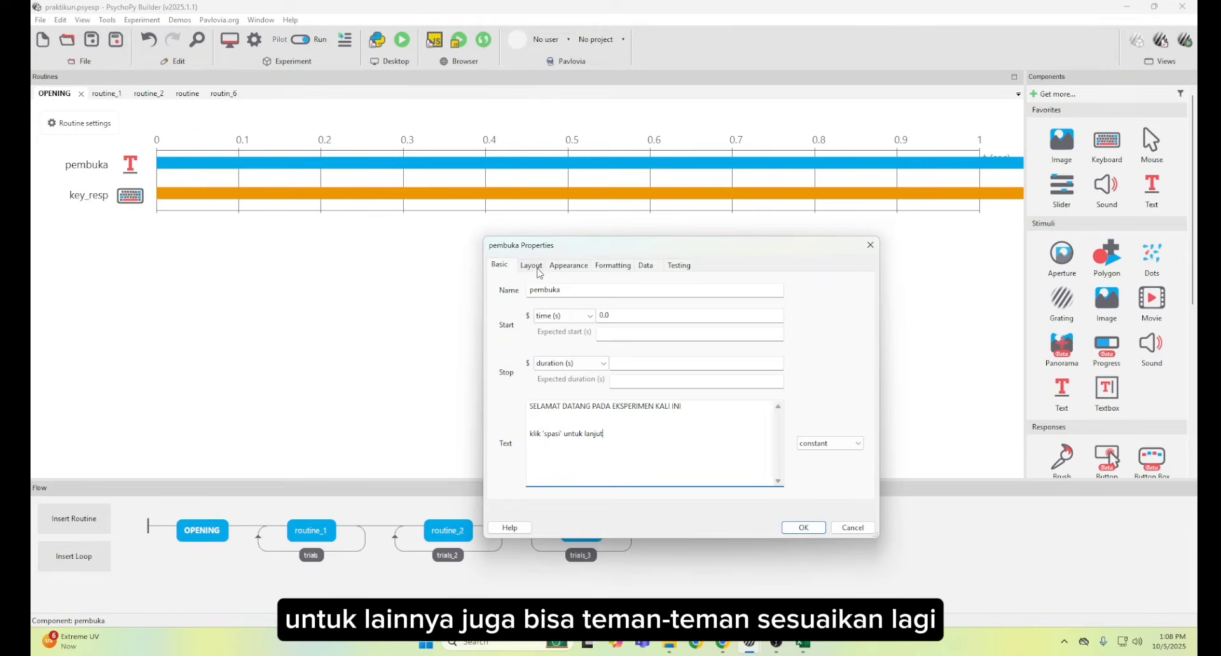
Look over the layout, appearance, formatting, data and testing properties of the pembuka text component
{"action": "left_click", "coordinate": [537, 266]}
{"action": "left_click", "coordinate": [566, 265]}
{"action": "left_click", "coordinate": [612, 266]}
{"action": "left_click", "coordinate": [645, 266]}
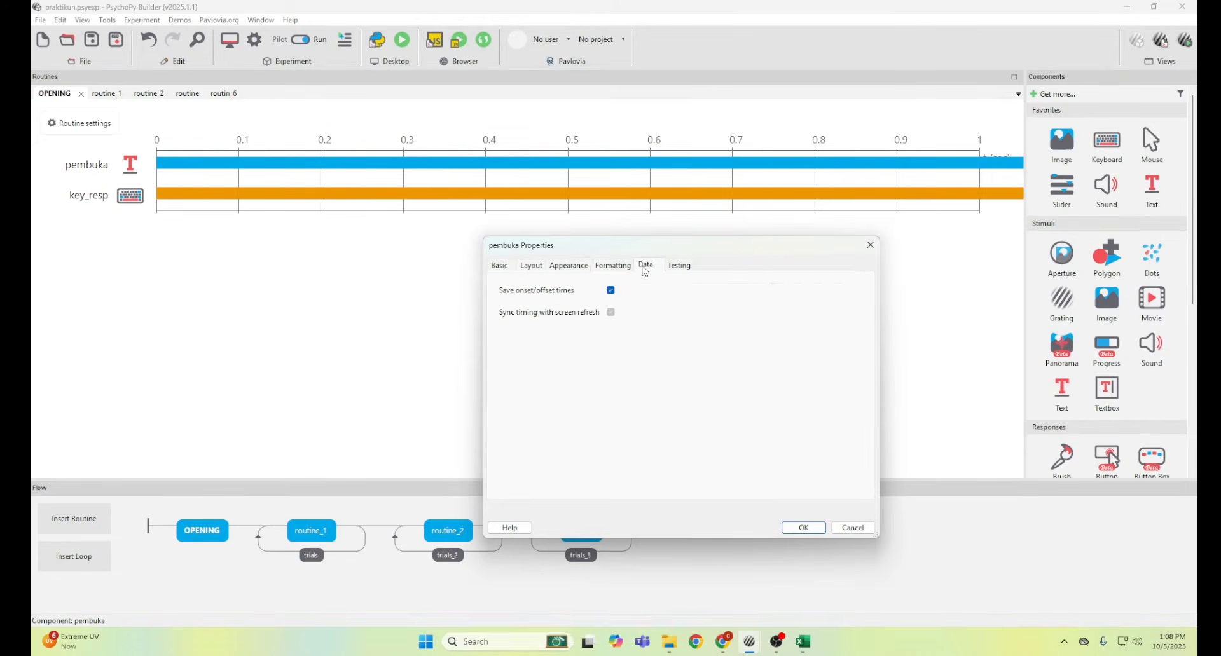
{"action": "left_click", "coordinate": [681, 266]}
Examine the pembuka text's position, foreground color and font settings, and accept the component's properties
{"action": "left_click", "coordinate": [531, 266]}
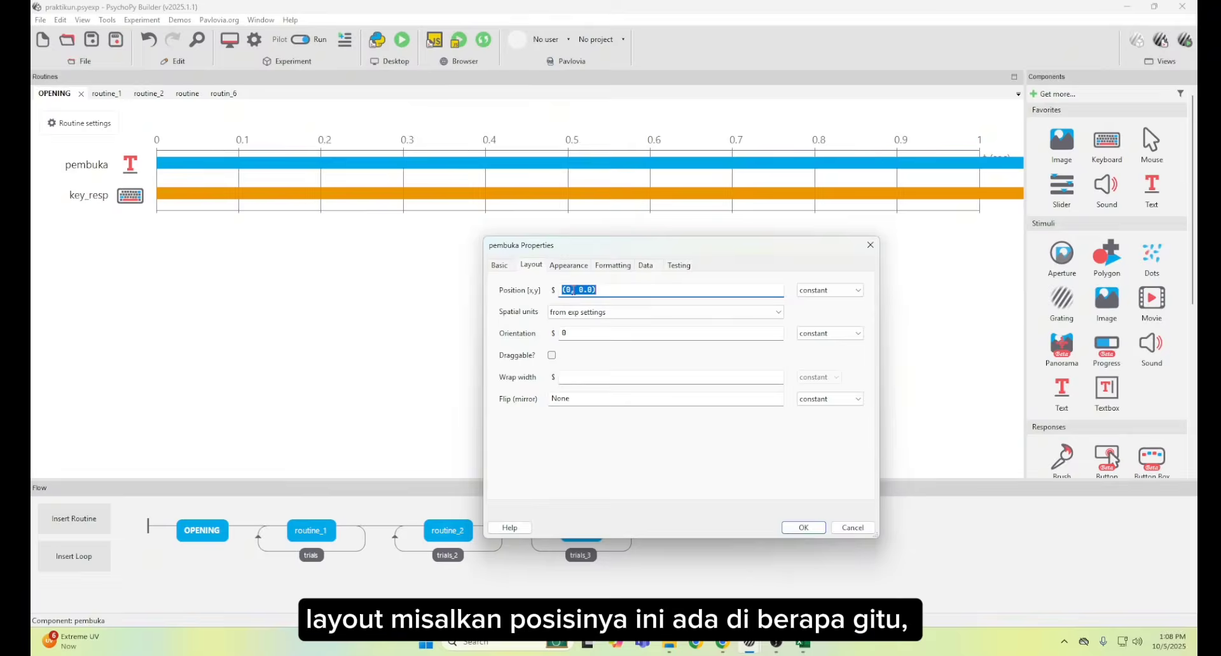
{"action": "left_click", "coordinate": [567, 290]}
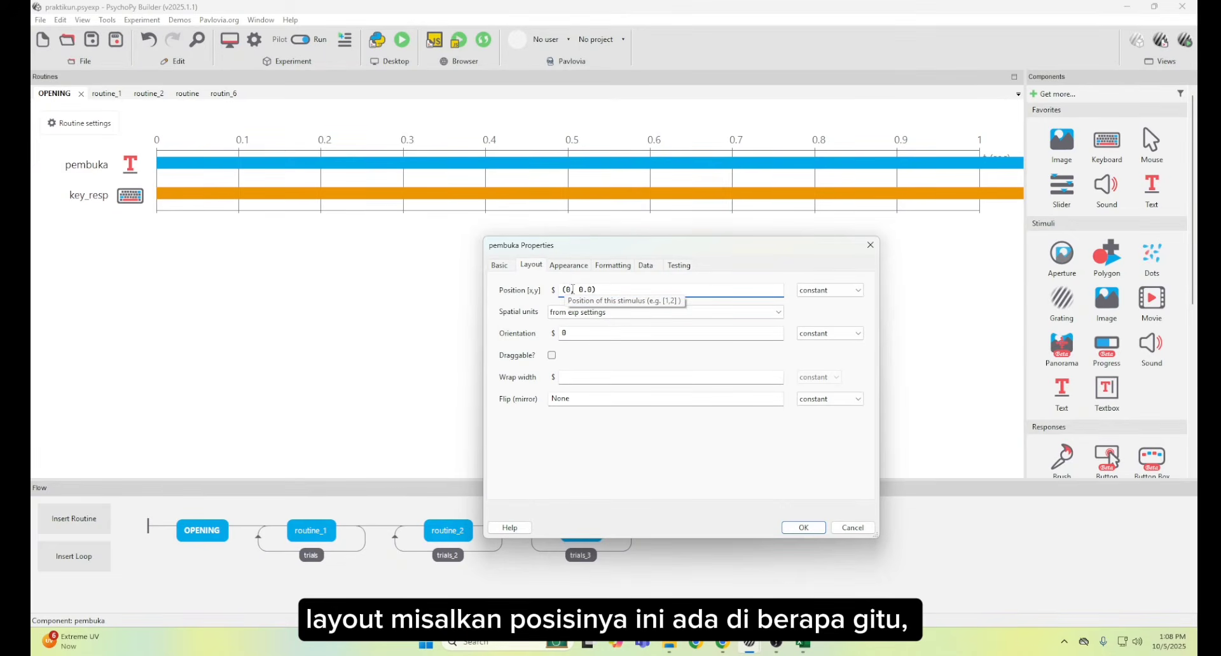
{"action": "triple_click", "coordinate": [565, 290]}
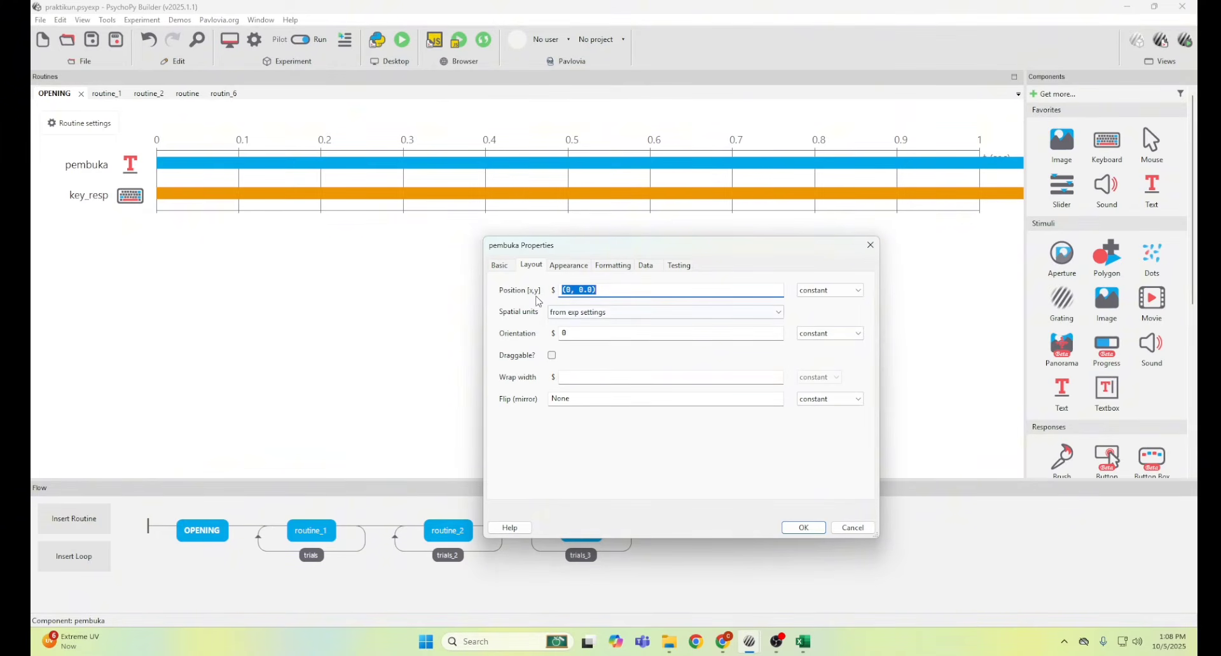
{"action": "left_click", "coordinate": [563, 267]}
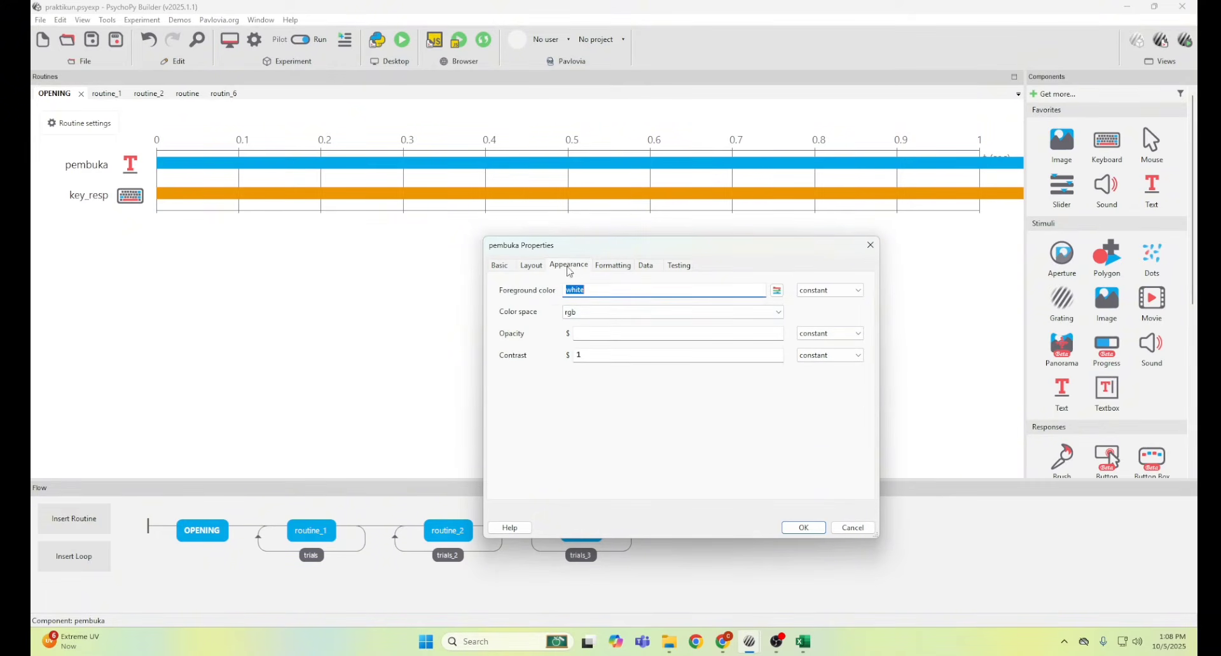
{"action": "left_click", "coordinate": [612, 267]}
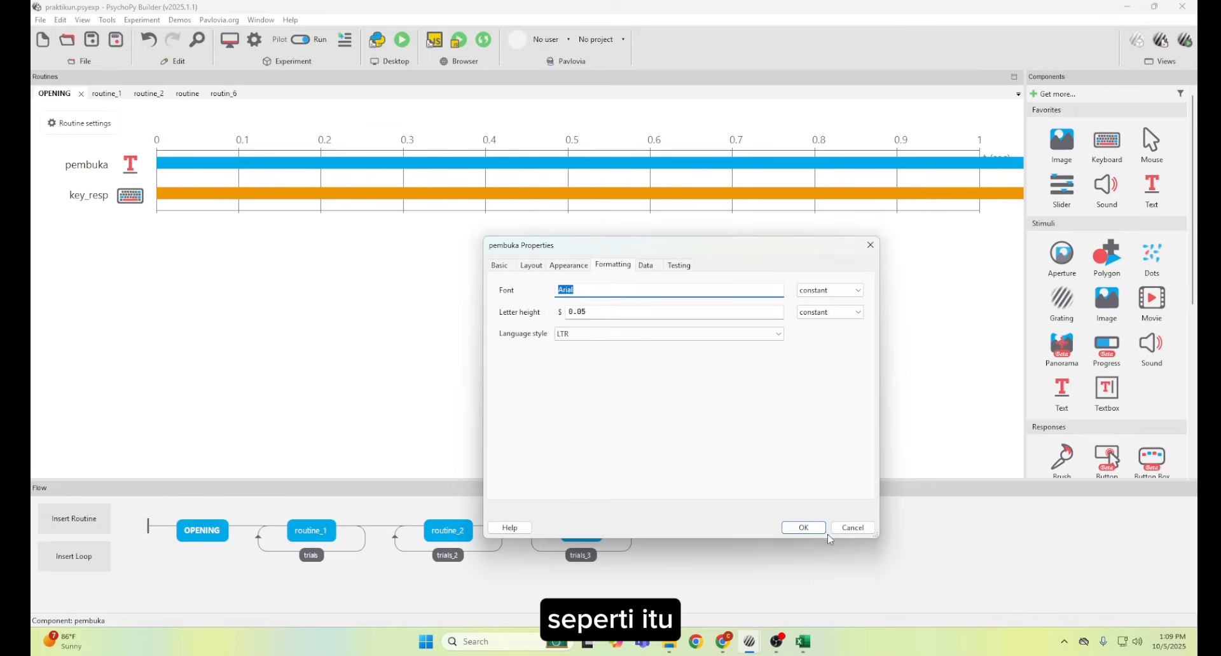
{"action": "left_click", "coordinate": [802, 527]}
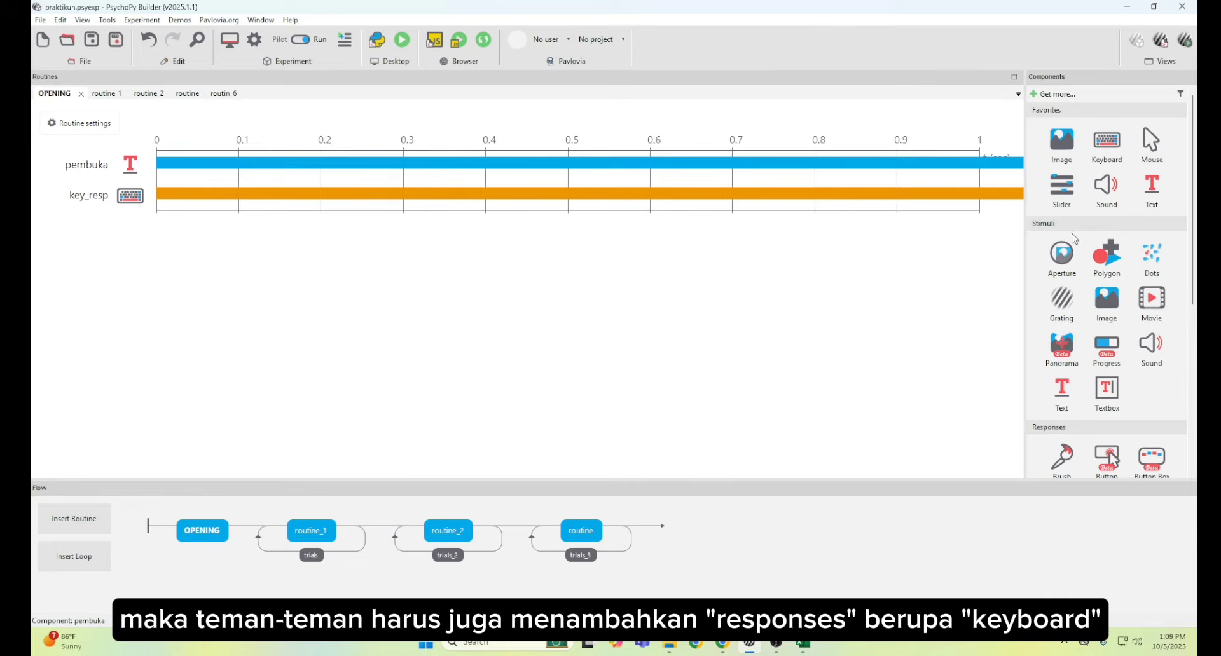
Restrict the key_resp component's allowed keys to 'space' in the OPENING routine and accept its properties
{"action": "scroll", "coordinate": [1080, 302], "scroll_direction": "down", "scroll_amount": 3}
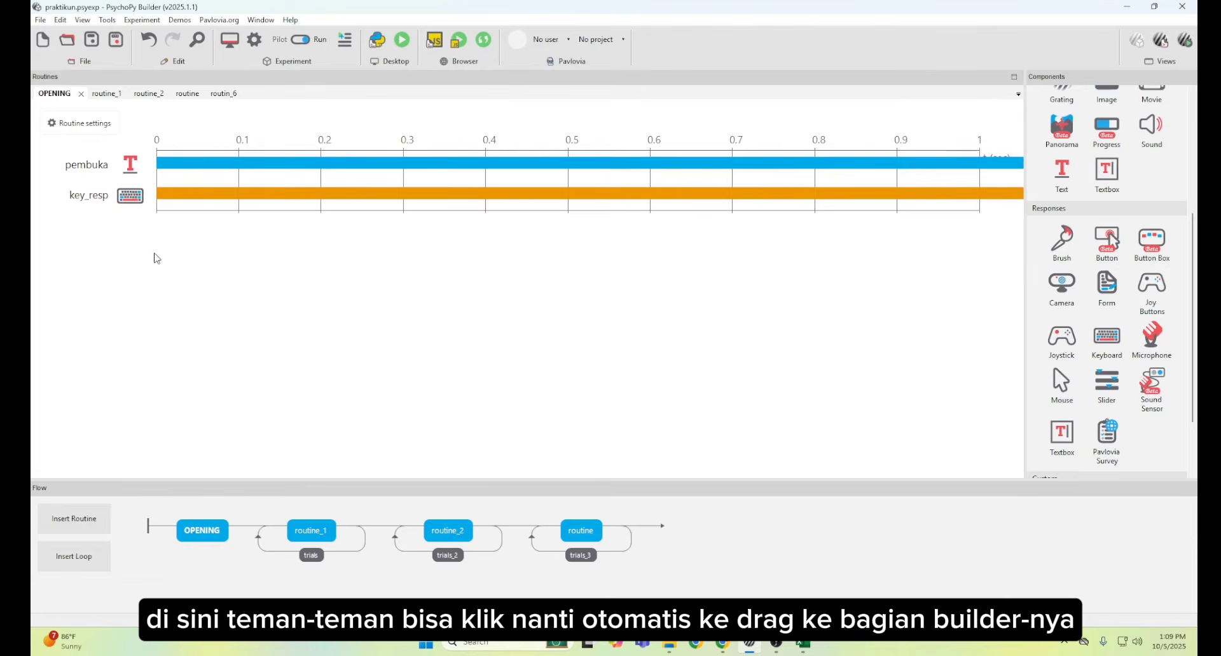
{"action": "double_click", "coordinate": [130, 195]}
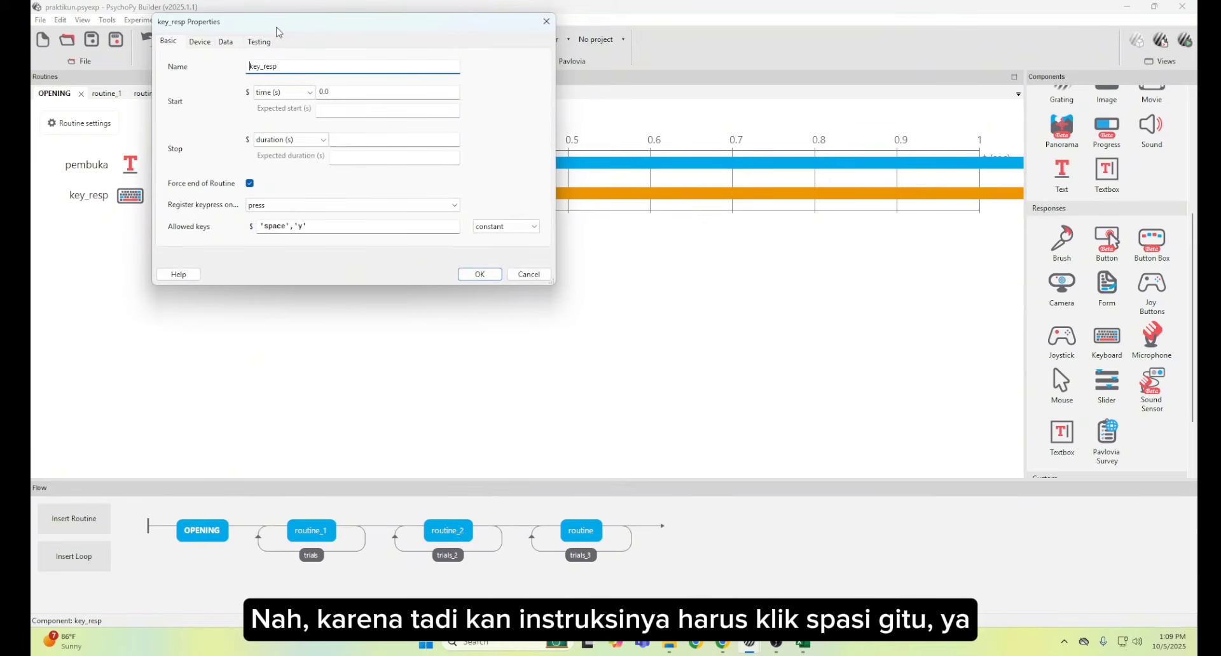
{"action": "left_click_drag", "start_coordinate": [278, 33], "coordinate": [580, 229]}
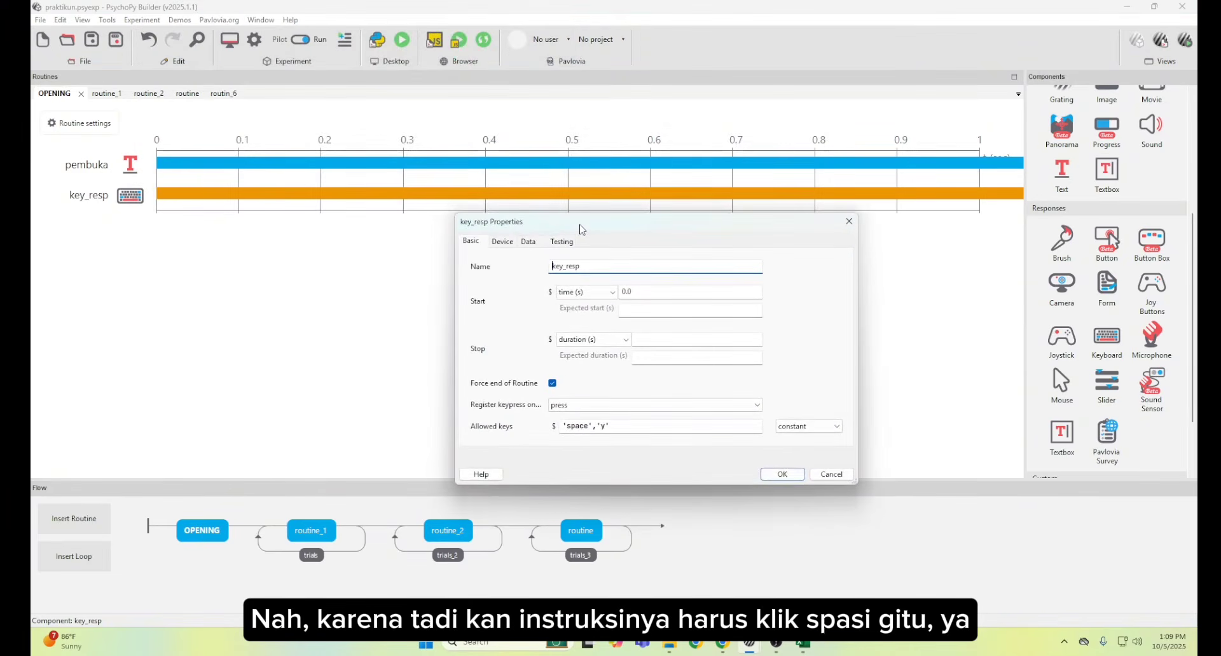
{"action": "left_click", "coordinate": [602, 429]}
{"action": "left_click_drag", "start_coordinate": [616, 427], "coordinate": [597, 430]}
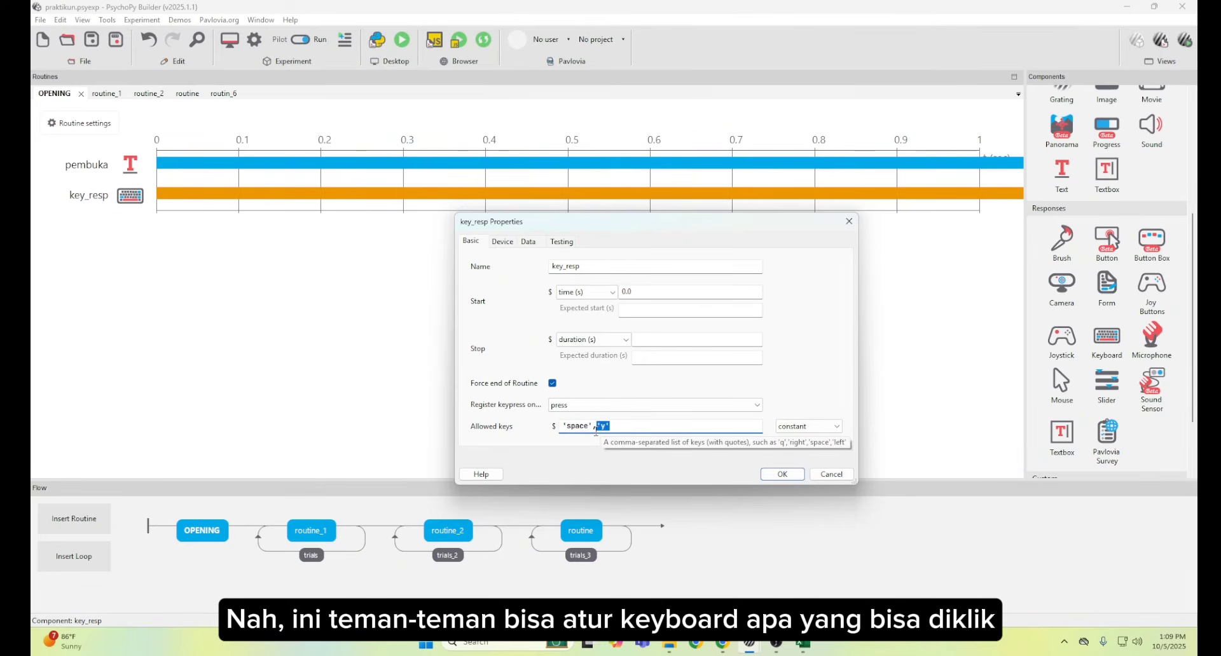
{"action": "key", "text": "BackSpace"}
{"action": "key", "text": "BackSpace"}
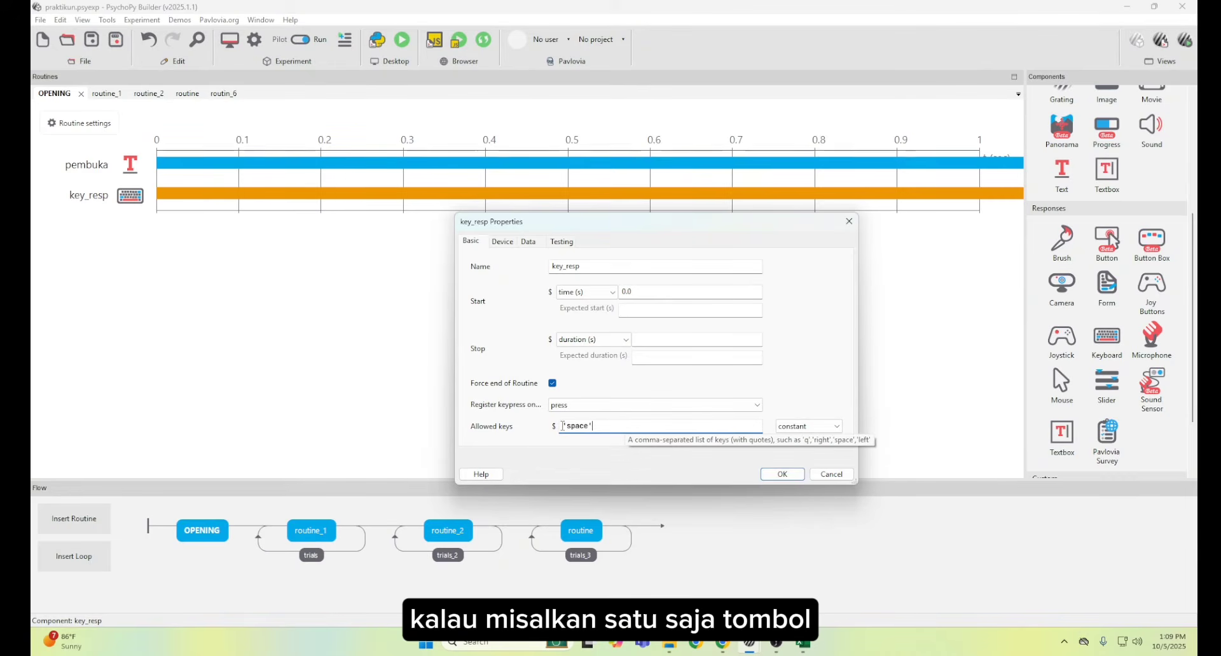
{"action": "left_click_drag", "start_coordinate": [563, 426], "coordinate": [590, 426]}
{"action": "left_click", "coordinate": [599, 426]}
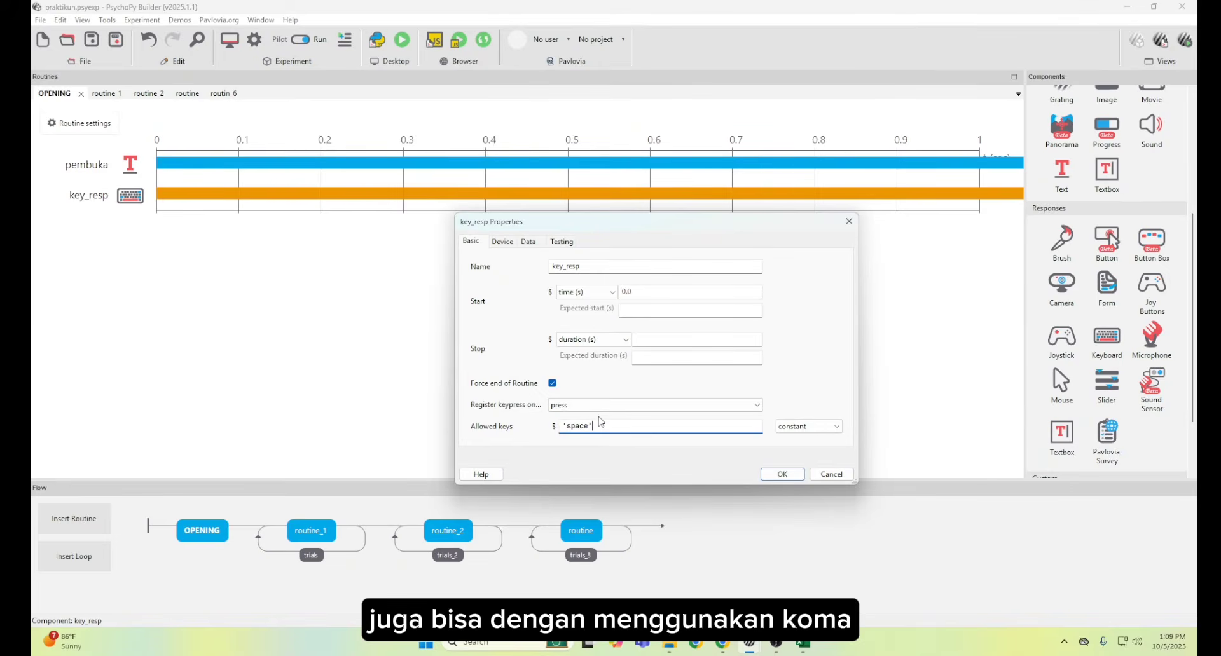
{"action": "type", "text": "'"}
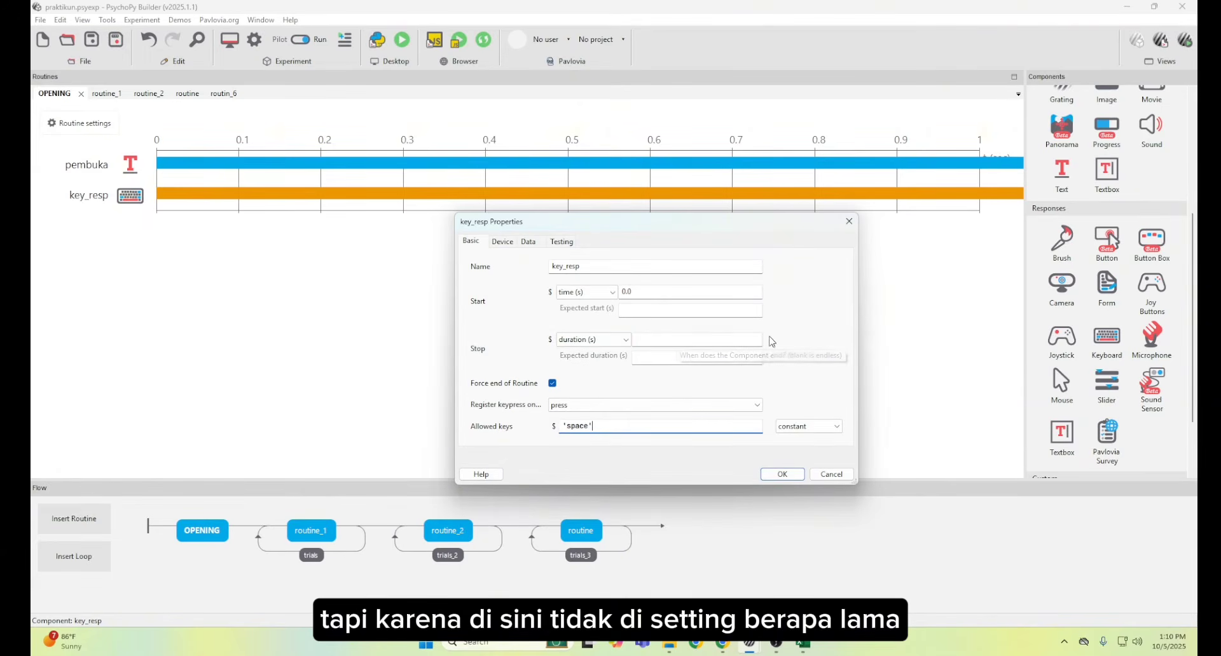
{"action": "left_click", "coordinate": [663, 340]}
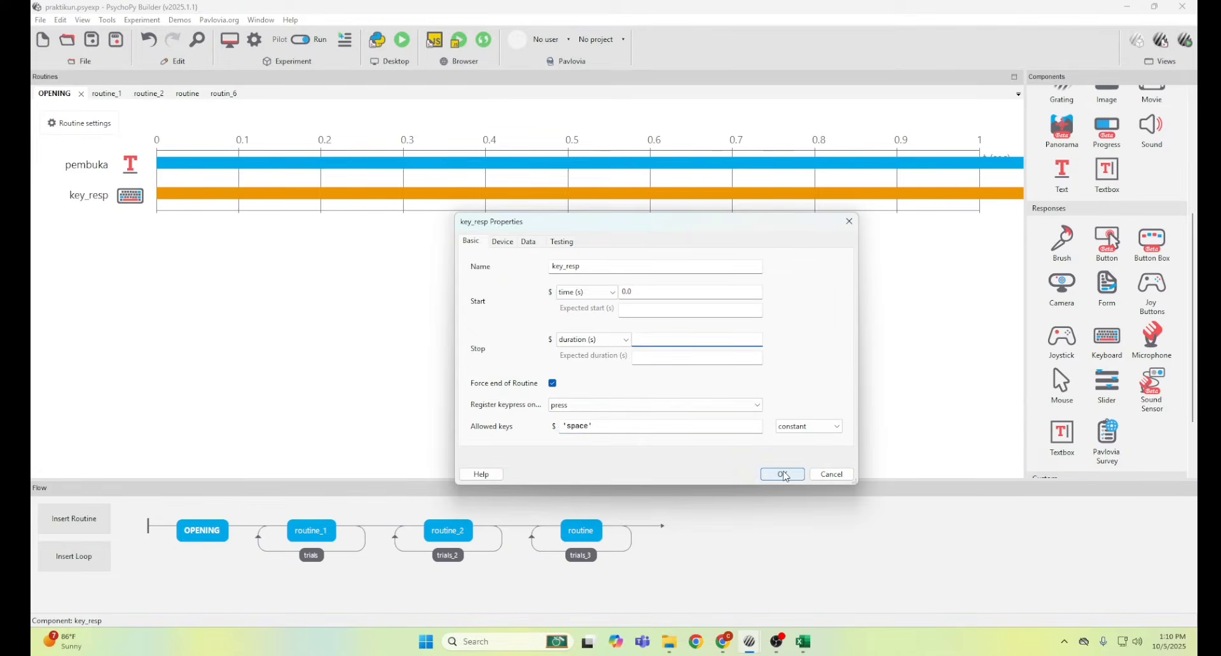
{"action": "left_click", "coordinate": [783, 475]}
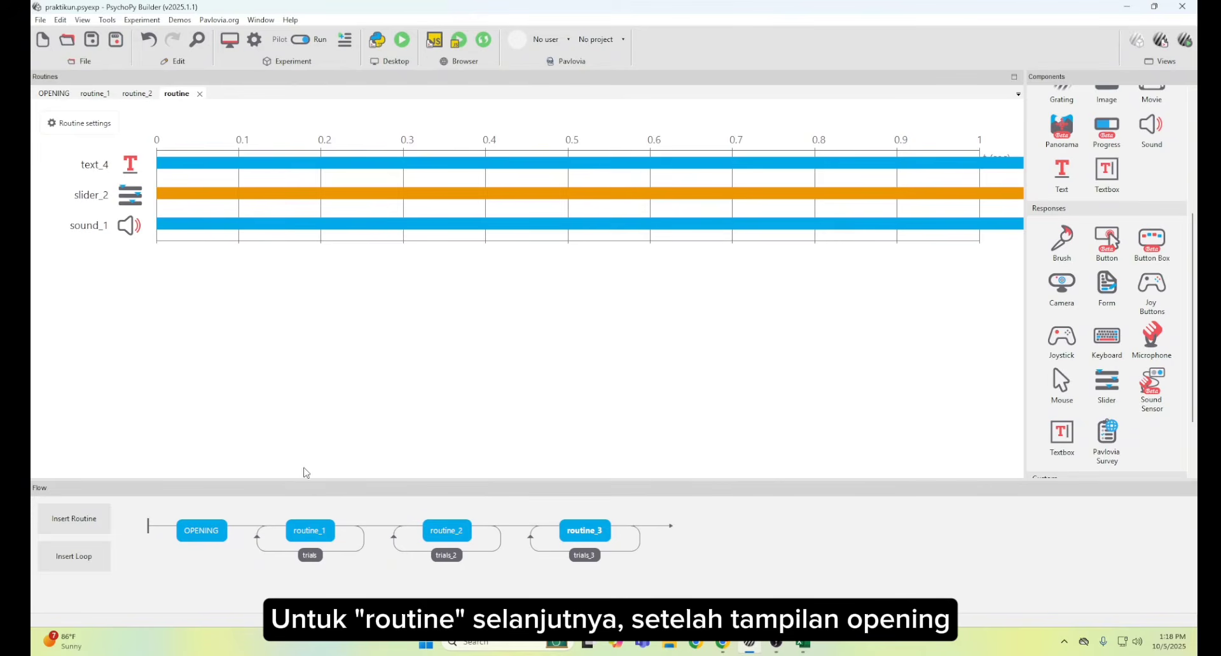
View the OPENING routine in the flow and switch to routine_1
{"action": "left_click", "coordinate": [200, 538]}
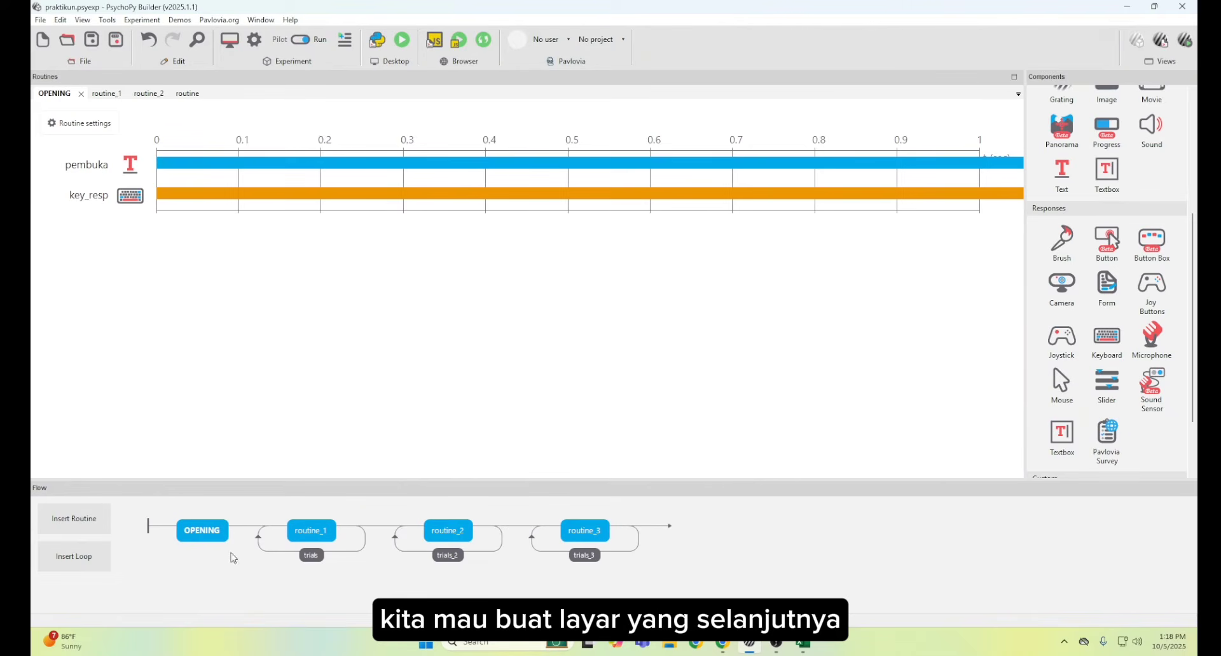
{"action": "left_click", "coordinate": [323, 537]}
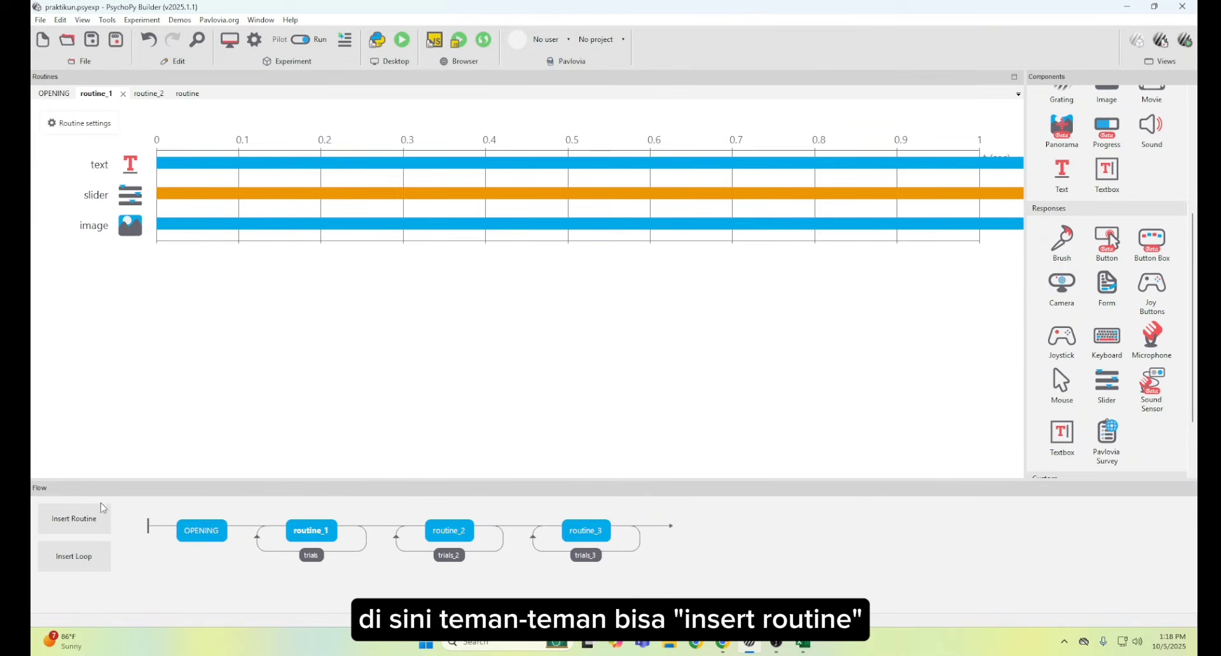
{"action": "left_click", "coordinate": [75, 525]}
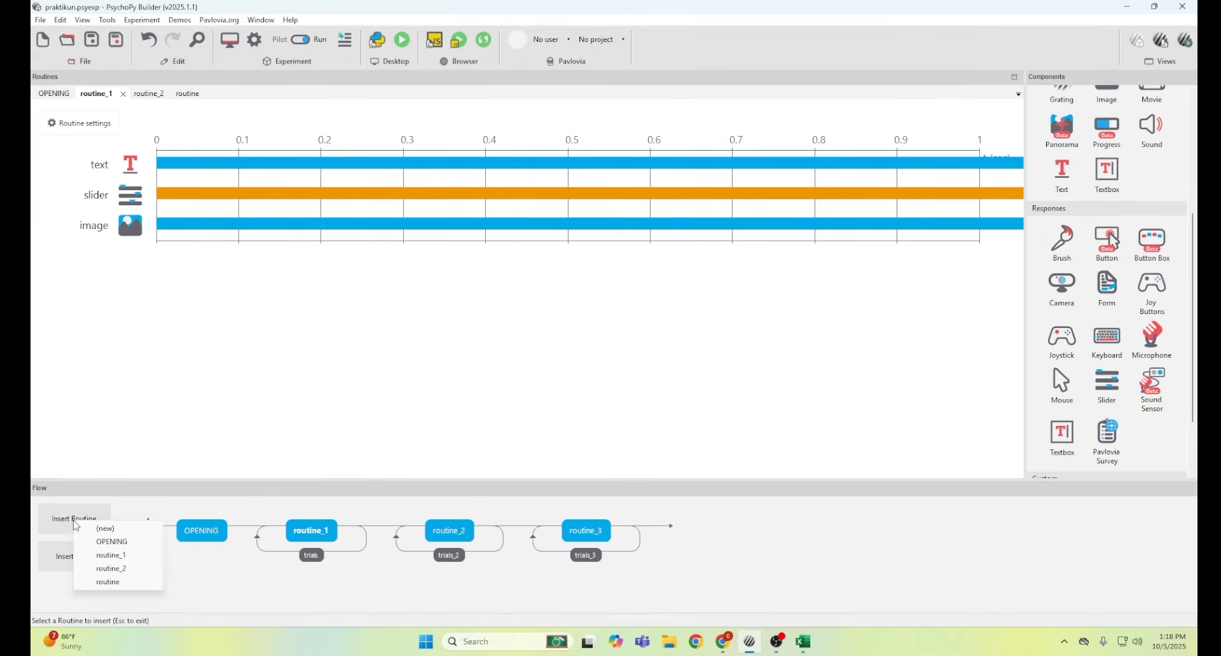
{"action": "left_click", "coordinate": [108, 530]}
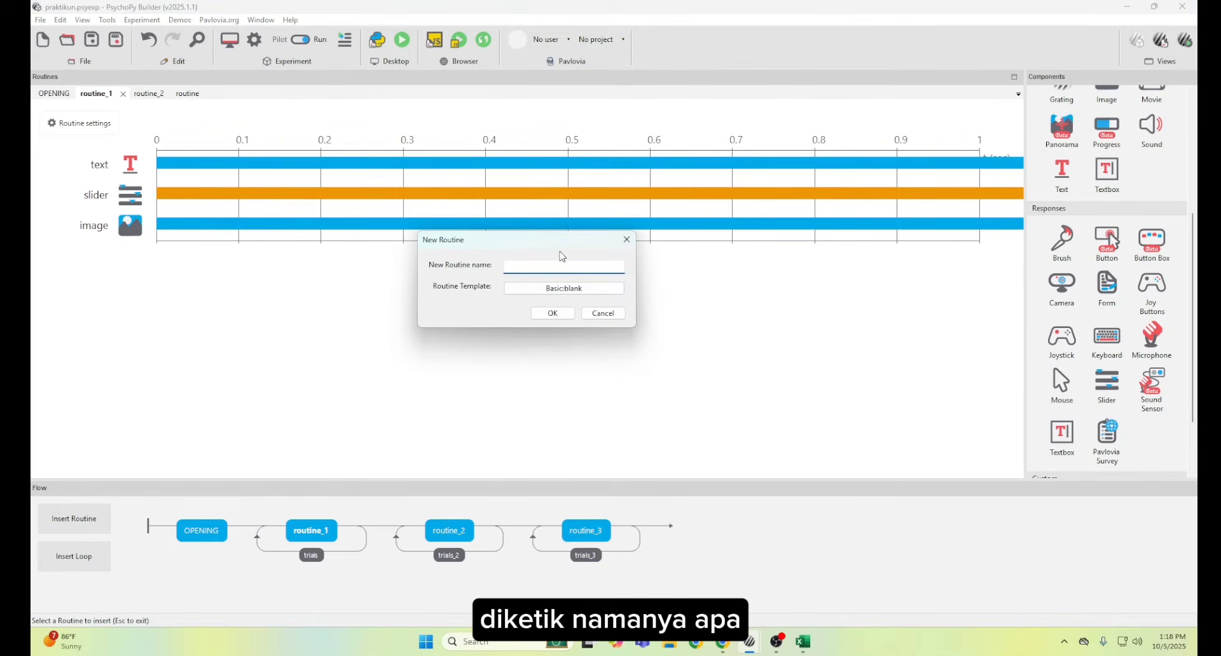
{"action": "left_click", "coordinate": [626, 239]}
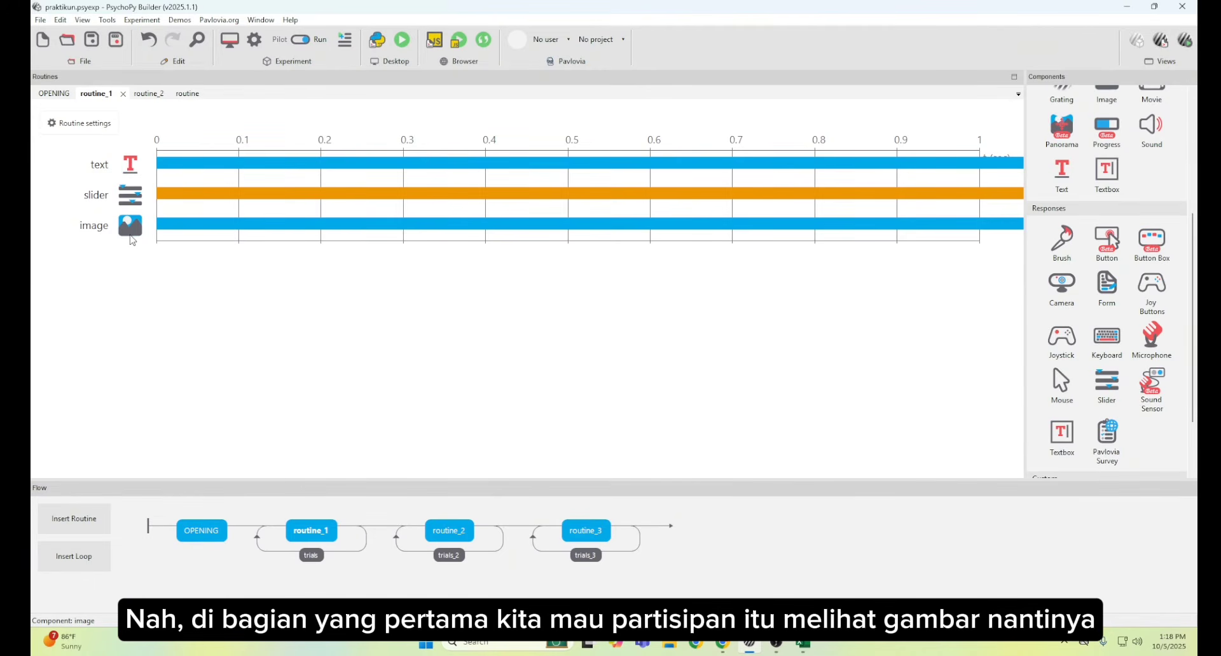
Examine the image component's basic properties in routine_1, close them, and look through the available stimulus and response components
{"action": "scroll", "coordinate": [1117, 248], "scroll_direction": "up", "scroll_amount": 5}
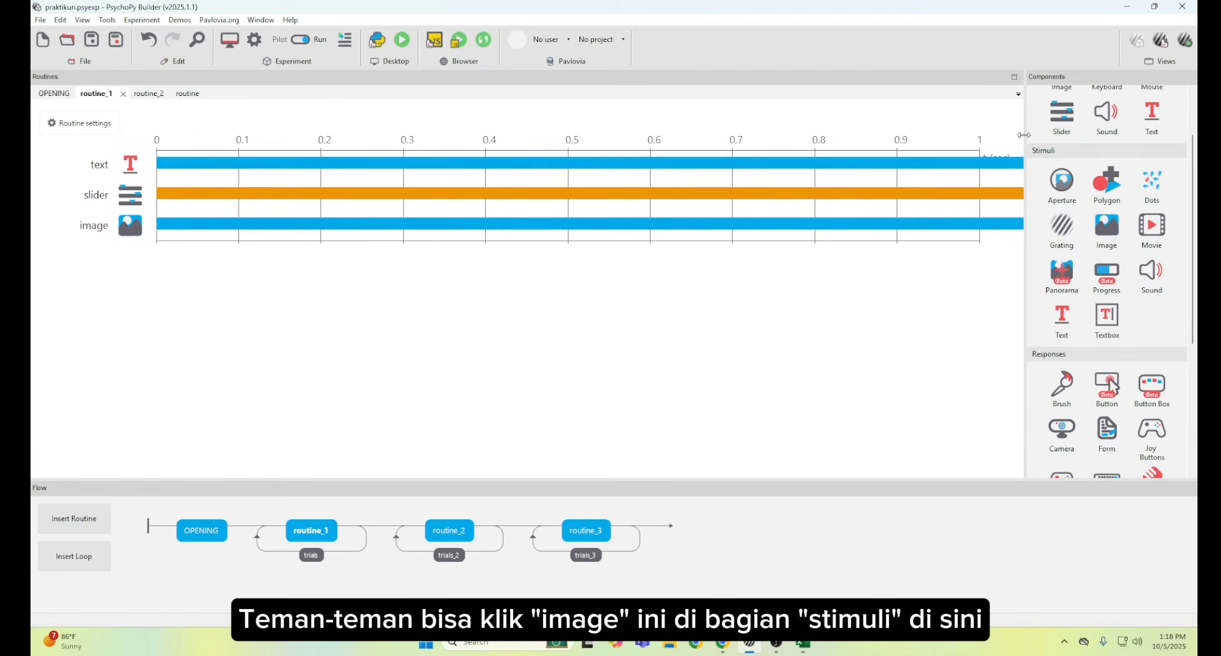
{"action": "left_click", "coordinate": [126, 231]}
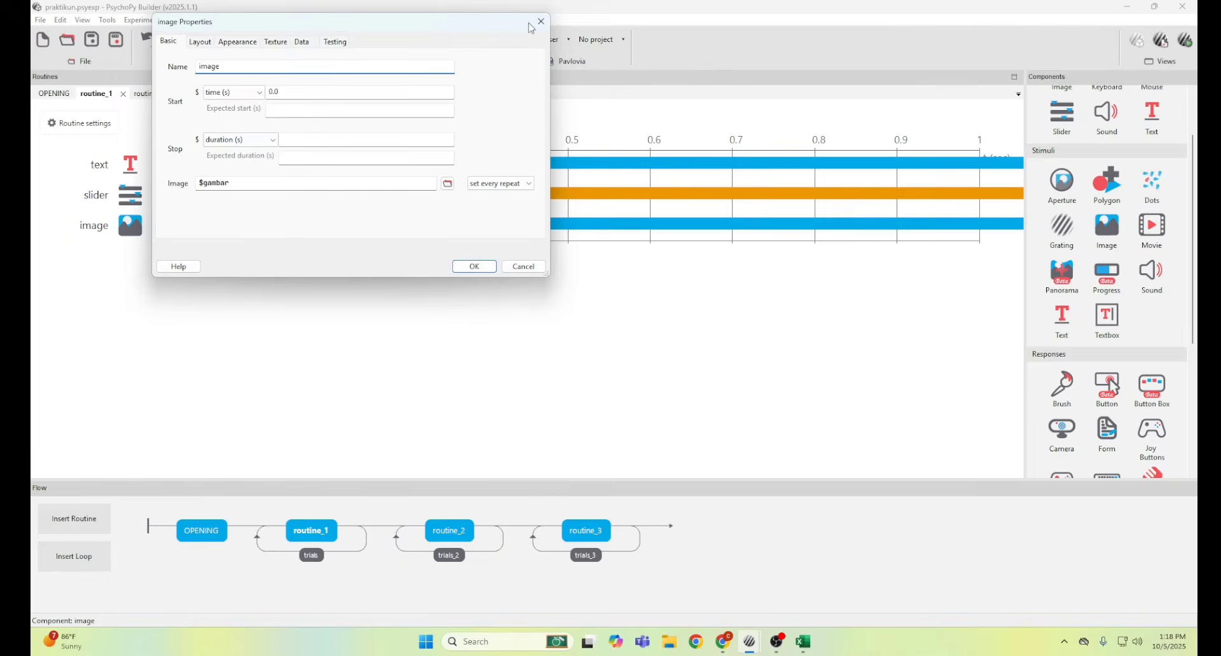
{"action": "left_click", "coordinate": [540, 22]}
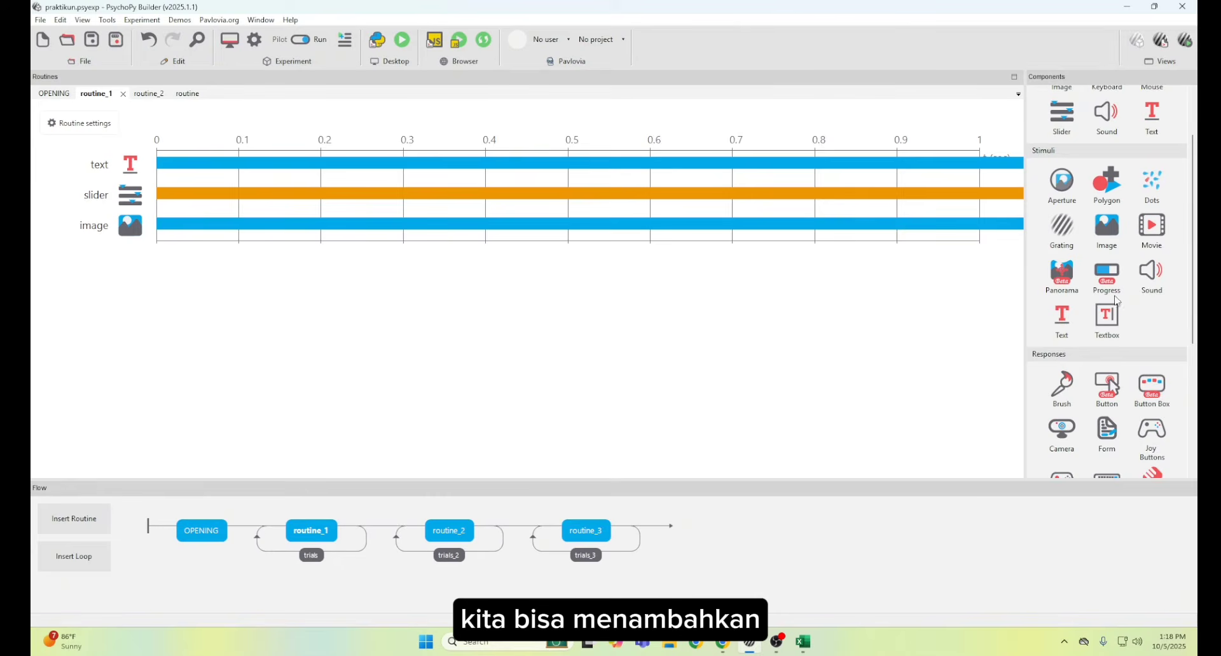
{"action": "scroll", "coordinate": [1106, 353], "scroll_direction": "up", "scroll_amount": 2}
{"action": "scroll", "coordinate": [1106, 343], "scroll_direction": "down", "scroll_amount": 3}
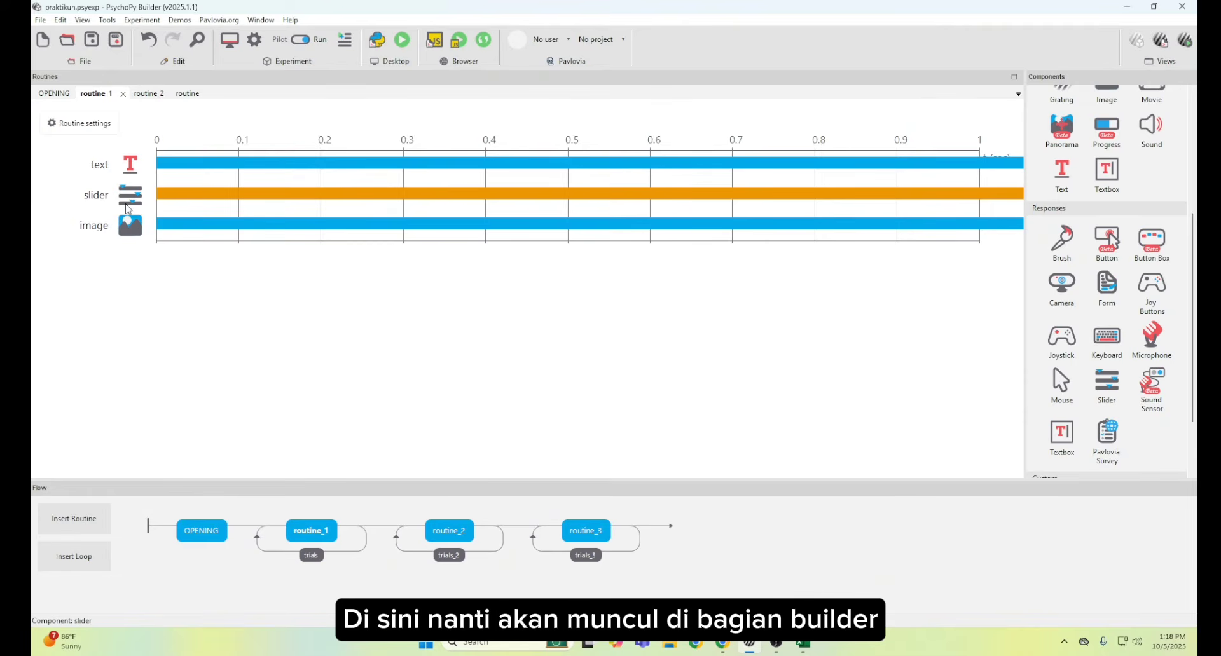
Review the question text in the text component of routine_1 and accept its properties
{"action": "left_click", "coordinate": [132, 165]}
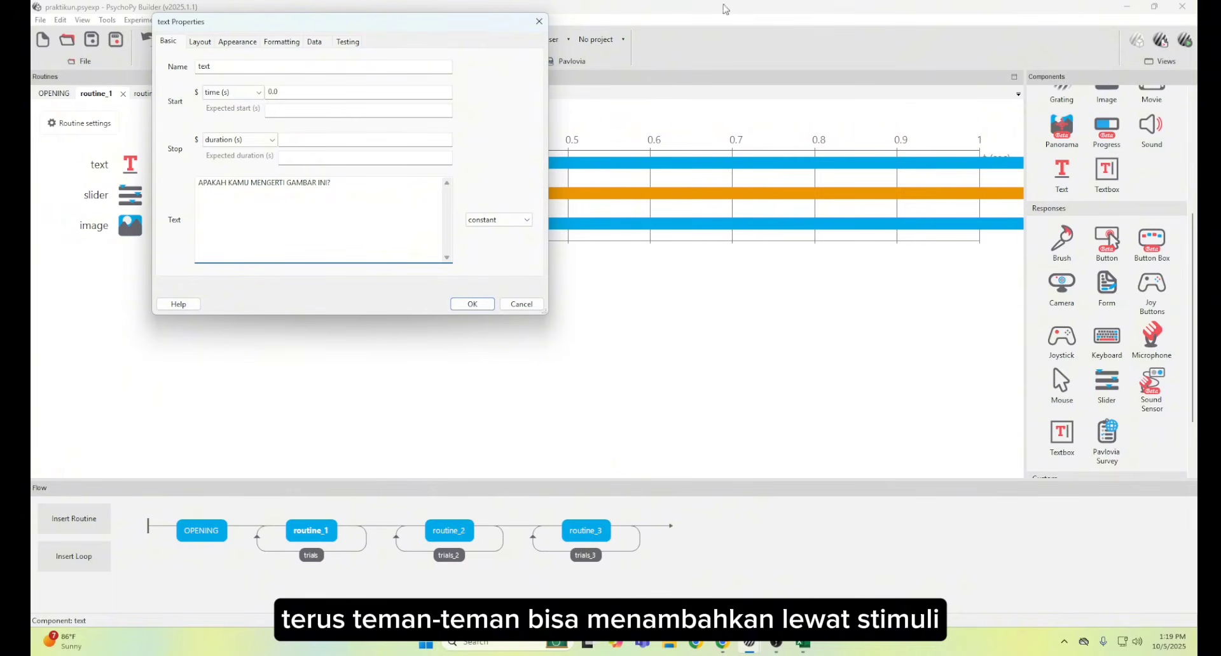
{"action": "left_click", "coordinate": [538, 21]}
{"action": "scroll", "coordinate": [1106, 210], "scroll_direction": "up", "scroll_amount": 2}
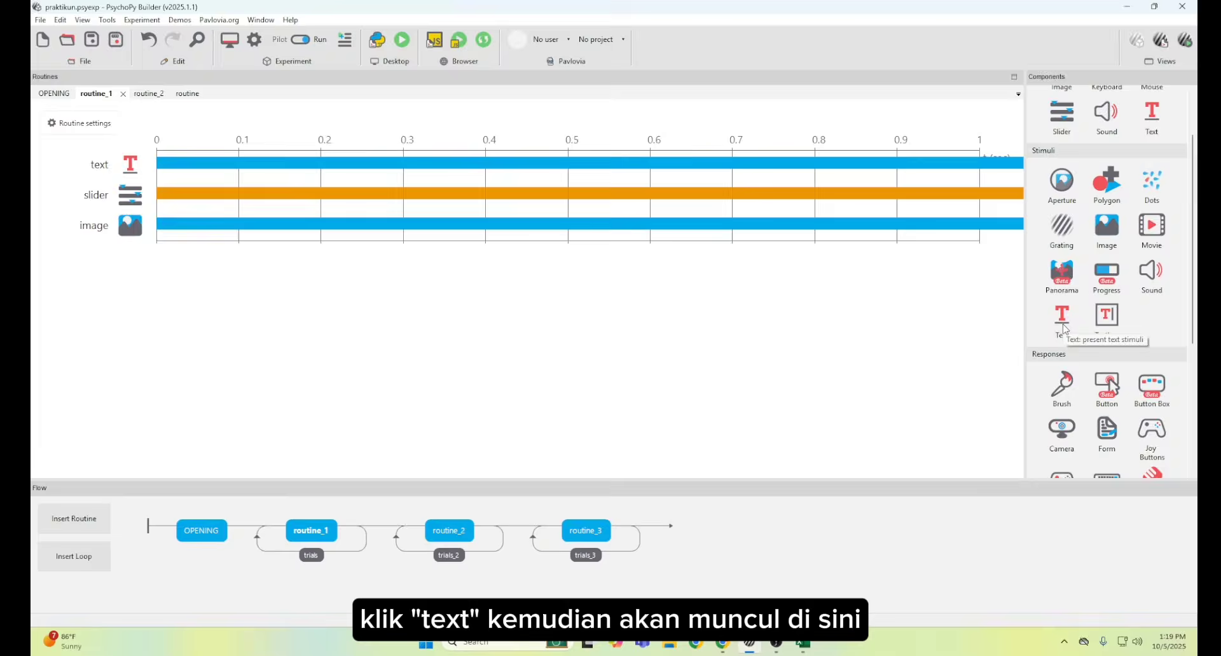
{"action": "left_click", "coordinate": [131, 167]}
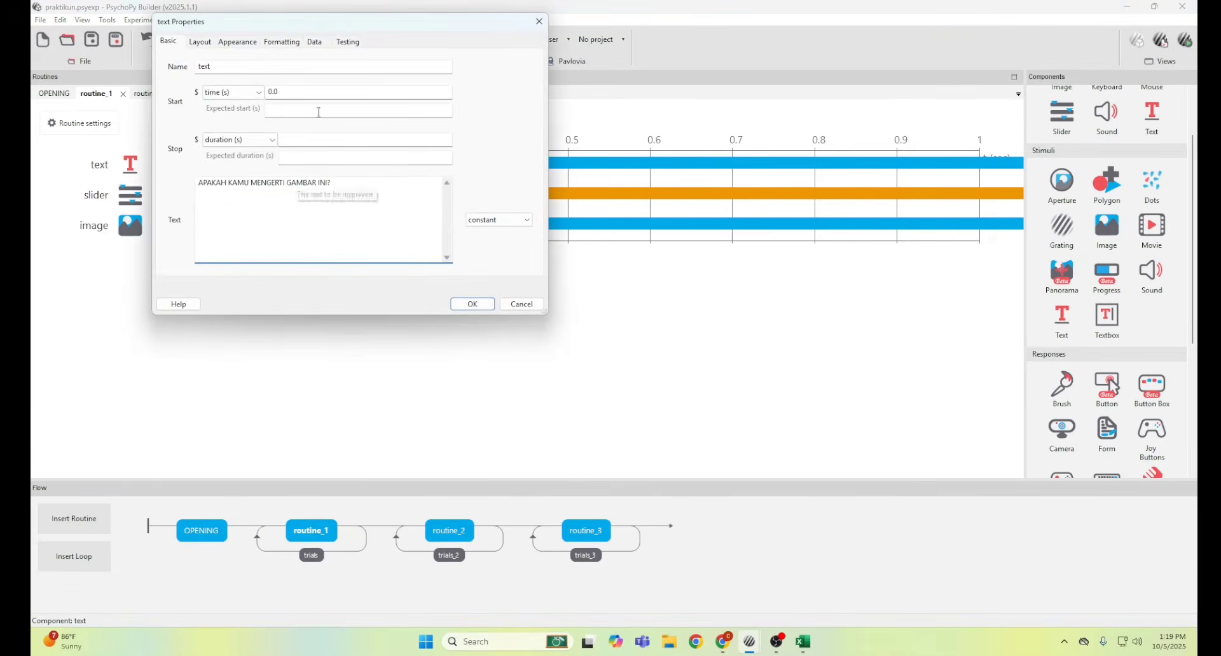
{"action": "left_click_drag", "start_coordinate": [353, 23], "coordinate": [696, 140]}
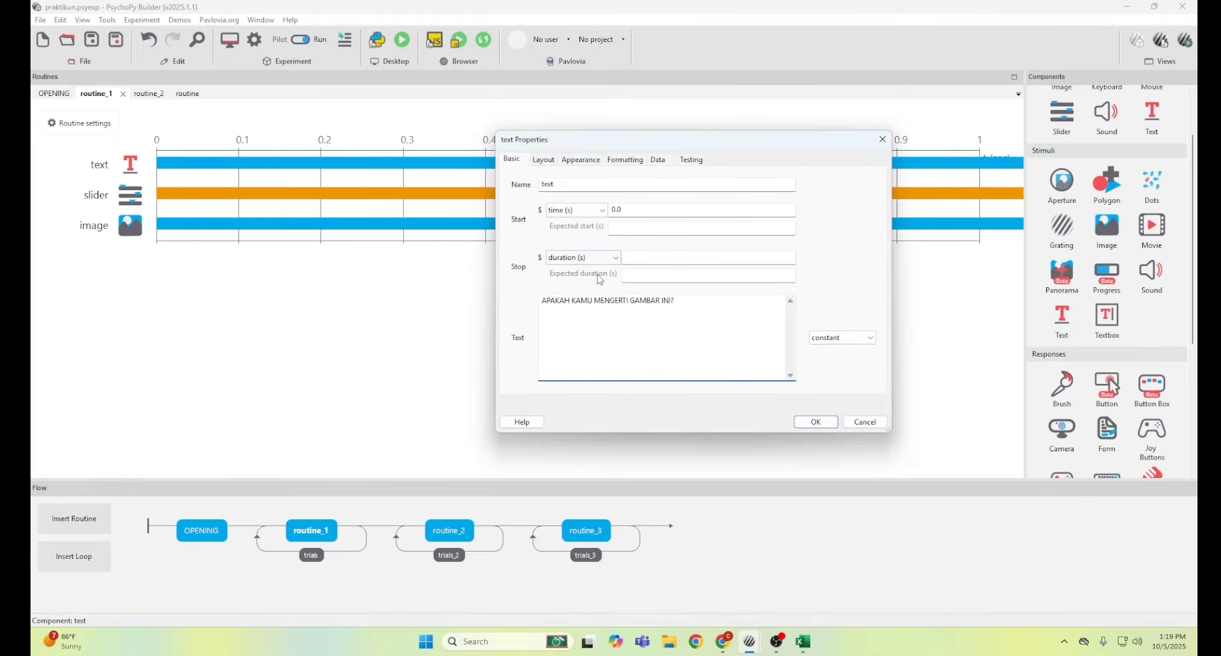
{"action": "left_click_drag", "start_coordinate": [675, 301], "coordinate": [543, 311]}
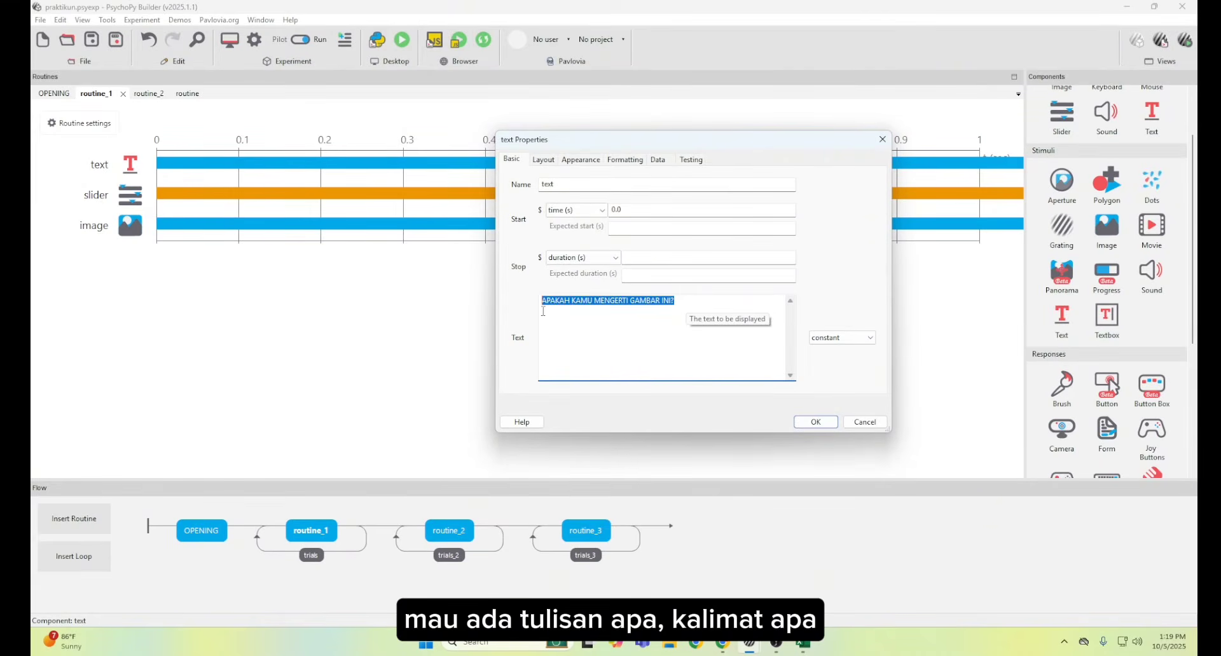
{"action": "left_click", "coordinate": [690, 302]}
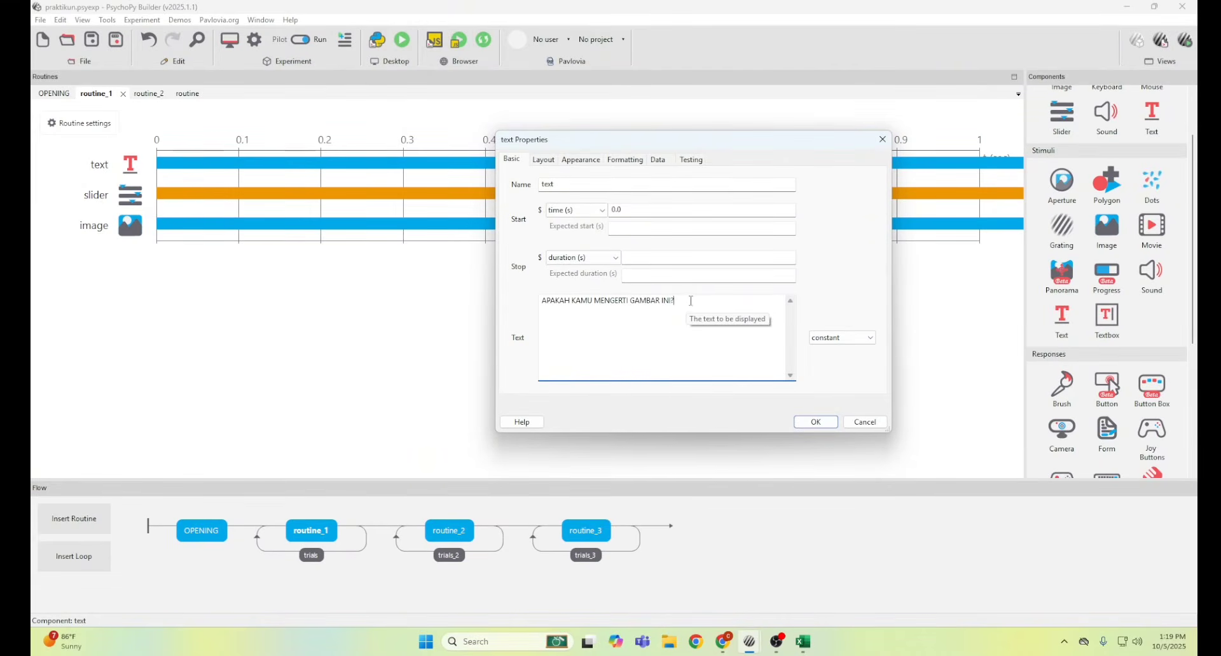
{"action": "left_click", "coordinate": [815, 422]}
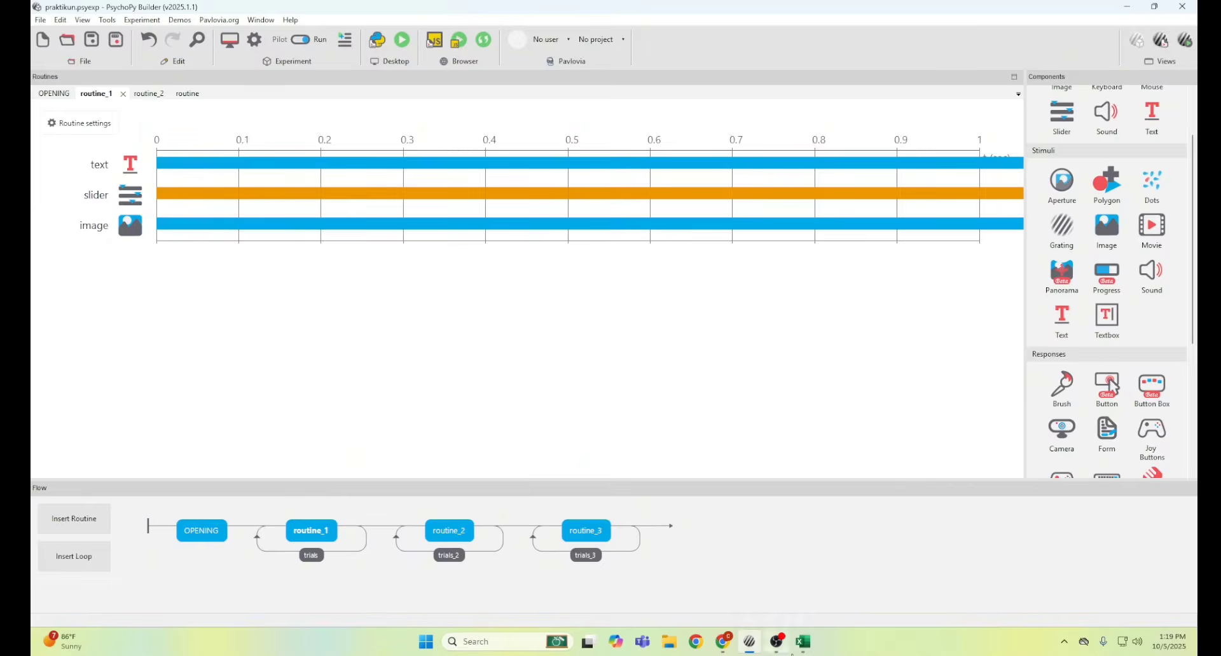
Switch to the Excel stimulus workbook, examine the image file paths in the gambar column, and close the workbook
{"action": "mouse_move", "coordinate": [803, 643]}
{"action": "left_click", "coordinate": [804, 601]}
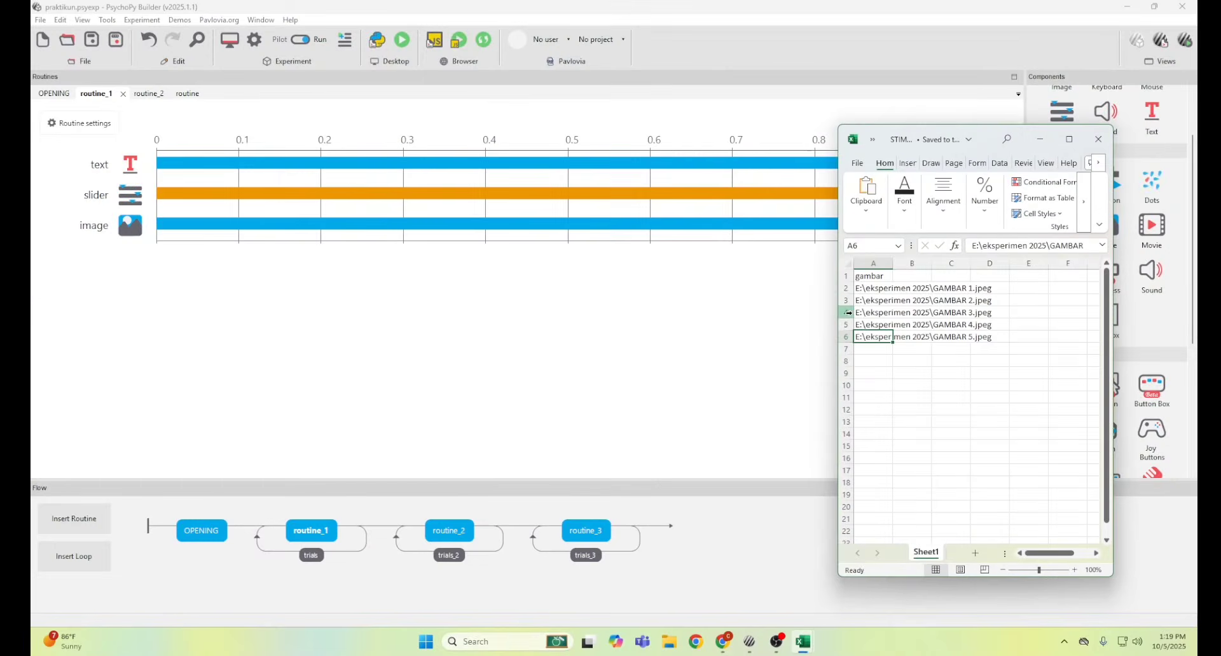
{"action": "left_click", "coordinate": [882, 300]}
{"action": "left_click", "coordinate": [883, 312]}
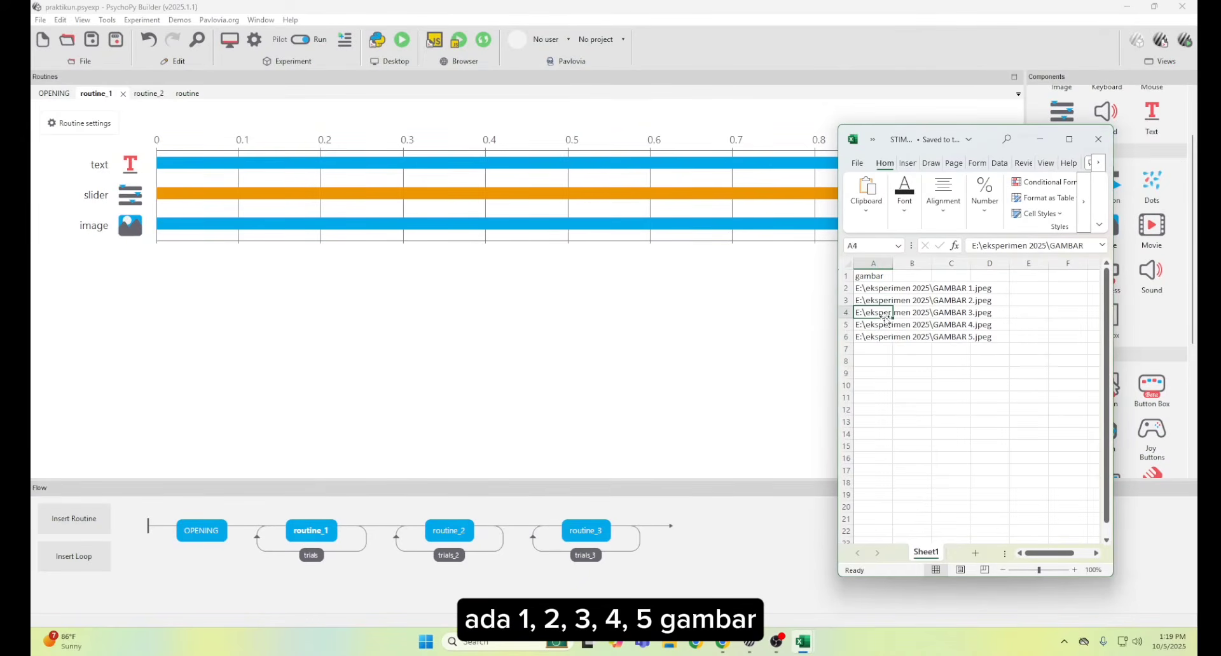
{"action": "left_click", "coordinate": [883, 324]}
{"action": "left_click", "coordinate": [883, 337]}
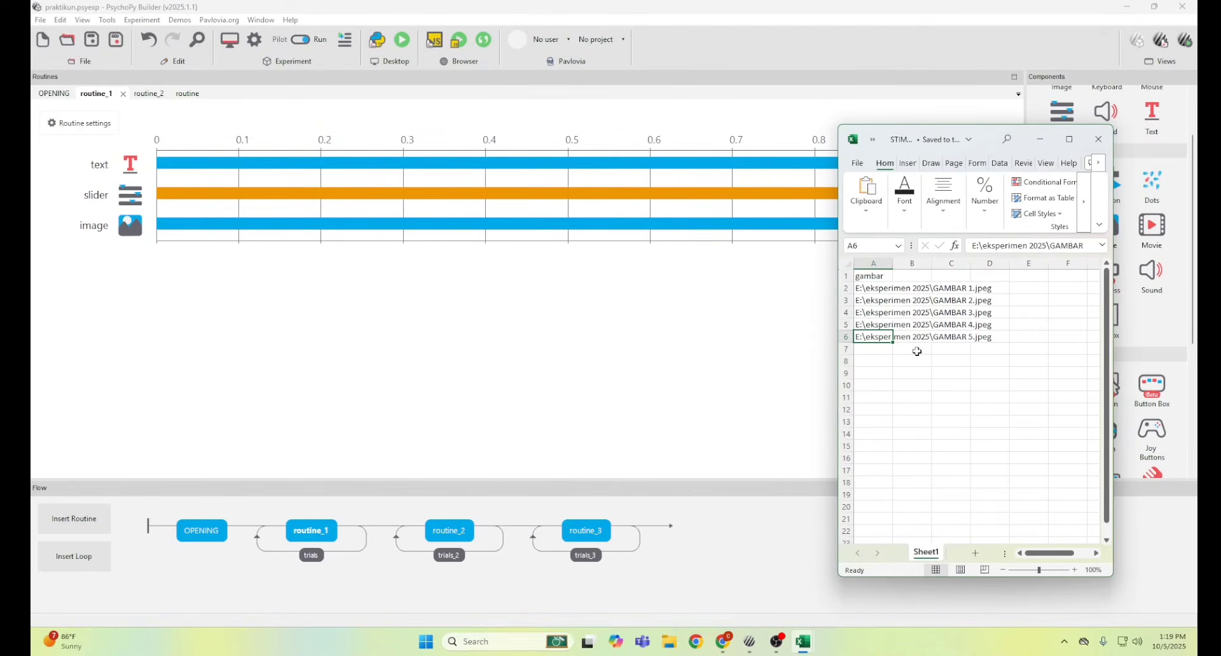
{"action": "left_click", "coordinate": [888, 299]}
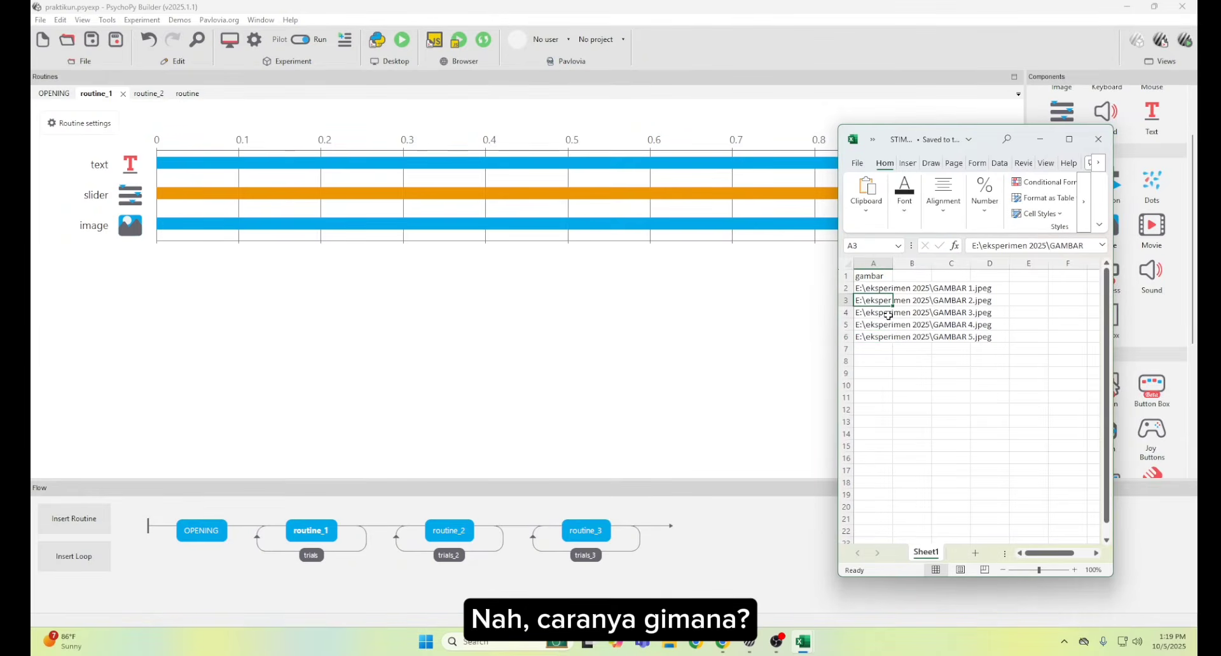
{"action": "left_click", "coordinate": [1097, 140]}
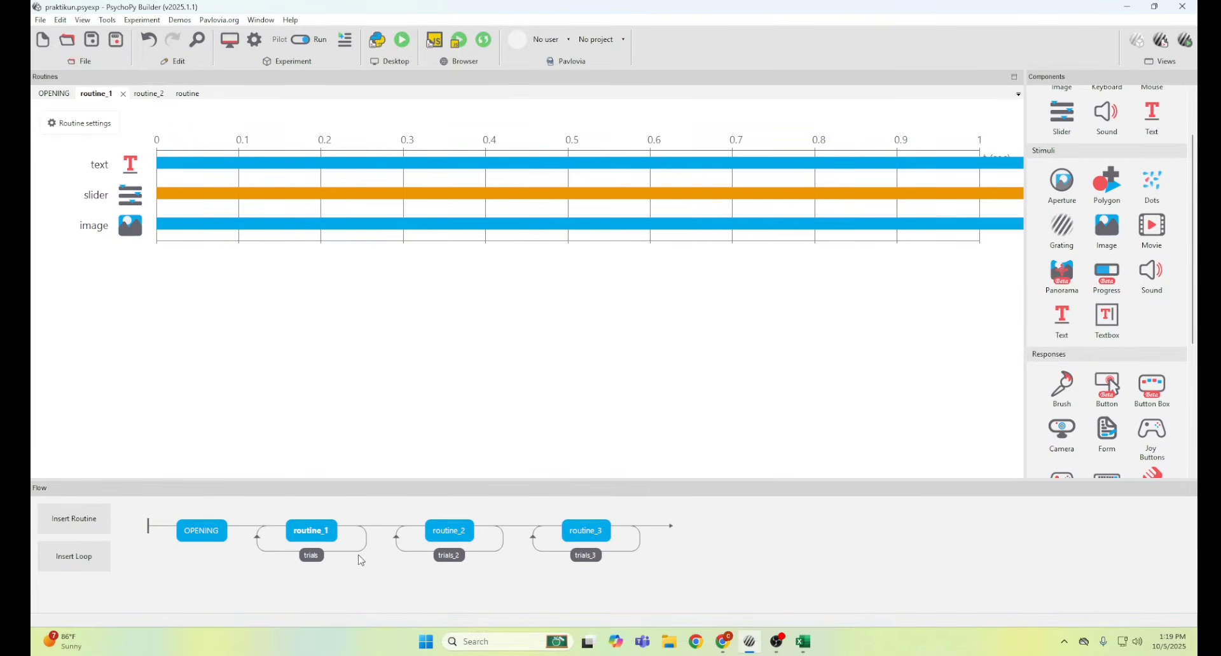
Load STIMULUS_GAMBAR from the eksperimen 2025 folder as the conditions file of the trials loop around routine_1
{"action": "left_click", "coordinate": [72, 561]}
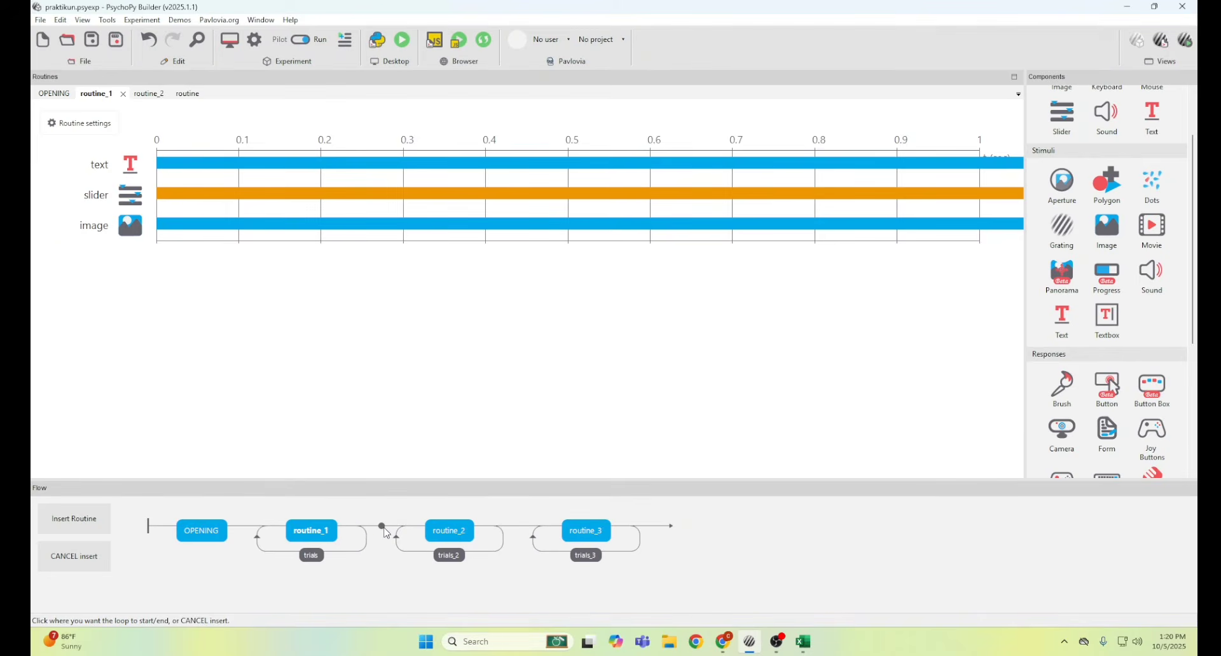
{"action": "left_click", "coordinate": [79, 552]}
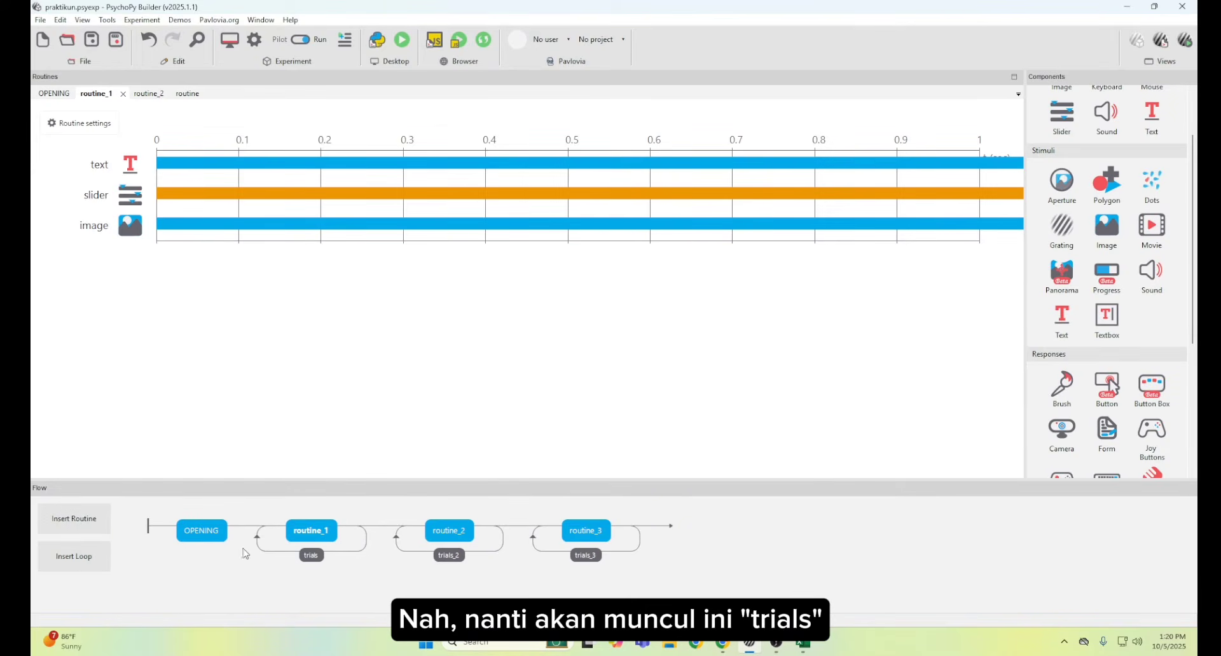
{"action": "left_click", "coordinate": [313, 557]}
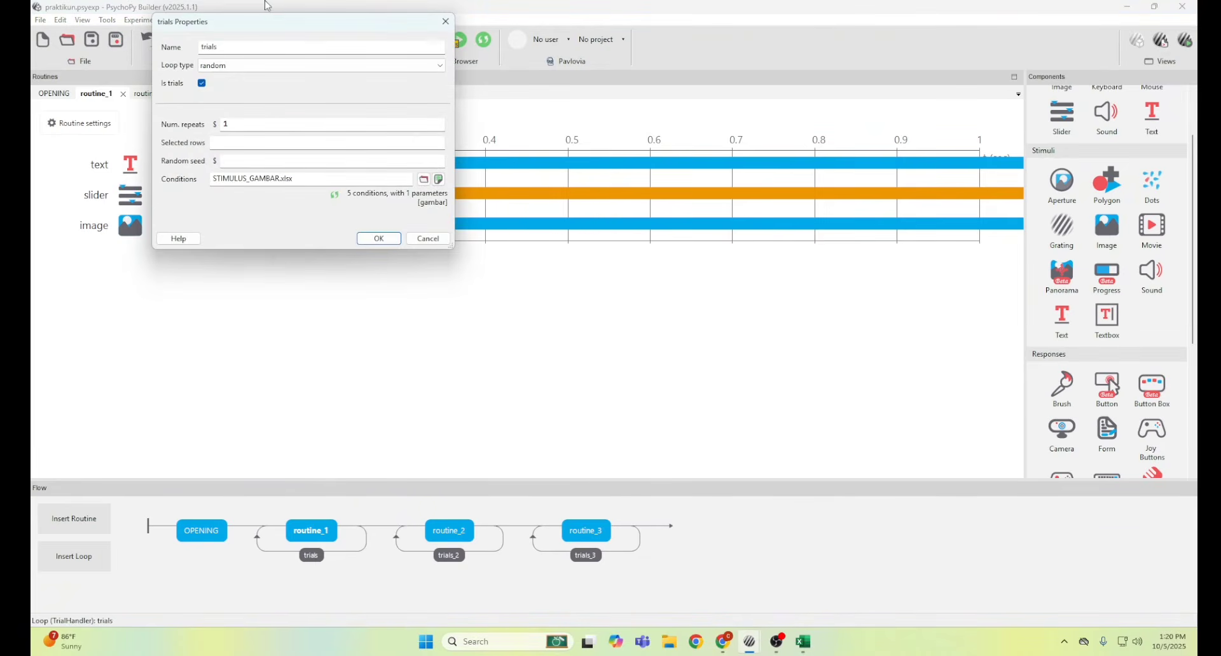
{"action": "left_click_drag", "start_coordinate": [288, 24], "coordinate": [591, 168]}
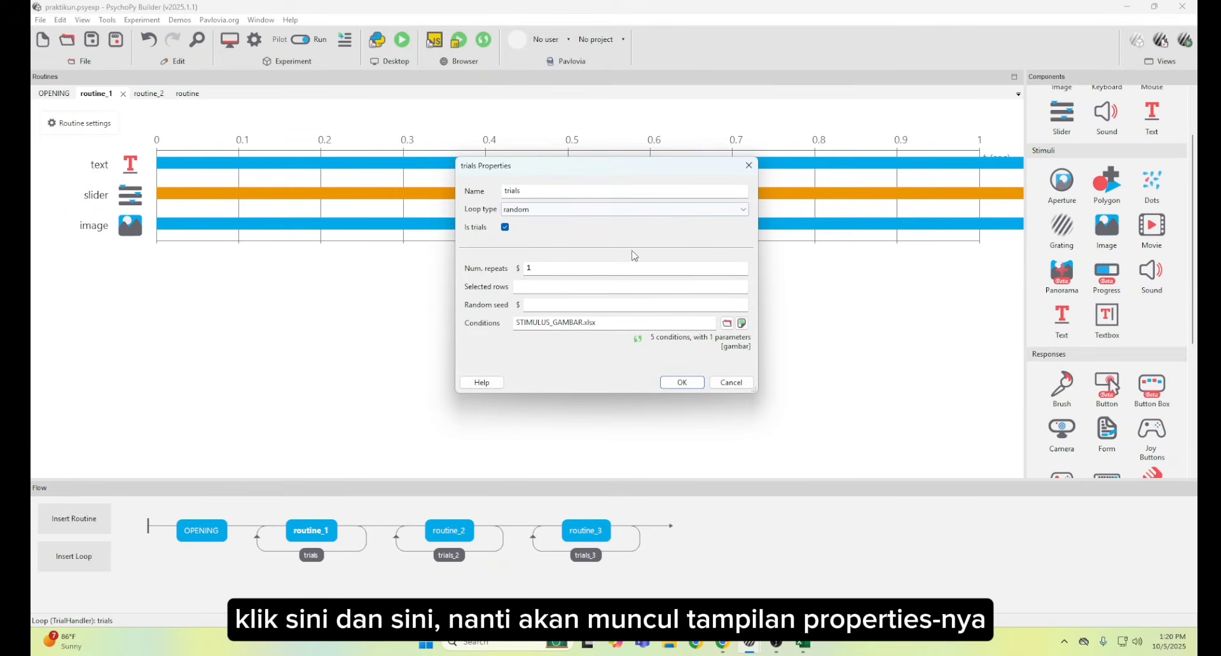
{"action": "left_click", "coordinate": [727, 323]}
{"action": "scroll", "coordinate": [704, 388], "scroll_direction": "down", "scroll_amount": 2}
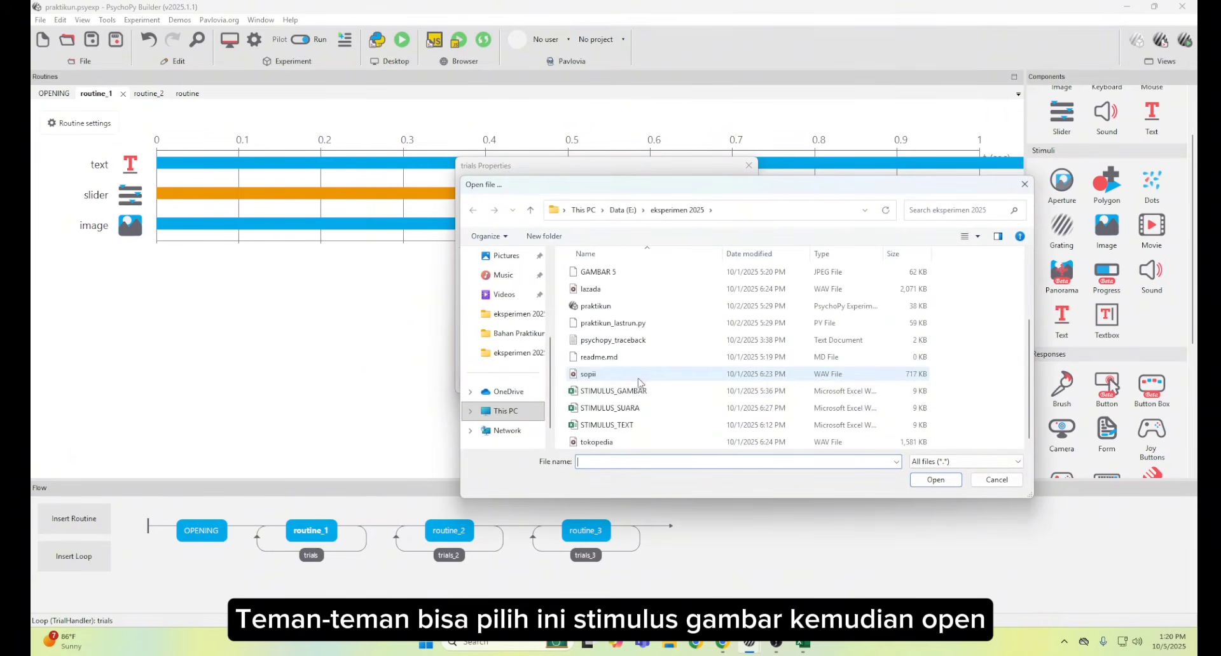
{"action": "left_click", "coordinate": [644, 393]}
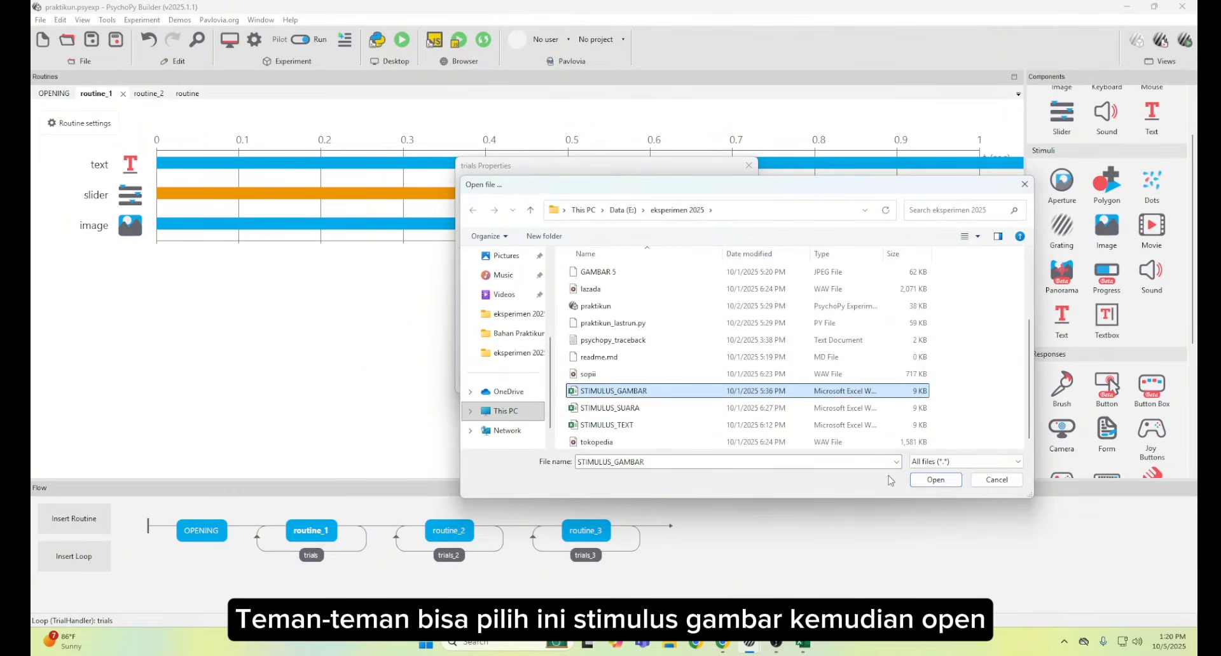
{"action": "left_click", "coordinate": [932, 481]}
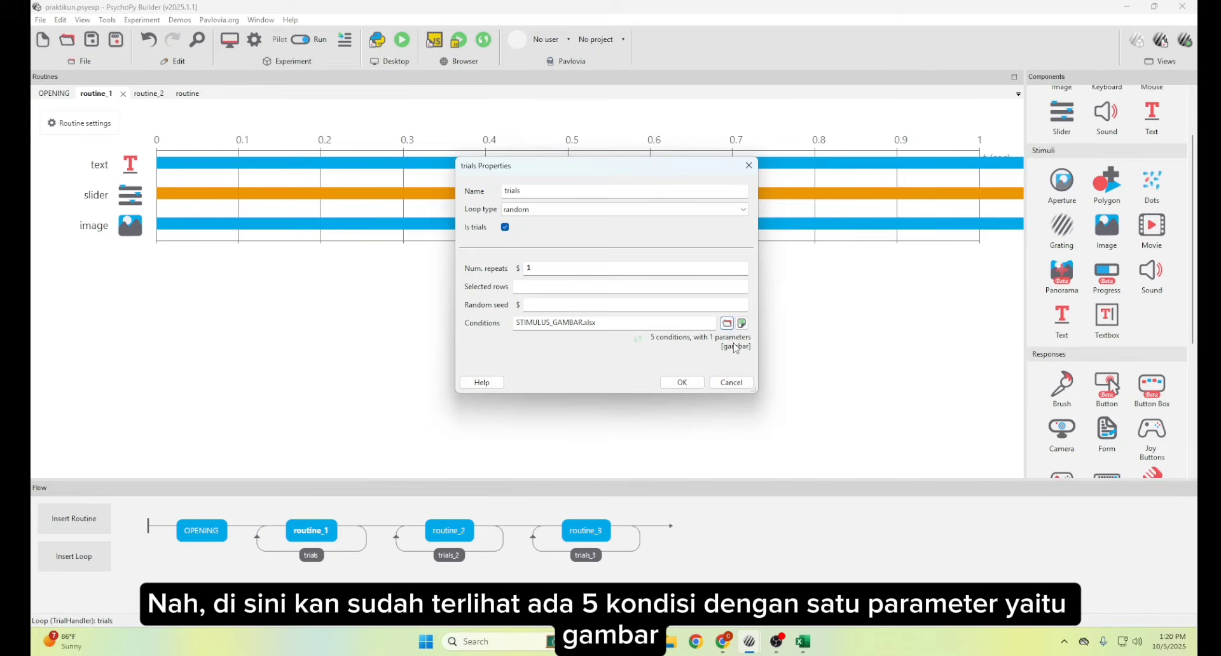
Preview the open Excel workbooks, keep the trials loop at 1 repeat per condition, and accept the loop properties
{"action": "mouse_move", "coordinate": [802, 642]}
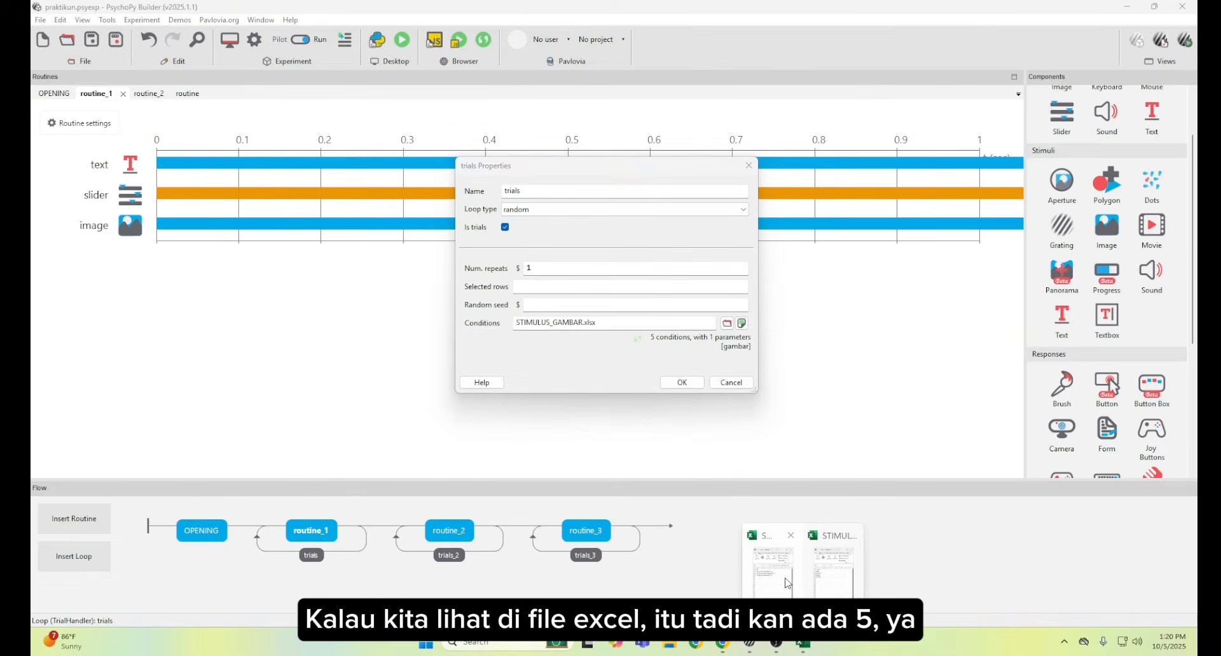
{"action": "mouse_move", "coordinate": [786, 583]}
{"action": "left_click", "coordinate": [577, 264]}
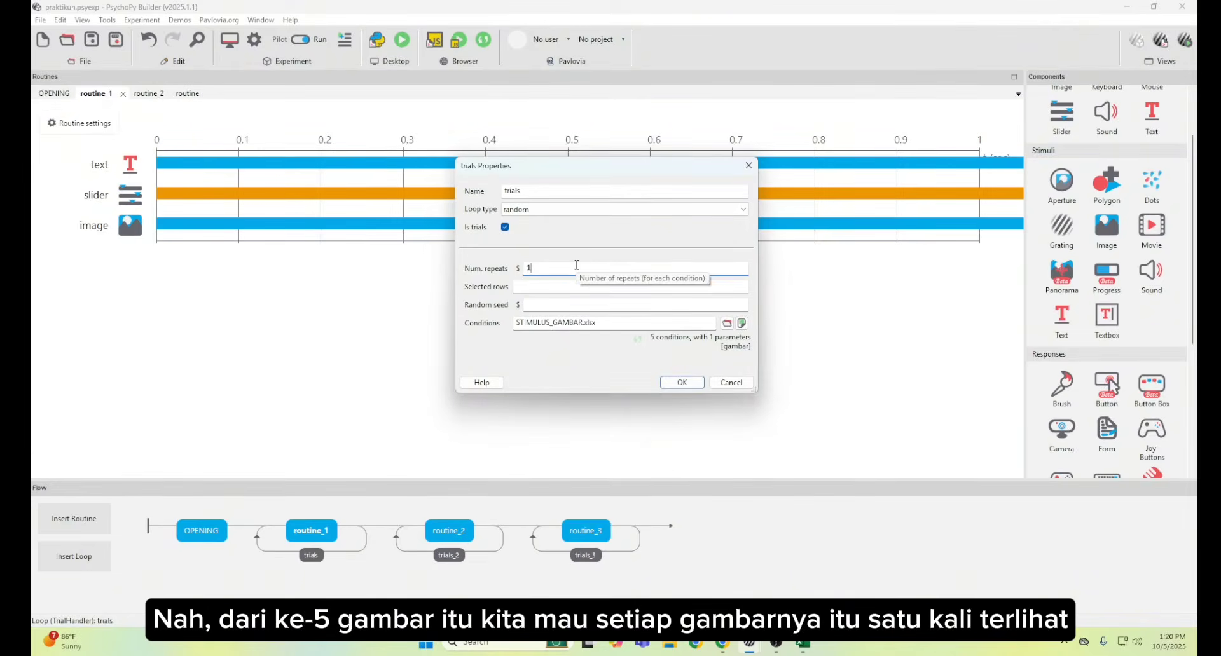
{"action": "double_click", "coordinate": [539, 268]}
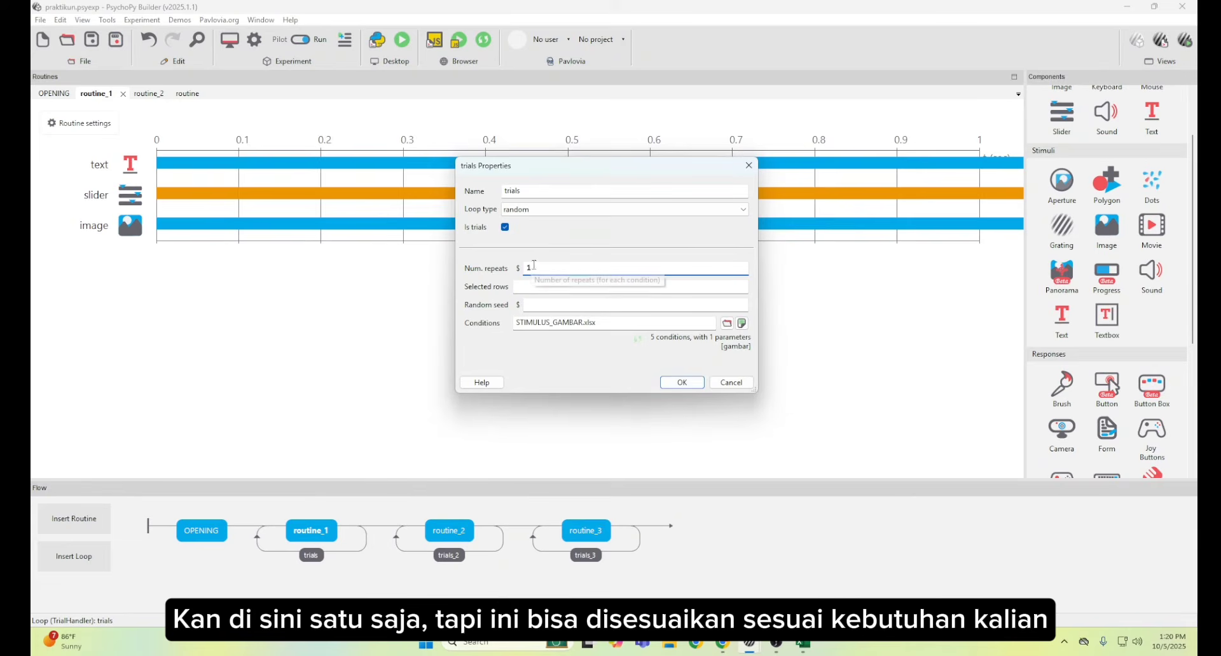
{"action": "double_click", "coordinate": [525, 270]}
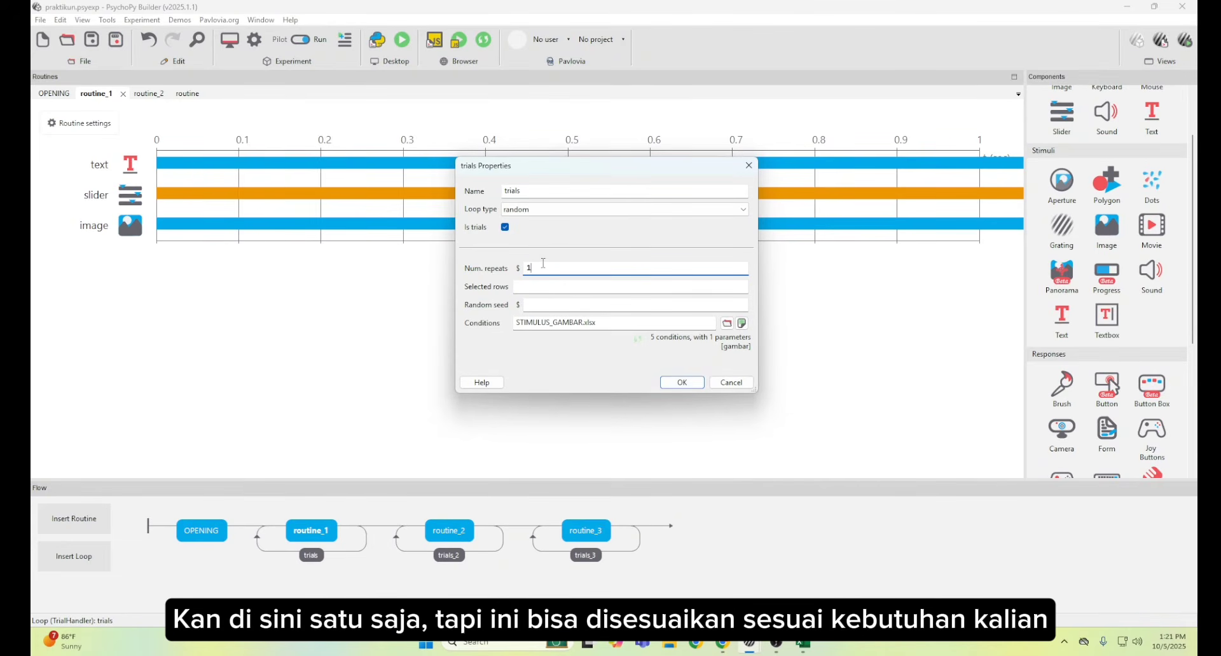
{"action": "double_click", "coordinate": [533, 268]}
{"action": "left_click", "coordinate": [682, 382]}
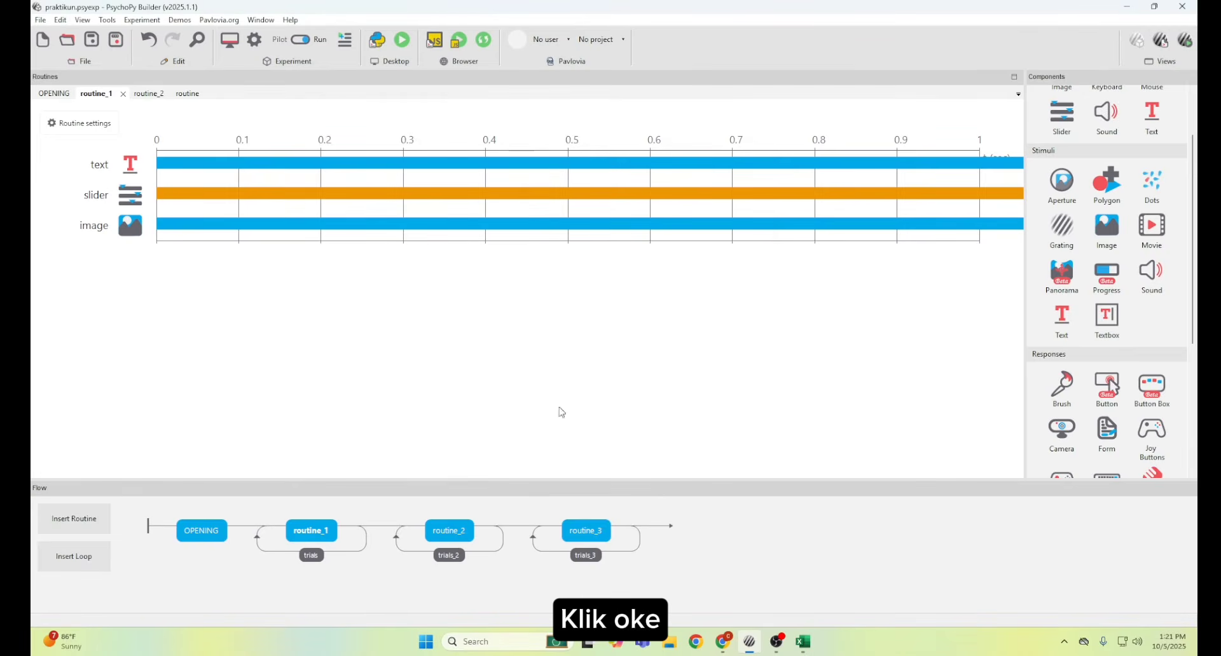
Review the $gambar variable in the image component of routine_1 and accept its properties
{"action": "left_click", "coordinate": [319, 539]}
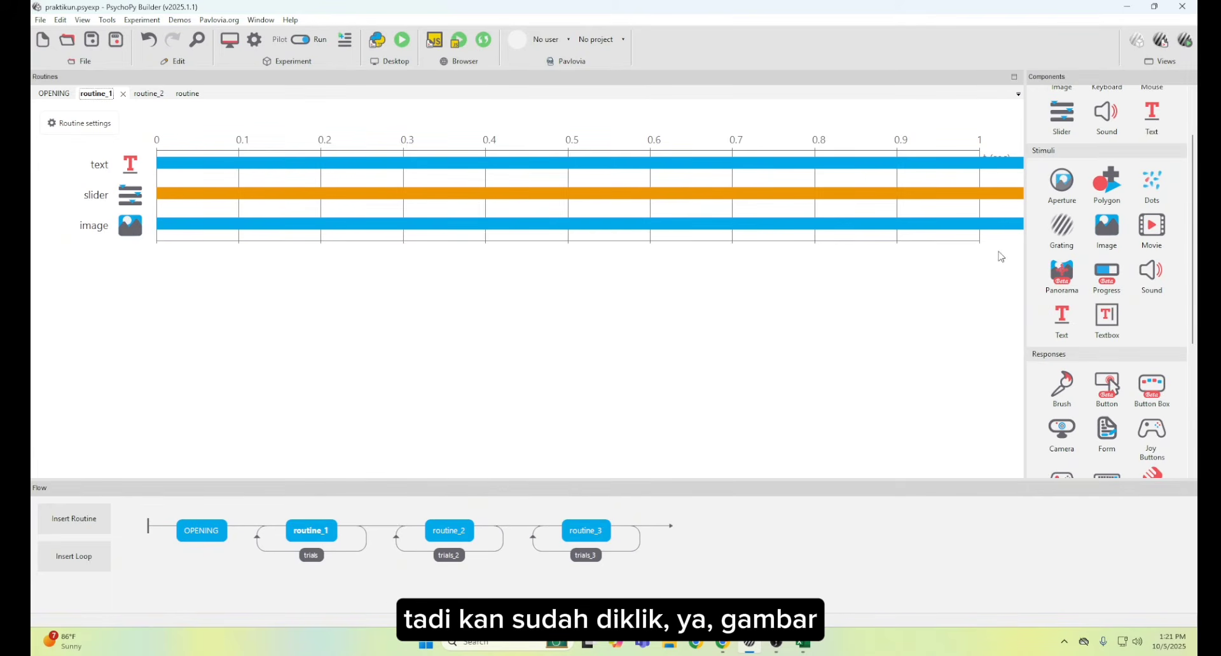
{"action": "left_click", "coordinate": [370, 224]}
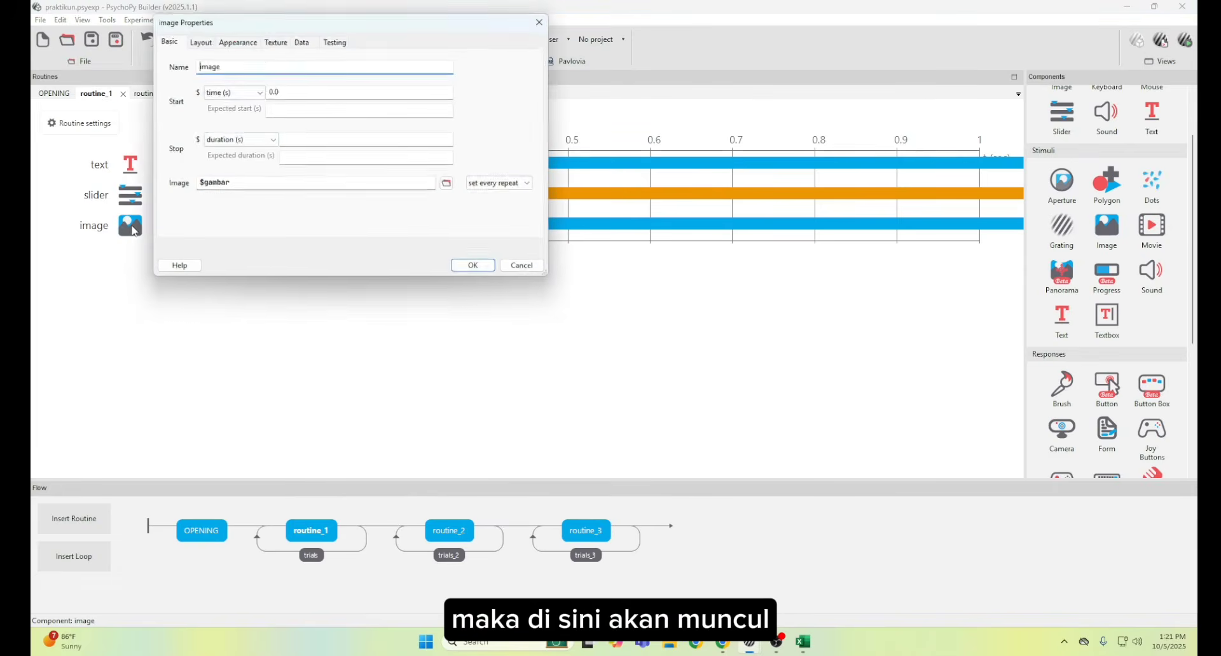
{"action": "left_click_drag", "start_coordinate": [293, 23], "coordinate": [574, 106]}
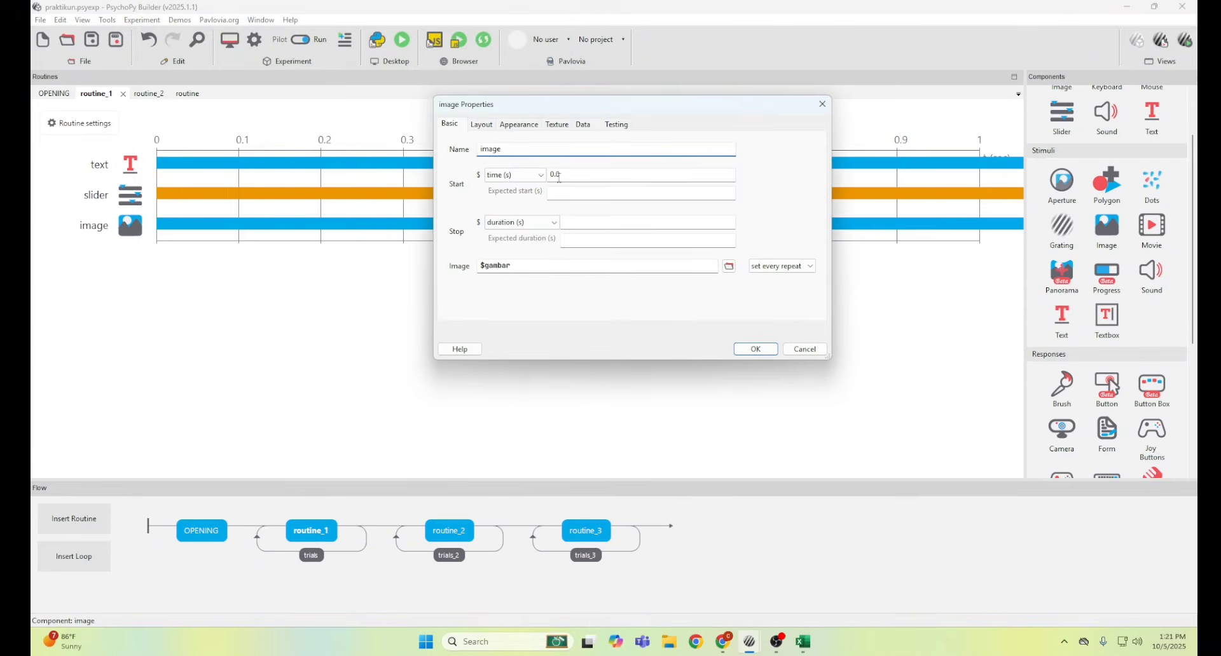
{"action": "left_click", "coordinate": [555, 270]}
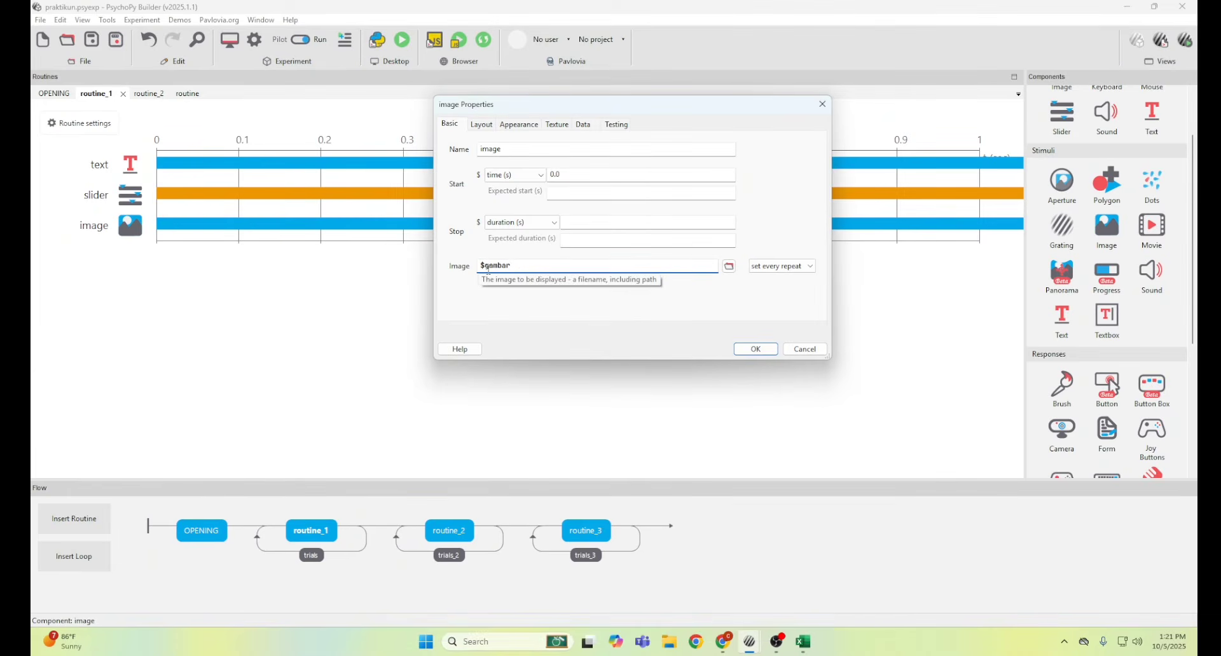
{"action": "double_click", "coordinate": [517, 266]}
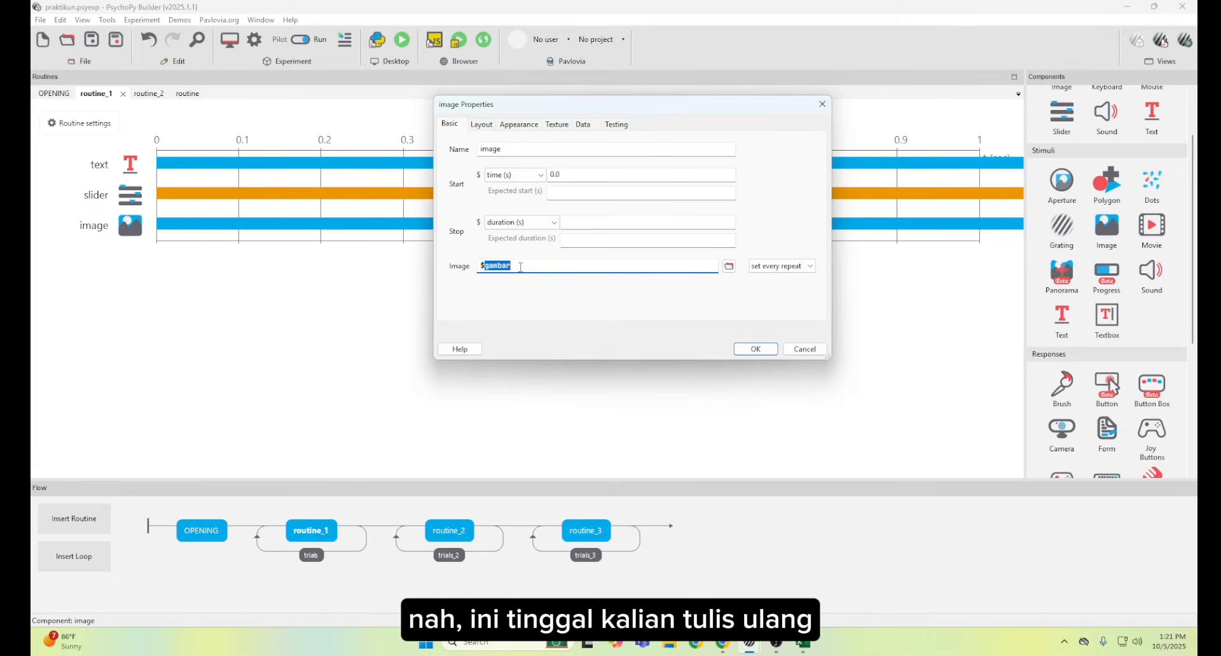
{"action": "left_click", "coordinate": [482, 266]}
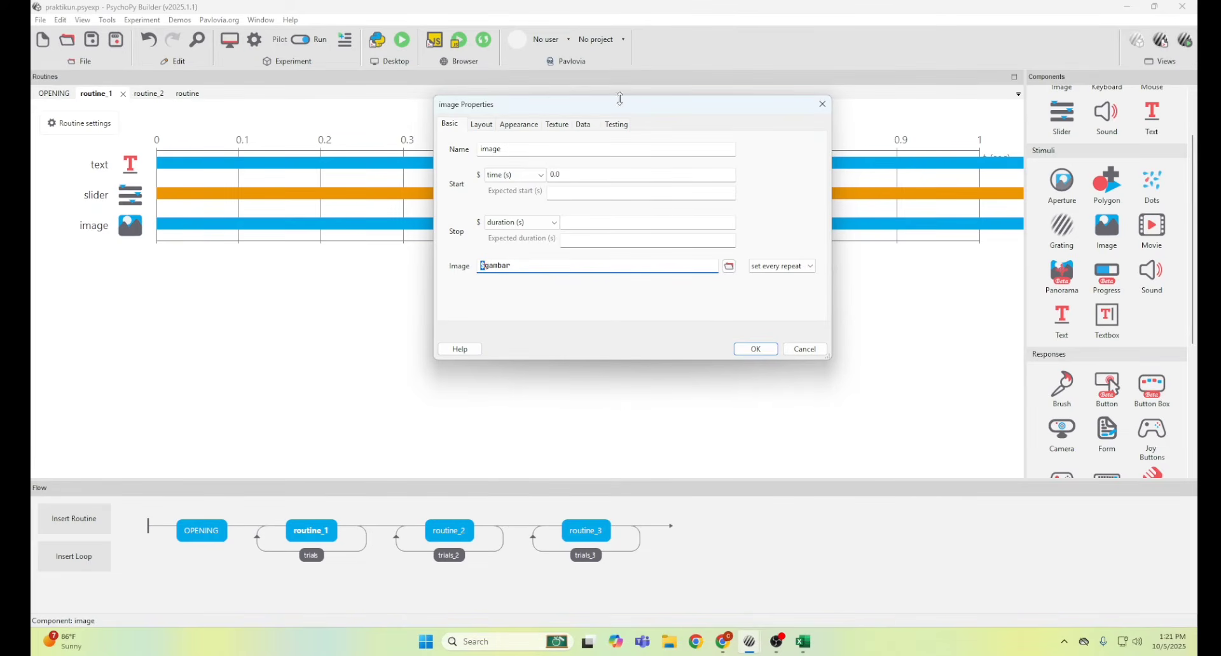
{"action": "left_click_drag", "start_coordinate": [620, 102], "coordinate": [641, 173]}
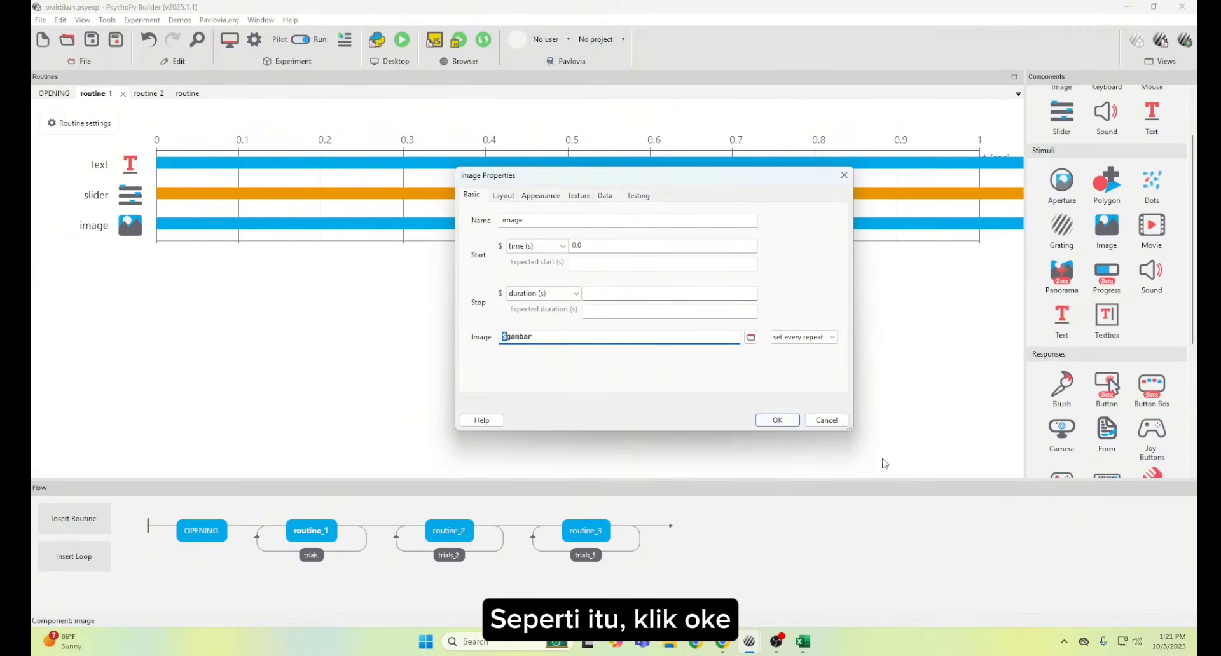
{"action": "left_click", "coordinate": [785, 423]}
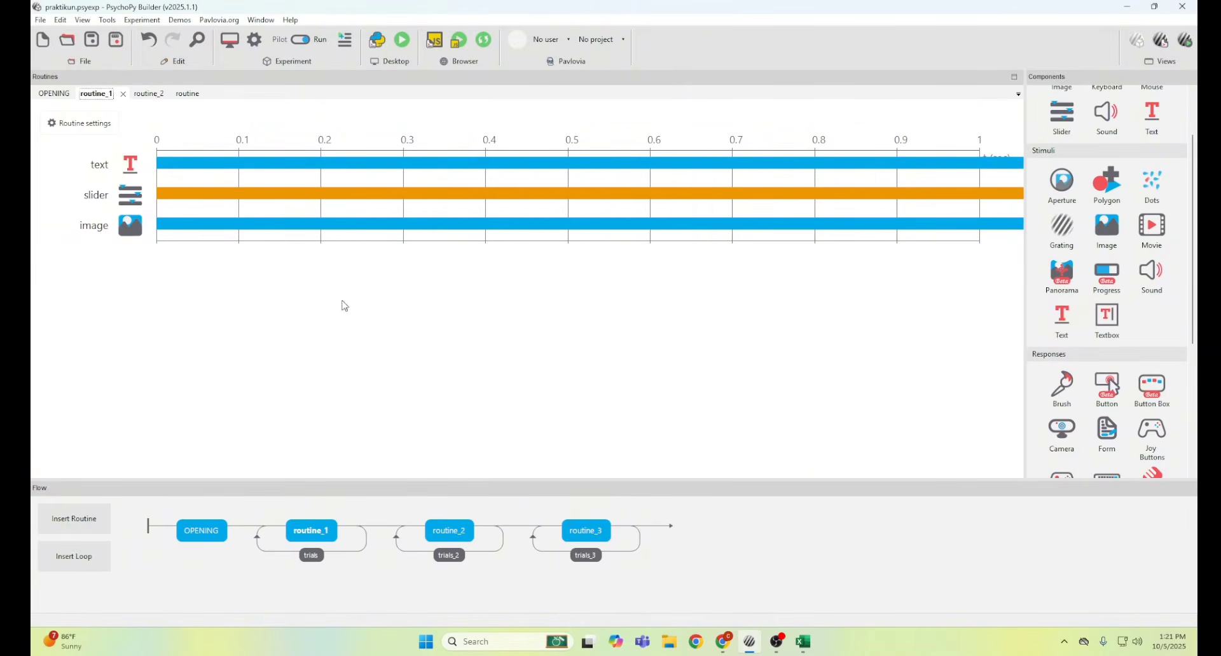
Examine the layout position of the text component in routine_1 and accept its properties
{"action": "left_click", "coordinate": [131, 166]}
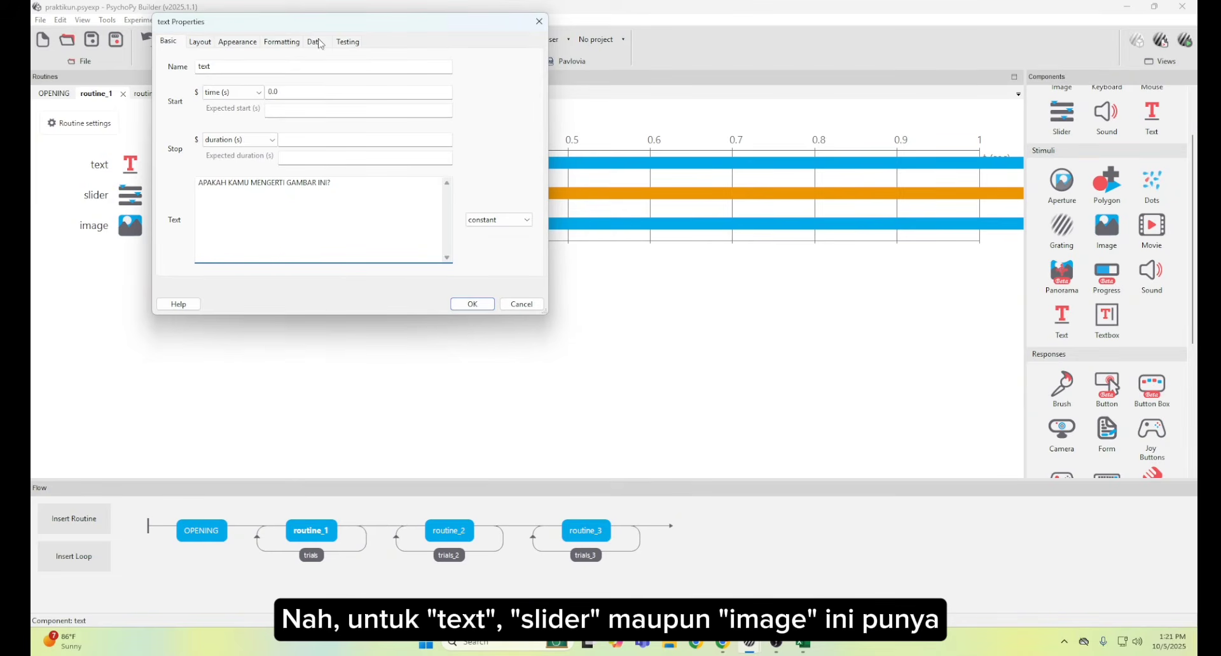
{"action": "left_click_drag", "start_coordinate": [393, 31], "coordinate": [758, 168]}
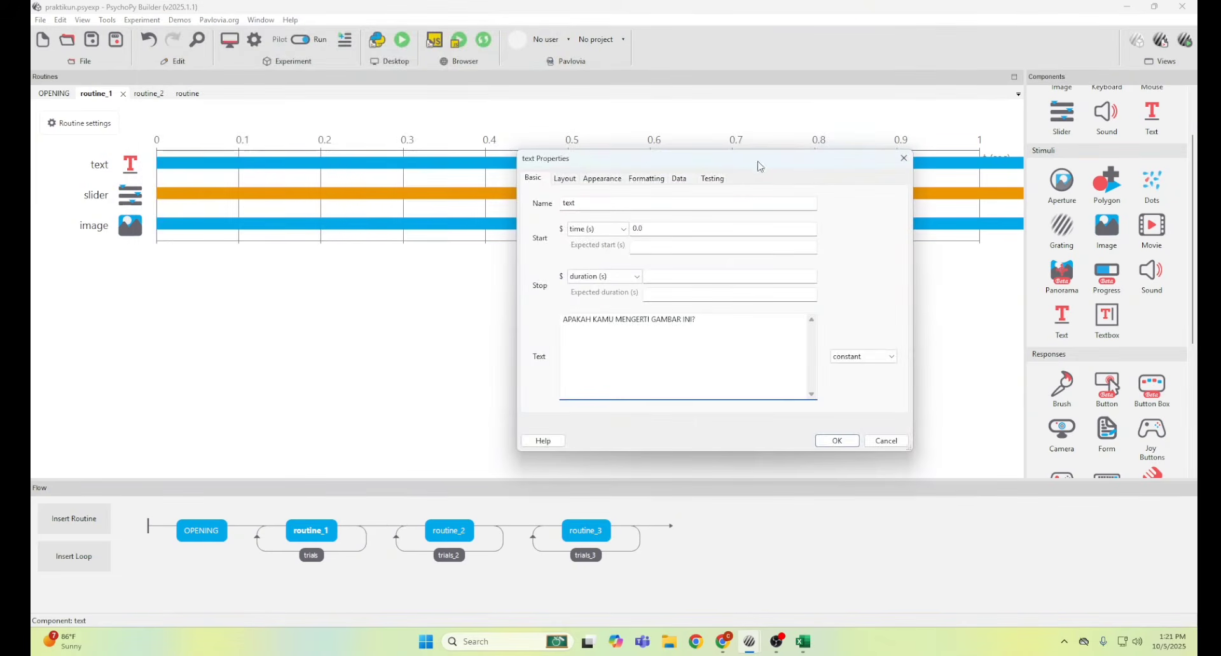
{"action": "left_click", "coordinate": [575, 183]}
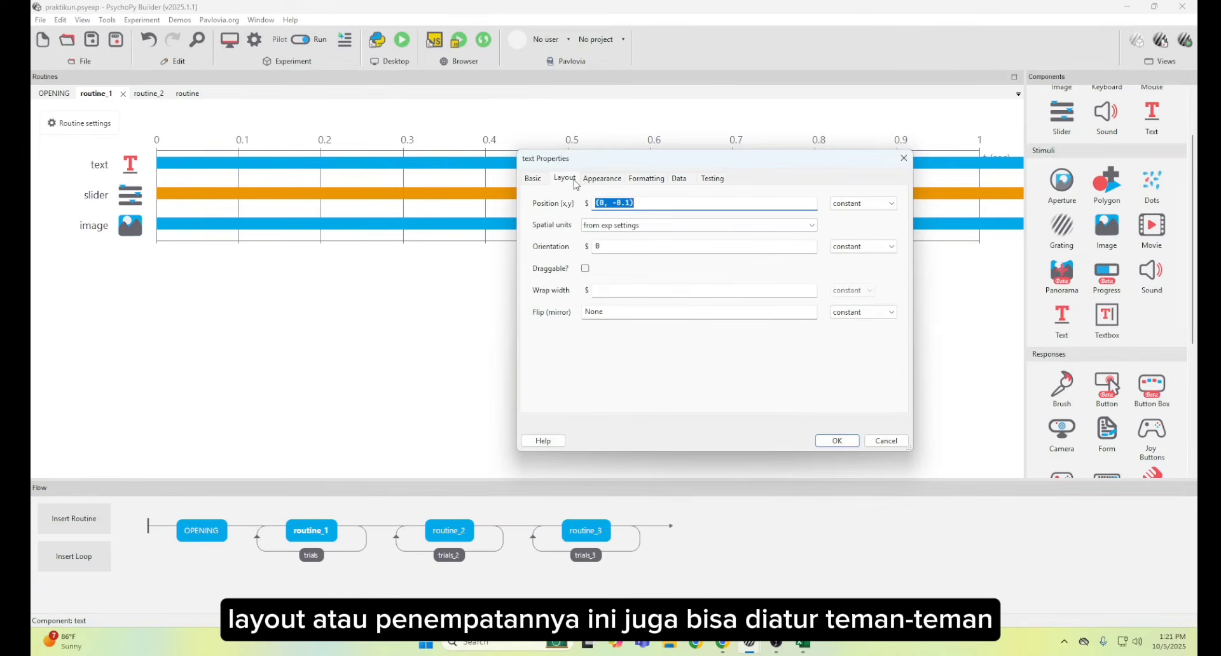
{"action": "left_click", "coordinate": [644, 204]}
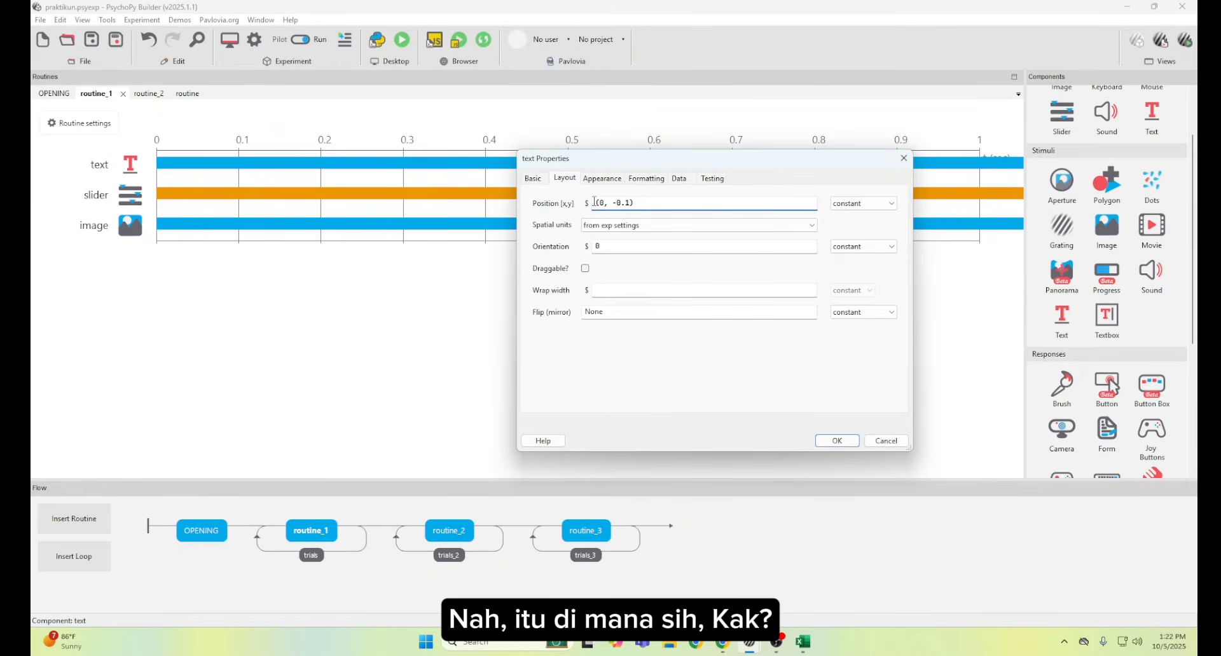
{"action": "left_click", "coordinate": [837, 441]}
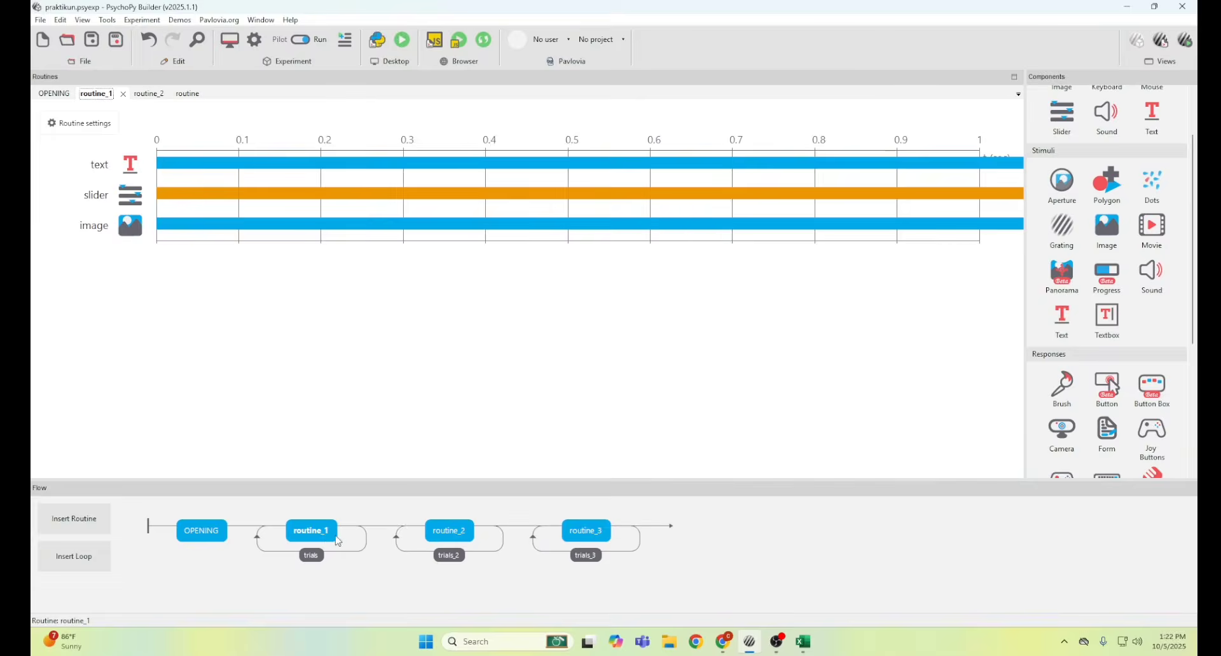
Switch to routine_2, review the A and D key instructions in the text_2 component, and accept its properties
{"action": "left_click", "coordinate": [455, 536]}
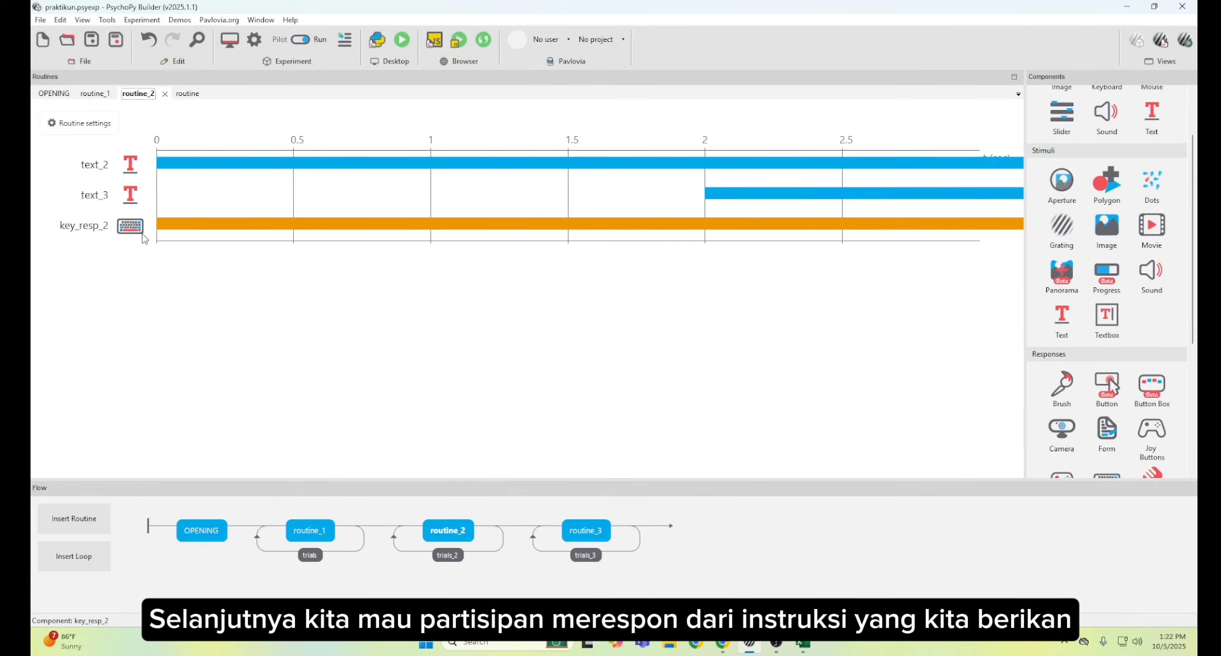
{"action": "left_click", "coordinate": [131, 195]}
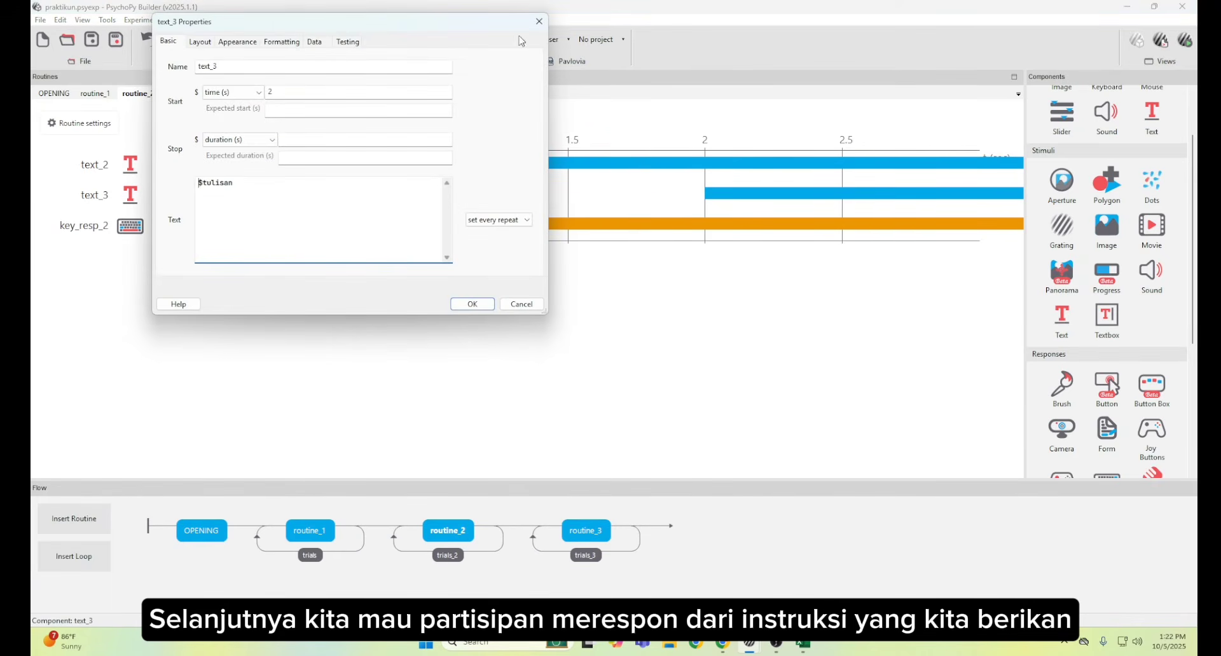
{"action": "left_click", "coordinate": [539, 21]}
{"action": "left_click", "coordinate": [129, 170]}
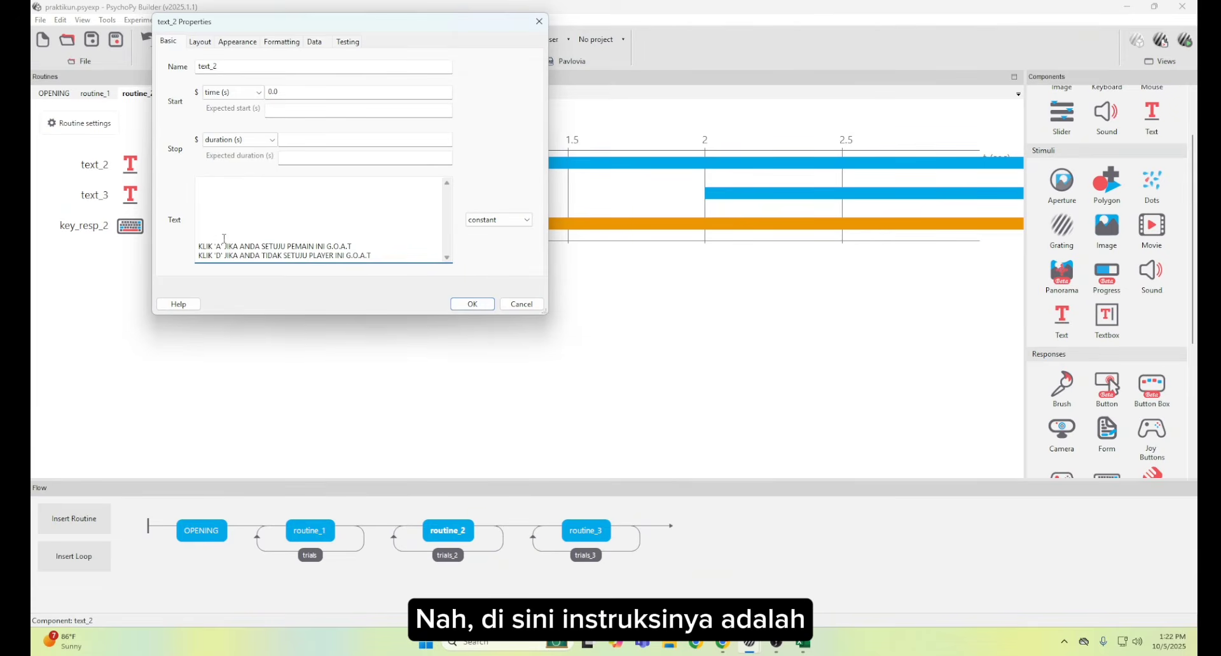
{"action": "left_click_drag", "start_coordinate": [198, 246], "coordinate": [337, 256]}
{"action": "left_click", "coordinate": [372, 244]}
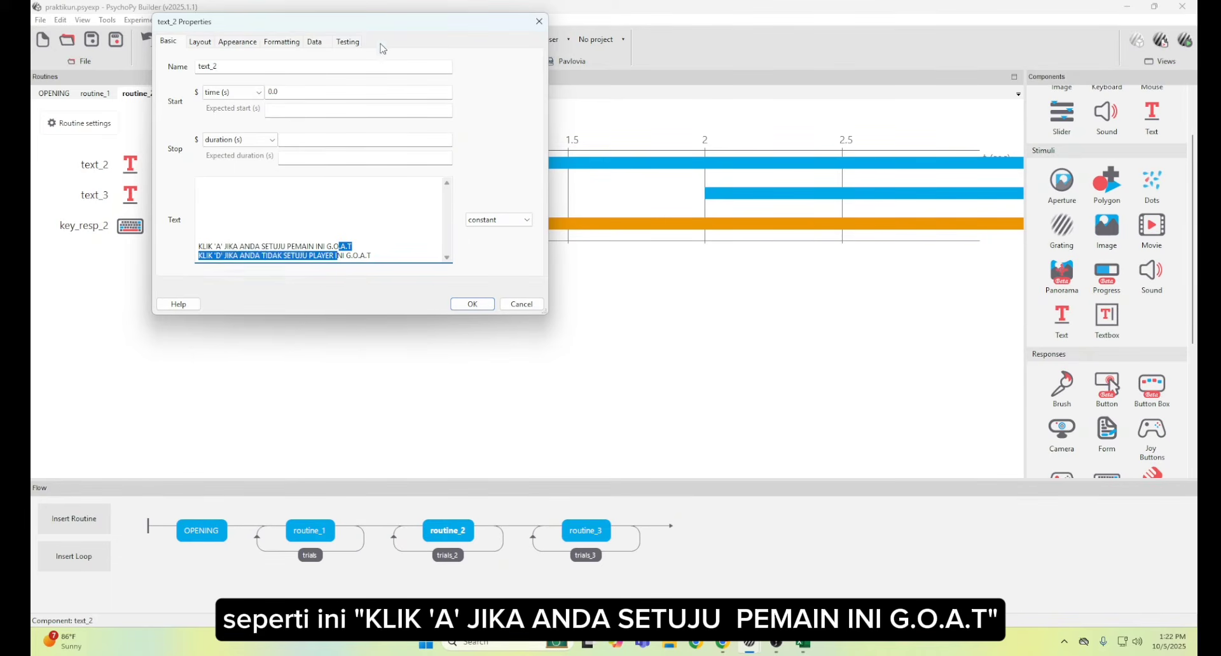
{"action": "left_click_drag", "start_coordinate": [385, 28], "coordinate": [618, 120]}
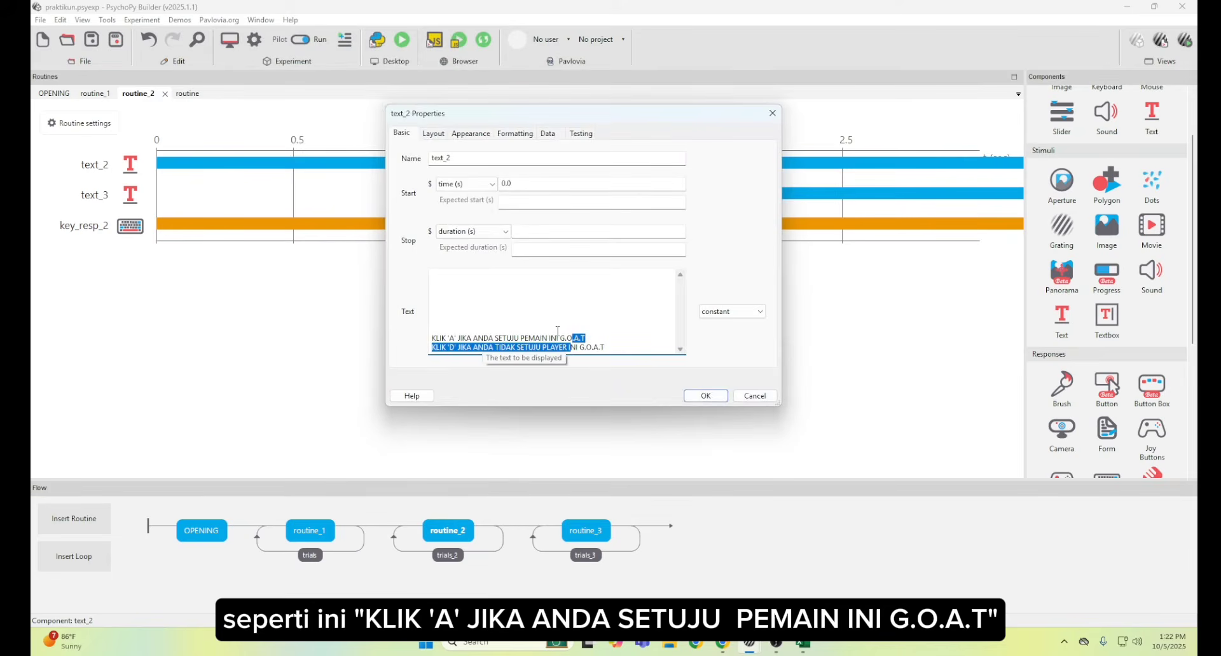
{"action": "left_click", "coordinate": [605, 339]}
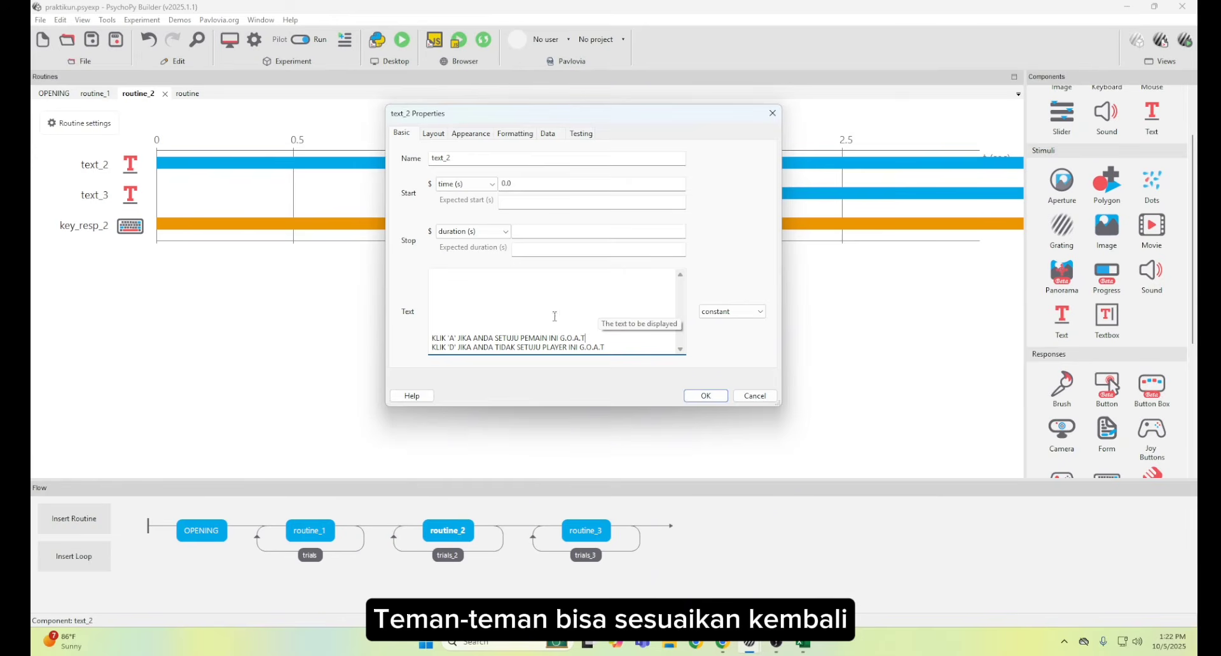
{"action": "left_click", "coordinate": [705, 396]}
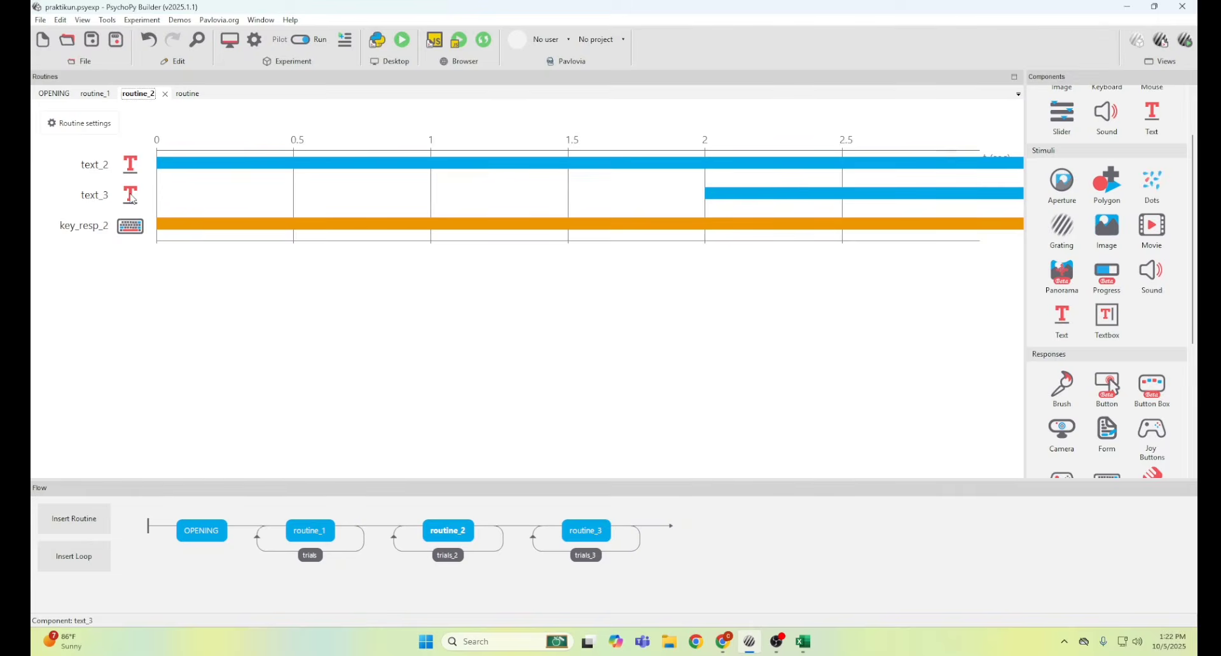
Compare the $tulisan variable in routine_2's text_3 component with the entries in the STIMULUS_TEXT workbook, and close the component properties
{"action": "left_click", "coordinate": [131, 196]}
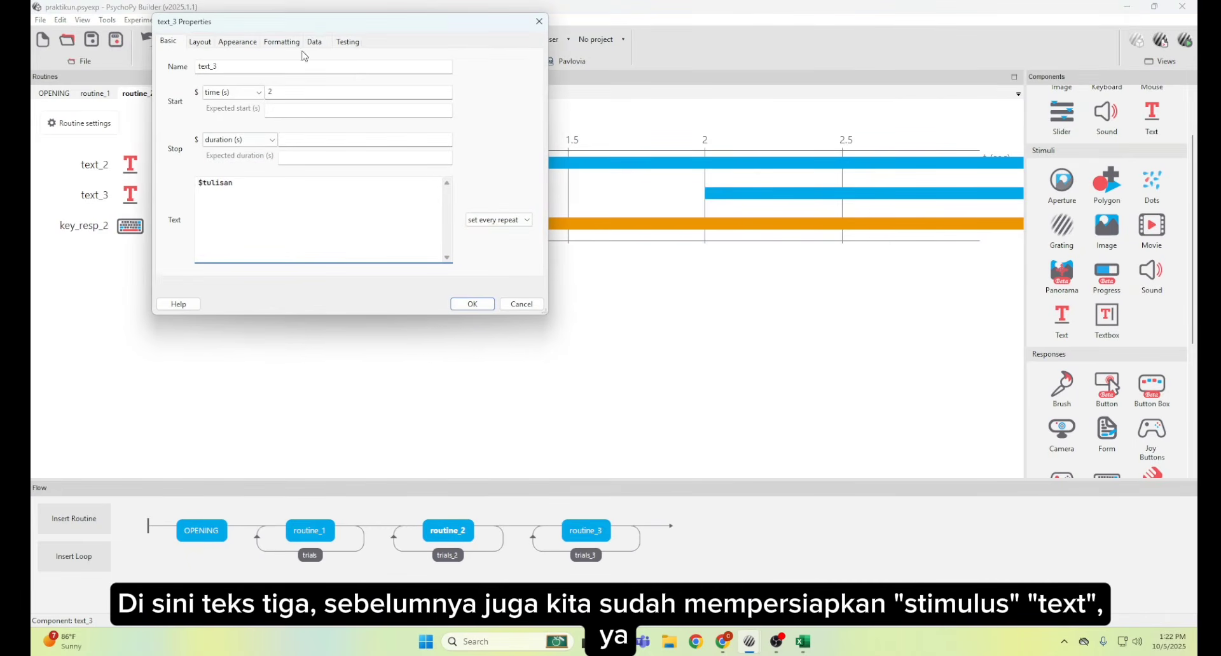
{"action": "left_click_drag", "start_coordinate": [327, 25], "coordinate": [626, 145]}
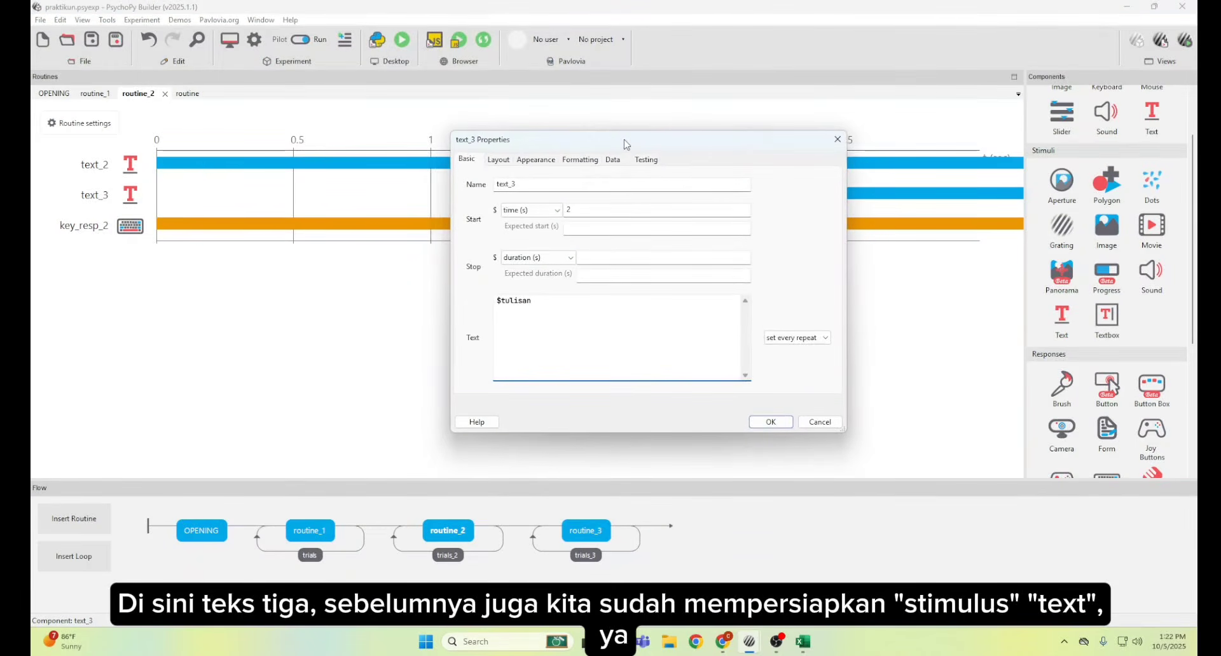
{"action": "left_click", "coordinate": [809, 641]}
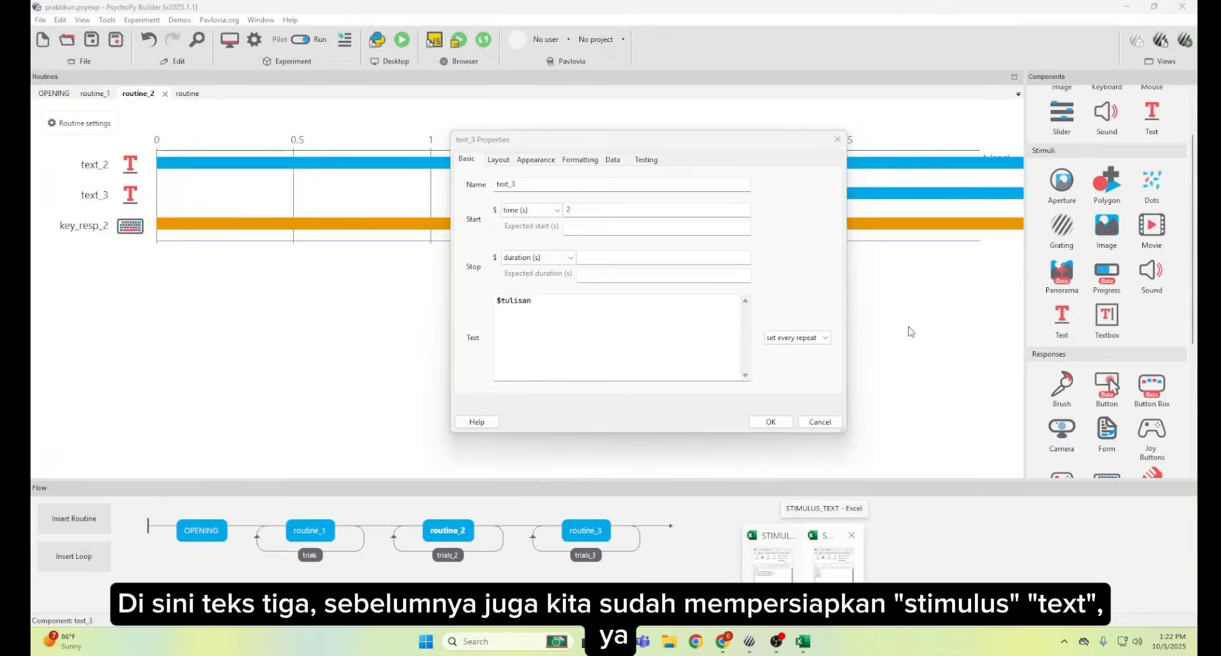
{"action": "left_click", "coordinate": [845, 571]}
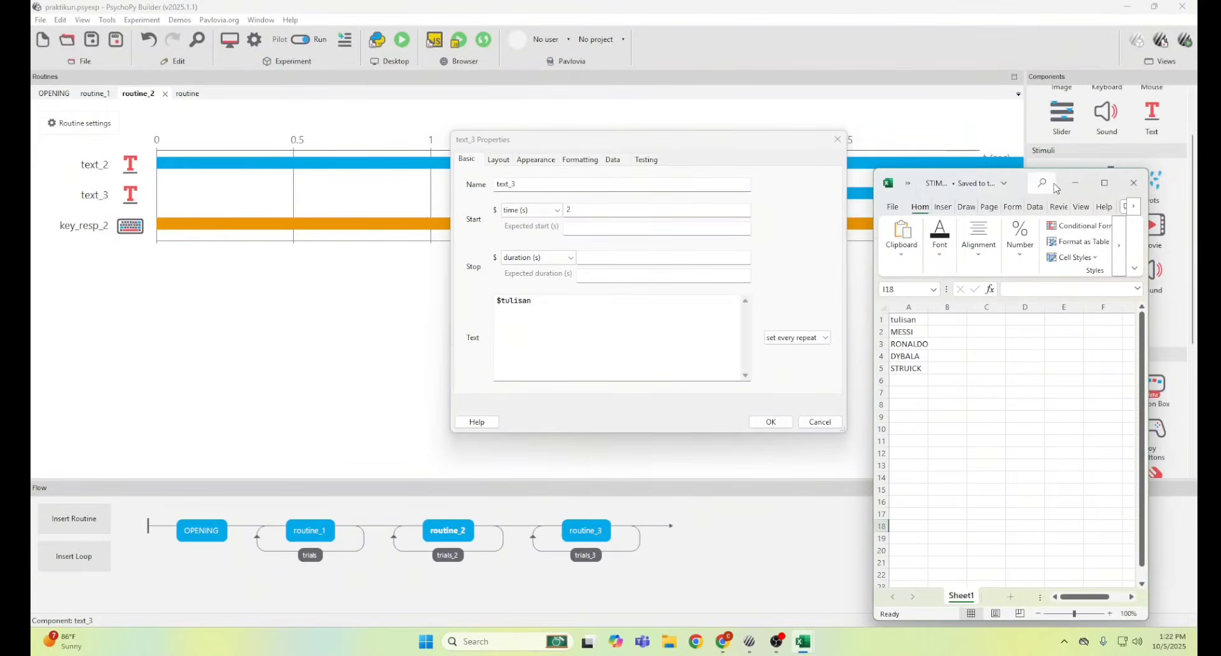
{"action": "left_click_drag", "start_coordinate": [1055, 188], "coordinate": [1037, 129]}
{"action": "left_click", "coordinate": [897, 263]}
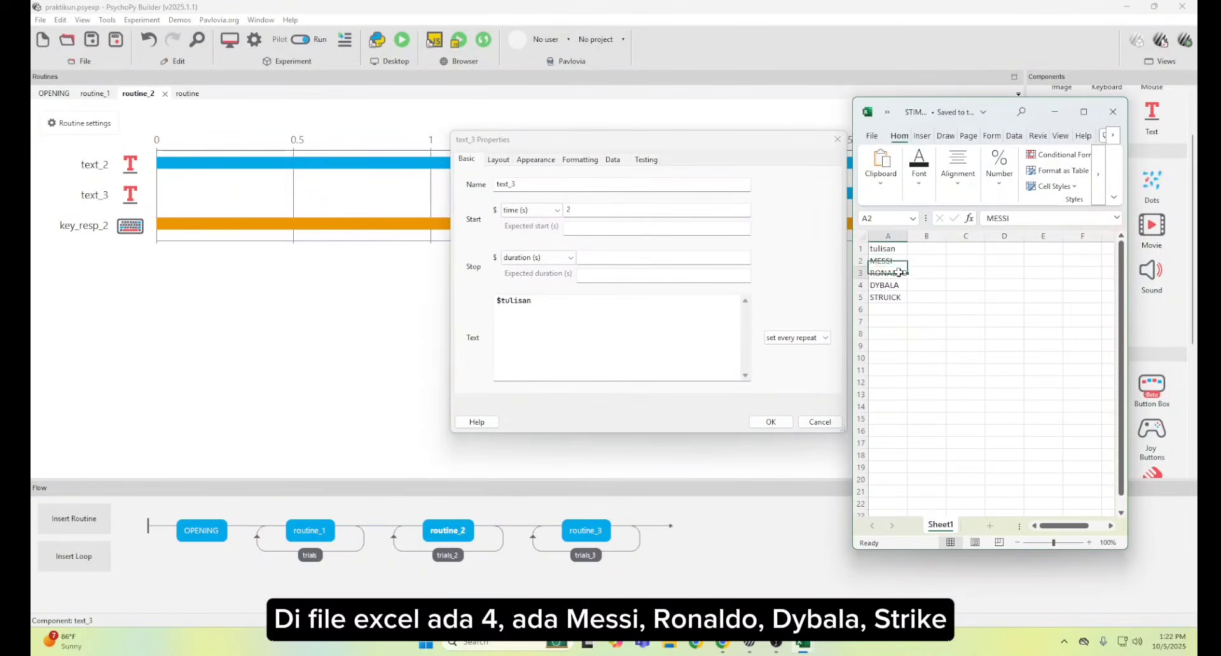
{"action": "left_click", "coordinate": [897, 272]}
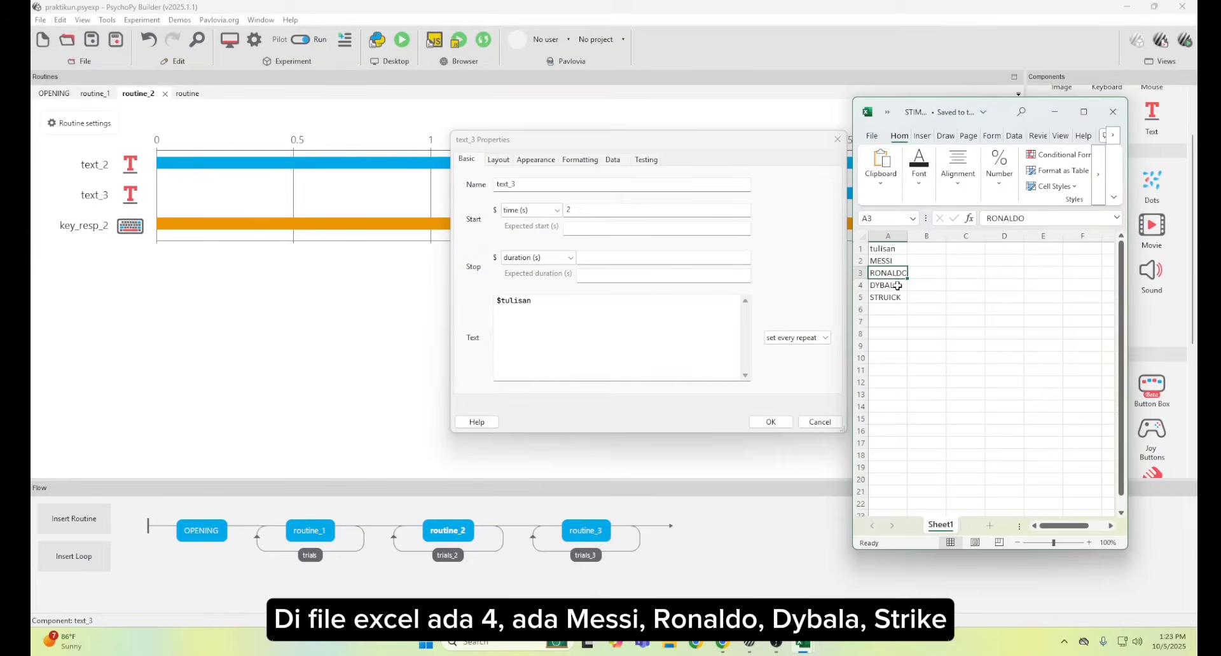
{"action": "left_click", "coordinate": [897, 285]}
{"action": "left_click", "coordinate": [897, 296]}
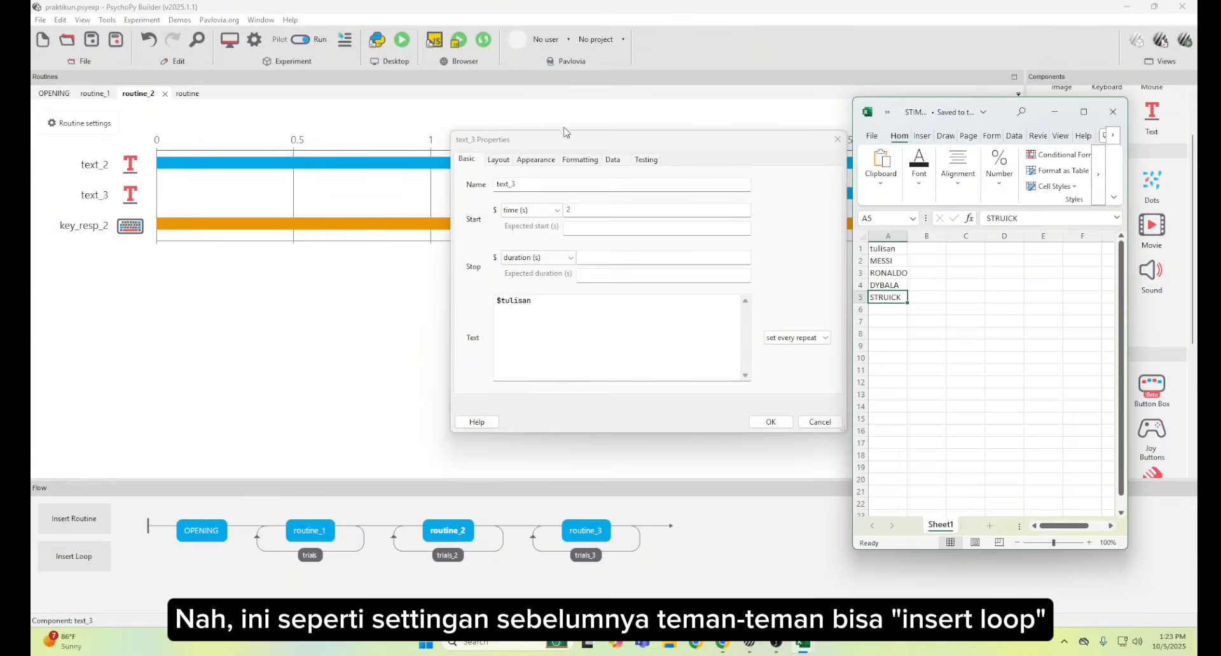
{"action": "left_click_drag", "start_coordinate": [568, 144], "coordinate": [517, 99]}
{"action": "left_click", "coordinate": [786, 94]}
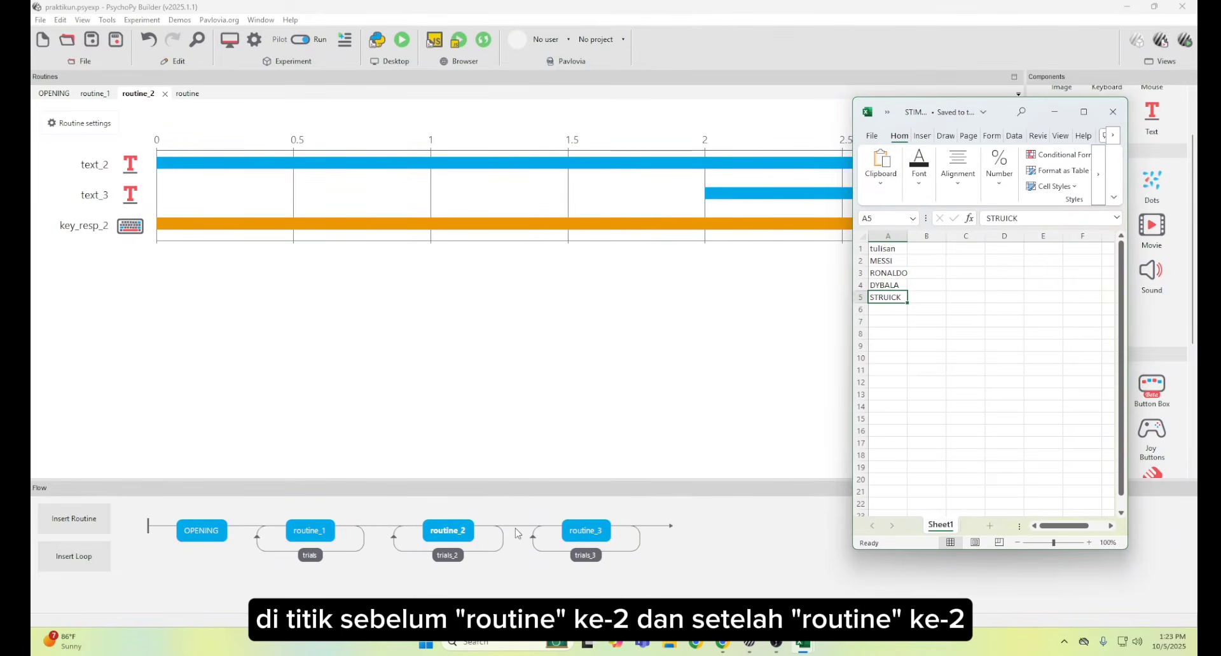
Load STIMULUS_TEXT.xlsx as the conditions file of the trials_2 loop, keep 1 repeat, and accept the loop properties
{"action": "left_click", "coordinate": [447, 557]}
{"action": "left_click_drag", "start_coordinate": [365, 24], "coordinate": [661, 132]}
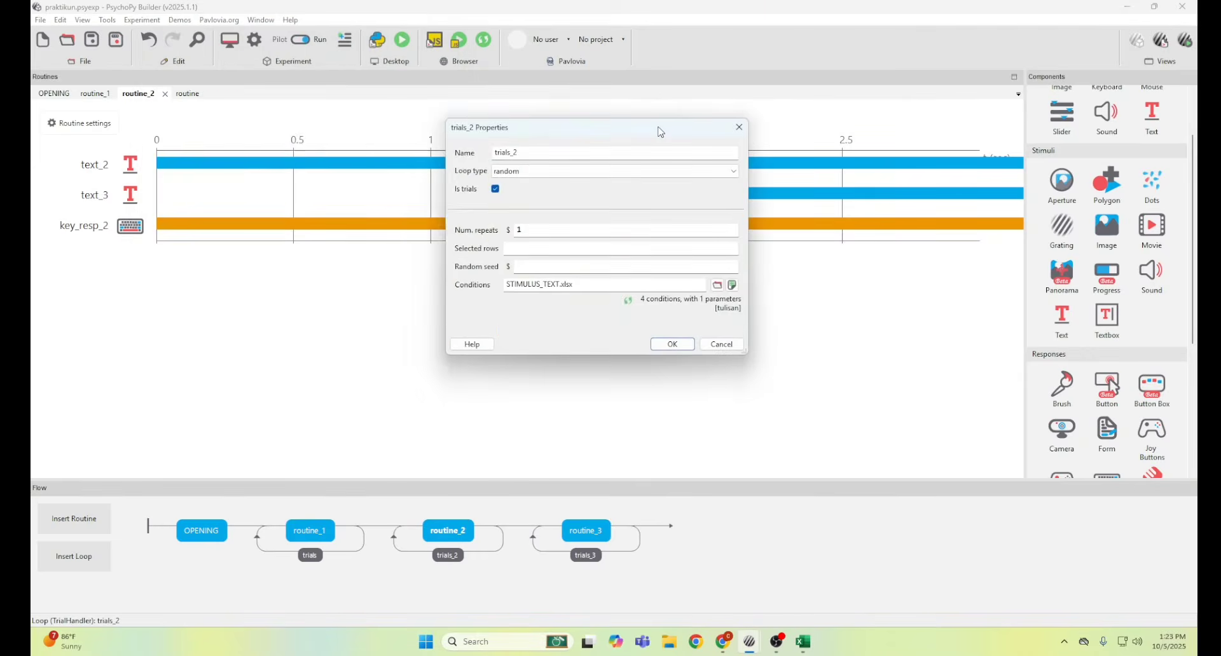
{"action": "left_click", "coordinate": [717, 285]}
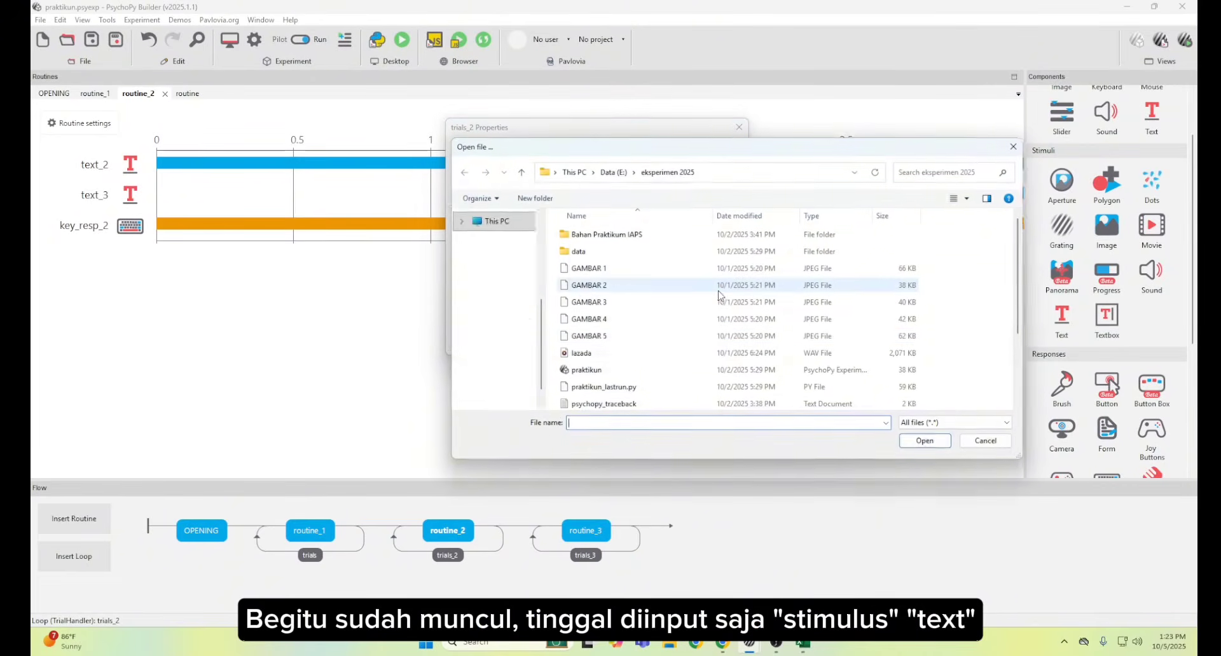
{"action": "scroll", "coordinate": [680, 349], "scroll_direction": "down", "scroll_amount": 2}
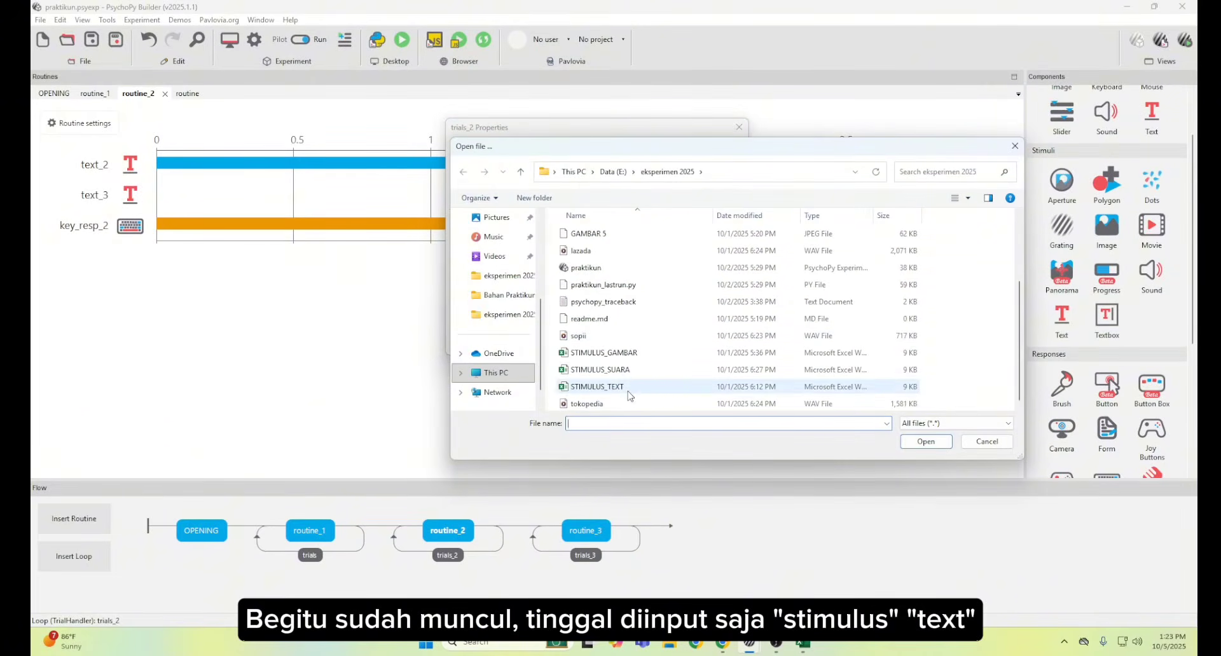
{"action": "left_click", "coordinate": [597, 387]}
{"action": "left_click", "coordinate": [927, 441]}
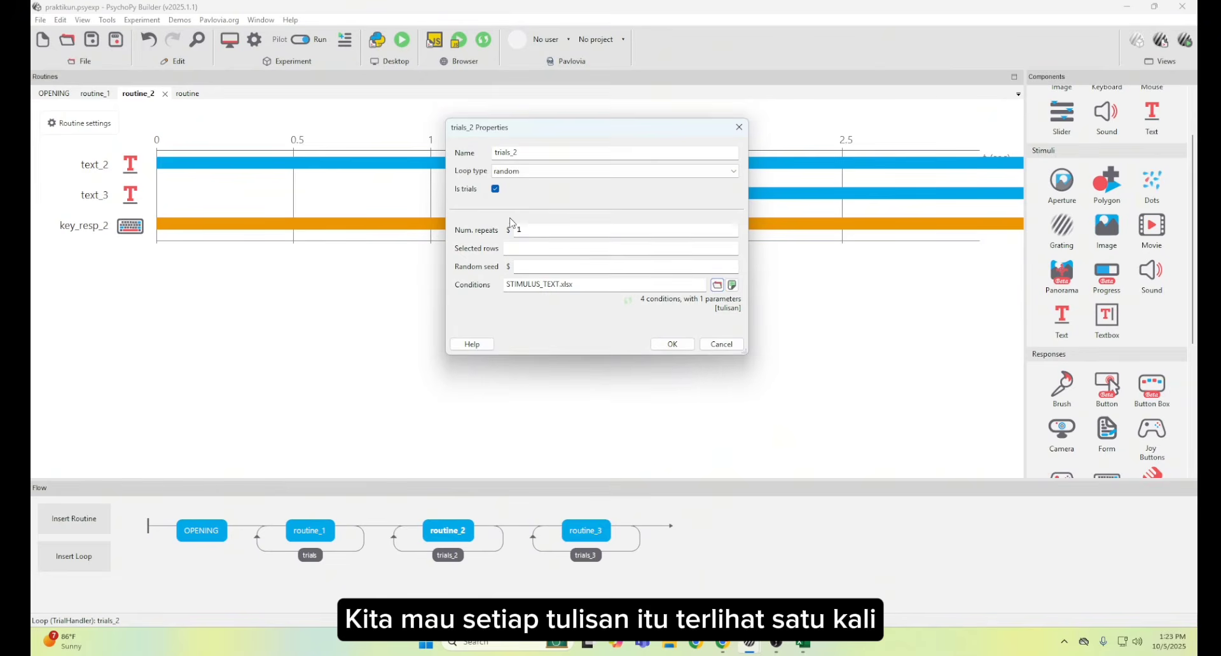
{"action": "left_click", "coordinate": [522, 231]}
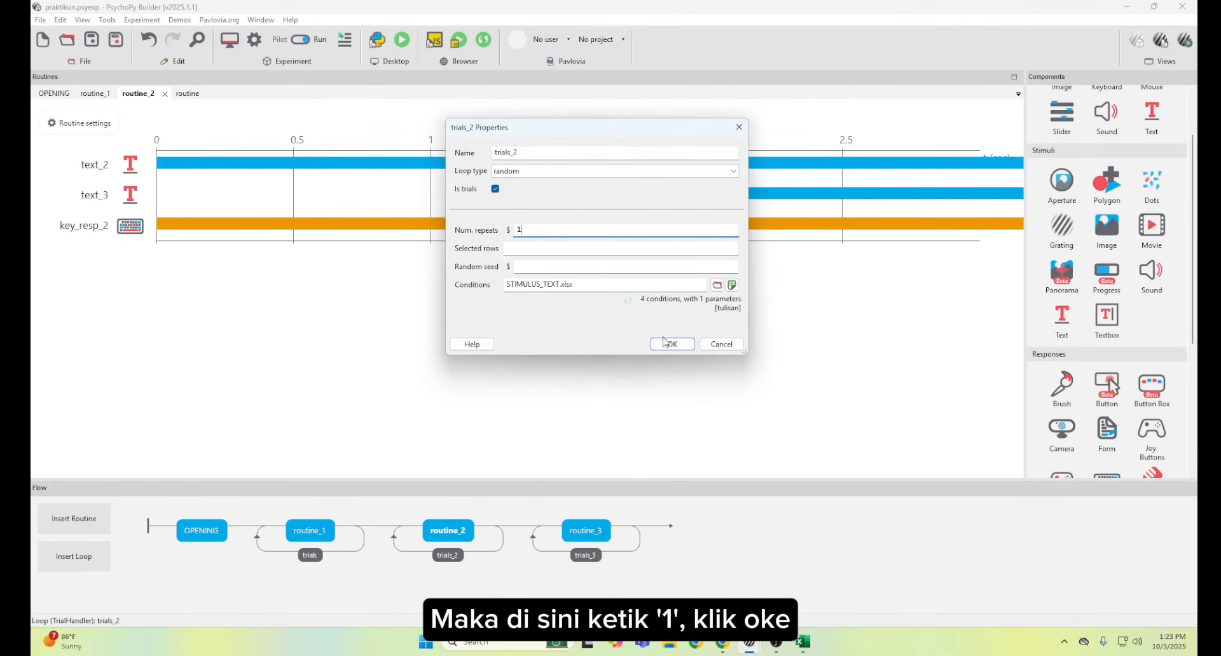
{"action": "left_click", "coordinate": [665, 344]}
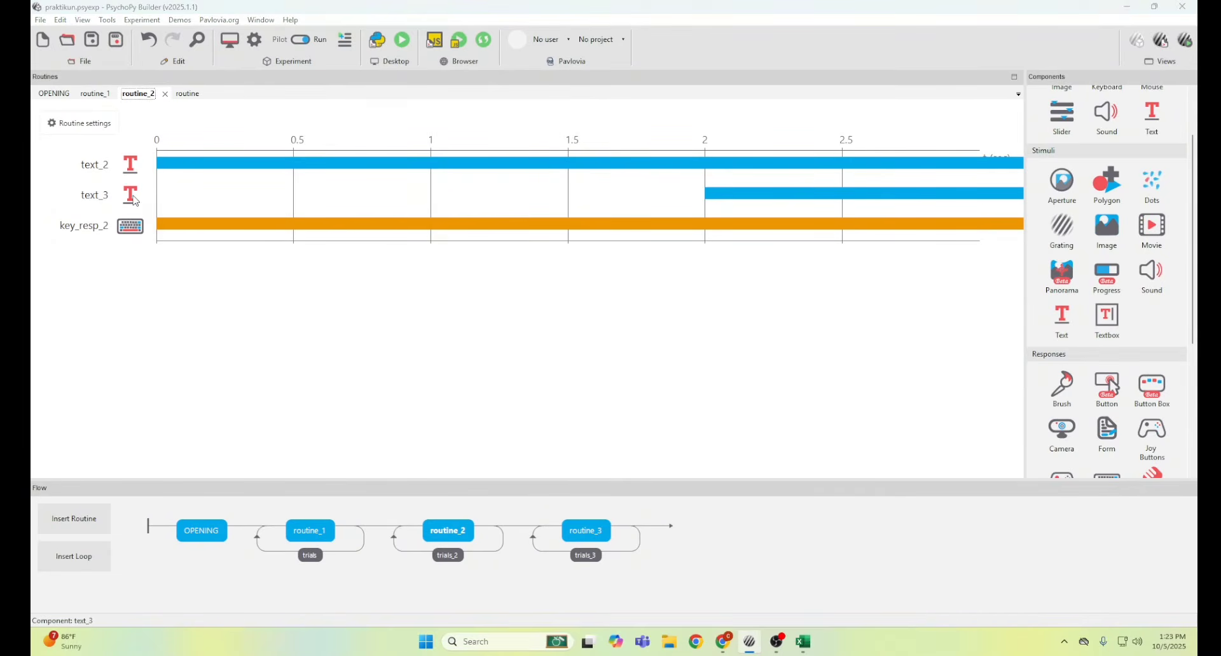
Set the start time of the text_3 component to 2 seconds and accept its properties
{"action": "left_click", "coordinate": [144, 197]}
{"action": "left_click_drag", "start_coordinate": [316, 24], "coordinate": [610, 162]}
{"action": "left_click", "coordinate": [572, 227]}
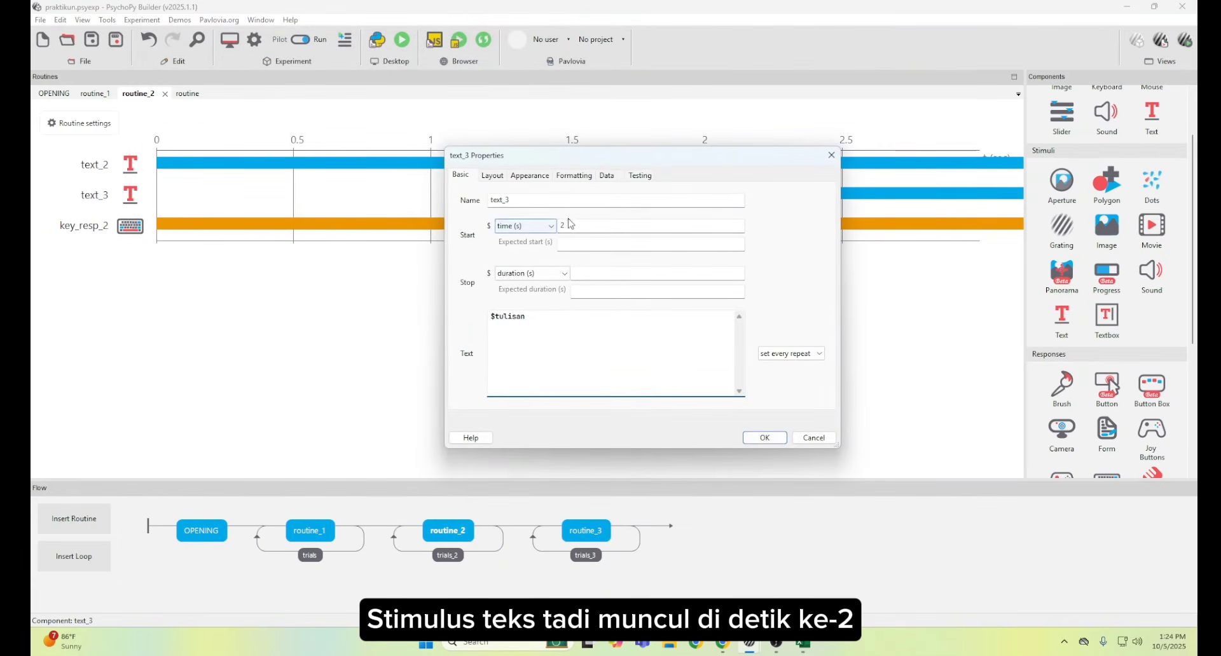
{"action": "type", "text": "2"}
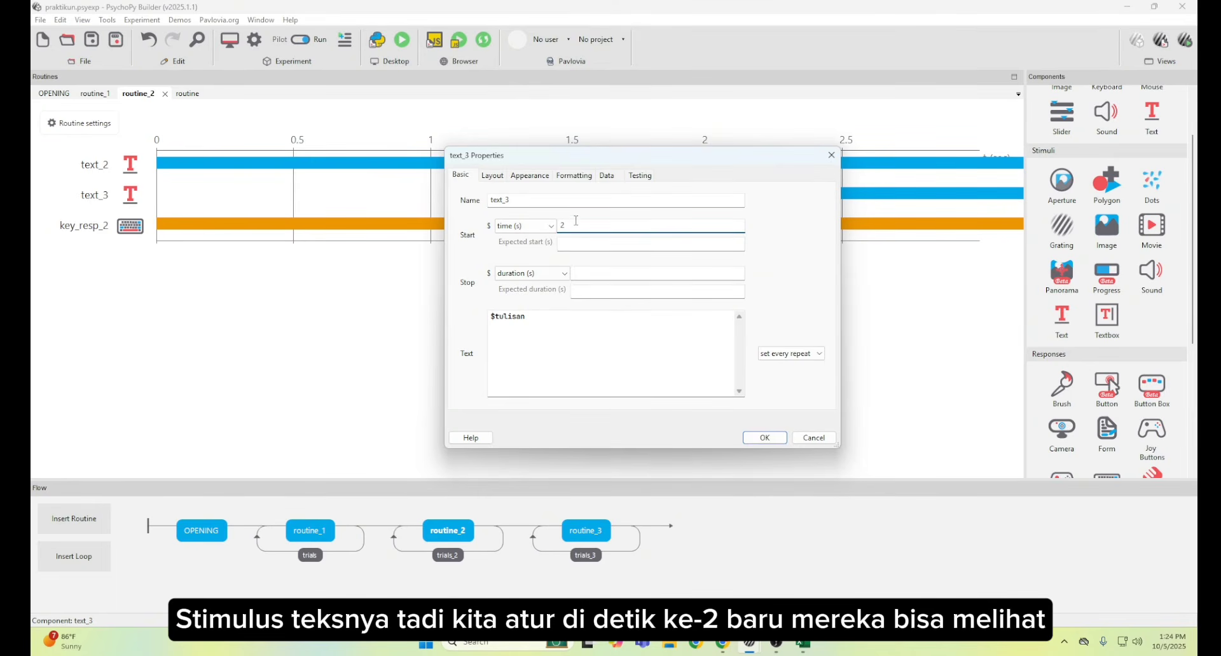
{"action": "type", "text": "2"}
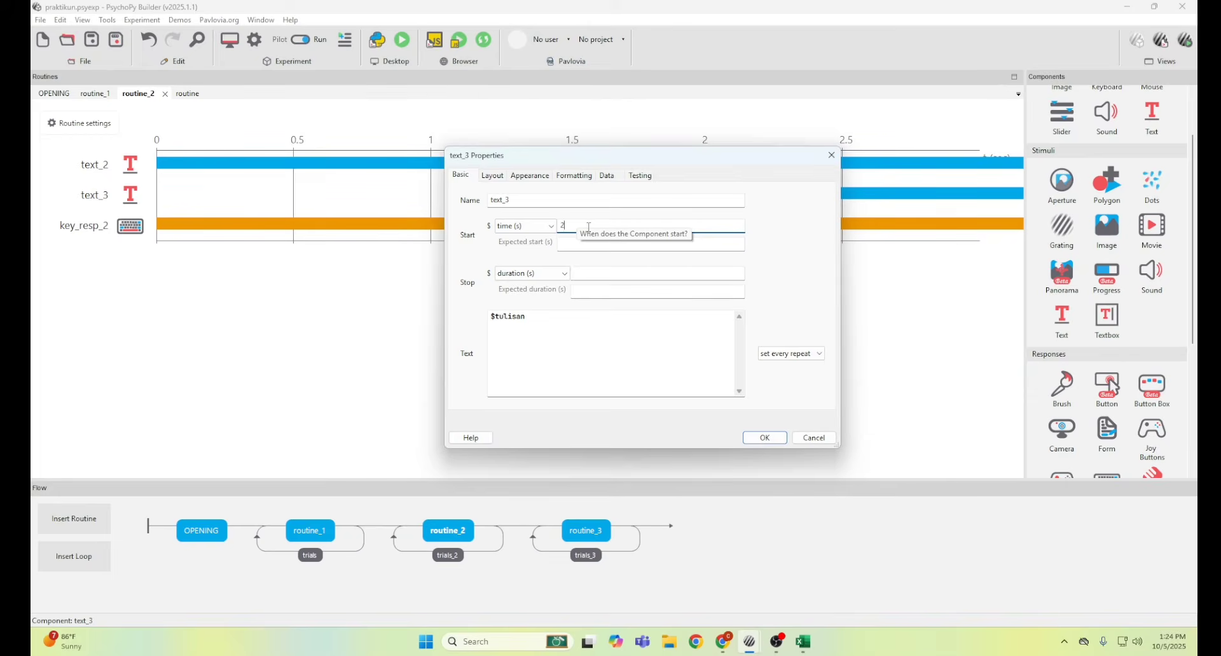
{"action": "left_click", "coordinate": [764, 437]}
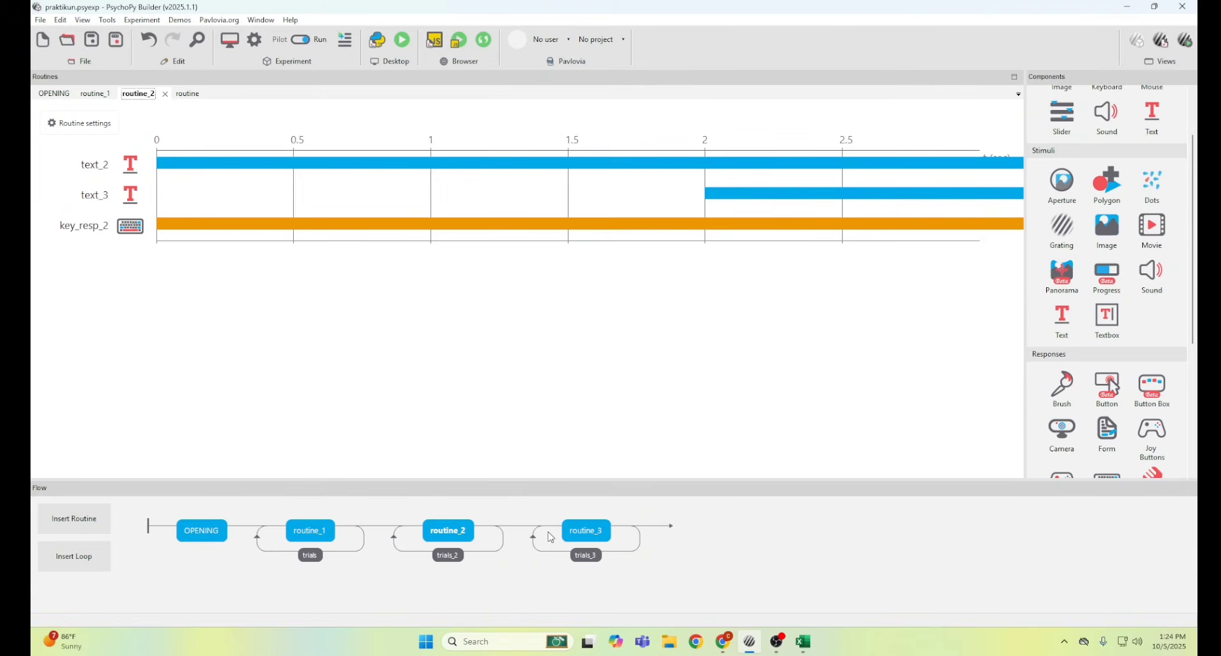
Switch to routine_3, review the notification question in the text_4 component, and accept its properties
{"action": "left_click", "coordinate": [594, 536]}
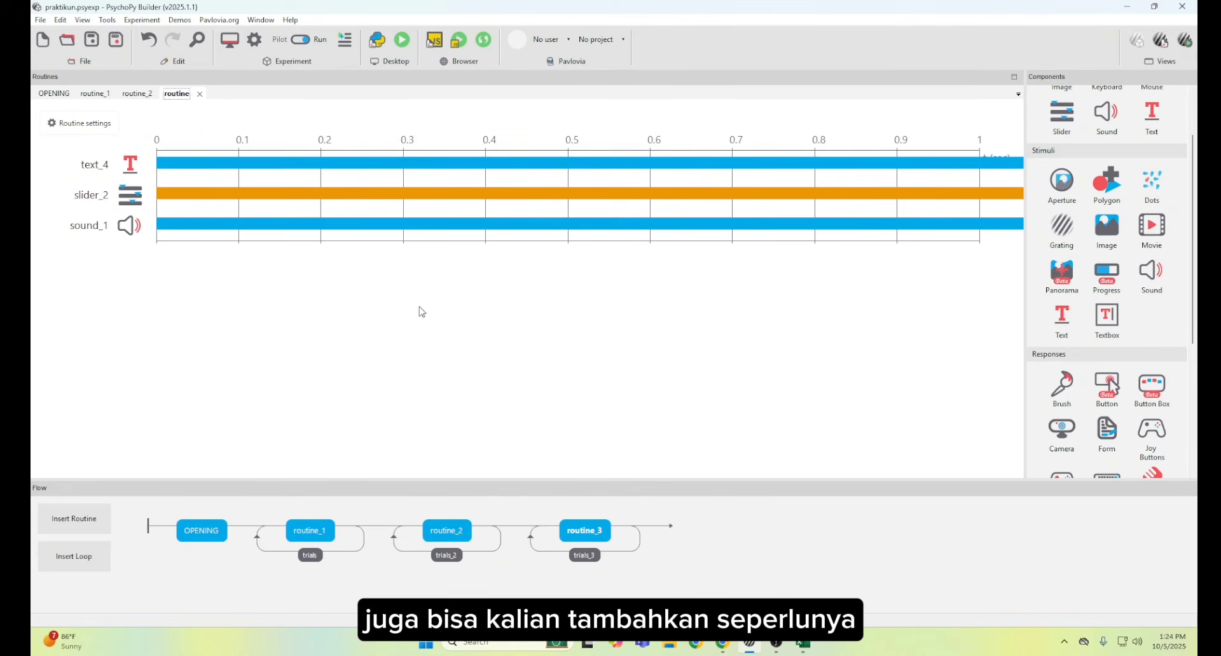
{"action": "left_click", "coordinate": [131, 166]}
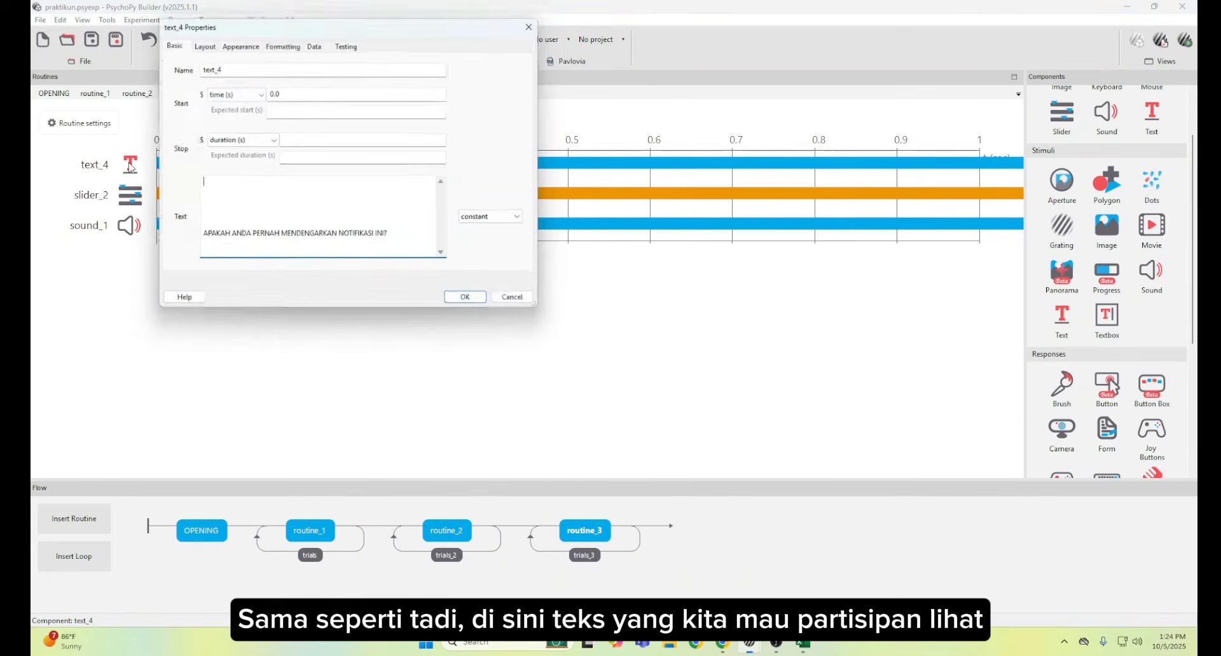
{"action": "left_click_drag", "start_coordinate": [318, 23], "coordinate": [625, 98]}
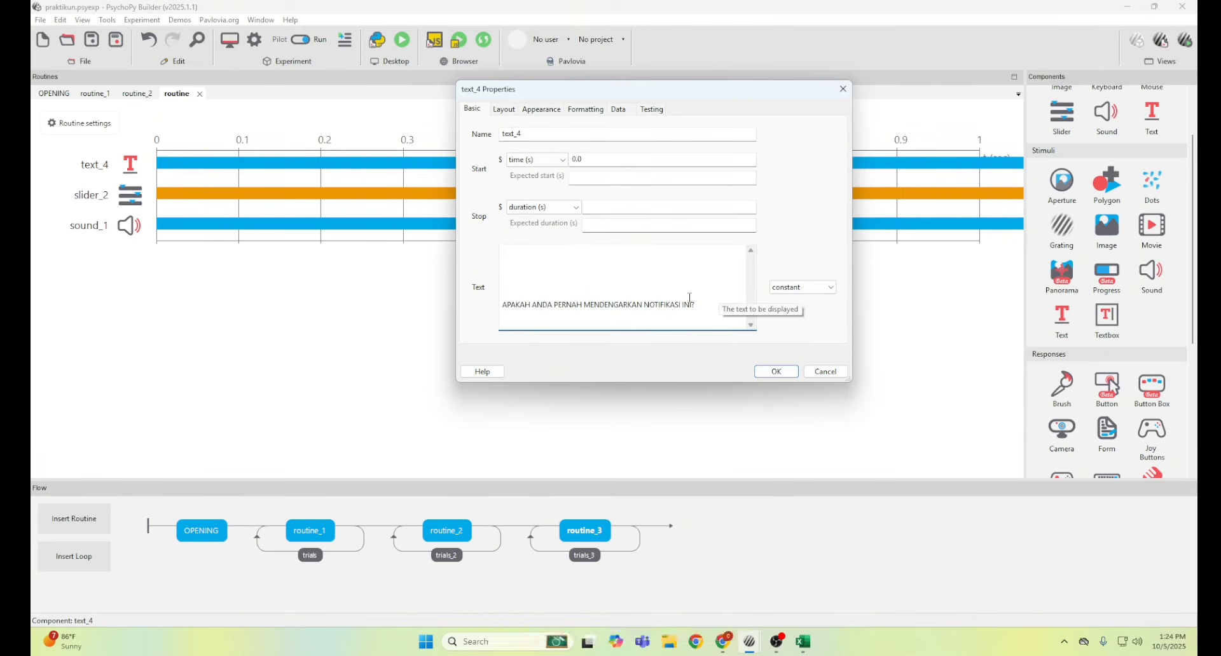
{"action": "left_click", "coordinate": [776, 371]}
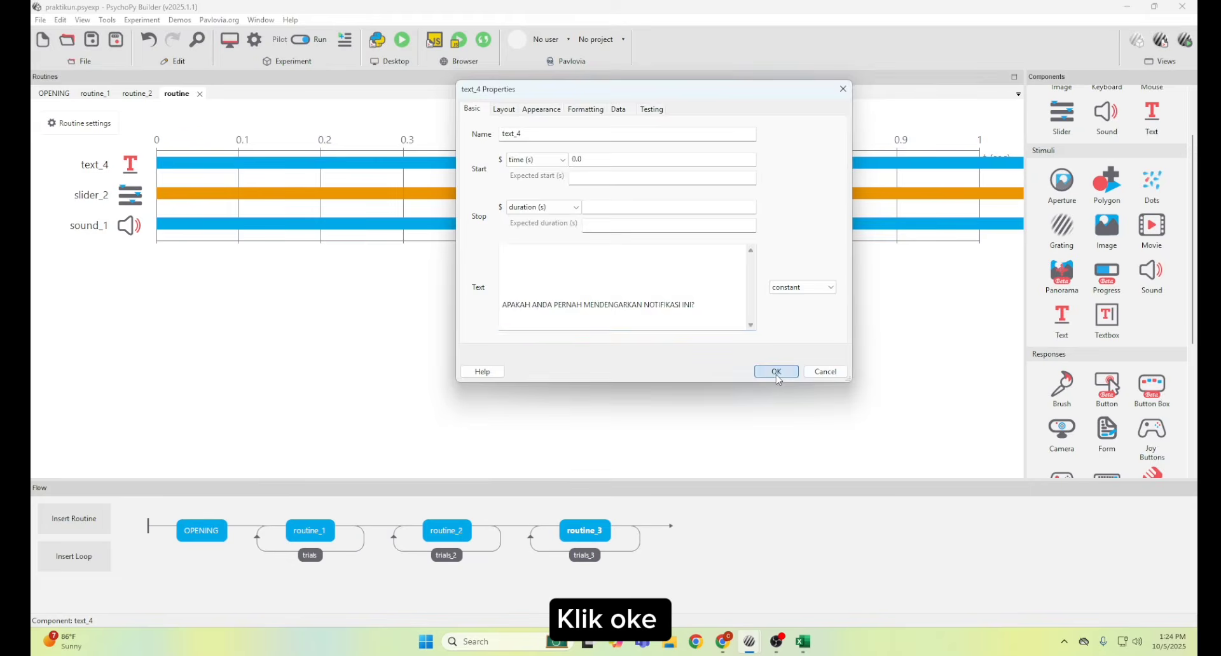
Set the slider_2 style to choice, check its 'ya','tidak' labels, and accept its properties without downloading the Open Sans font
{"action": "left_click", "coordinate": [127, 201]}
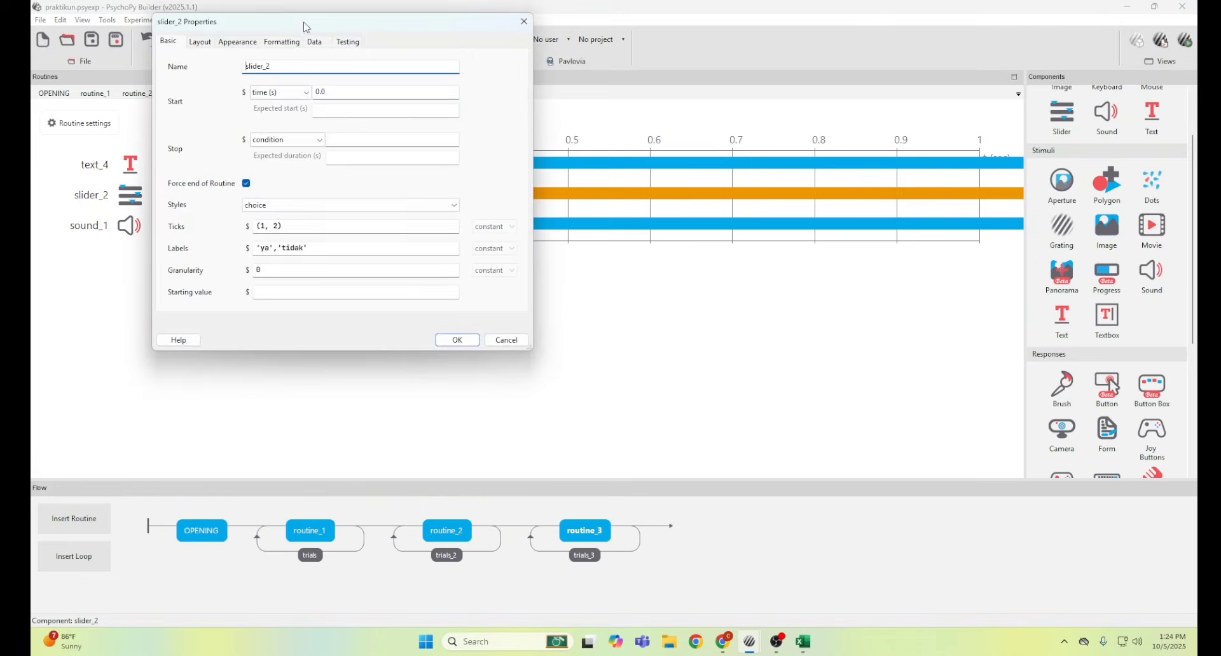
{"action": "left_click_drag", "start_coordinate": [305, 22], "coordinate": [686, 103]}
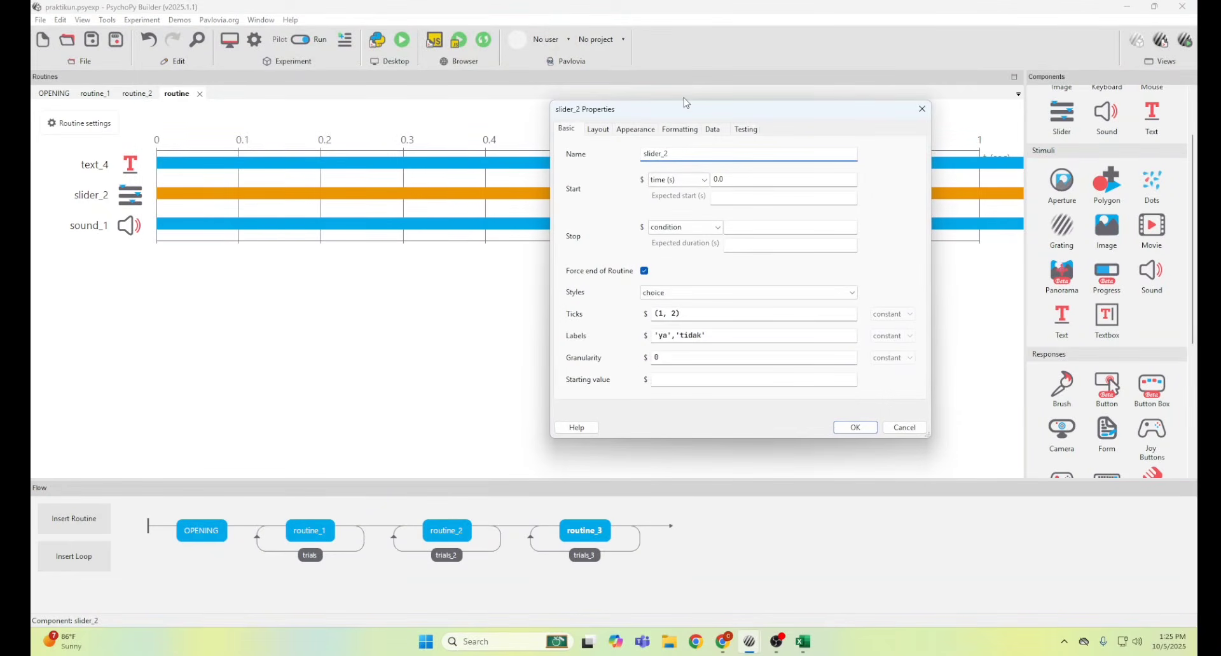
{"action": "left_click", "coordinate": [694, 294]}
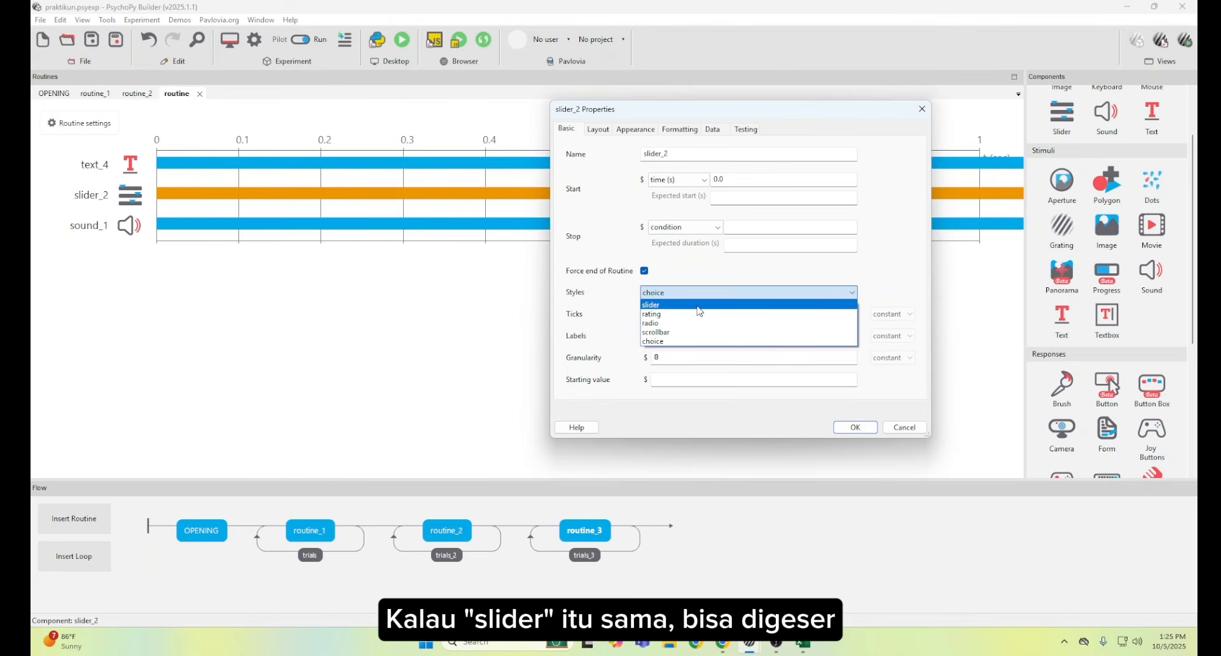
{"action": "left_click", "coordinate": [696, 341]}
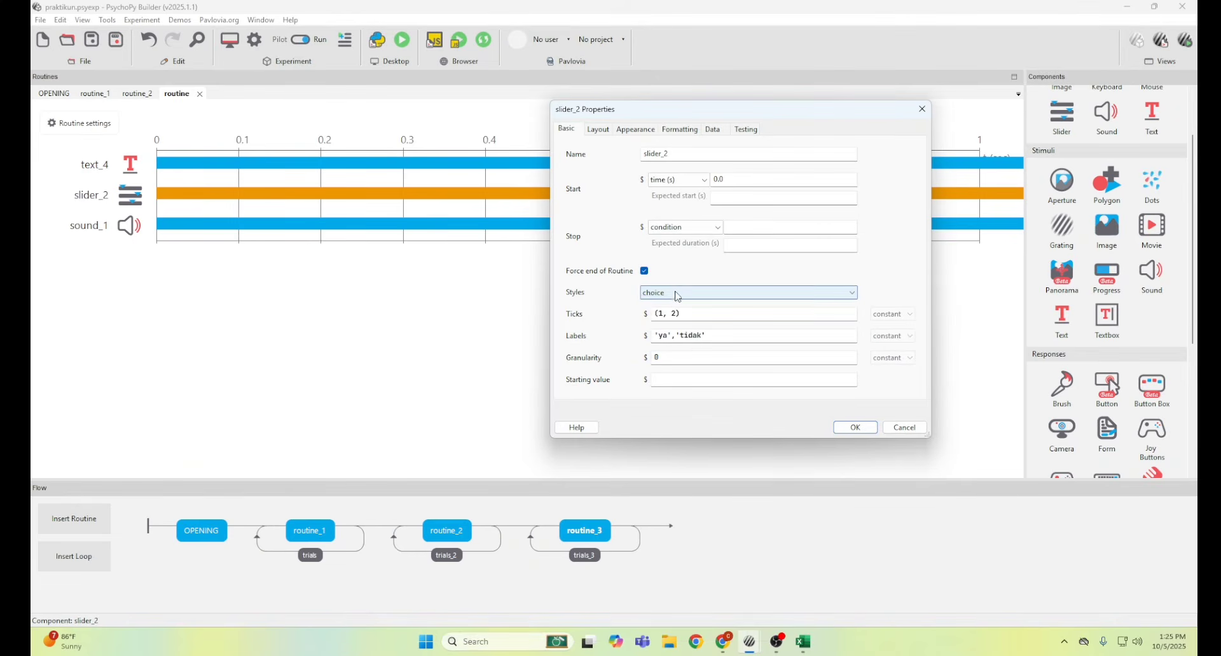
{"action": "left_click", "coordinate": [674, 338]}
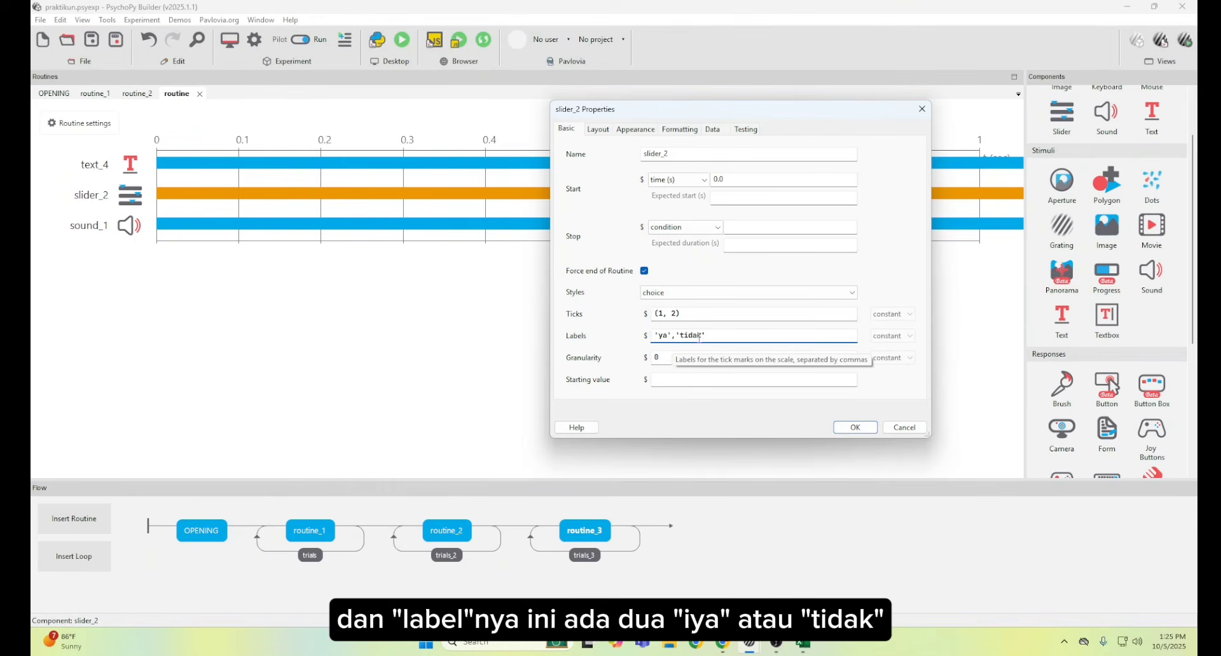
{"action": "left_click_drag", "start_coordinate": [665, 336], "coordinate": [702, 336]}
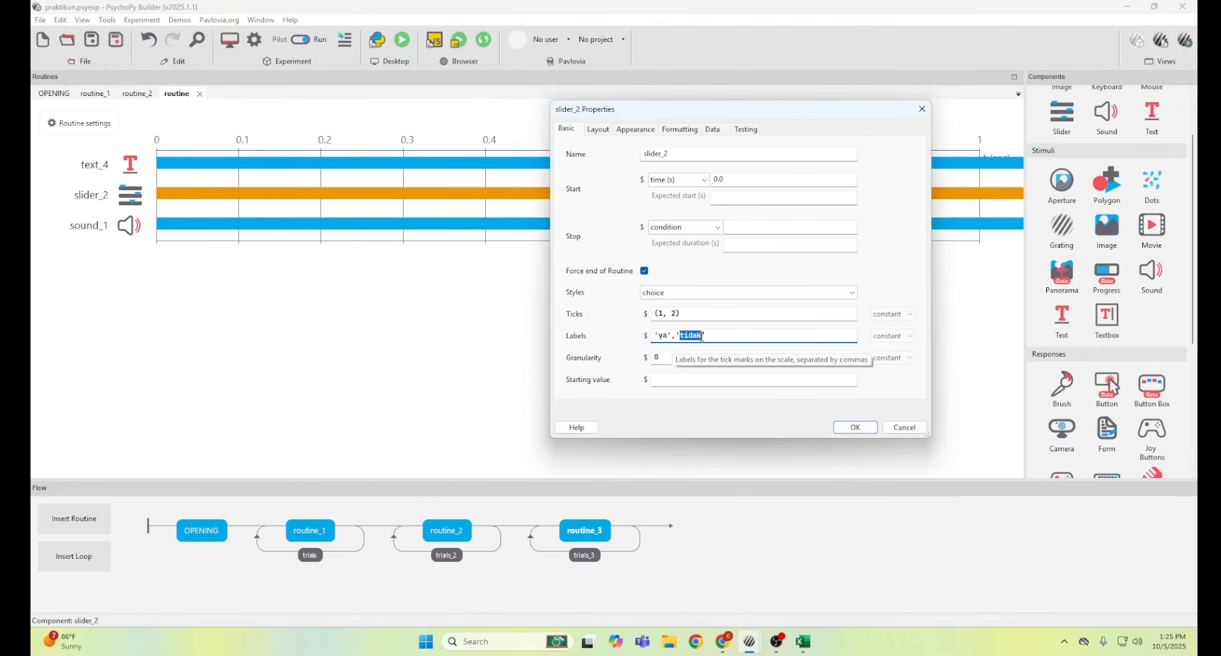
{"action": "left_click", "coordinate": [855, 430]}
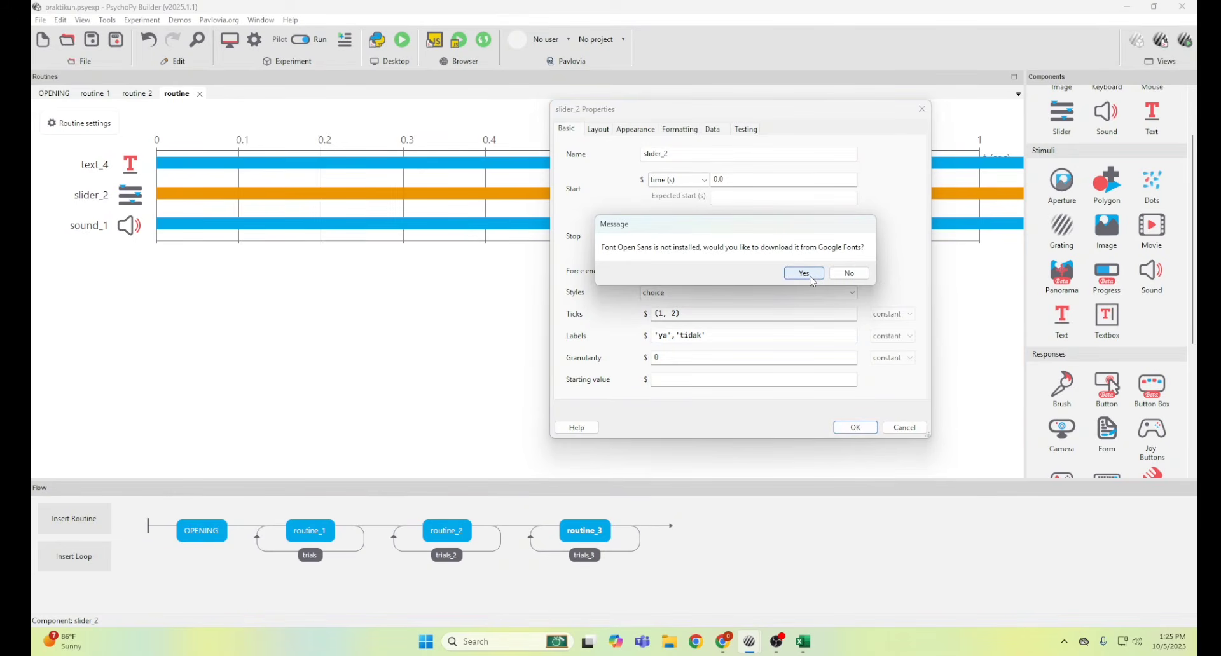
{"action": "left_click", "coordinate": [851, 274]}
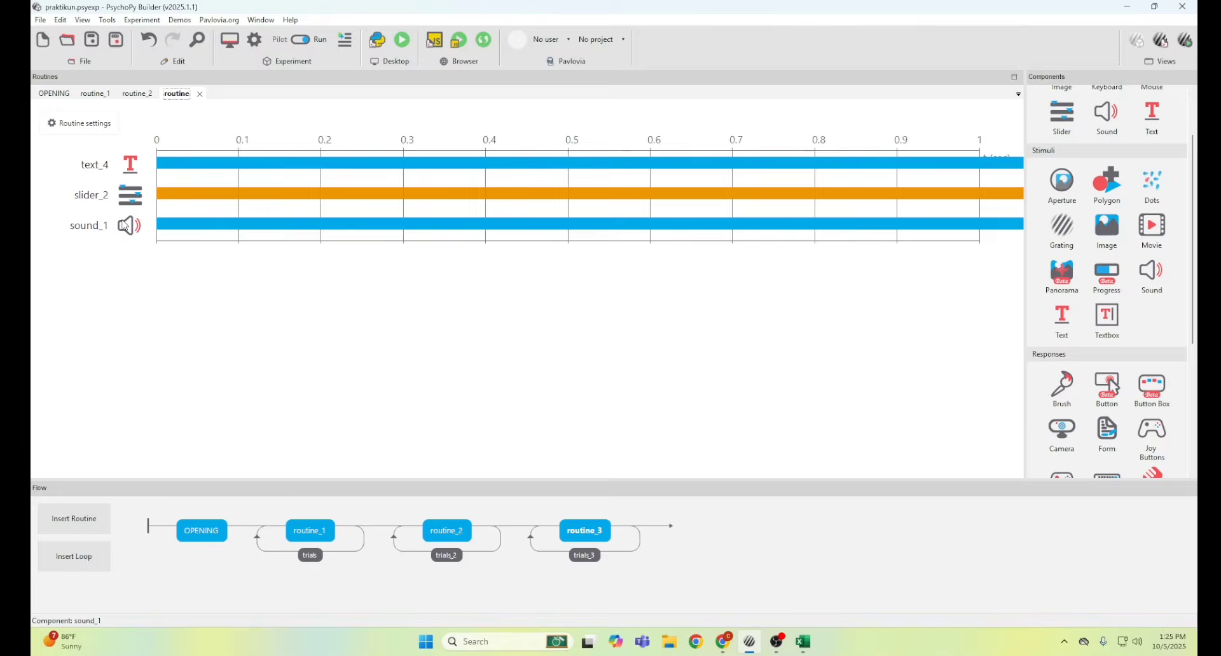
Review the $suara variable in the sound_1 component against the sound stimulus workbook in Excel, and accept the component's properties
{"action": "scroll", "coordinate": [1123, 275], "scroll_direction": "up", "scroll_amount": 2}
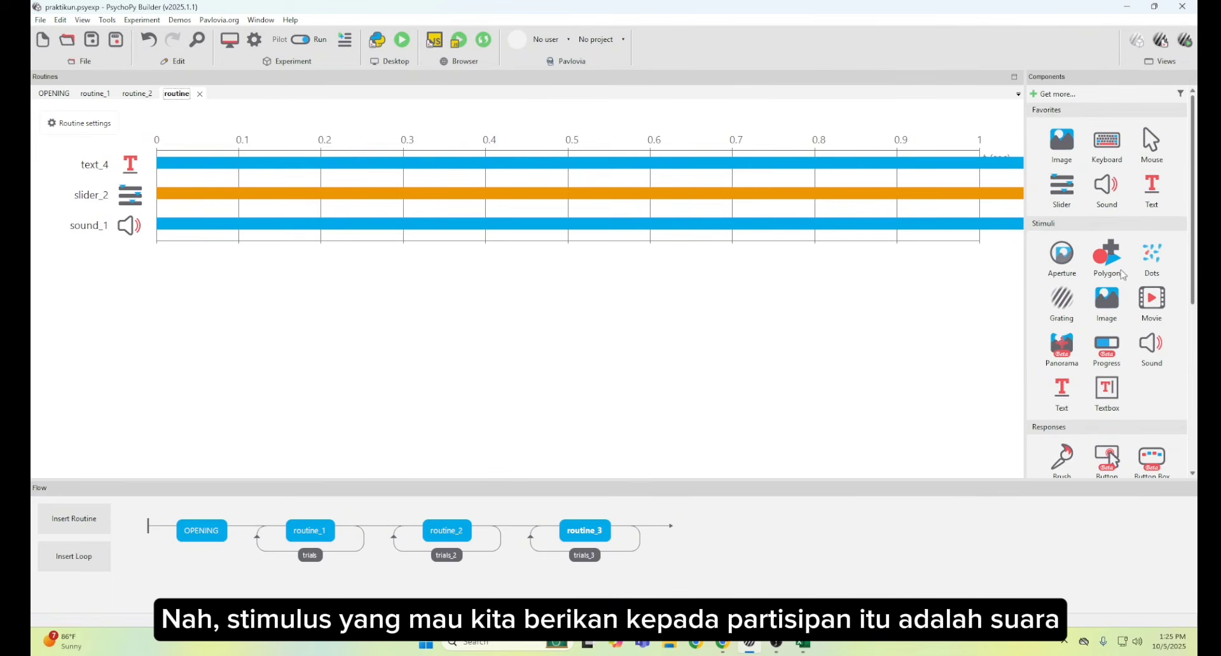
{"action": "double_click", "coordinate": [131, 225]}
{"action": "left_click_drag", "start_coordinate": [321, 32], "coordinate": [703, 127]}
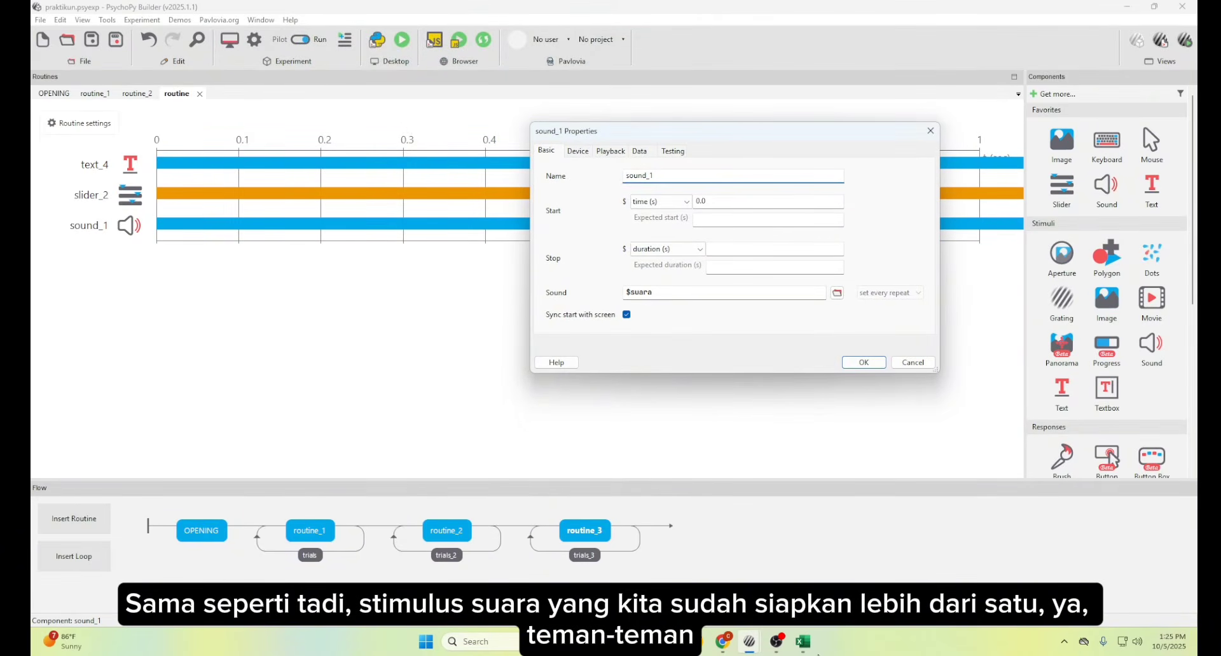
{"action": "left_click", "coordinate": [803, 642]}
{"action": "mouse_move", "coordinate": [832, 563]}
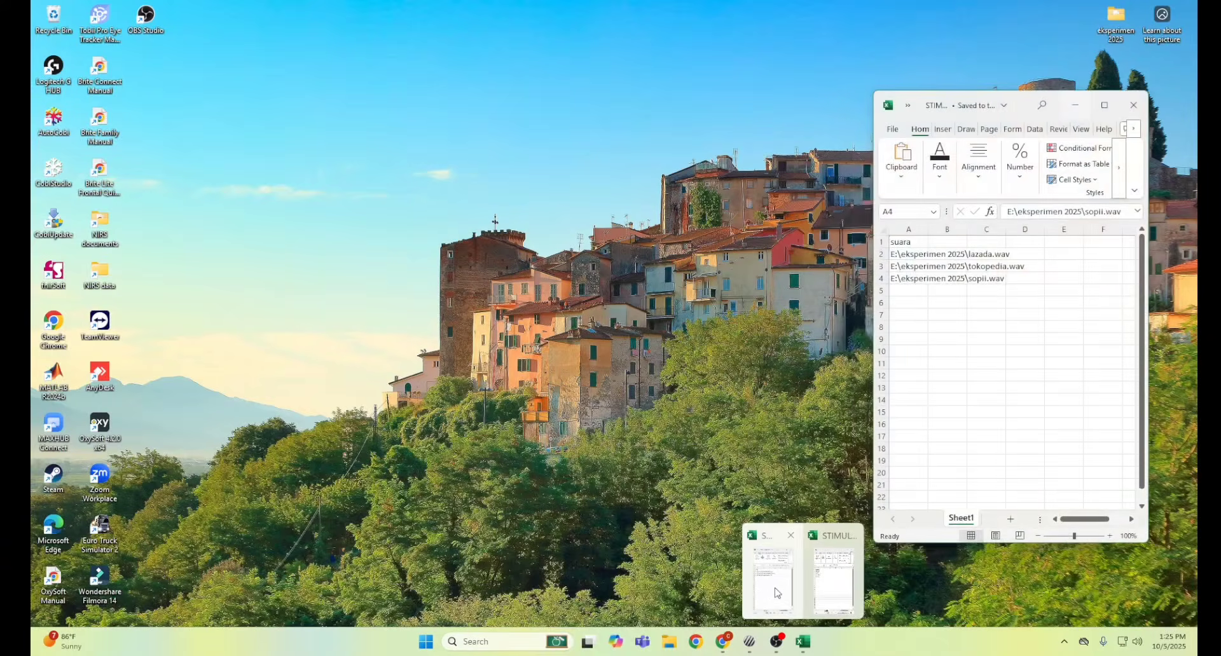
{"action": "left_click", "coordinate": [773, 563]}
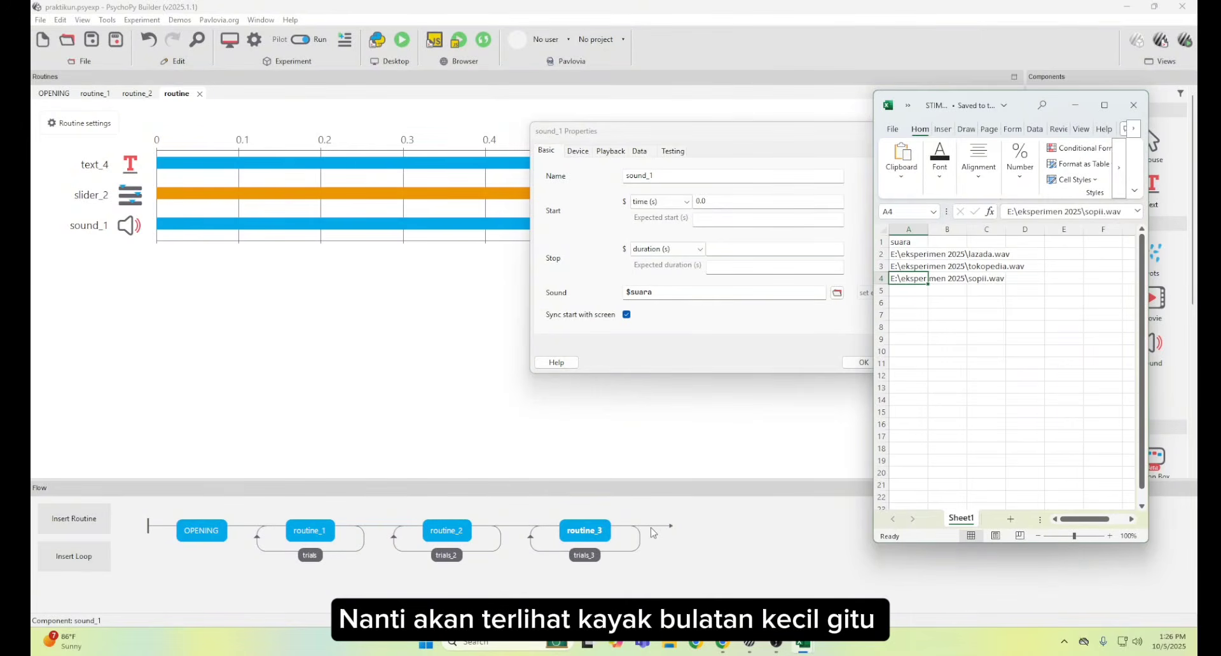
{"action": "left_click_drag", "start_coordinate": [650, 136], "coordinate": [470, 147]}
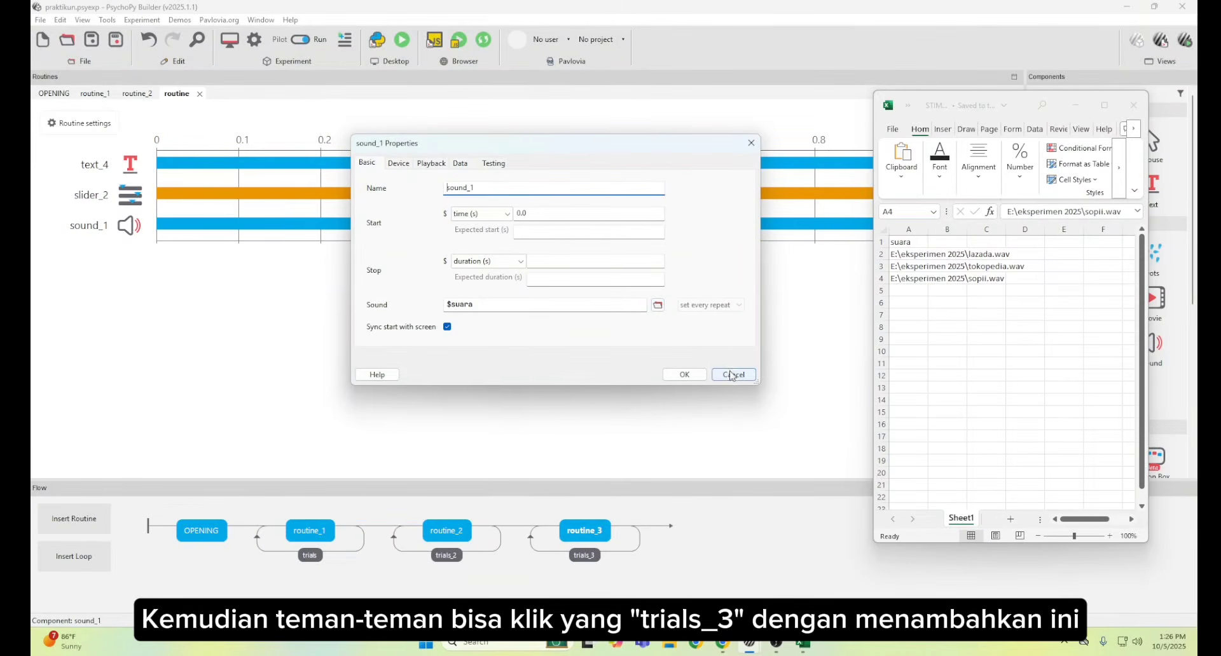
{"action": "left_click", "coordinate": [685, 374]}
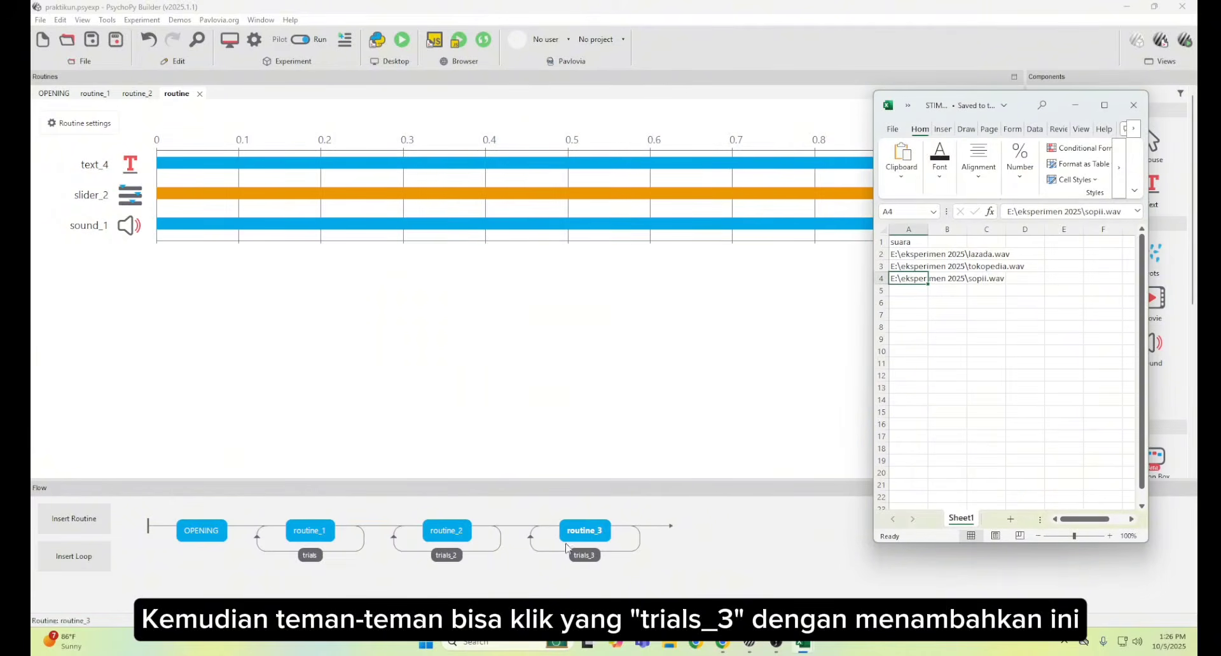
Load STIMULUS_SUARA.xlsx as the conditions file of the trials_3 loop around routine_3
{"action": "left_click", "coordinate": [588, 559]}
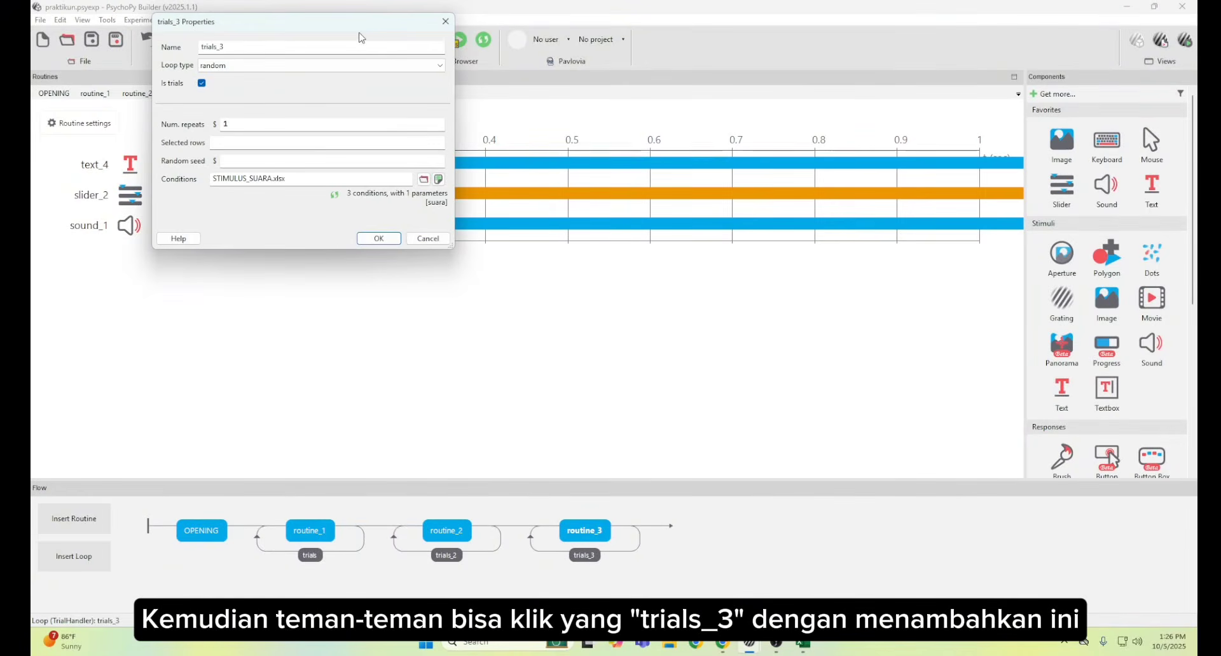
{"action": "left_click_drag", "start_coordinate": [330, 24], "coordinate": [646, 158]}
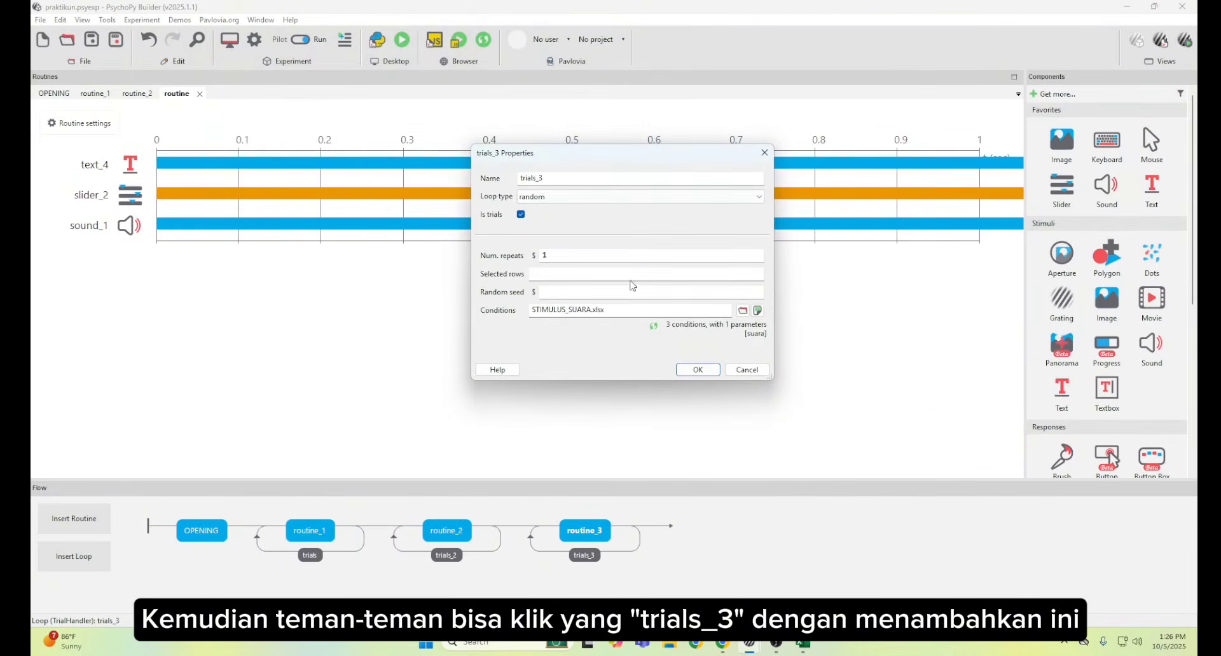
{"action": "left_click", "coordinate": [739, 310]}
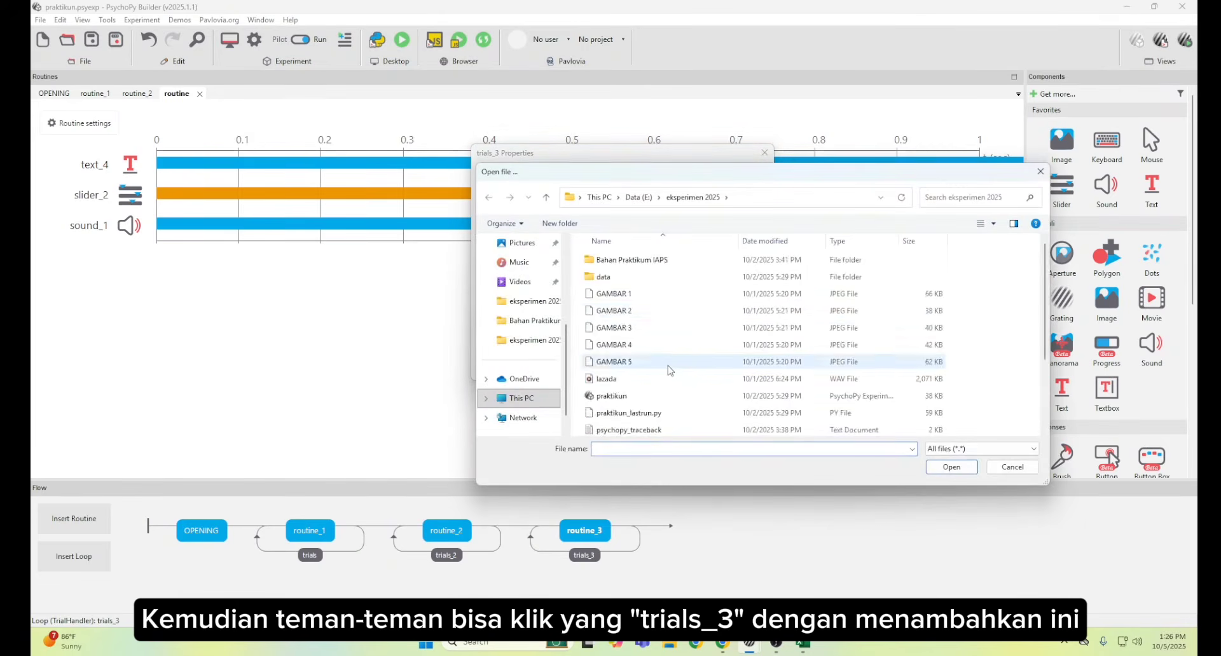
{"action": "scroll", "coordinate": [674, 369], "scroll_direction": "down", "scroll_amount": 2}
{"action": "left_click", "coordinate": [652, 395]}
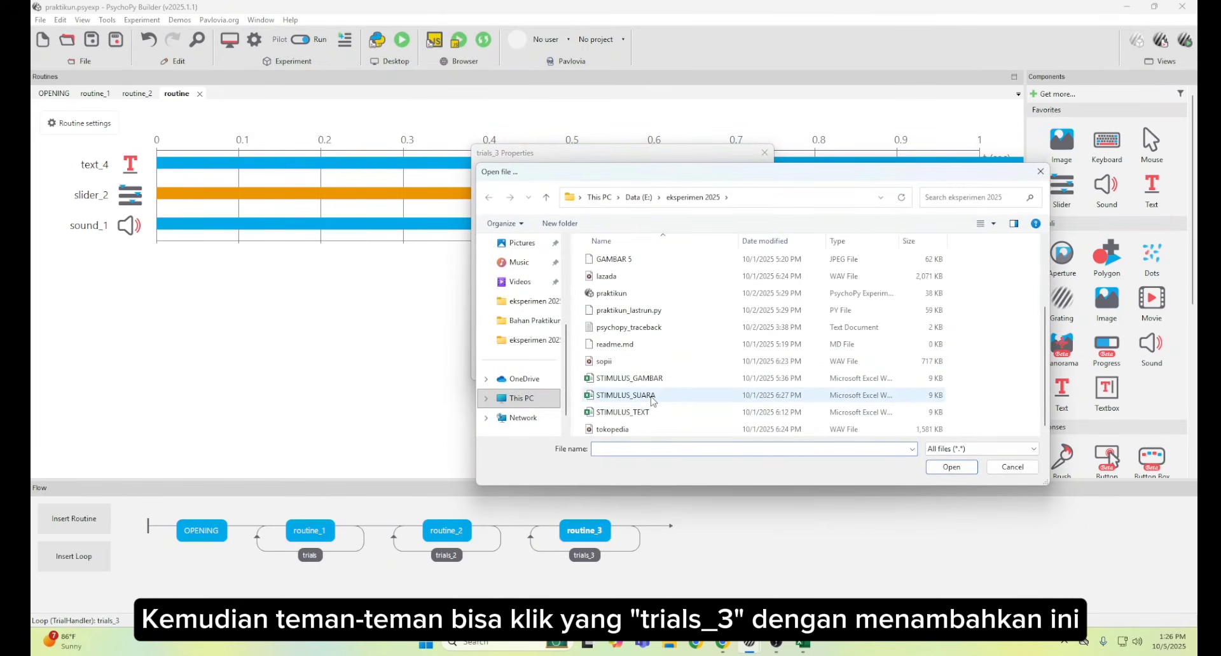
{"action": "left_click", "coordinate": [951, 467]}
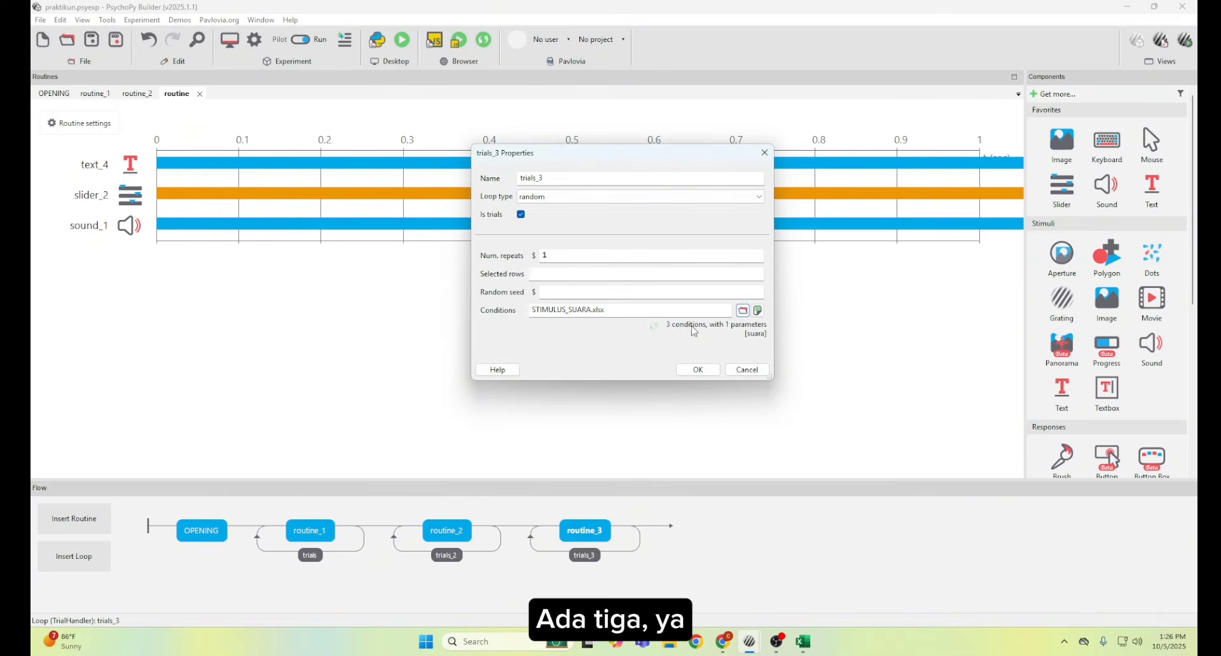
Examine the sound file paths listed under suara in the Excel workbook to compare them with the loop's conditions
{"action": "mouse_move", "coordinate": [803, 641]}
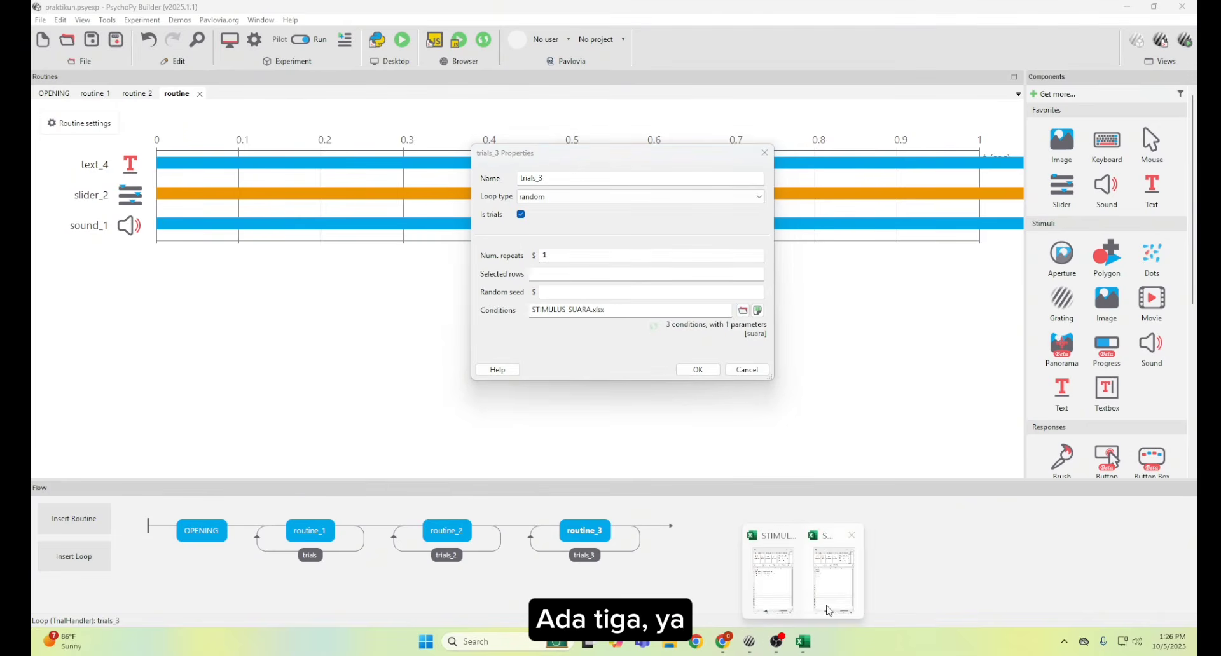
{"action": "mouse_move", "coordinate": [832, 604]}
{"action": "left_click", "coordinate": [785, 606]}
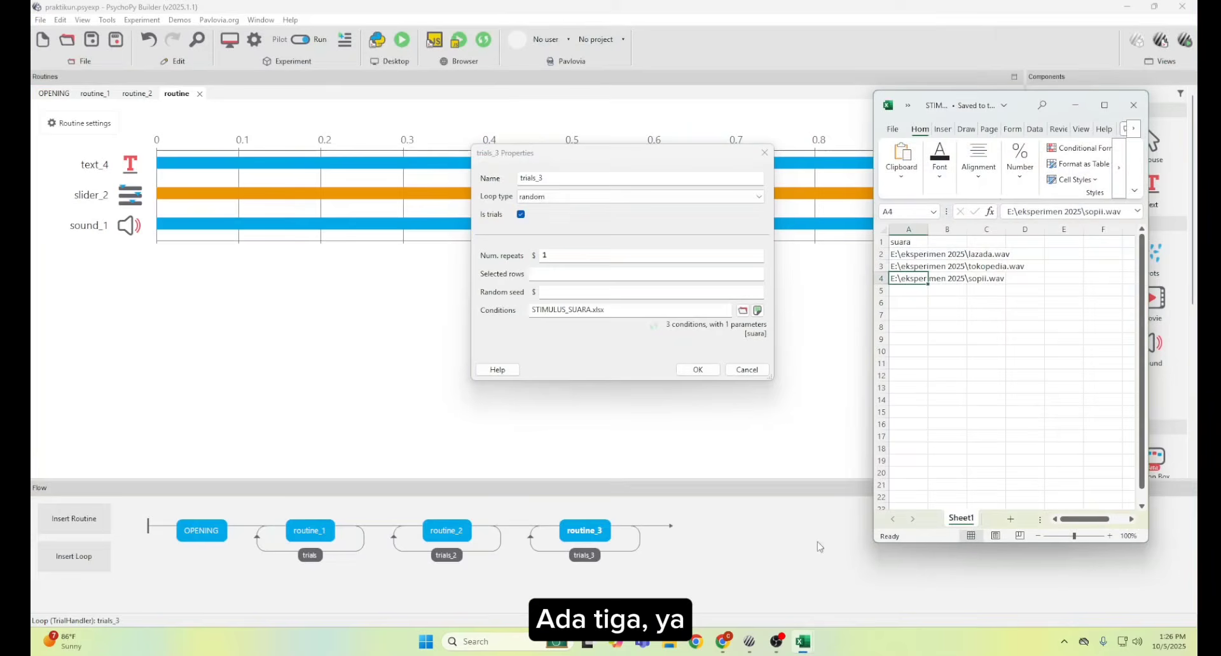
{"action": "left_click", "coordinate": [930, 259]}
{"action": "left_click", "coordinate": [916, 260]}
{"action": "left_click", "coordinate": [911, 277]}
{"action": "left_click", "coordinate": [911, 267]}
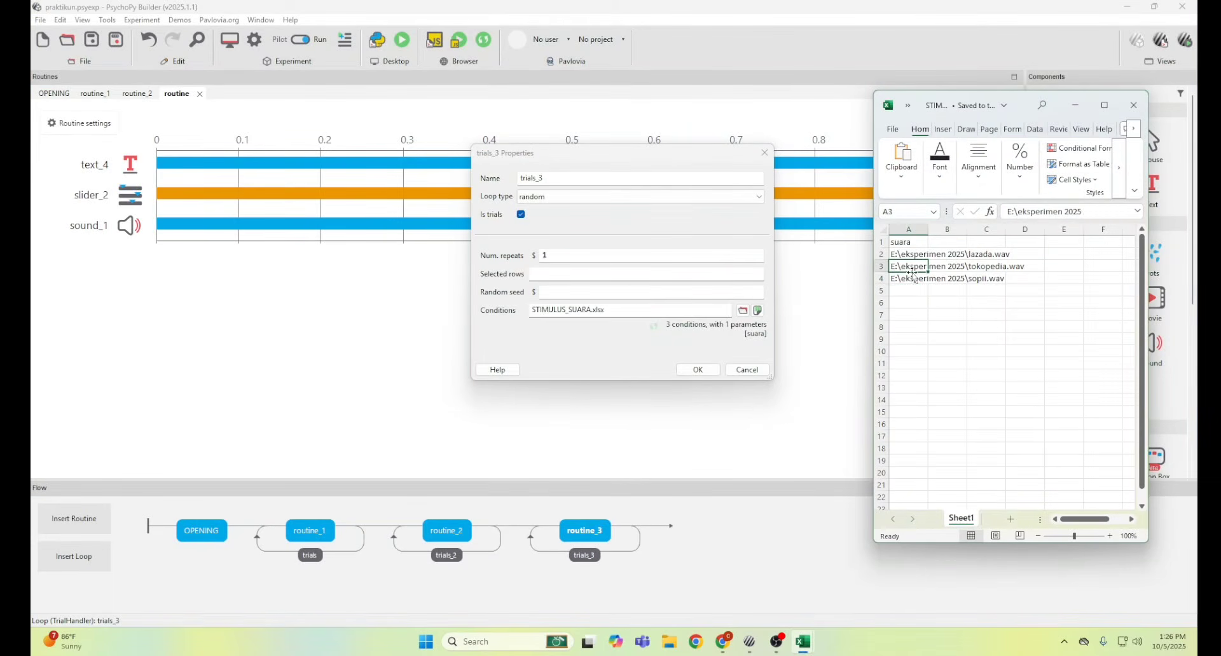
{"action": "left_click", "coordinate": [910, 278]}
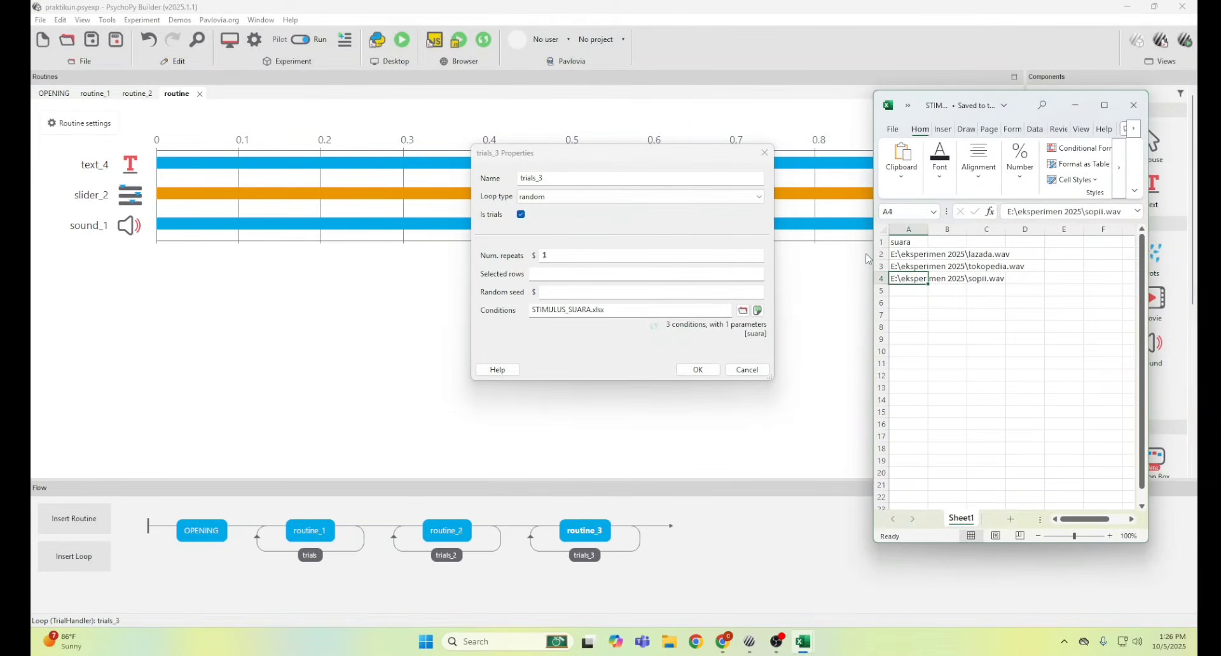
Keep 1 repeat for the trials_3 loop, accept its properties, and close both Excel stimulus workbooks
{"action": "left_click", "coordinate": [569, 258]}
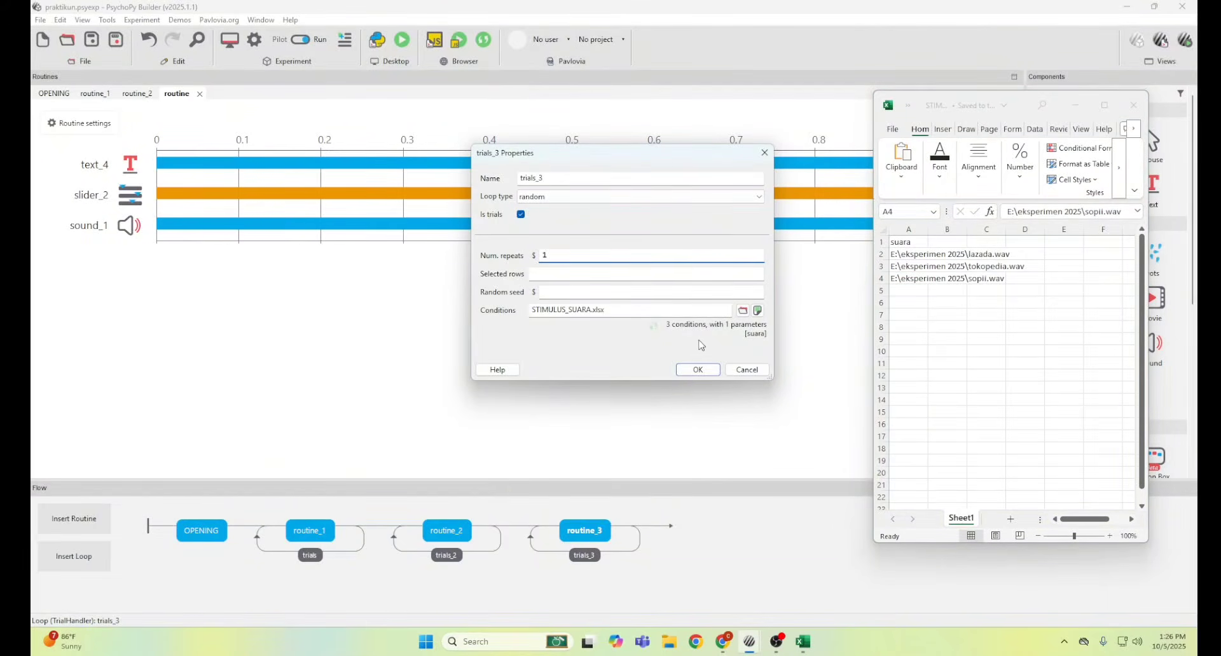
{"action": "left_click", "coordinate": [697, 369]}
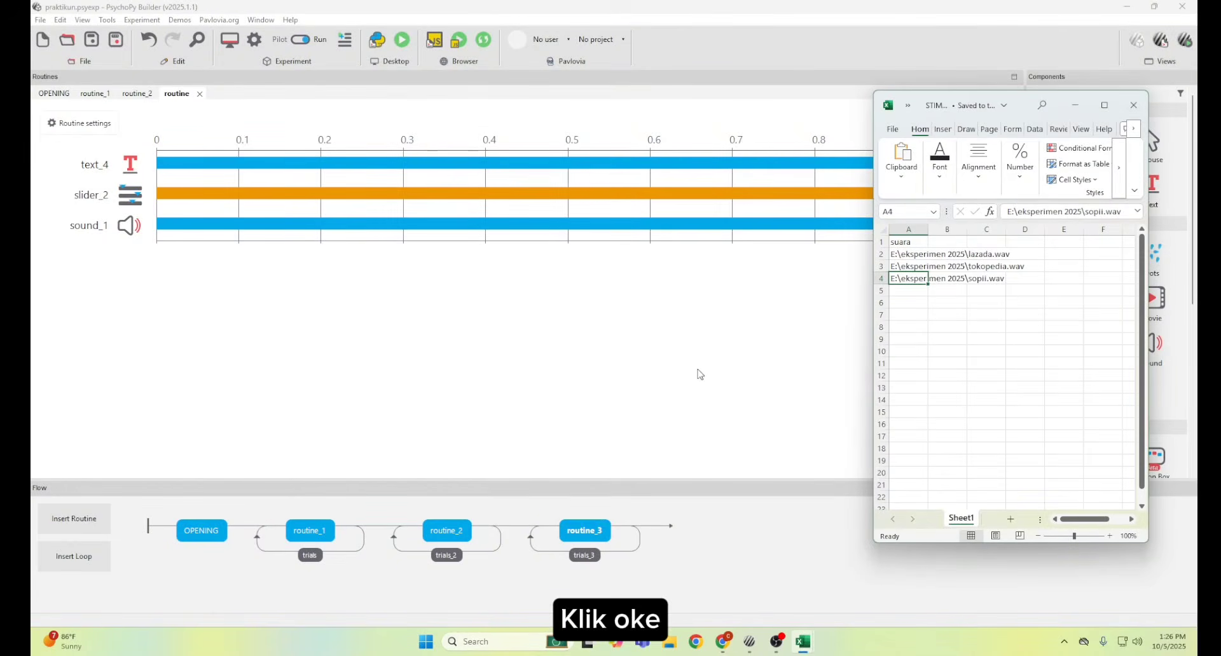
{"action": "left_click", "coordinate": [1133, 105]}
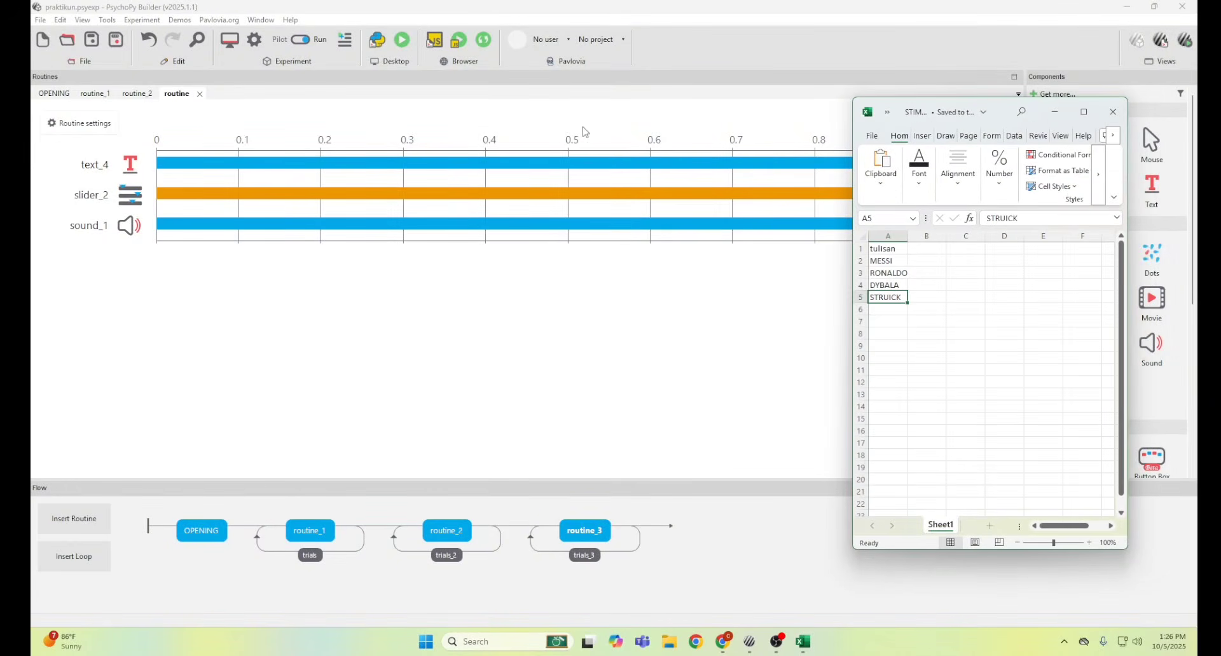
{"action": "left_click", "coordinate": [1112, 112]}
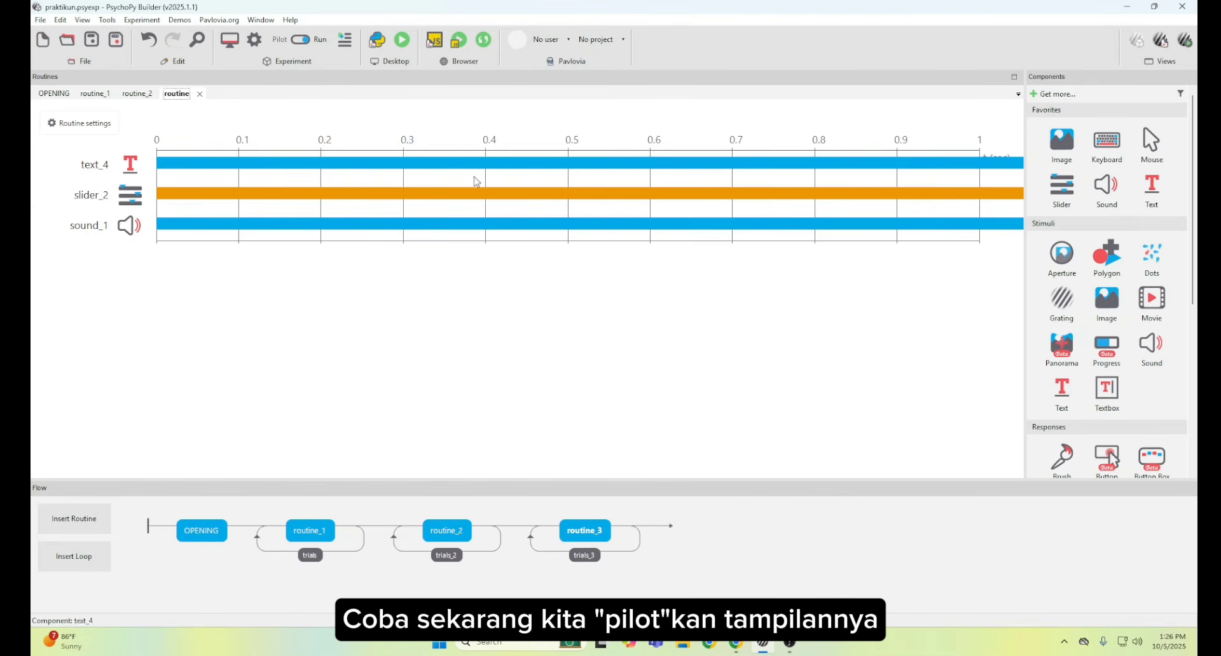
Switch the experiment to pilot mode and start it with participant 'pilot' and session 001
{"action": "left_click", "coordinate": [298, 40]}
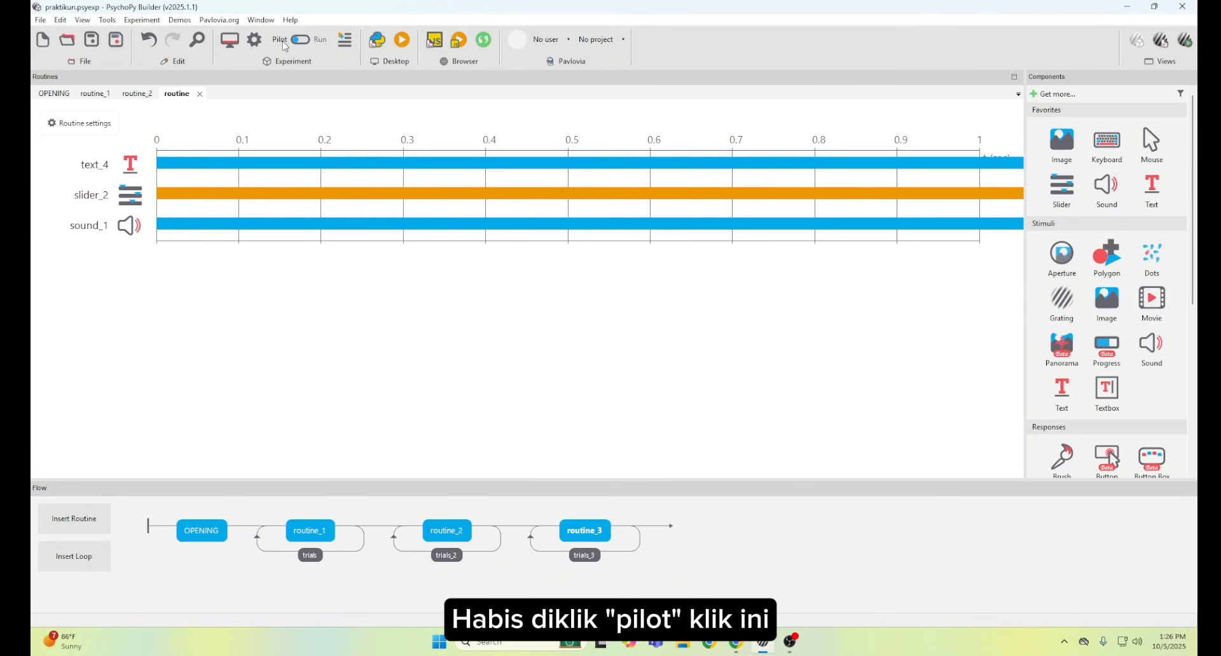
{"action": "left_click", "coordinate": [402, 41]}
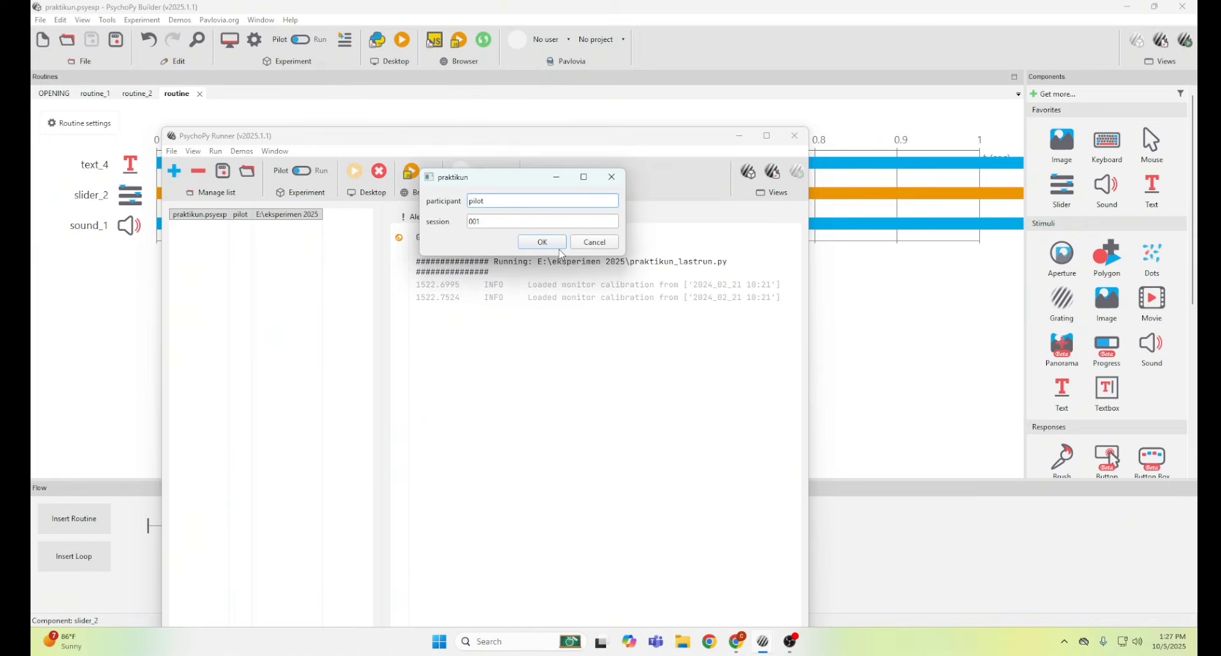
{"action": "left_click", "coordinate": [541, 243]}
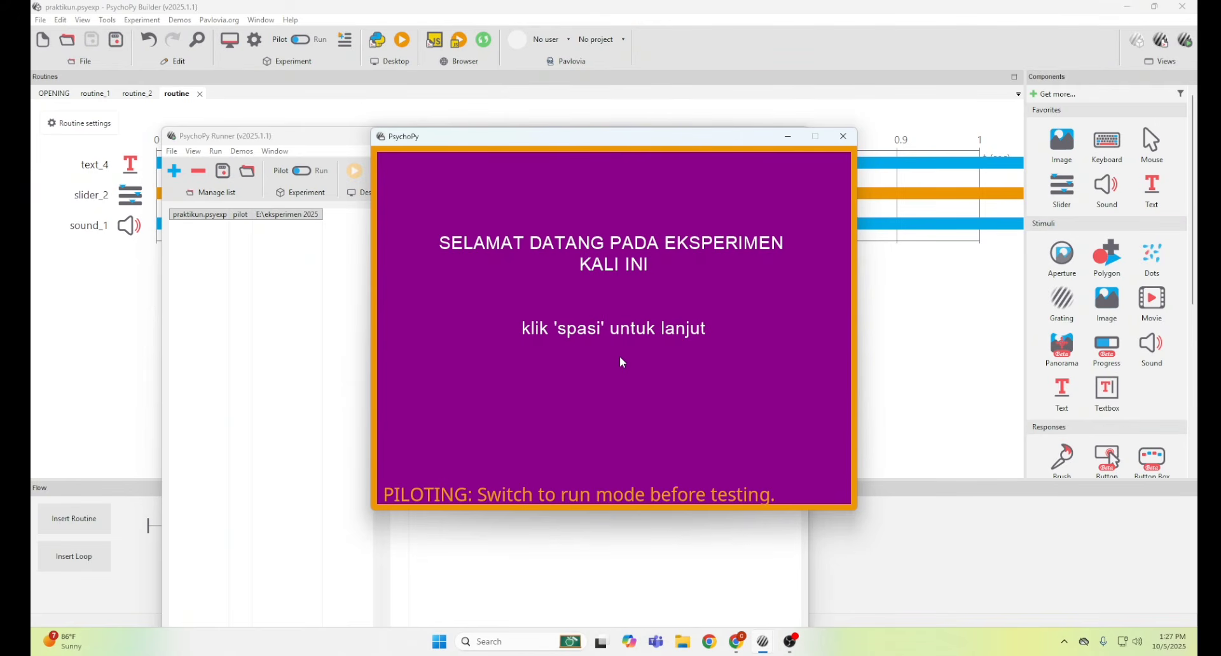
Continue past the welcome screen and rate the image stimuli on the 1-to-5 slider
{"action": "key", "text": "space"}
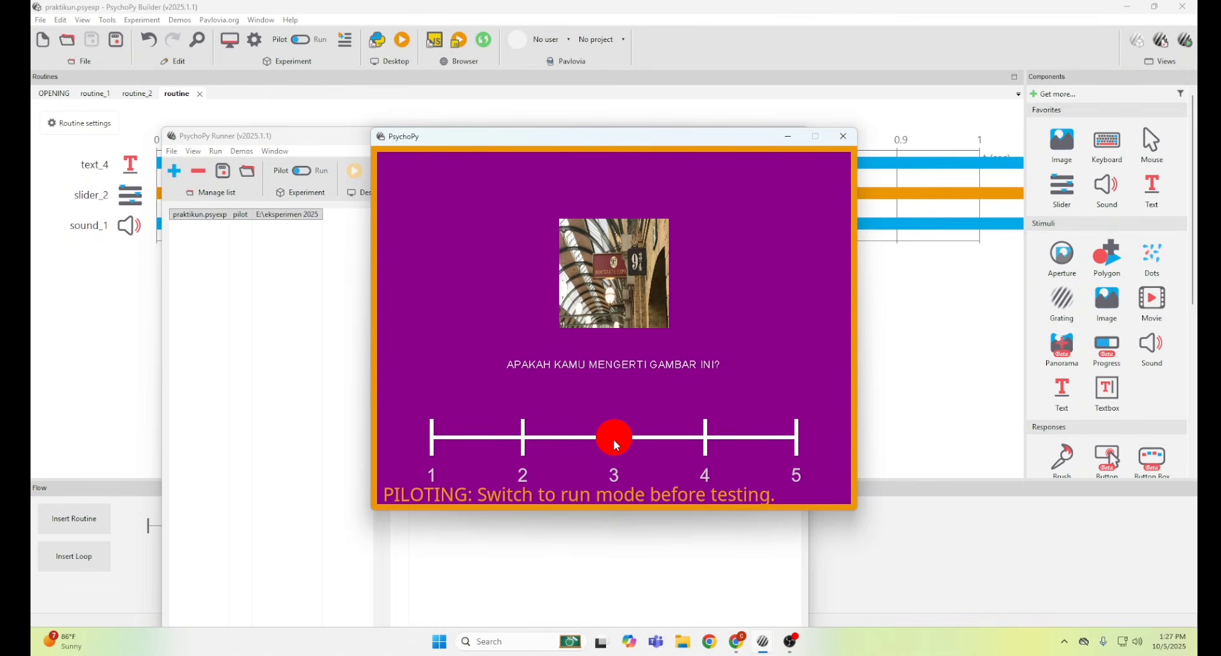
{"action": "left_click_drag", "start_coordinate": [615, 445], "coordinate": [512, 445]}
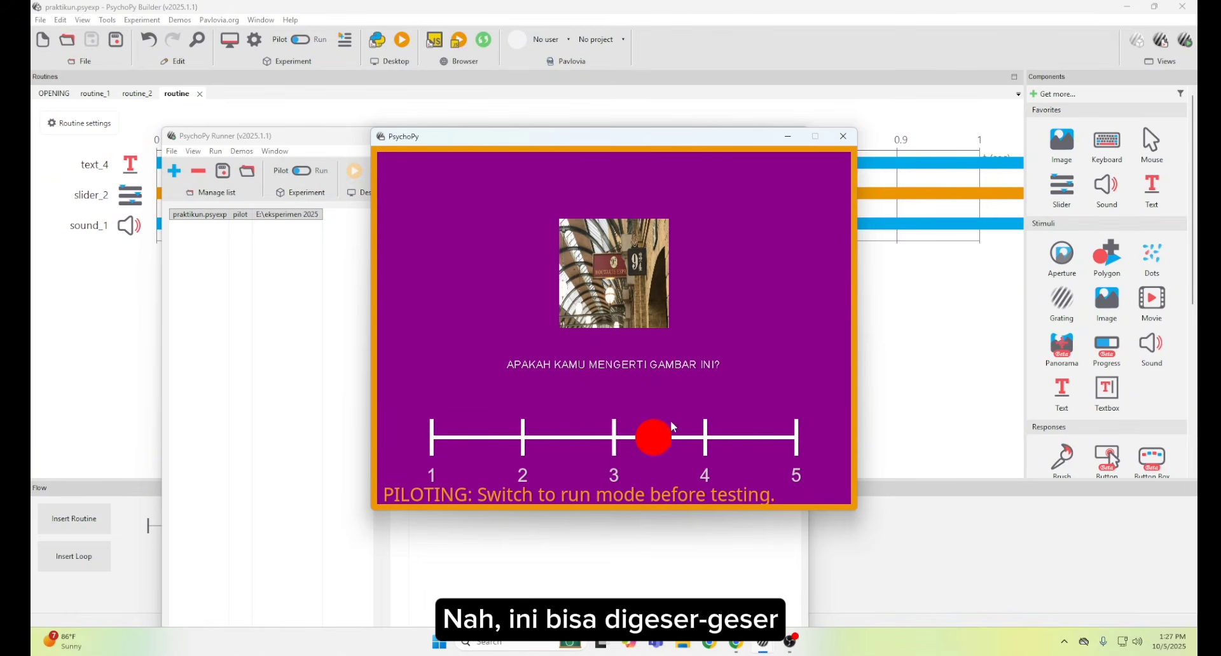
{"action": "mouse_move", "coordinate": [674, 426]}
{"action": "left_mouse_down"}
{"action": "mouse_move", "coordinate": [811, 419]}
{"action": "mouse_move", "coordinate": [512, 420]}
{"action": "left_mouse_up"}
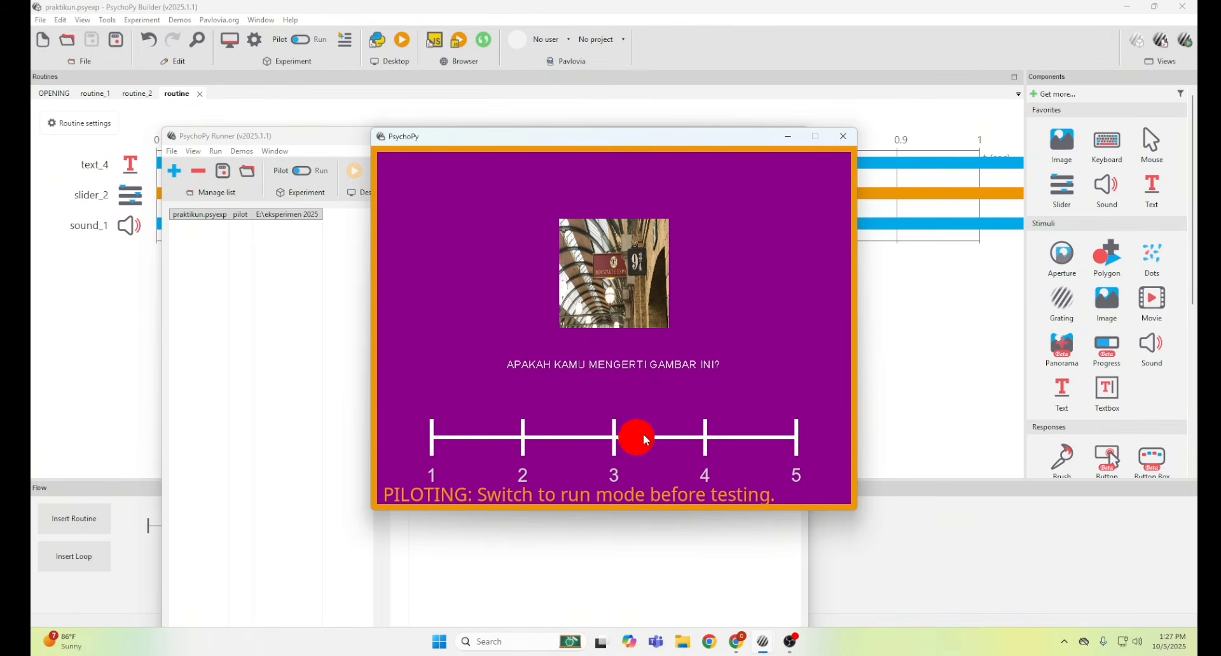
{"action": "mouse_move", "coordinate": [645, 440]}
{"action": "left_mouse_down"}
{"action": "mouse_move", "coordinate": [781, 430]}
{"action": "mouse_move", "coordinate": [526, 430]}
{"action": "mouse_move", "coordinate": [708, 438]}
{"action": "left_mouse_up"}
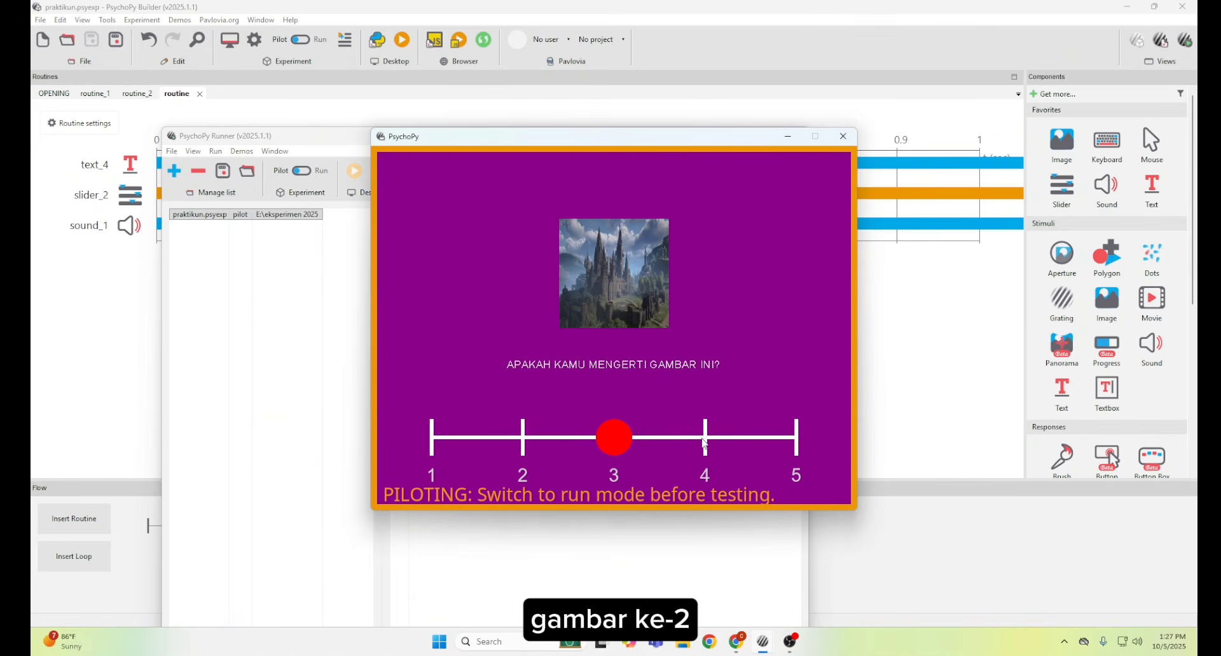
{"action": "left_click_drag", "start_coordinate": [618, 434], "coordinate": [533, 441]}
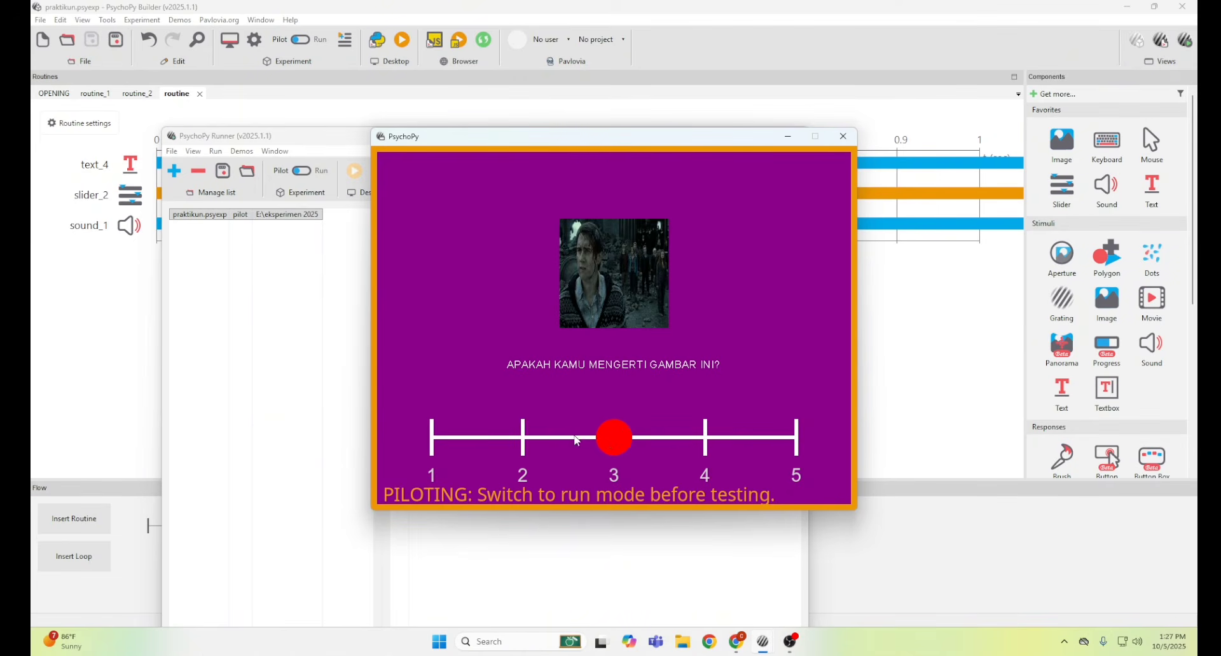
{"action": "left_click_drag", "start_coordinate": [614, 440], "coordinate": [708, 433]}
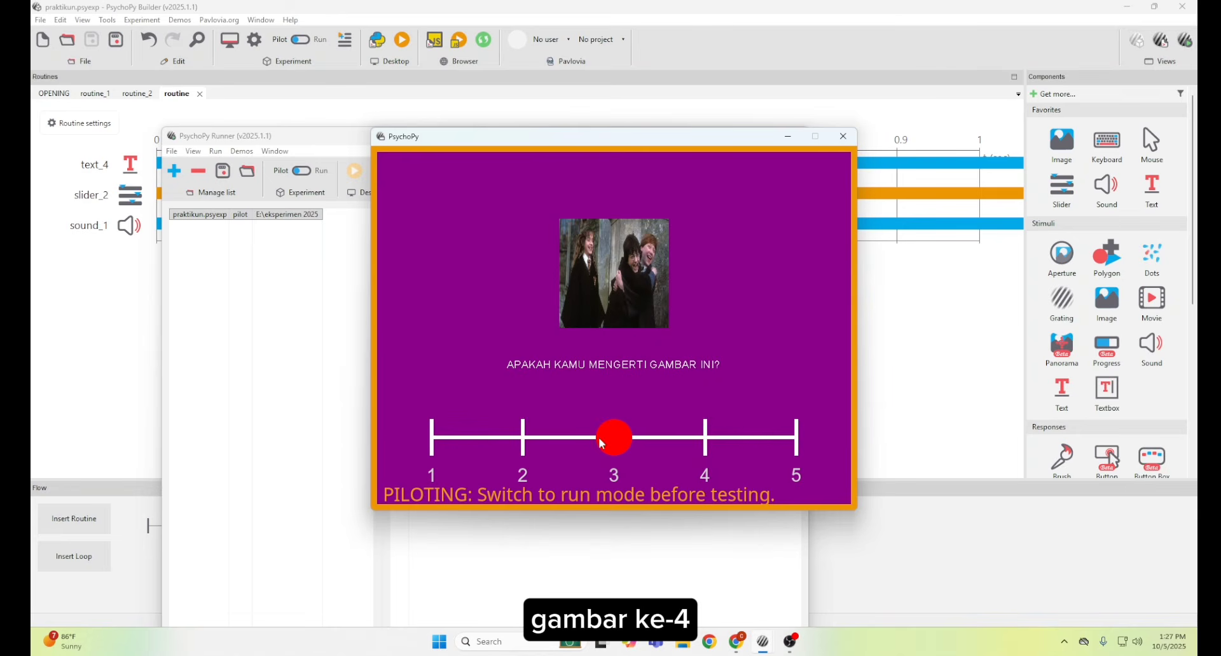
{"action": "left_click_drag", "start_coordinate": [603, 443], "coordinate": [807, 433]}
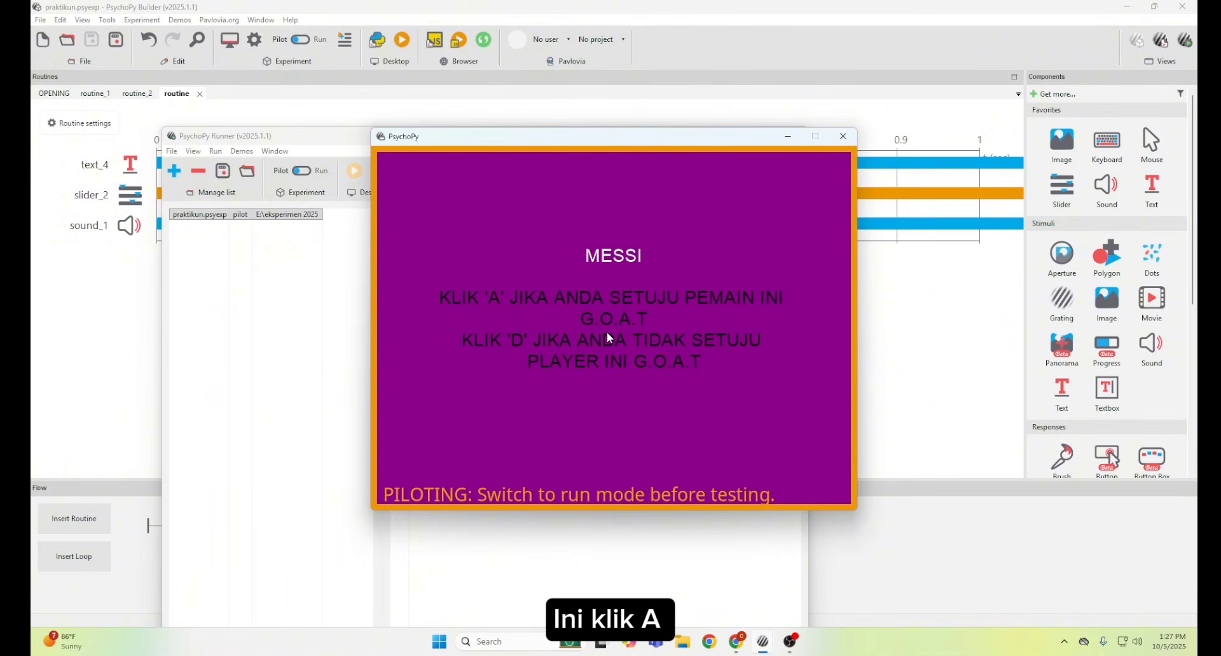
Answer the text stimuli with A for MESSI, D for STRUICK, and A for the remaining two players
{"action": "key", "text": "a"}
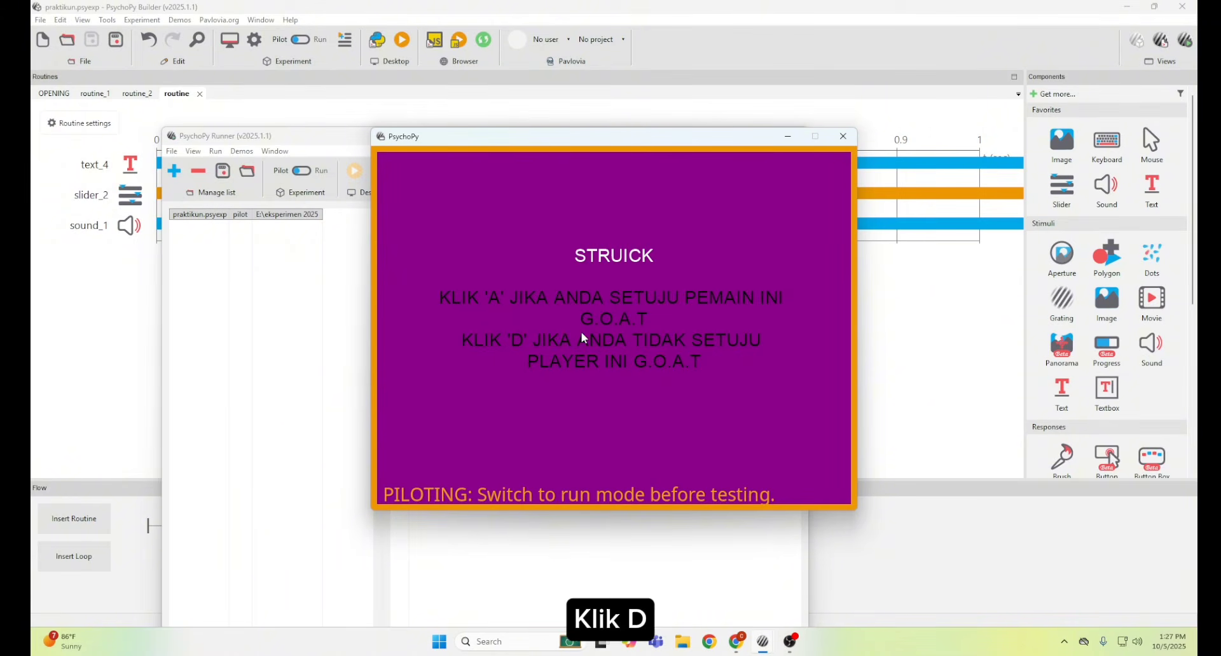
{"action": "key", "text": "d"}
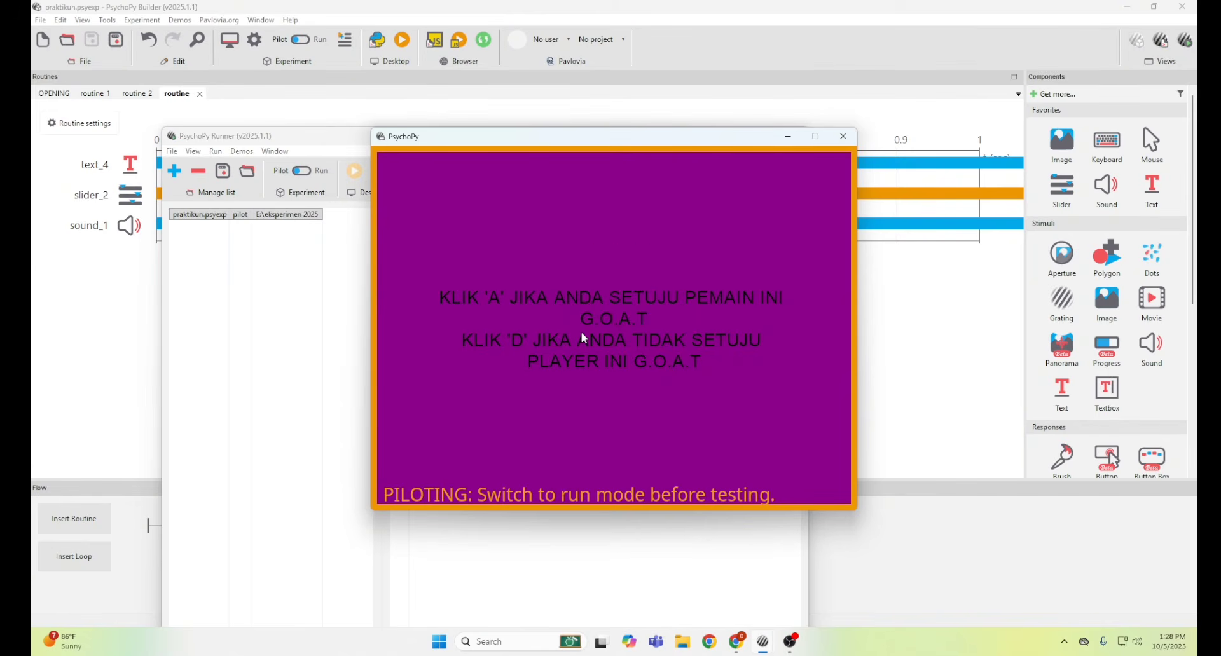
{"action": "key", "text": "a"}
{"action": "key", "text": "a"}
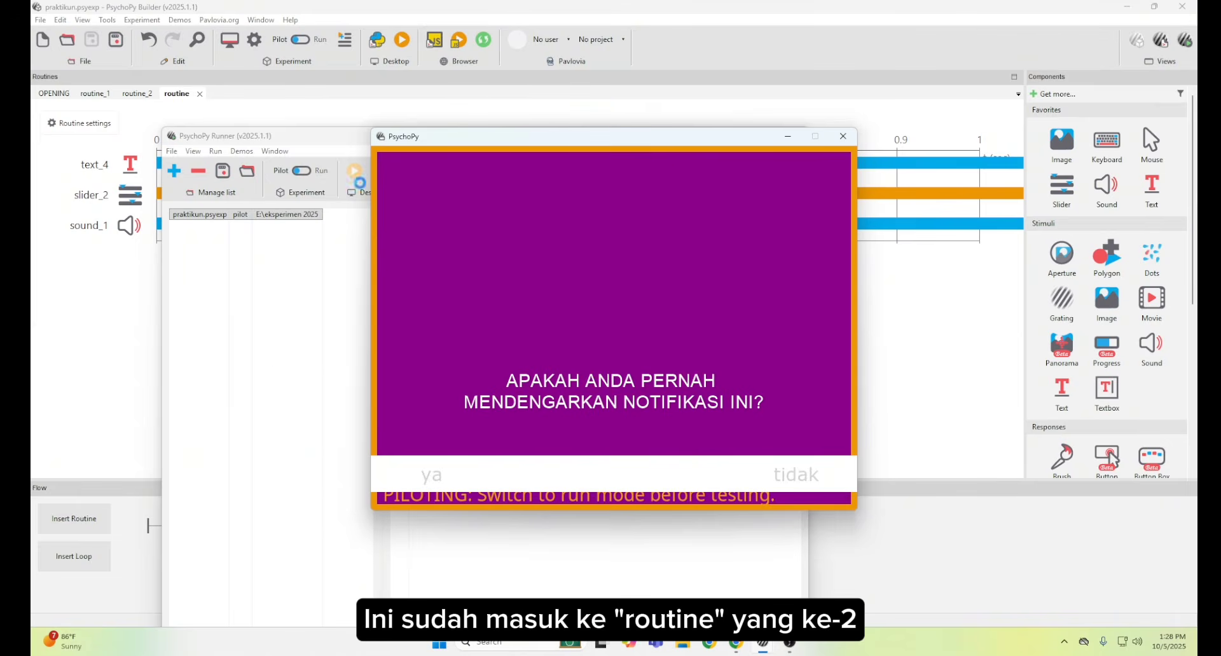
Answer the notification sound trials with 'ya', 'tidak' and 'ya', and minimize the PsychoPy Runner window once the experiment ends
{"action": "left_click", "coordinate": [453, 478]}
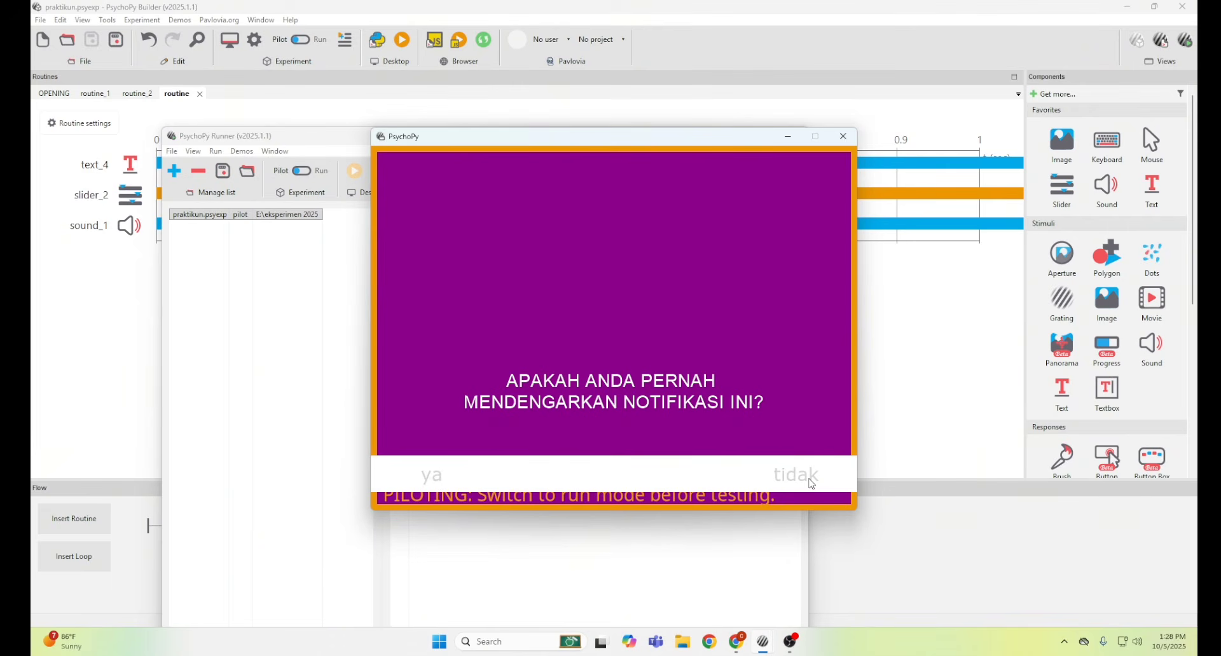
{"action": "left_click", "coordinate": [812, 483]}
{"action": "left_click", "coordinate": [445, 476]}
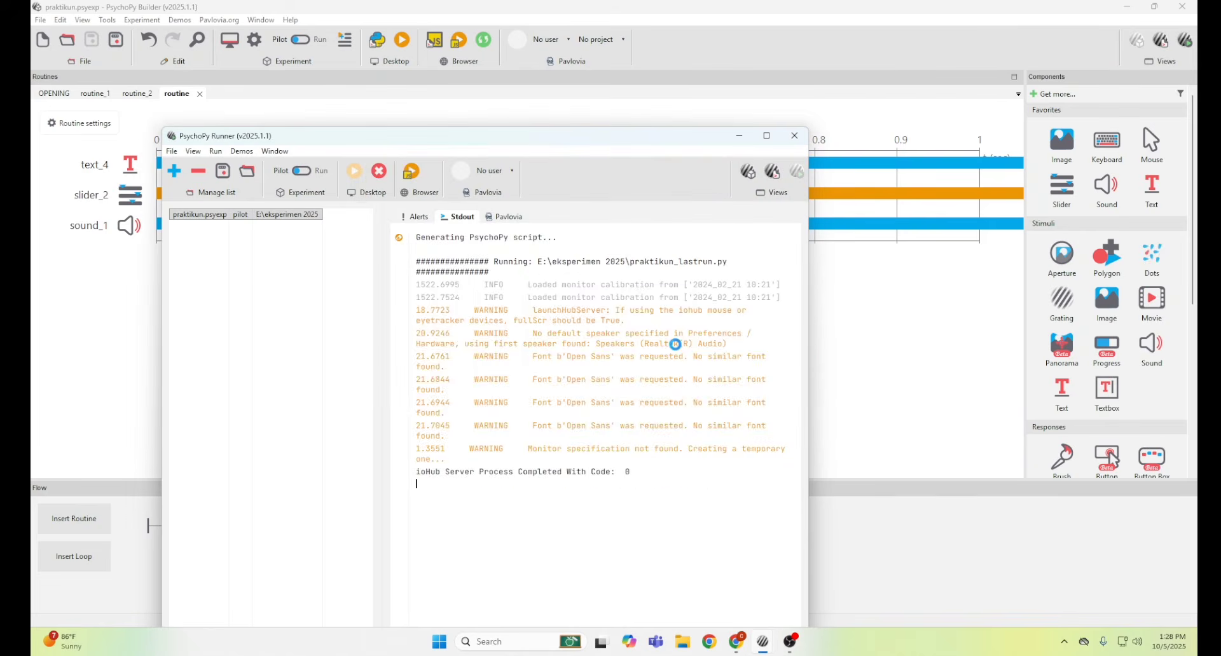
{"action": "left_click", "coordinate": [739, 136]}
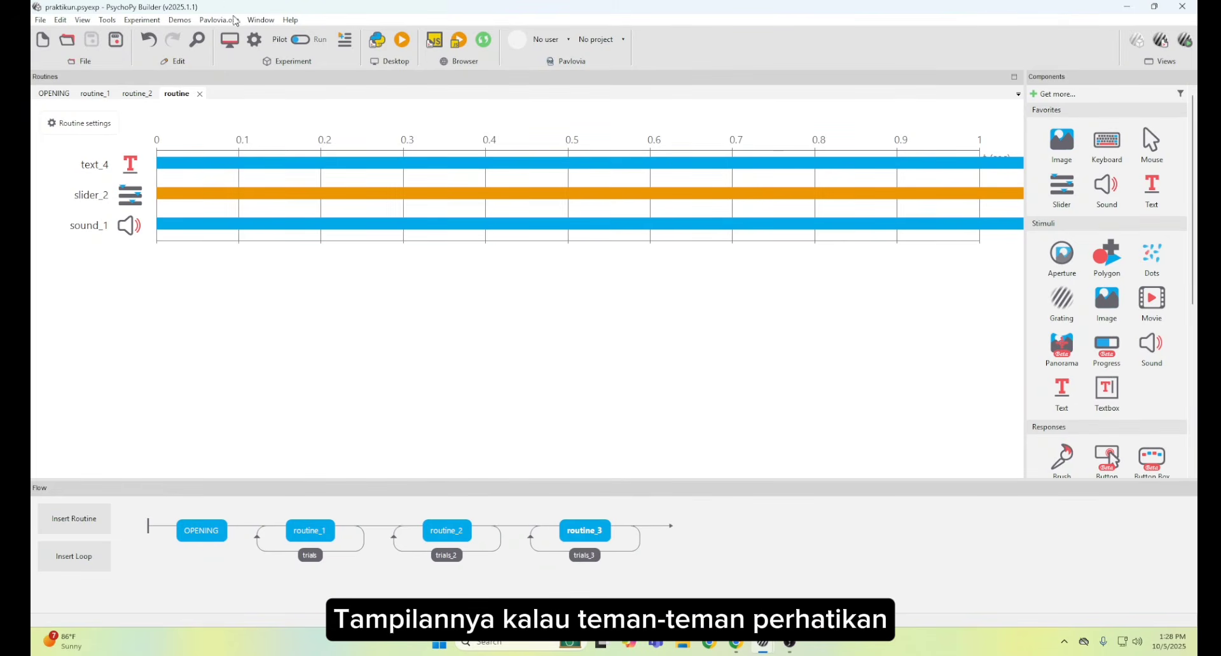
Open the experiment's screen settings and preview cadetblue, crimson and beige as background colours, then close the settings without inserting any of them
{"action": "left_click", "coordinate": [255, 40]}
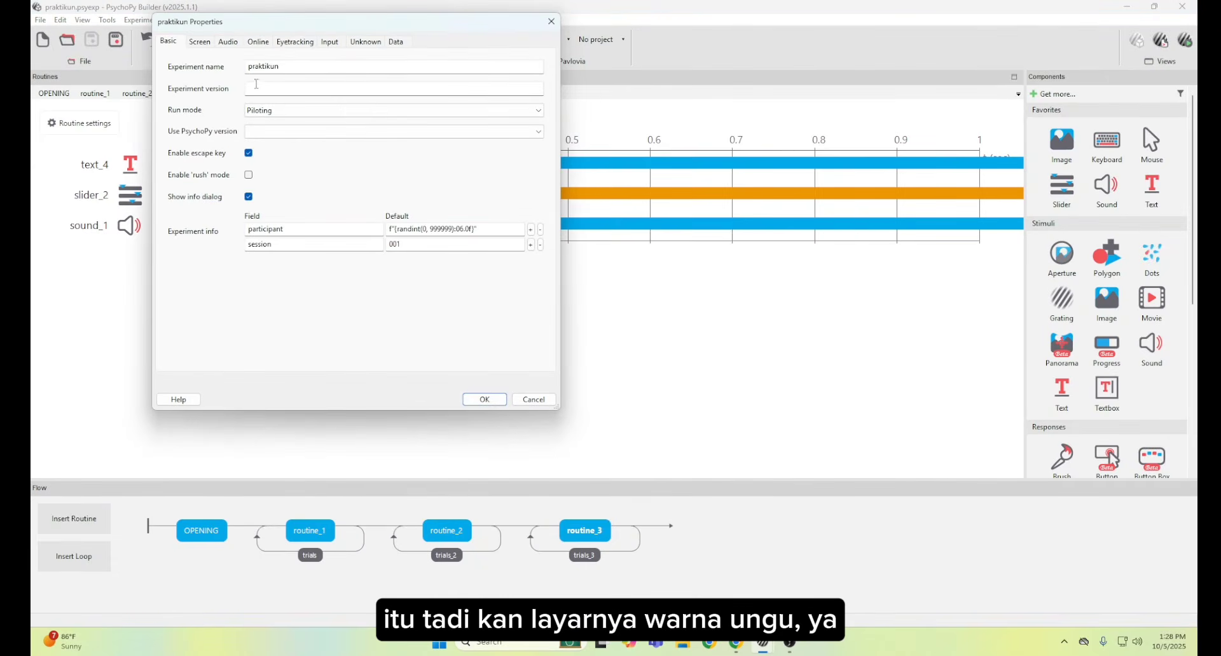
{"action": "left_click", "coordinate": [199, 44]}
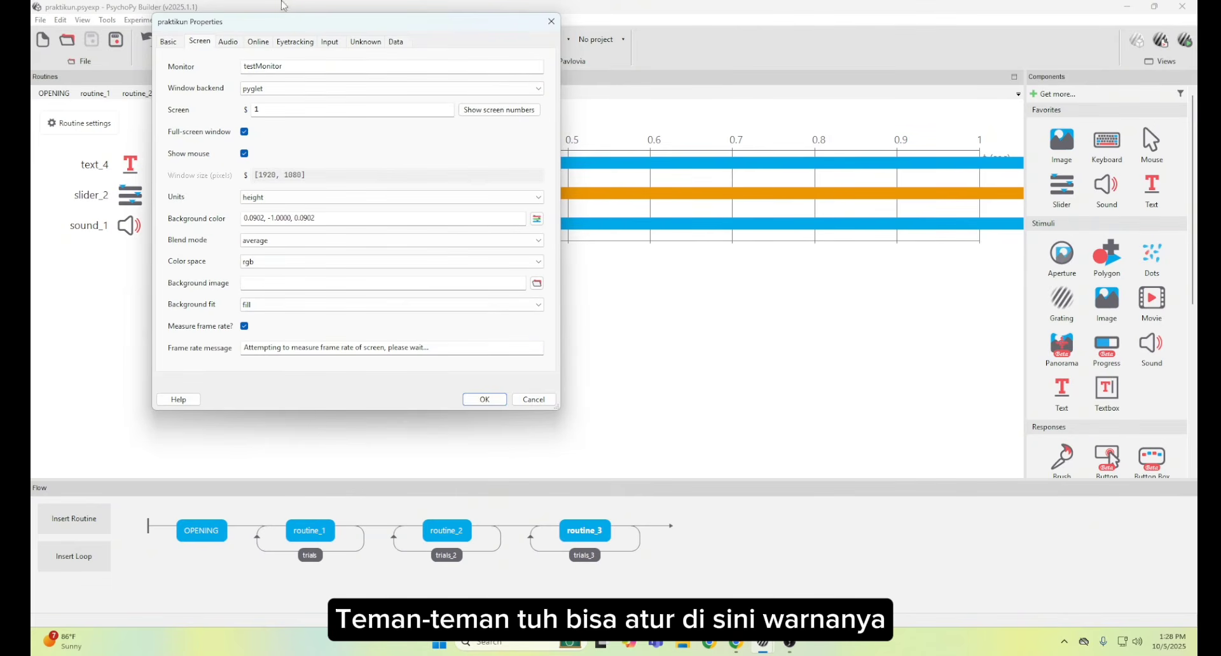
{"action": "left_click_drag", "start_coordinate": [283, 30], "coordinate": [556, 74]}
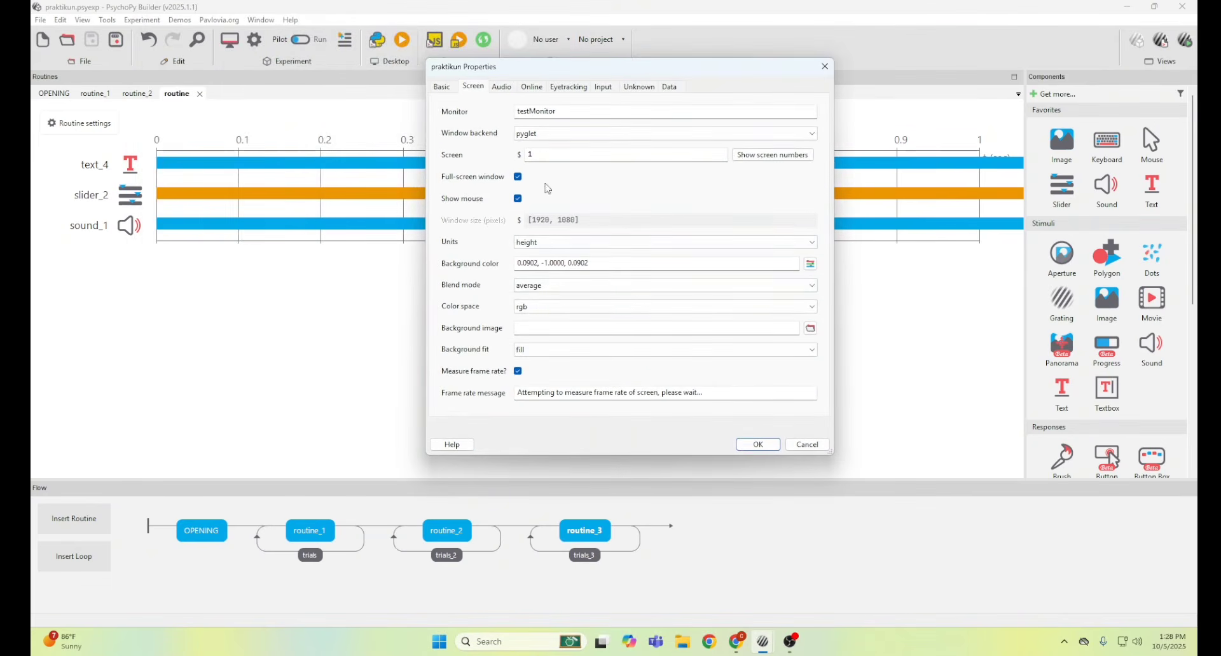
{"action": "left_click", "coordinate": [810, 264]}
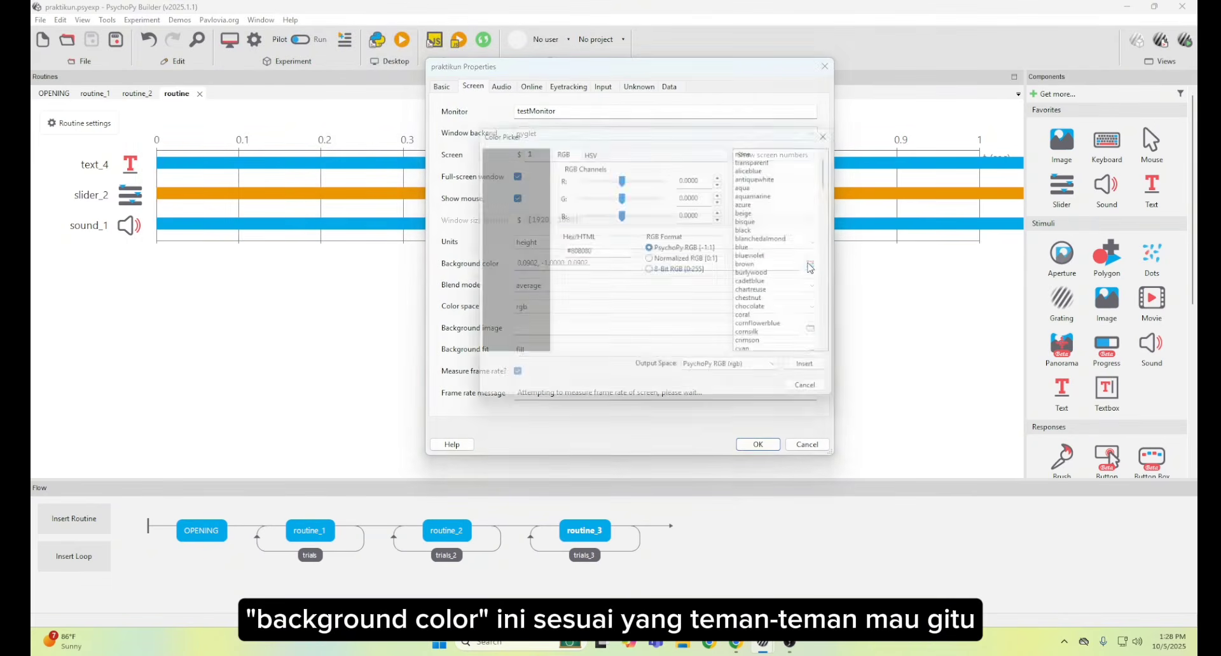
{"action": "left_click", "coordinate": [763, 192]}
{"action": "left_click", "coordinate": [760, 284]}
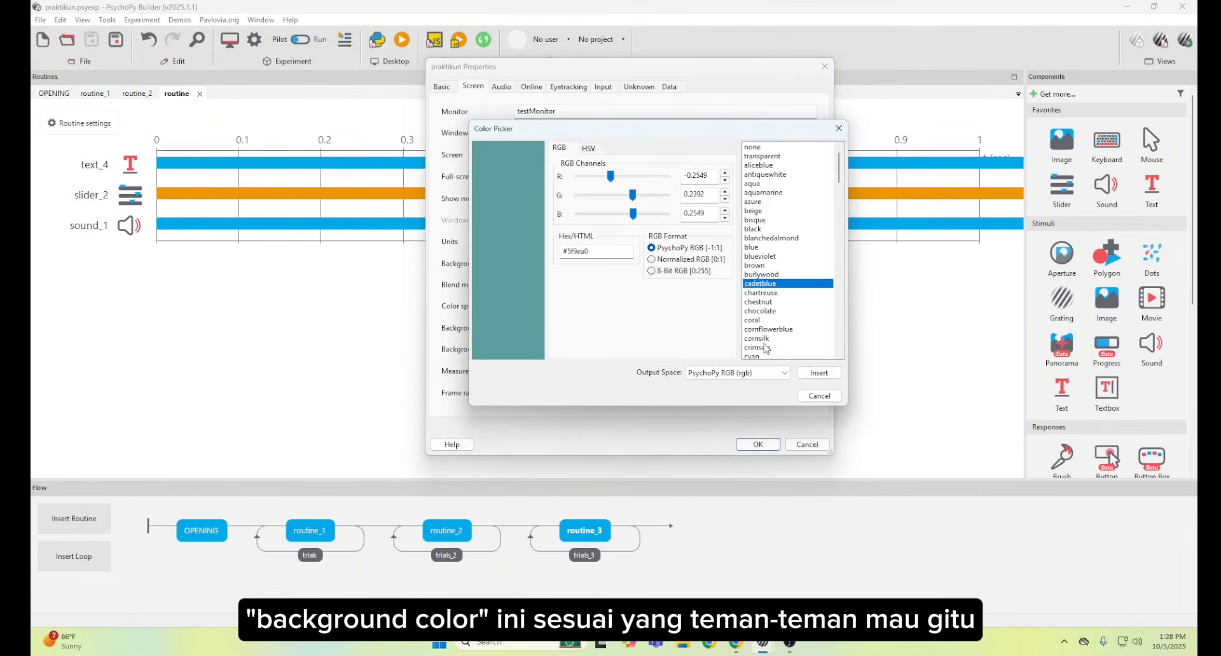
{"action": "left_click", "coordinate": [757, 347]}
{"action": "left_click", "coordinate": [753, 212]}
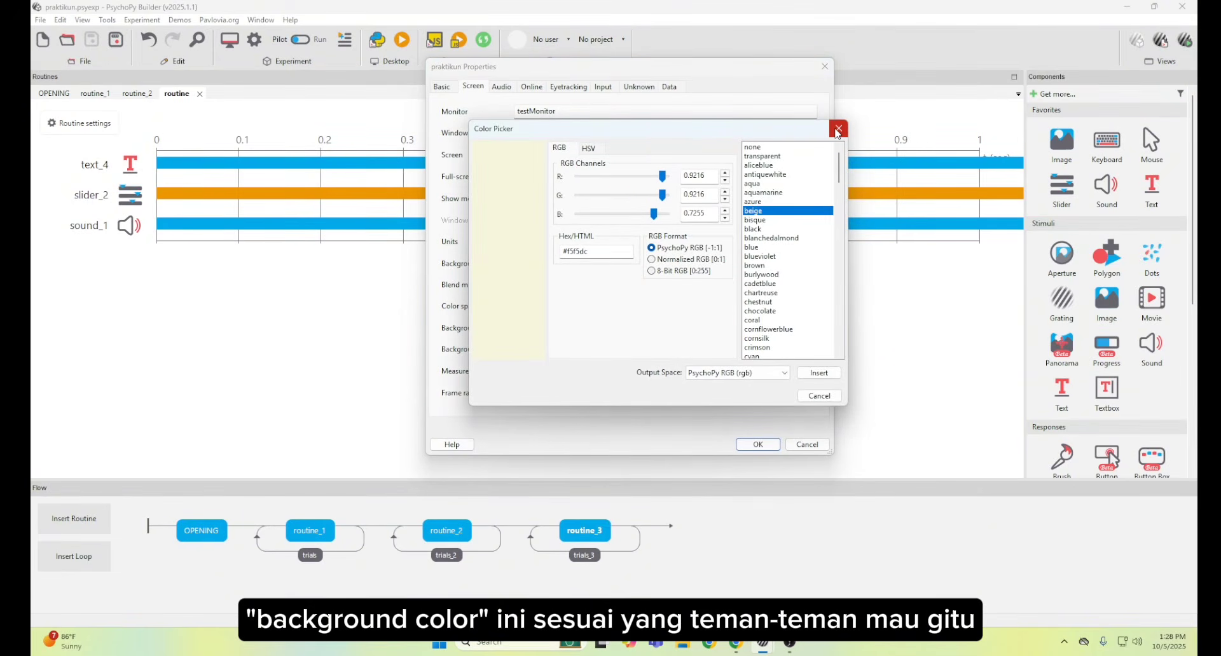
{"action": "left_click", "coordinate": [838, 131]}
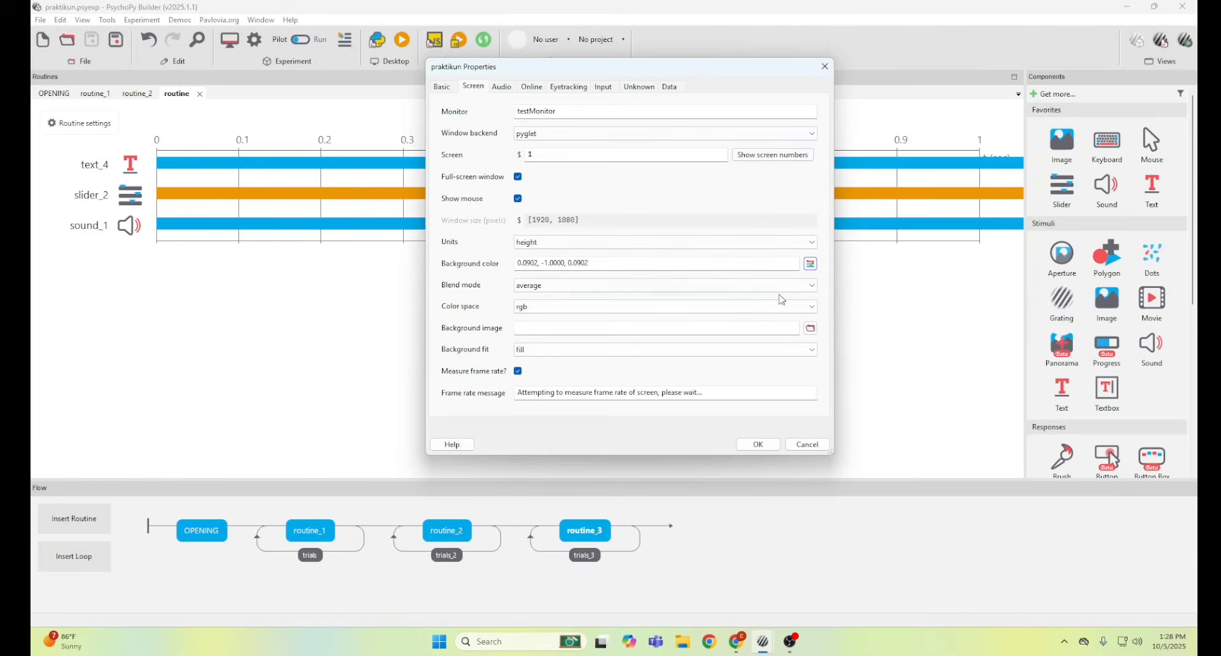
{"action": "left_click", "coordinate": [758, 444]}
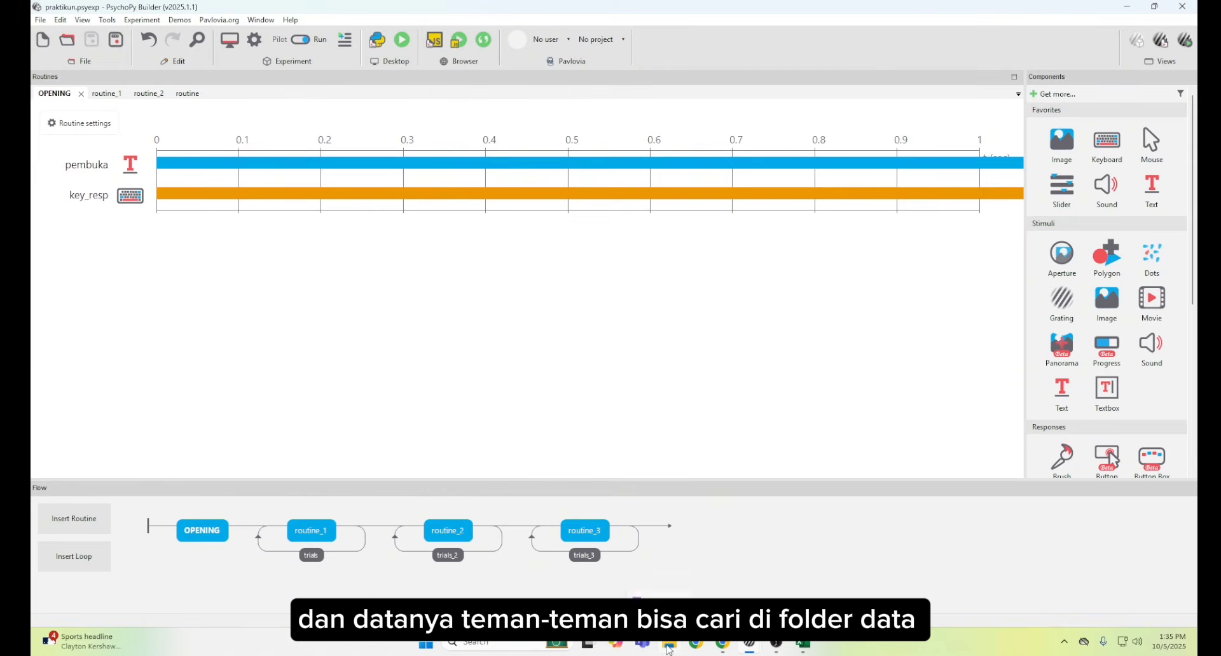
Switch to File Explorer, open the data folder inside 'eksperimen 2025', and sort its files by date modified with the newest first
{"action": "left_click", "coordinate": [669, 647]}
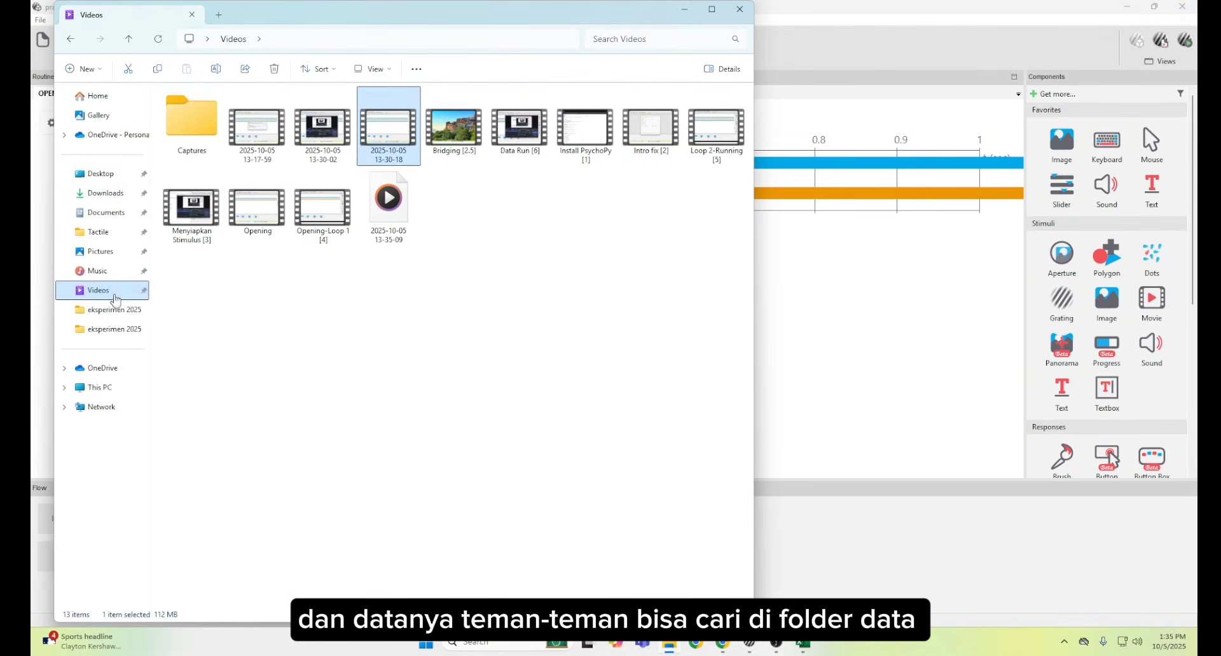
{"action": "left_click", "coordinate": [115, 309]}
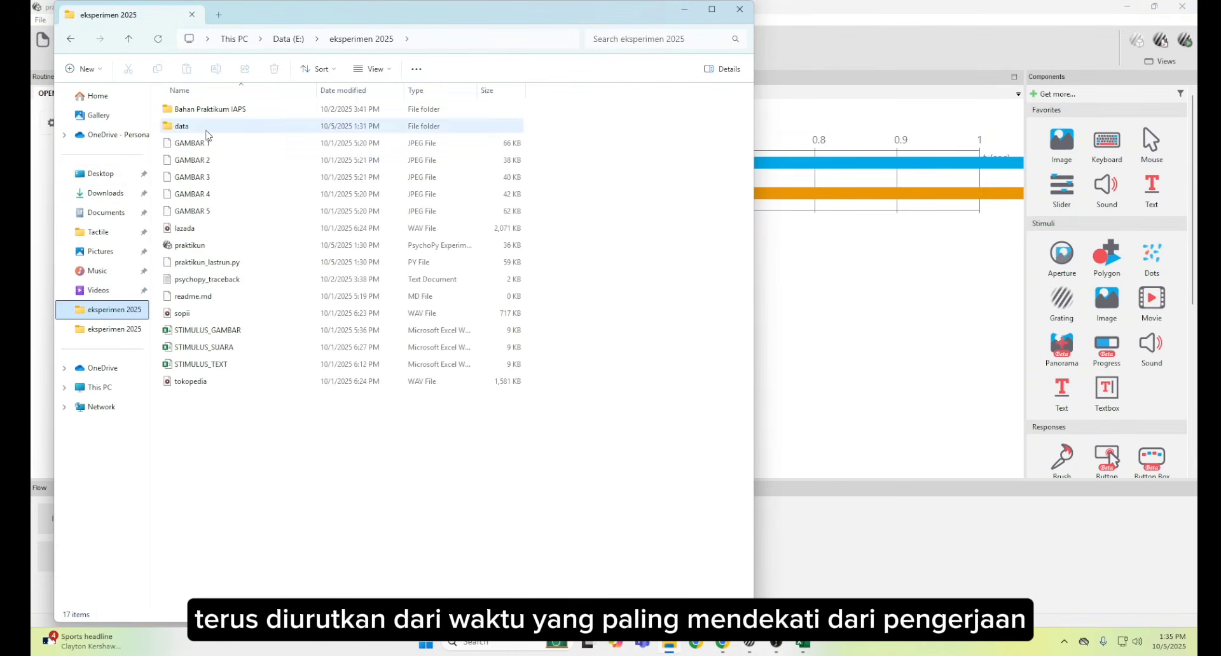
{"action": "double_click", "coordinate": [206, 130]}
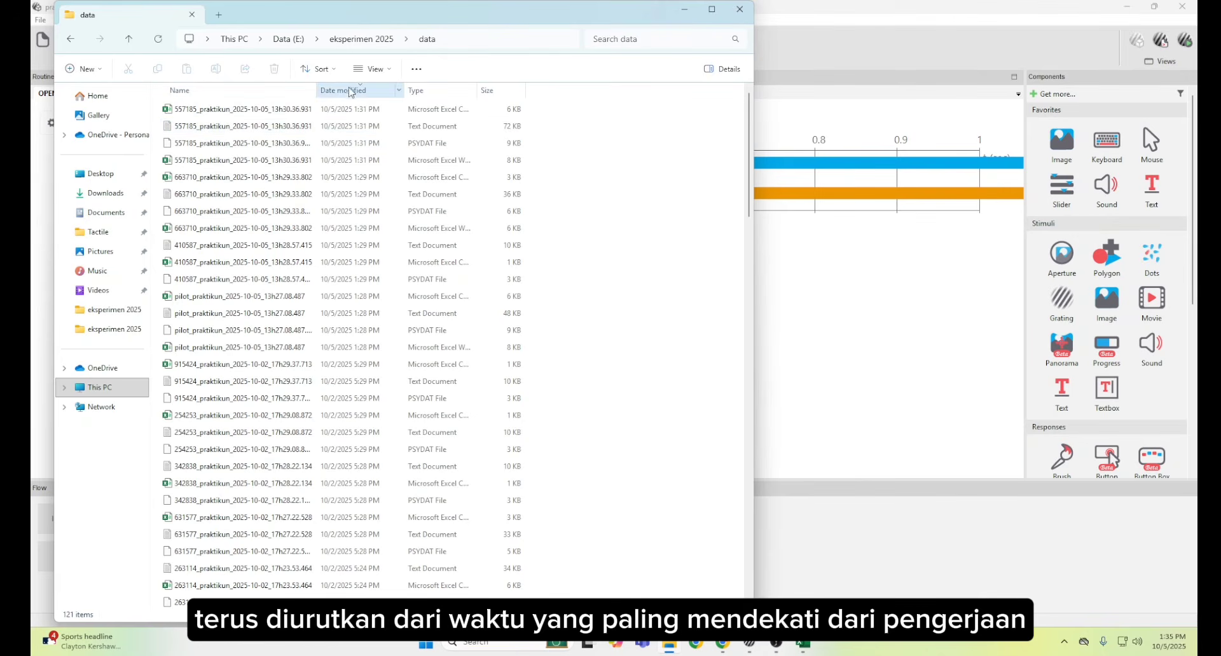
{"action": "left_click", "coordinate": [360, 96]}
{"action": "left_click", "coordinate": [359, 97]}
{"action": "left_click", "coordinate": [359, 97]}
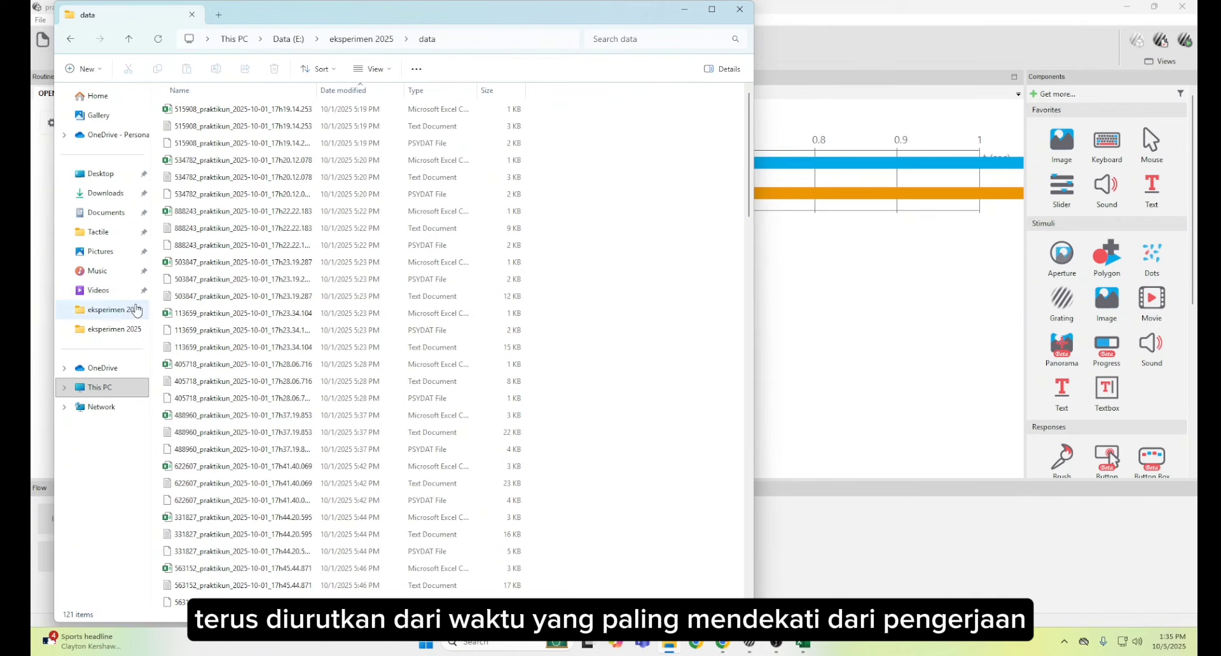
{"action": "left_click", "coordinate": [370, 96]}
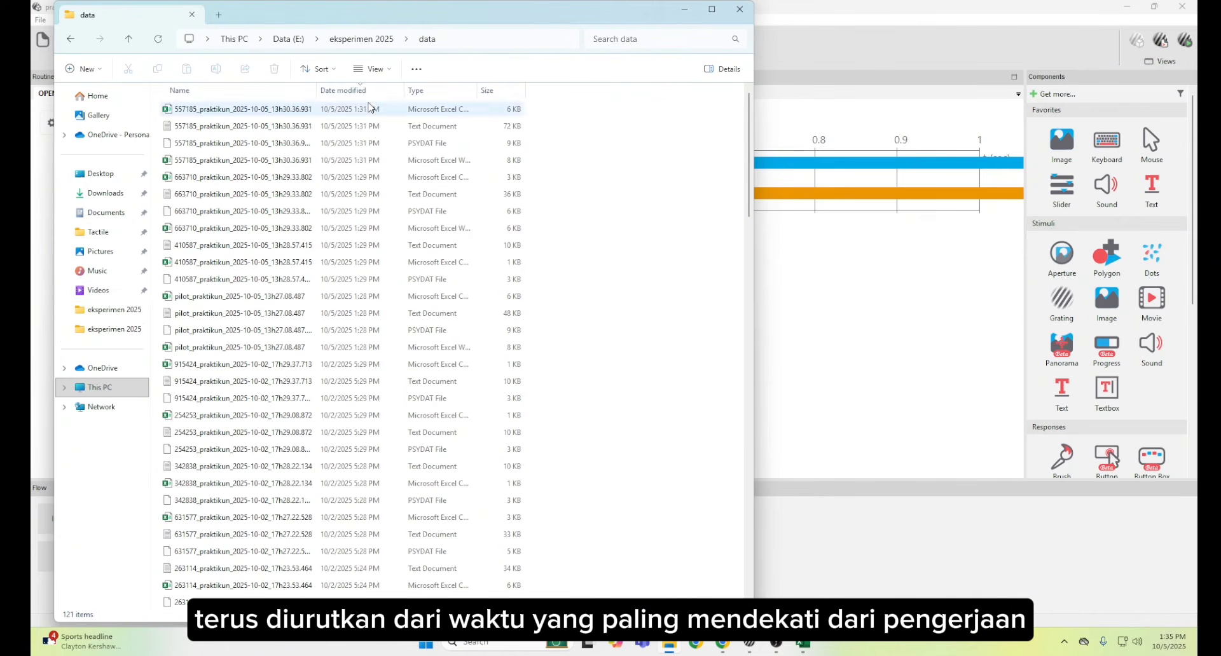
Open the newest CSV results file in Excel, examine its columns across the sheet, and return to PsychoPy Builder
{"action": "double_click", "coordinate": [371, 108]}
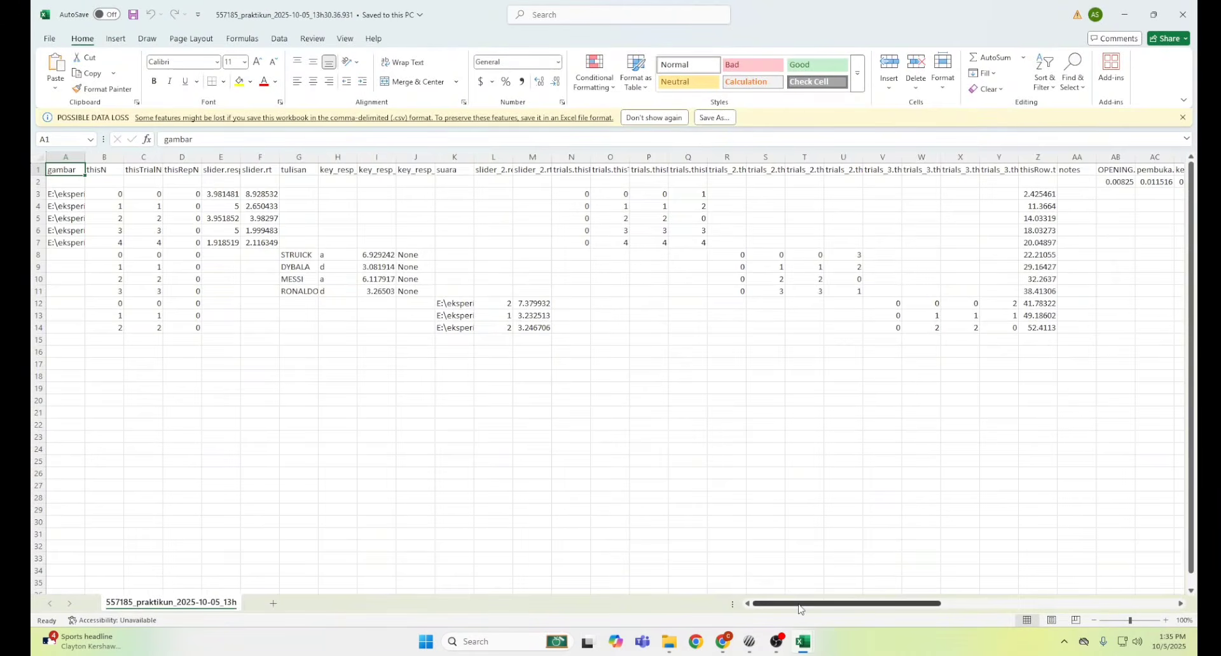
{"action": "left_click_drag", "start_coordinate": [798, 609], "coordinate": [1084, 589]}
{"action": "left_click", "coordinate": [1120, 17]}
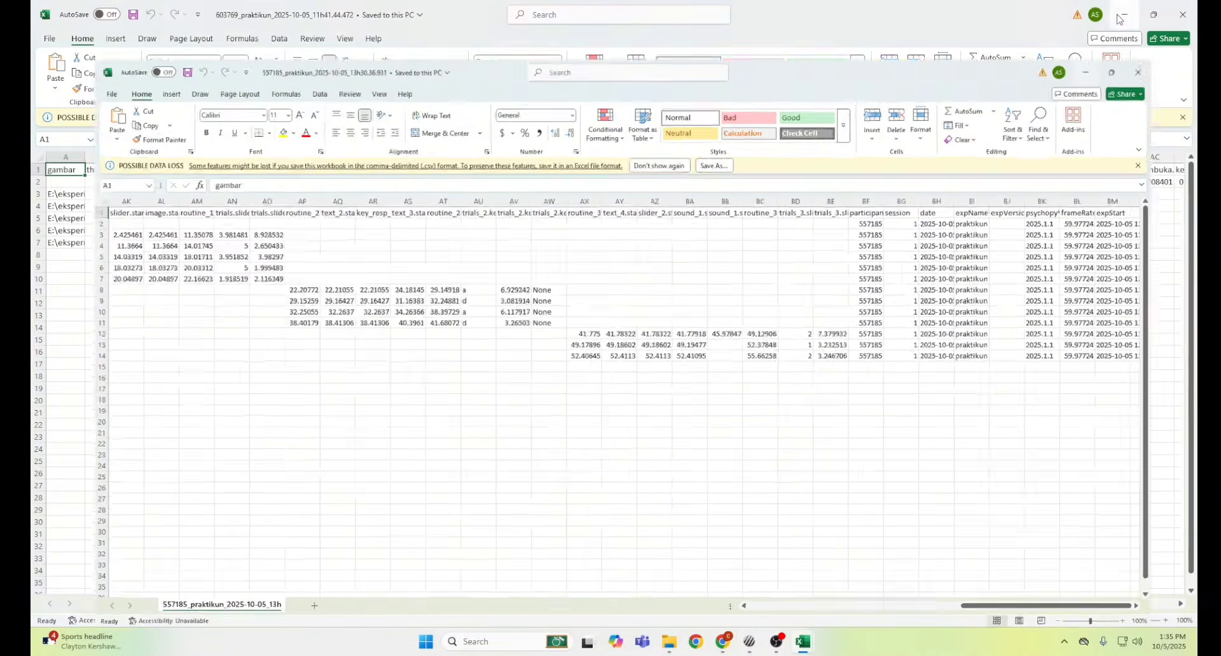
{"action": "left_click", "coordinate": [1120, 16]}
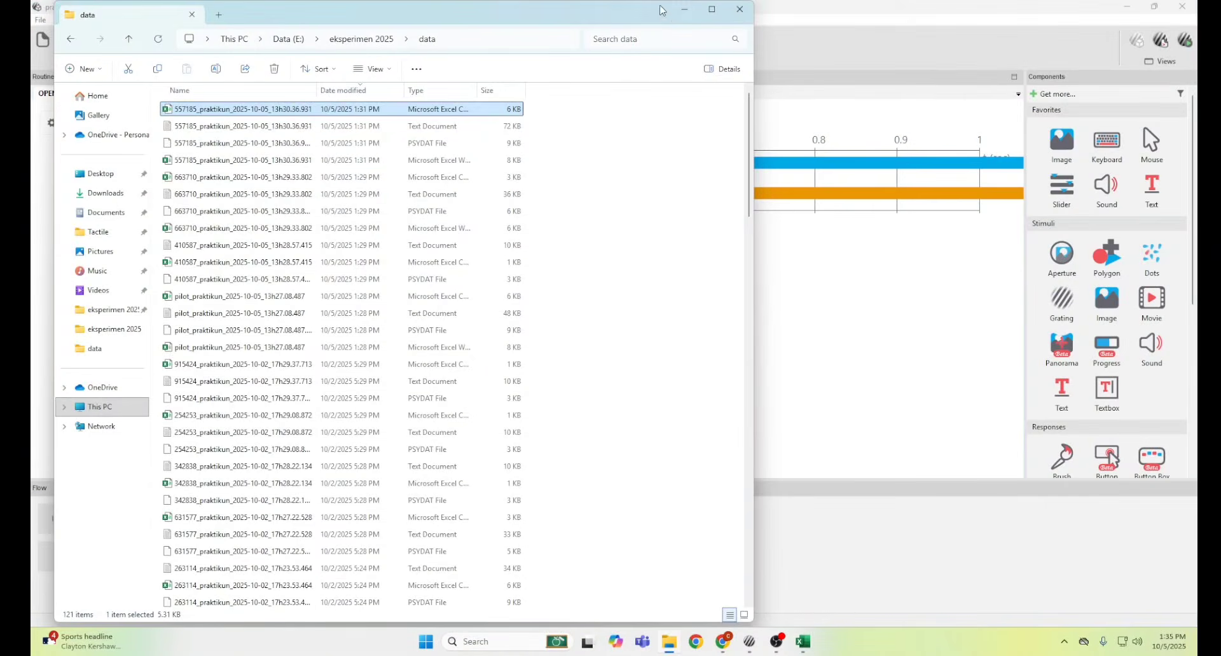
{"action": "left_click", "coordinate": [684, 8]}
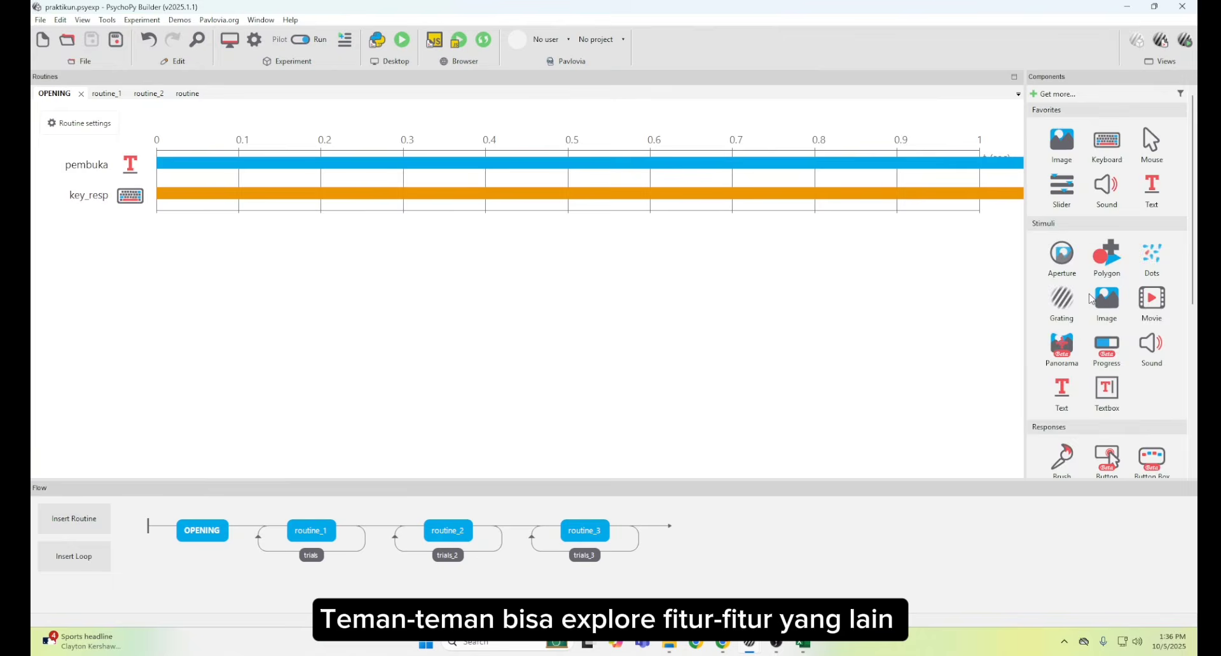
Browse the available response components and review the experiment's Screen, Audio and Data settings, accepting them as they are
{"action": "scroll", "coordinate": [1092, 299], "scroll_direction": "down", "scroll_amount": 3}
{"action": "scroll", "coordinate": [1091, 299], "scroll_direction": "down", "scroll_amount": 5}
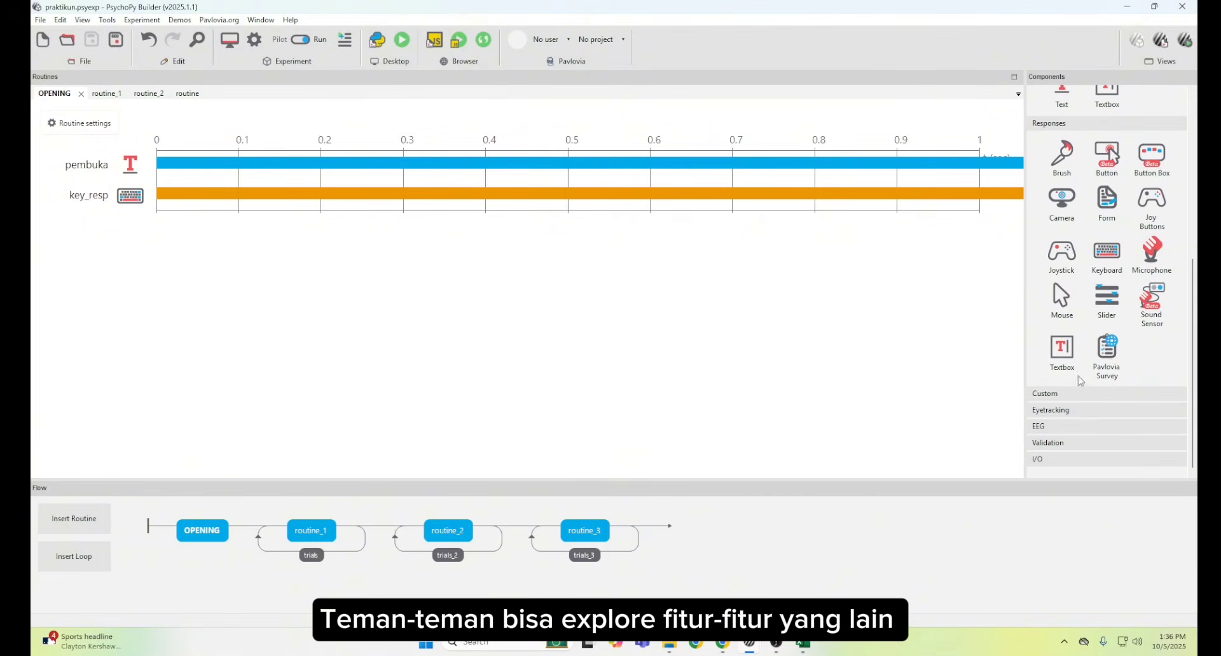
{"action": "left_click", "coordinate": [254, 39]}
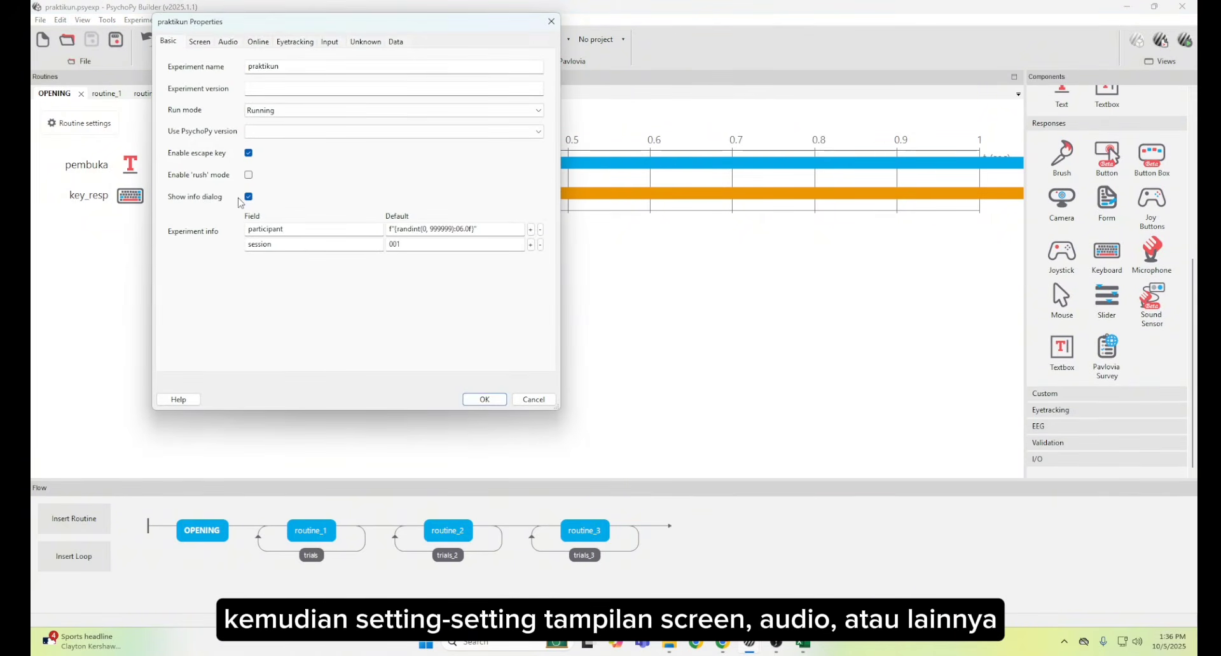
{"action": "left_click", "coordinate": [203, 41]}
{"action": "left_click", "coordinate": [229, 43]}
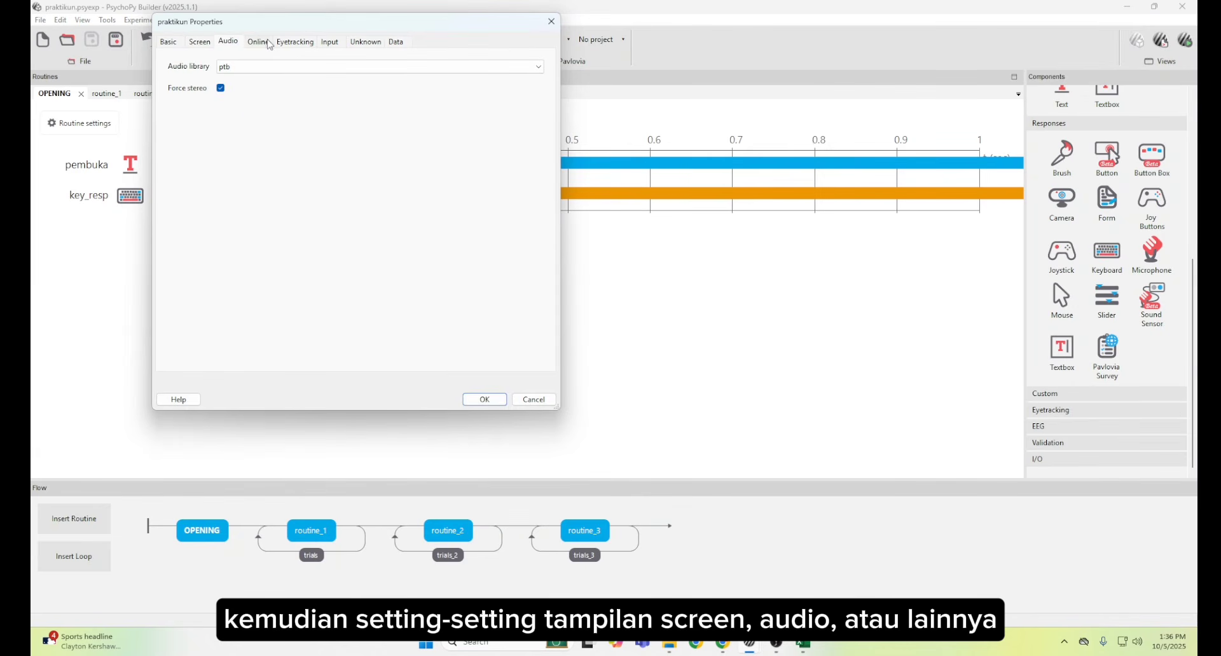
{"action": "left_click", "coordinate": [399, 43]}
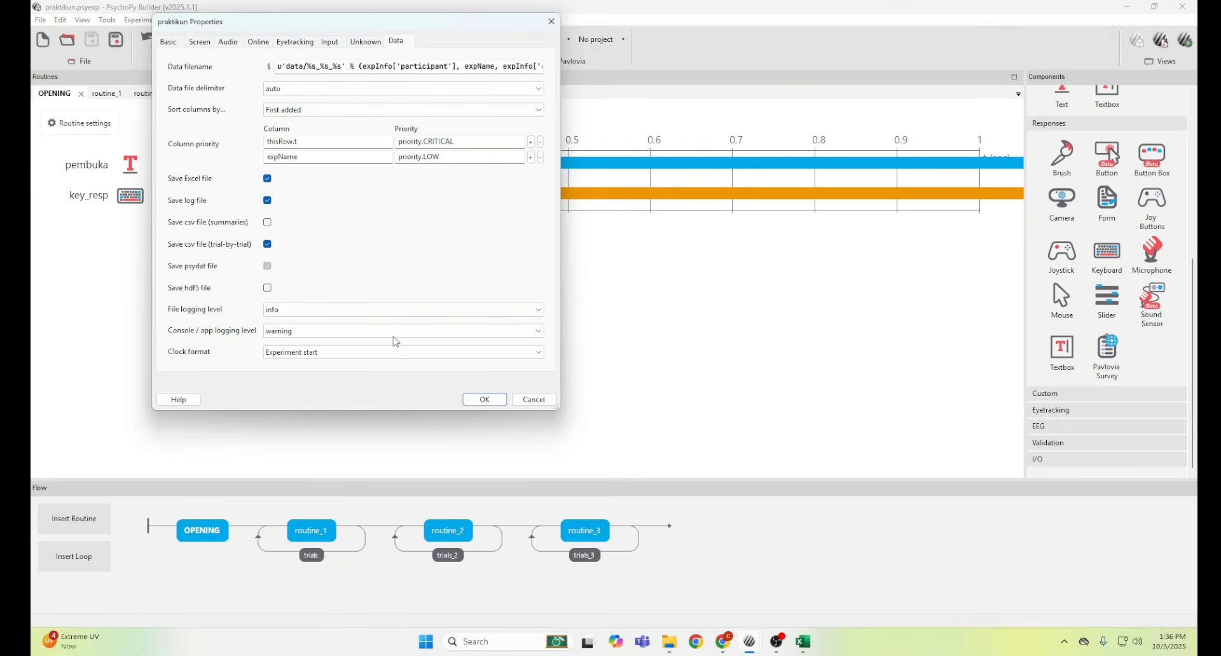
{"action": "left_click", "coordinate": [496, 401]}
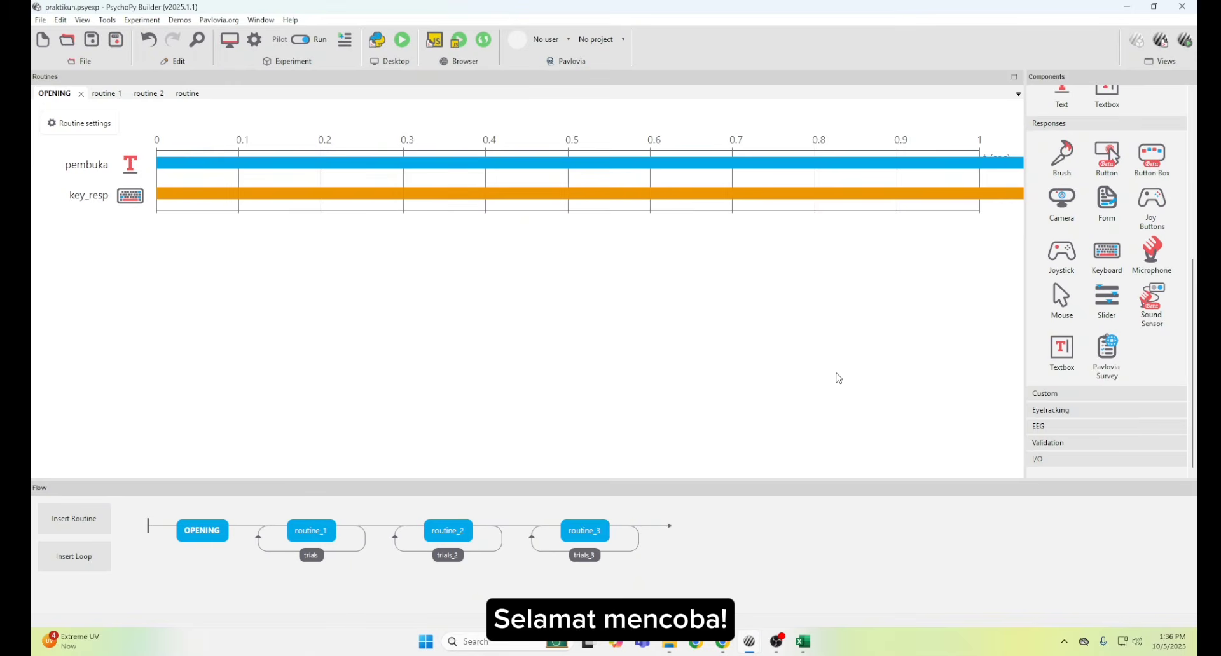